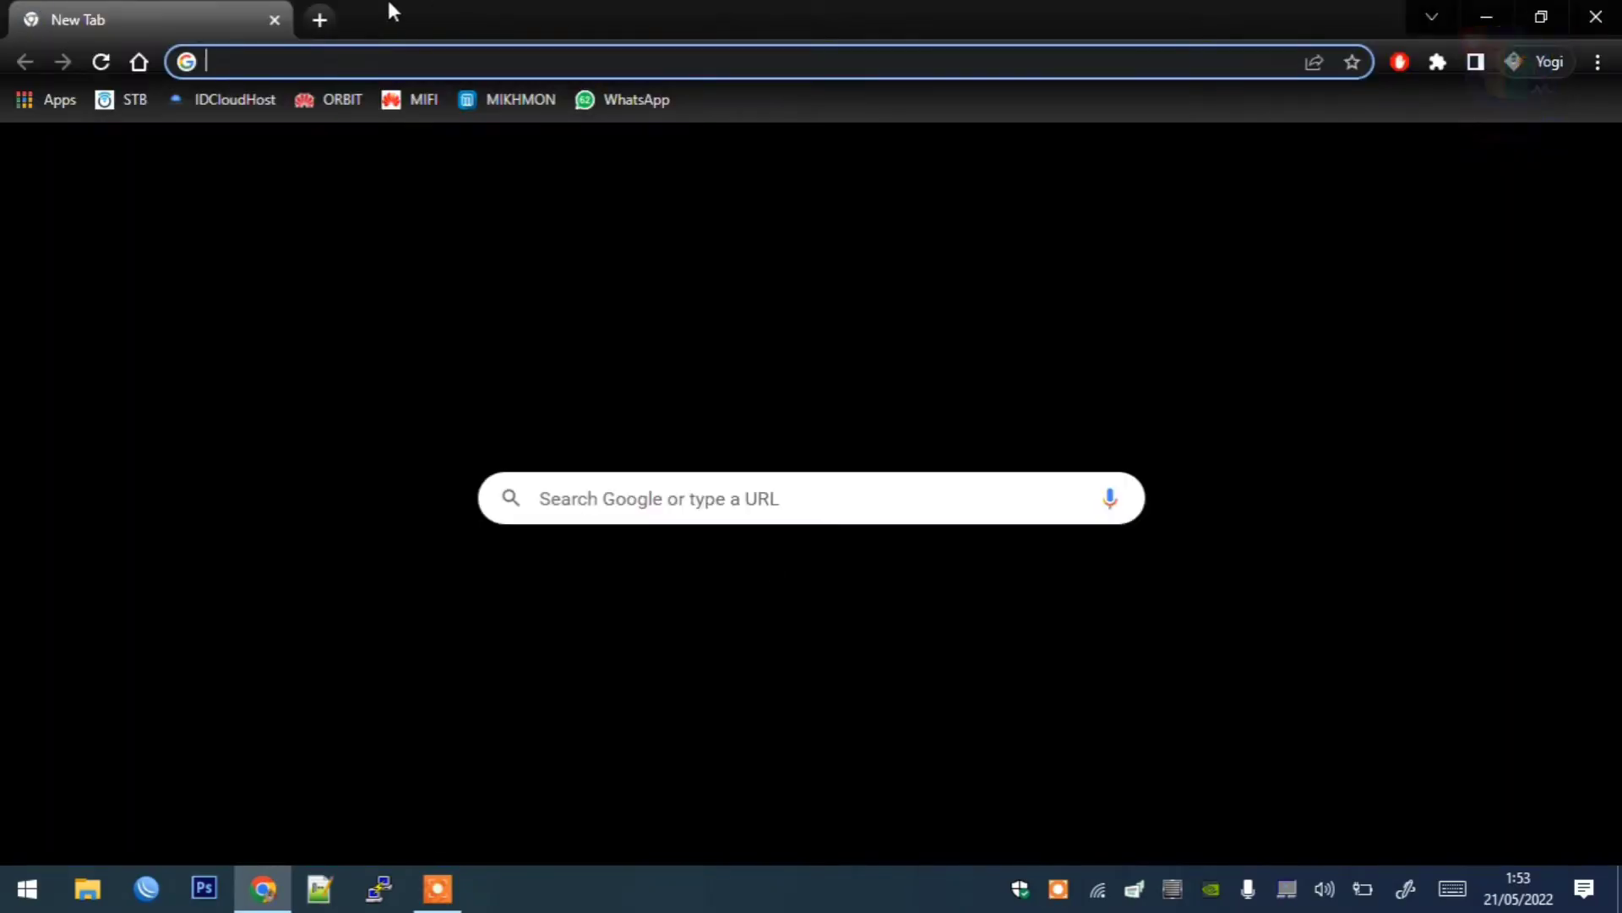
# Step: Open the router administration page at 192.168.2.1 and sign in as root with the saved password
pyautogui.write('192.168.2.1')
pyautogui.press('Return')
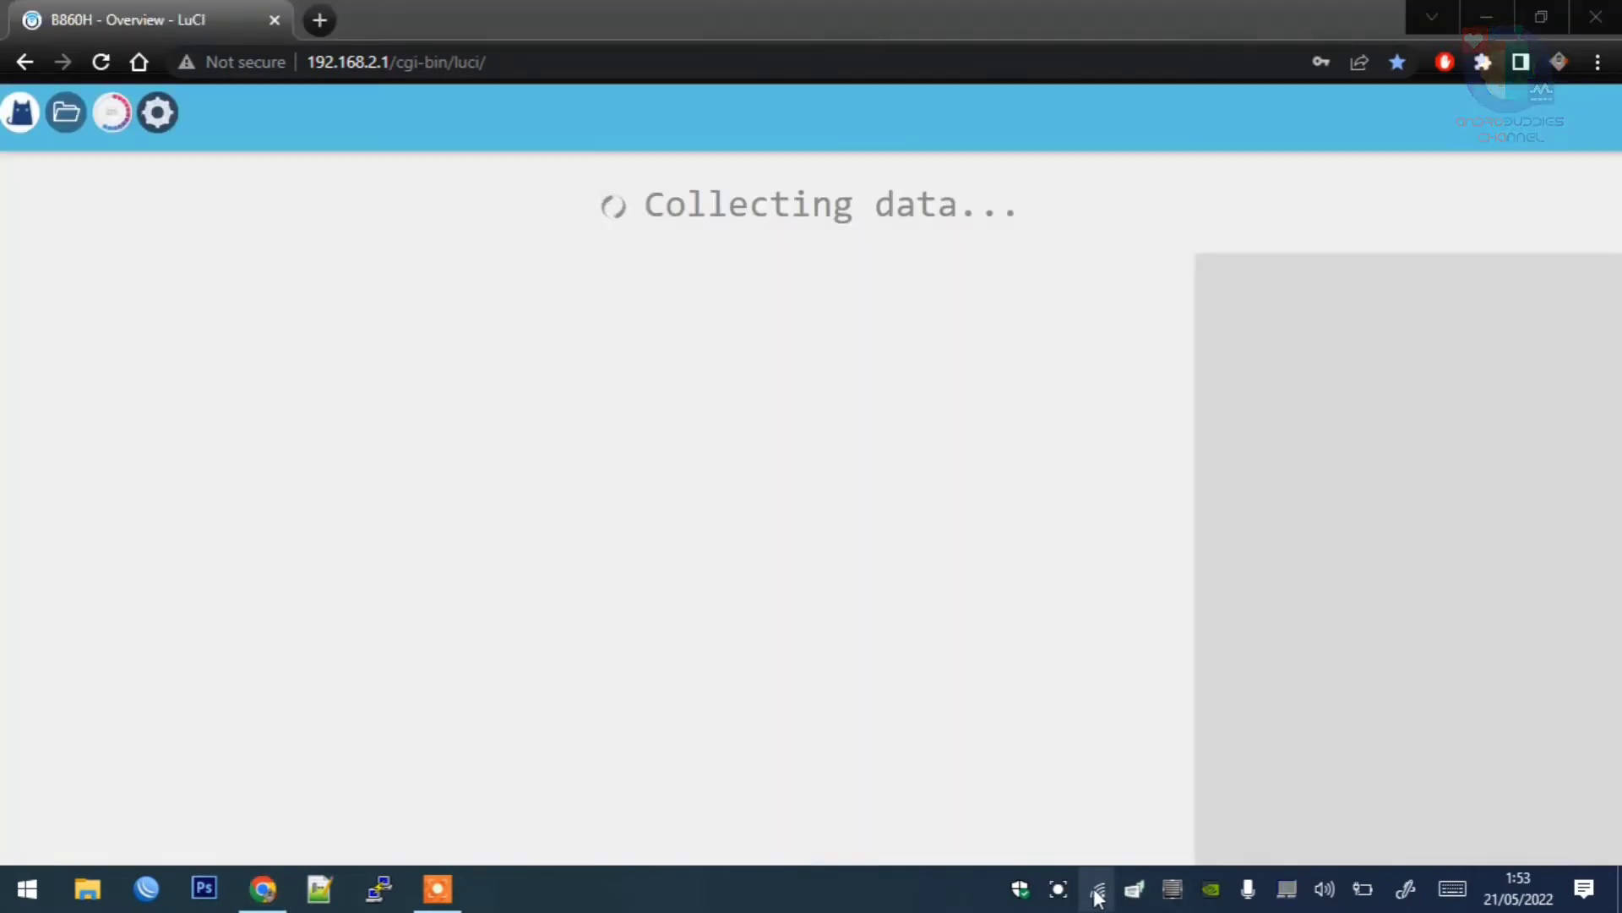
pyautogui.click(800, 402)
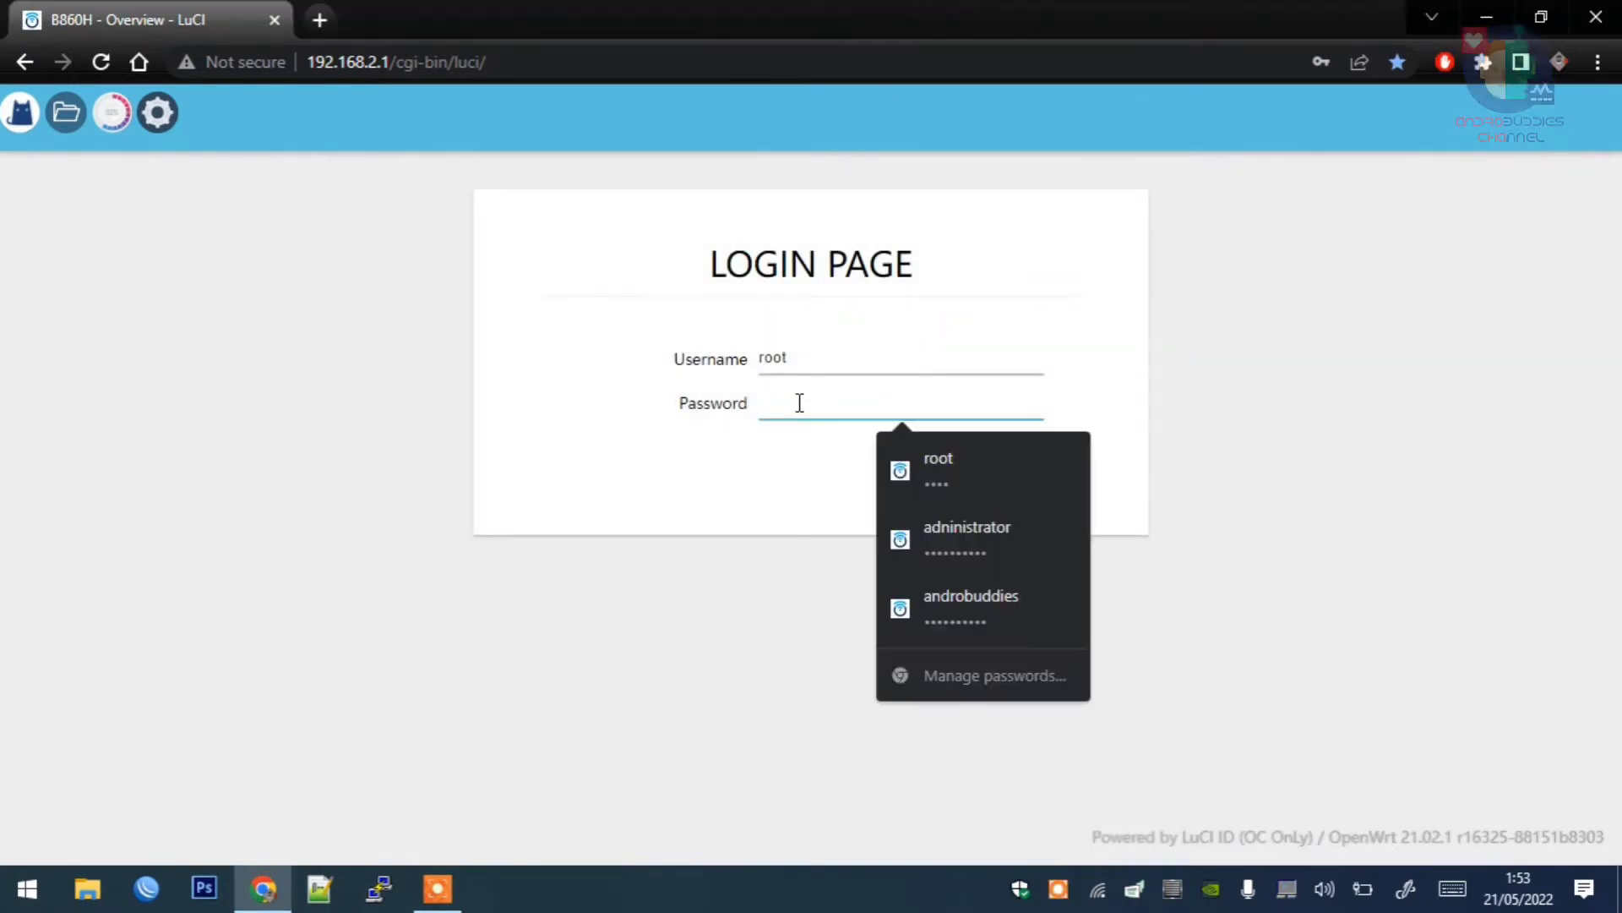
pyautogui.click(919, 457)
pyautogui.click(934, 480)
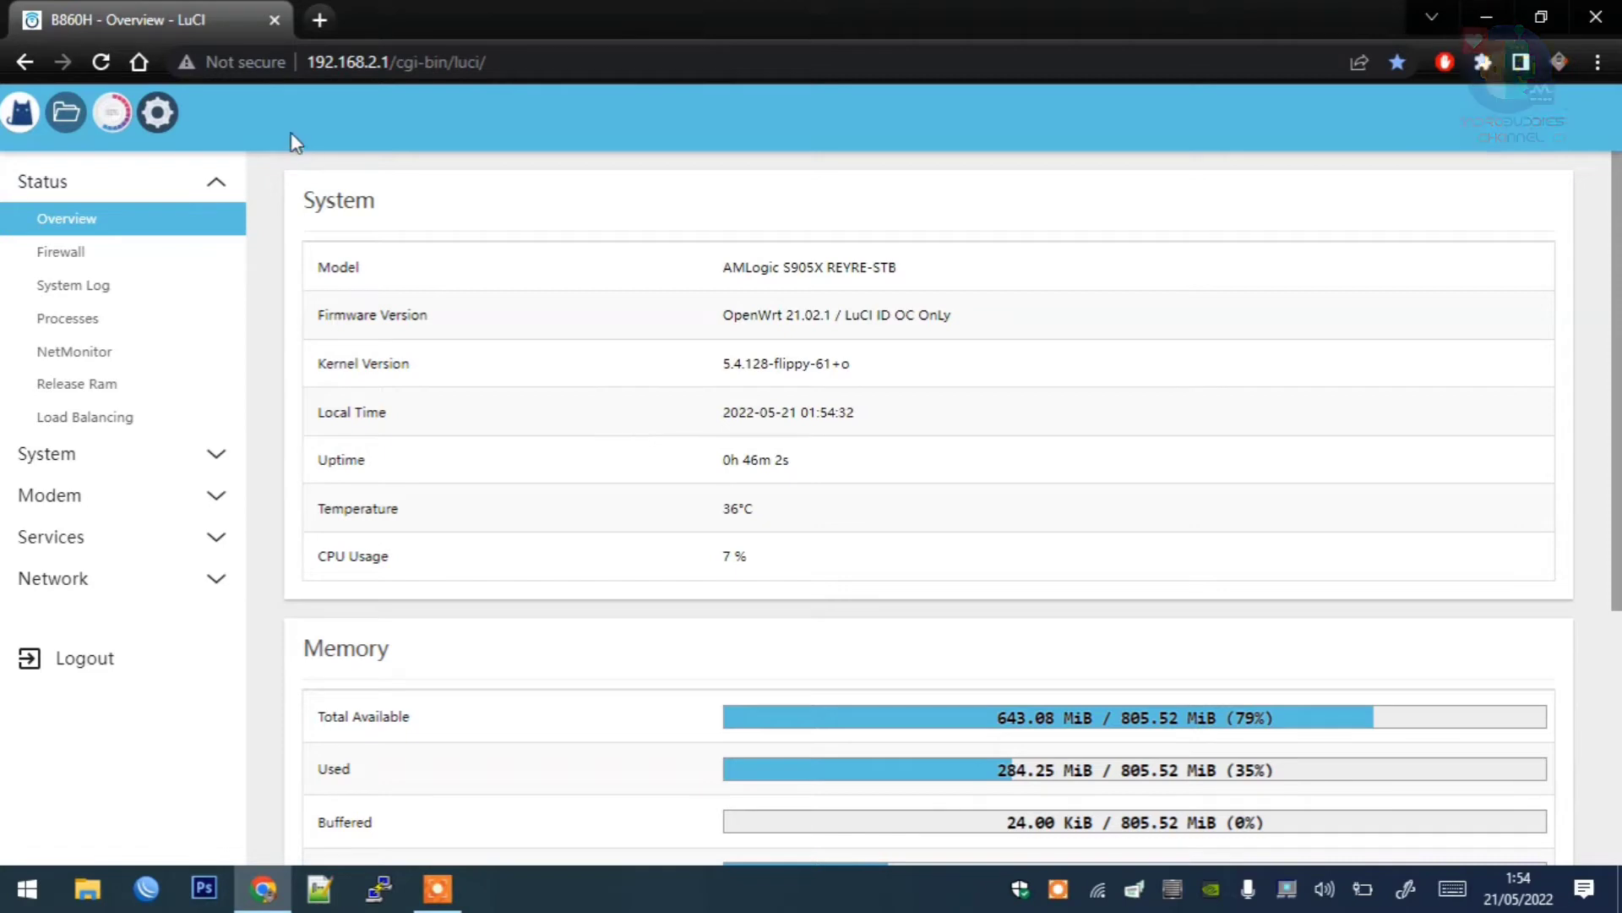
# Step: Review the WAN1 connection details and its device on the network interfaces page, and open the wireless overview
pyautogui.click(159, 113)
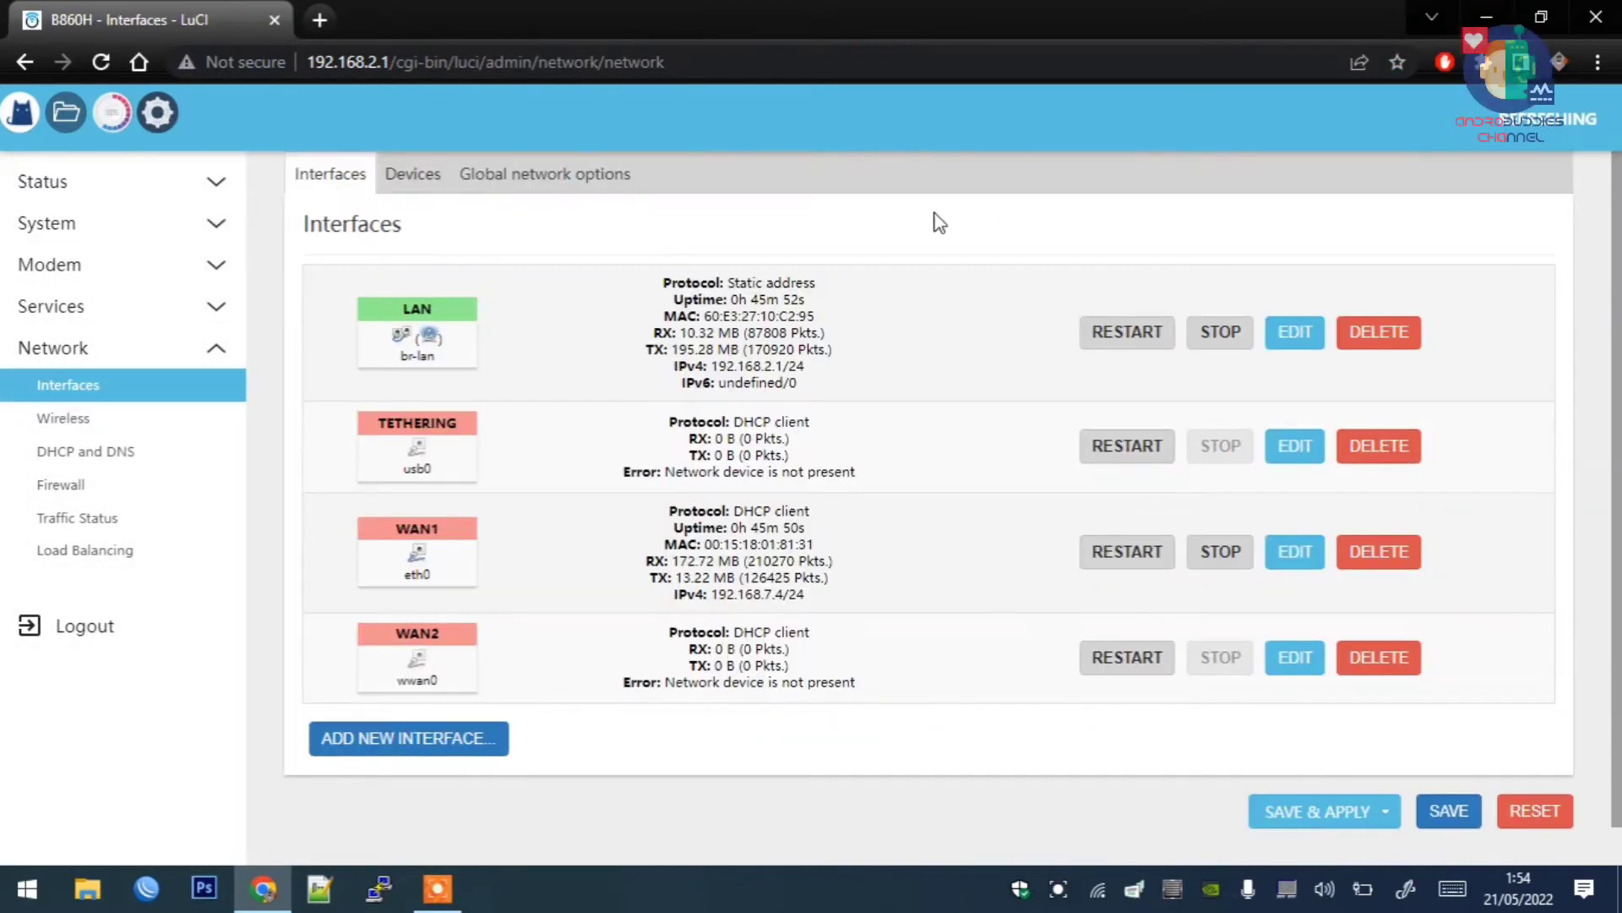
pyautogui.moveTo(812, 610); pyautogui.dragTo(657, 526)
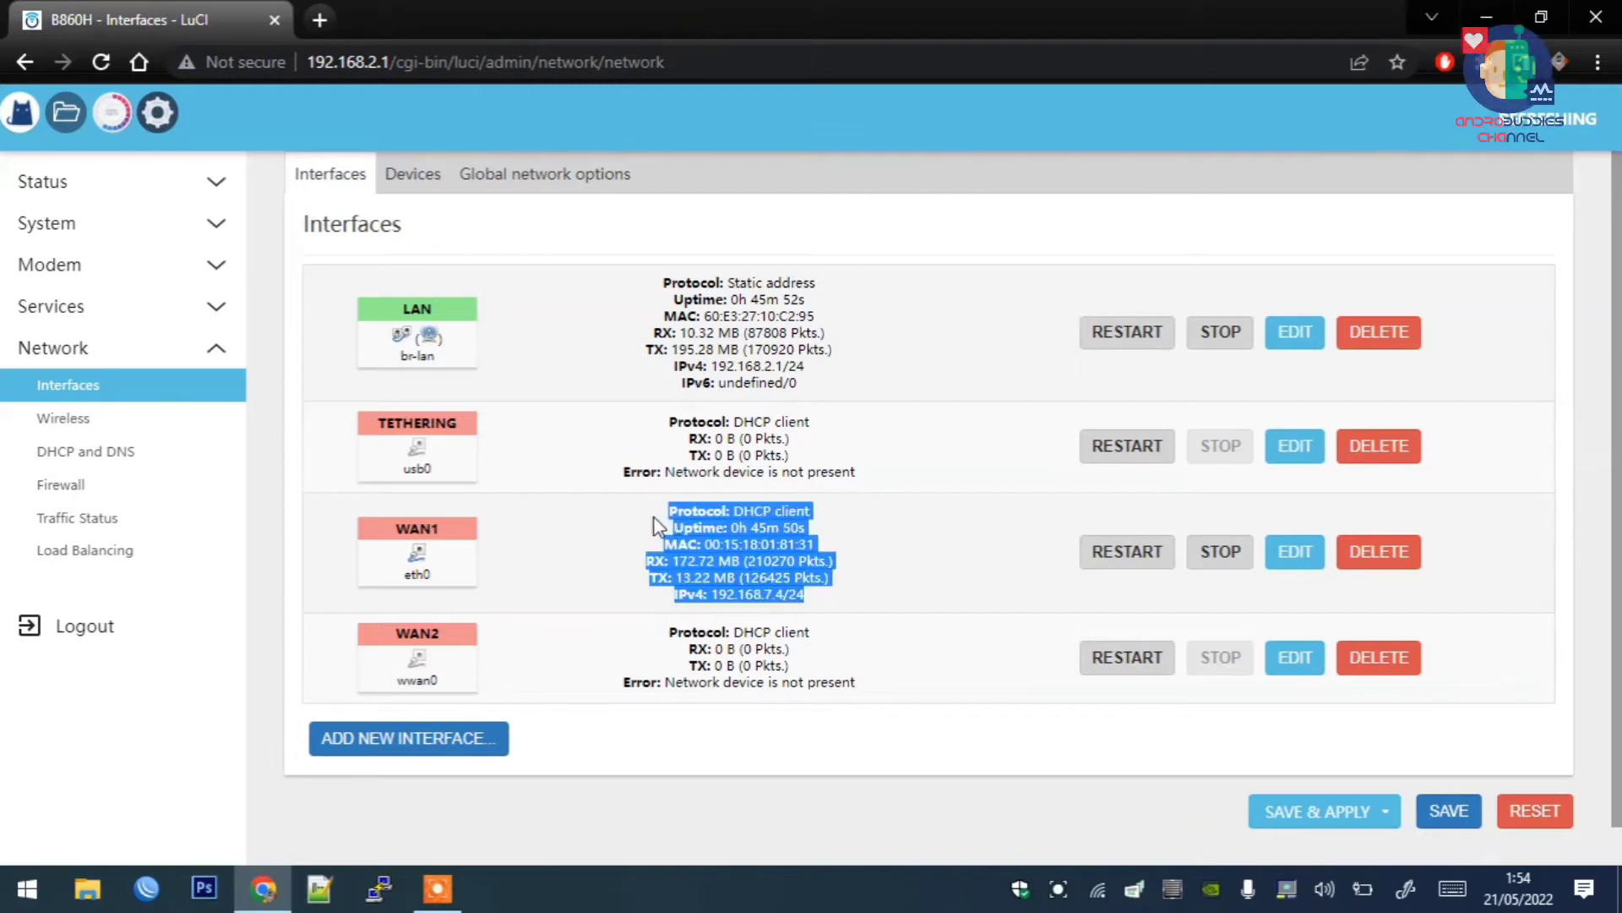
pyautogui.click(879, 543)
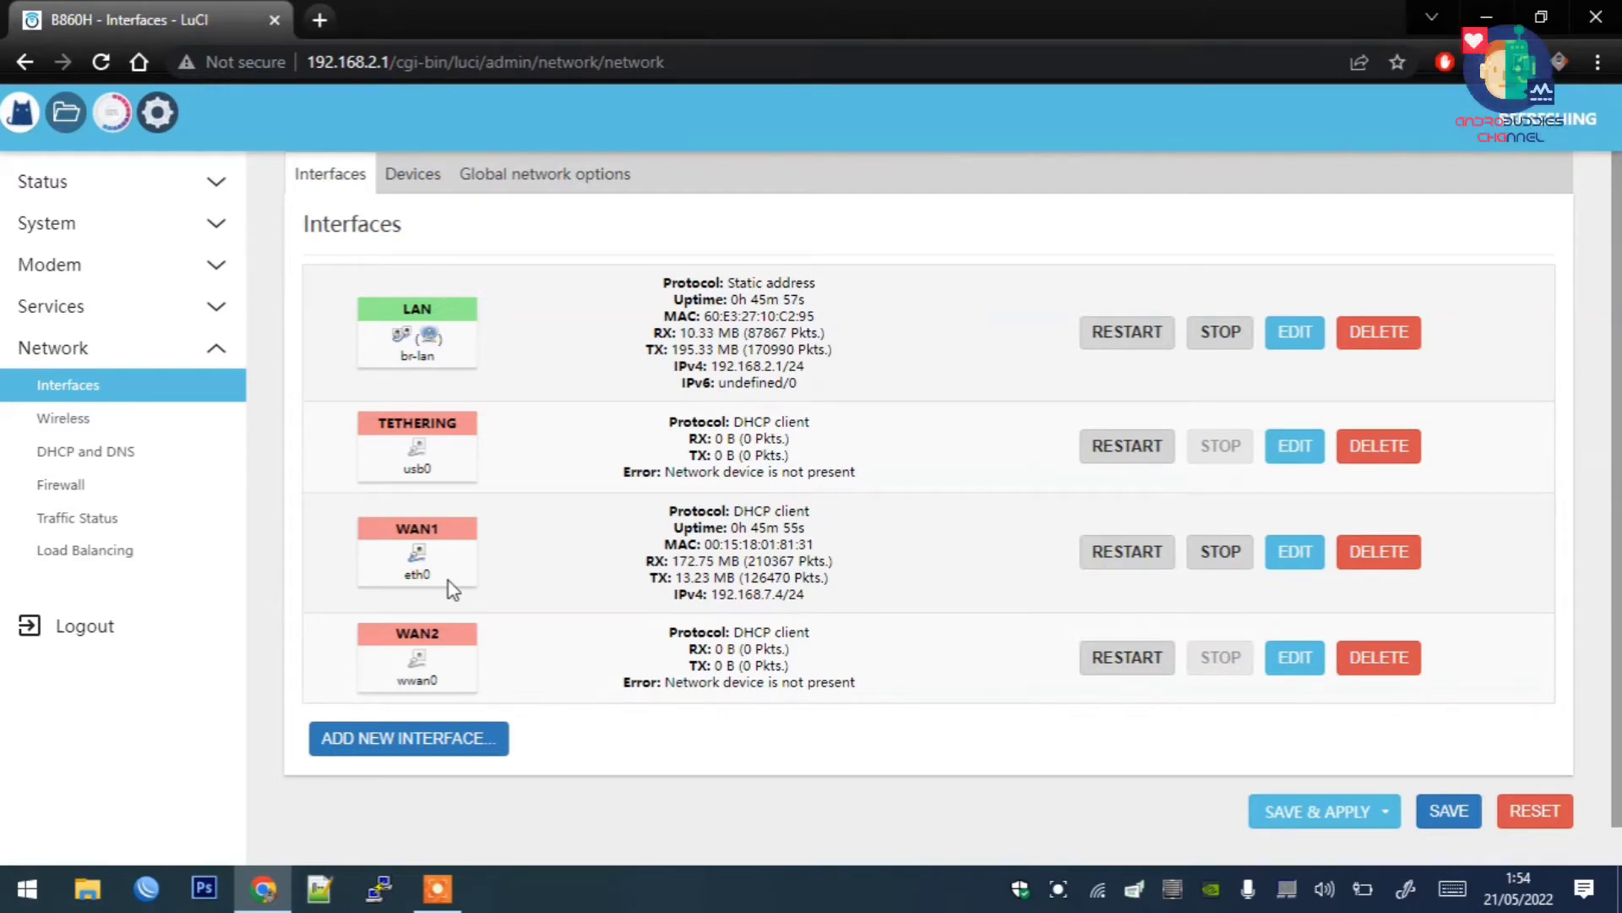
pyautogui.doubleClick(418, 575)
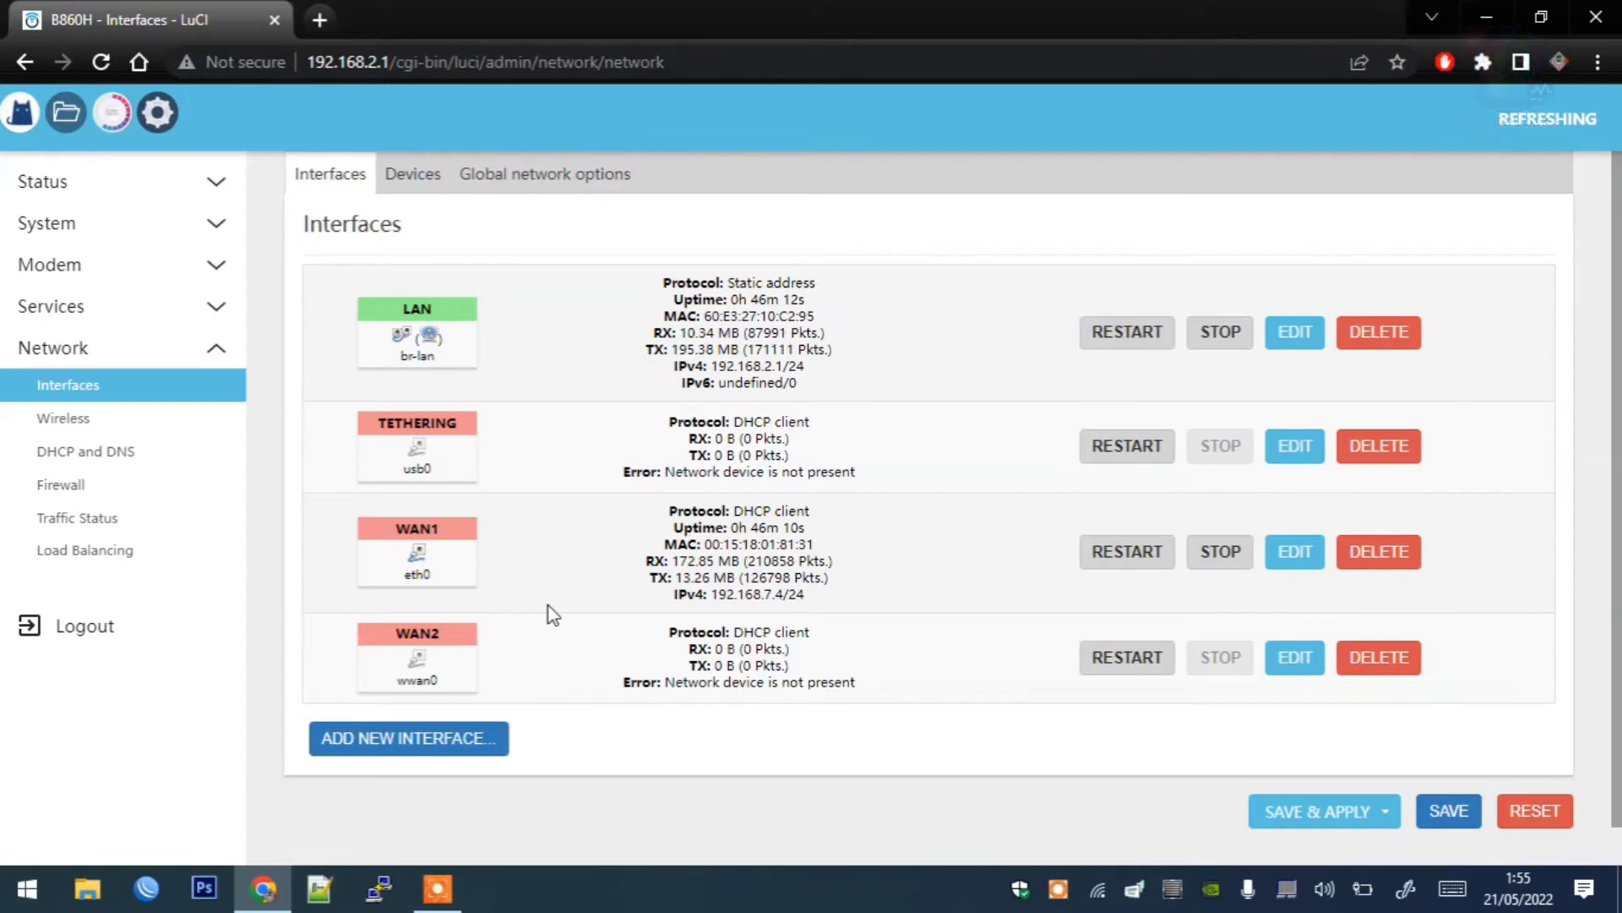
pyautogui.click(35, 418)
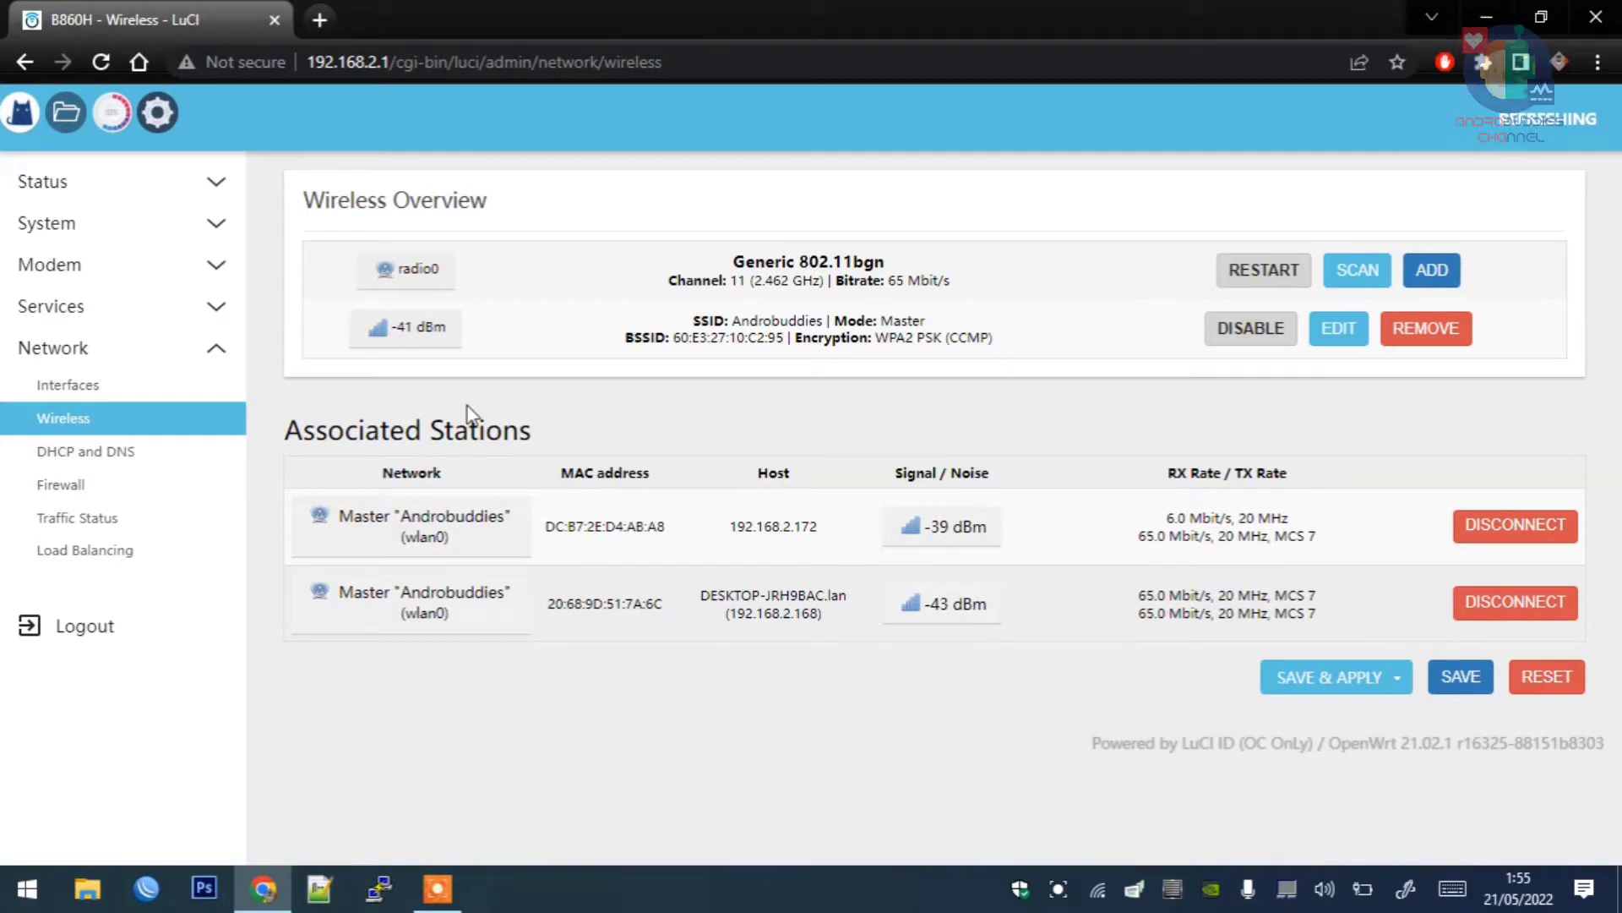
# Step: Search the web for wn722n in a separate tab, view the image results, and close that tab
pyautogui.click(320, 20)
pyautogui.write('wn72')
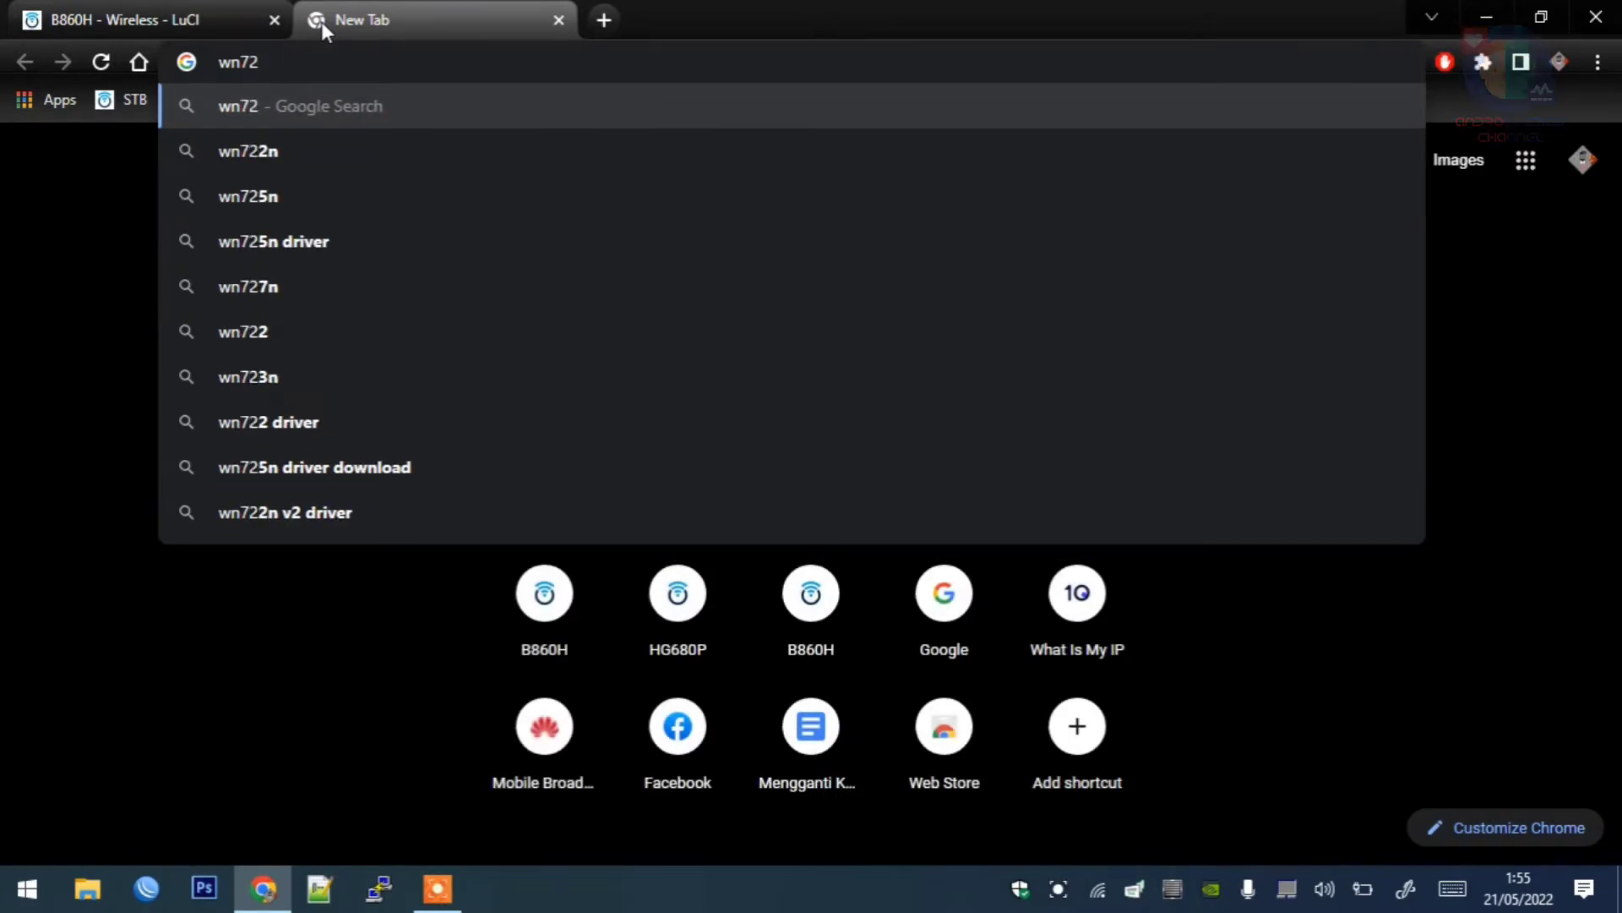
pyautogui.press('Down')
pyautogui.press('Return')
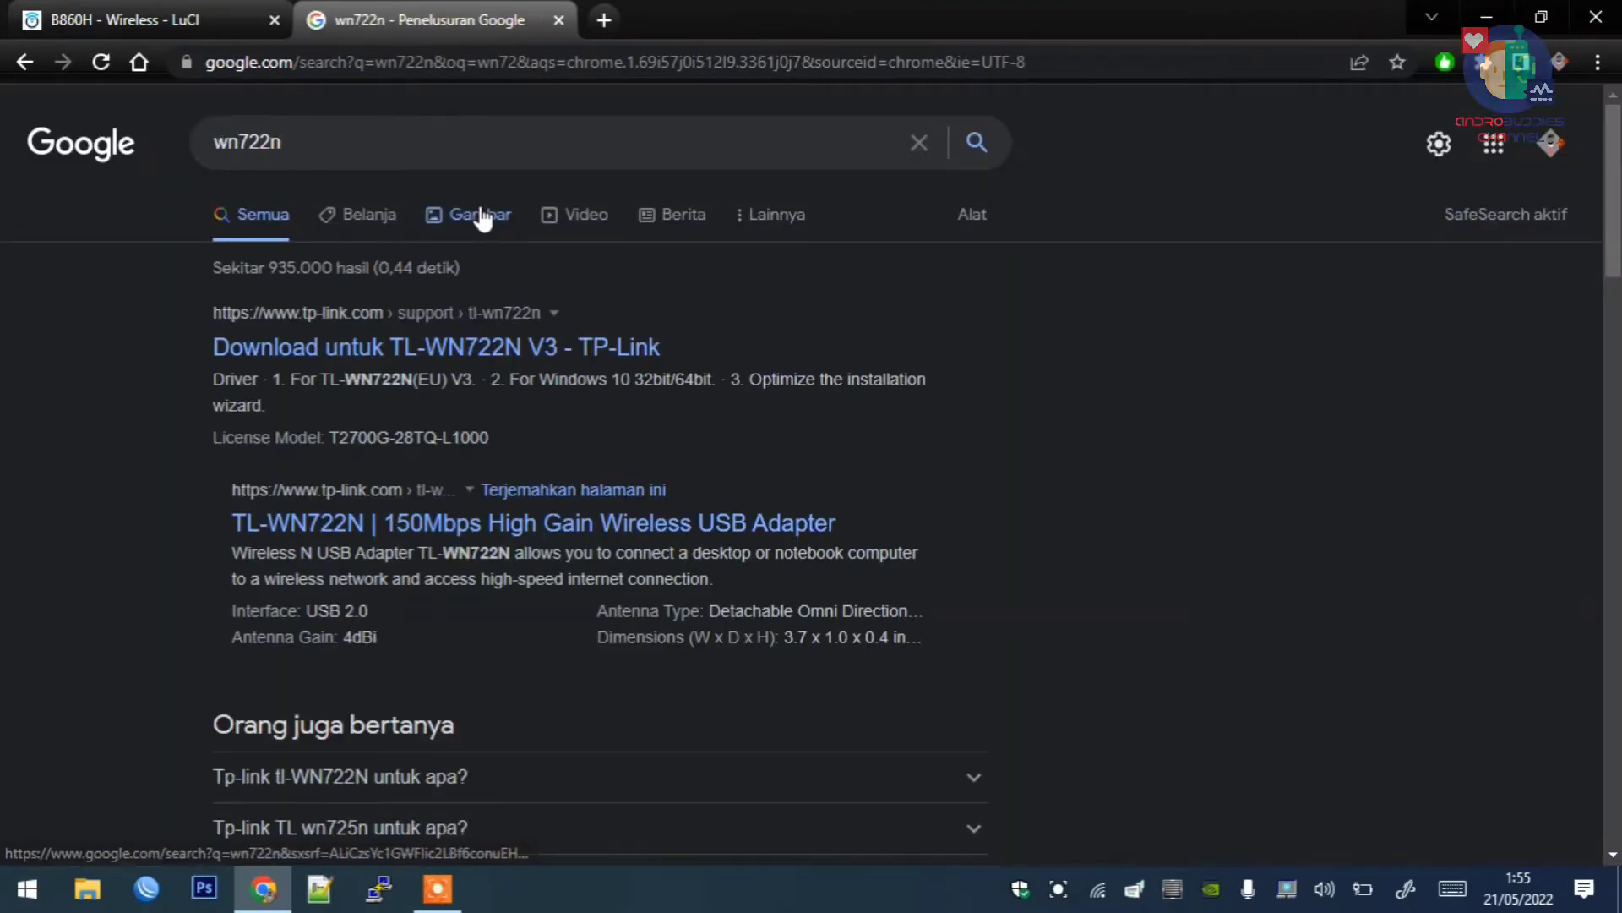
pyautogui.click(479, 214)
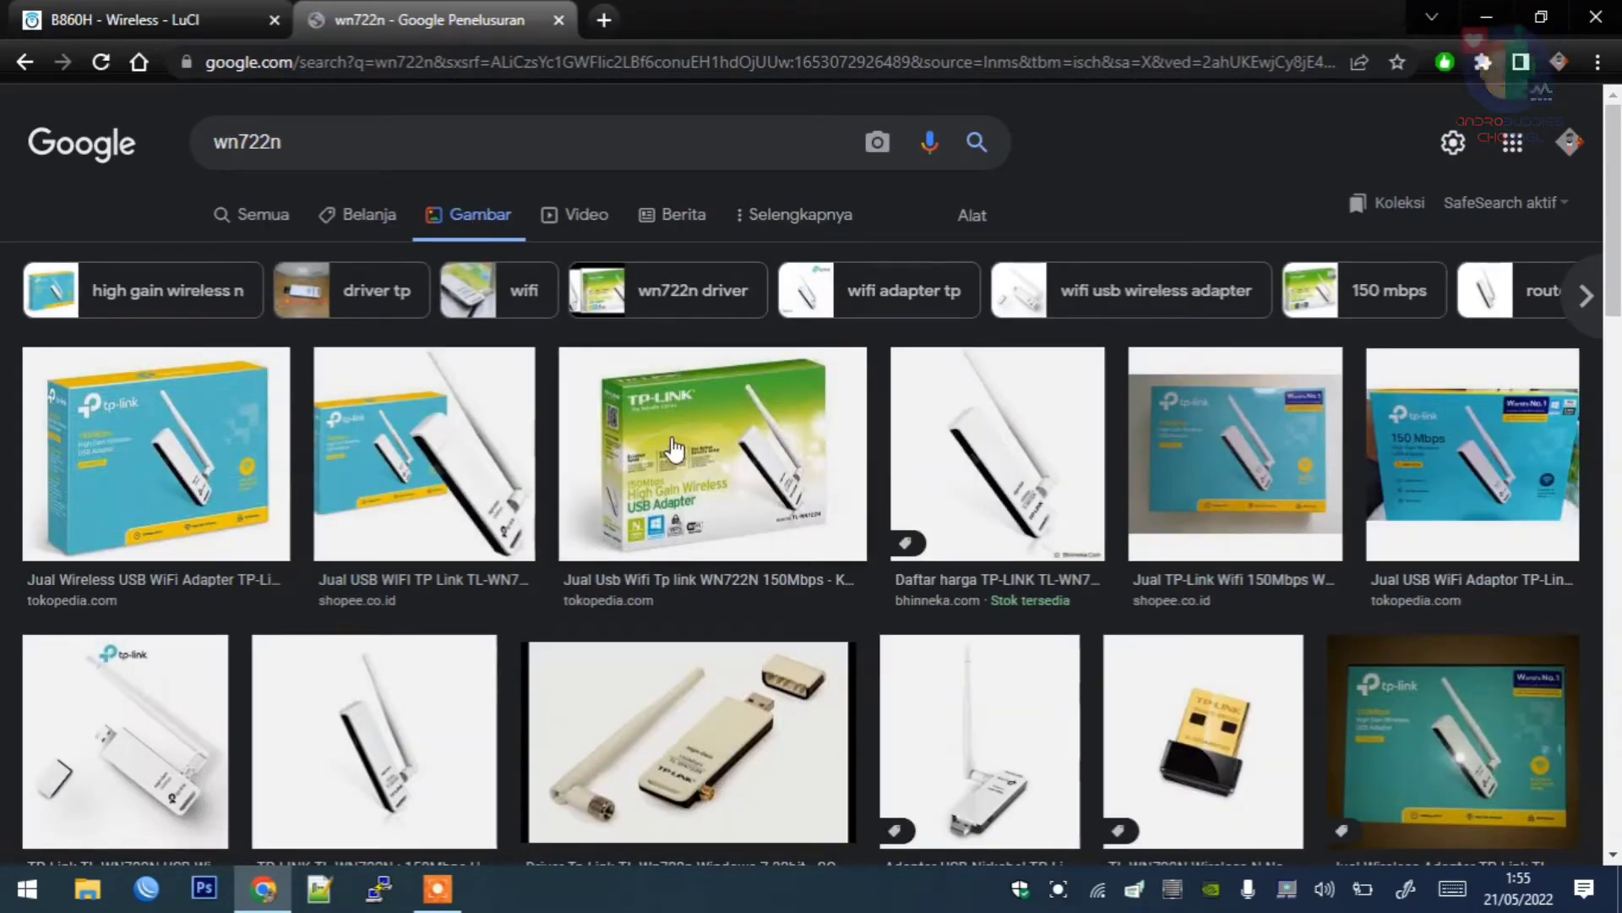
pyautogui.click(558, 19)
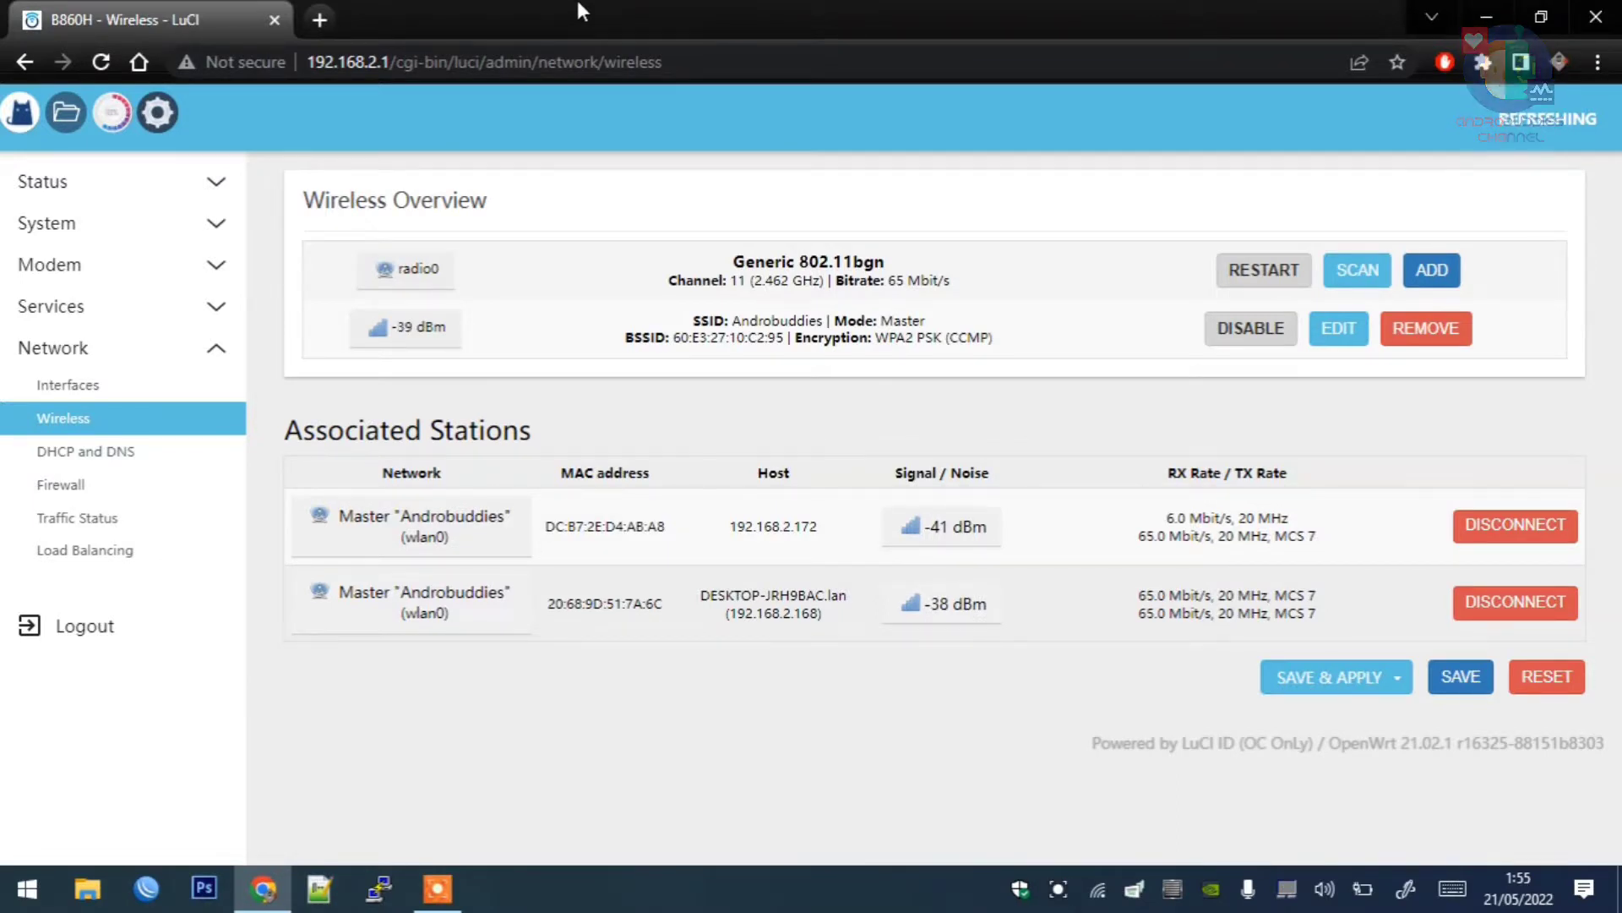
# Step: Inspect the br-lan bridge device's general options without saving, and return to the network interfaces list
pyautogui.click(152, 382)
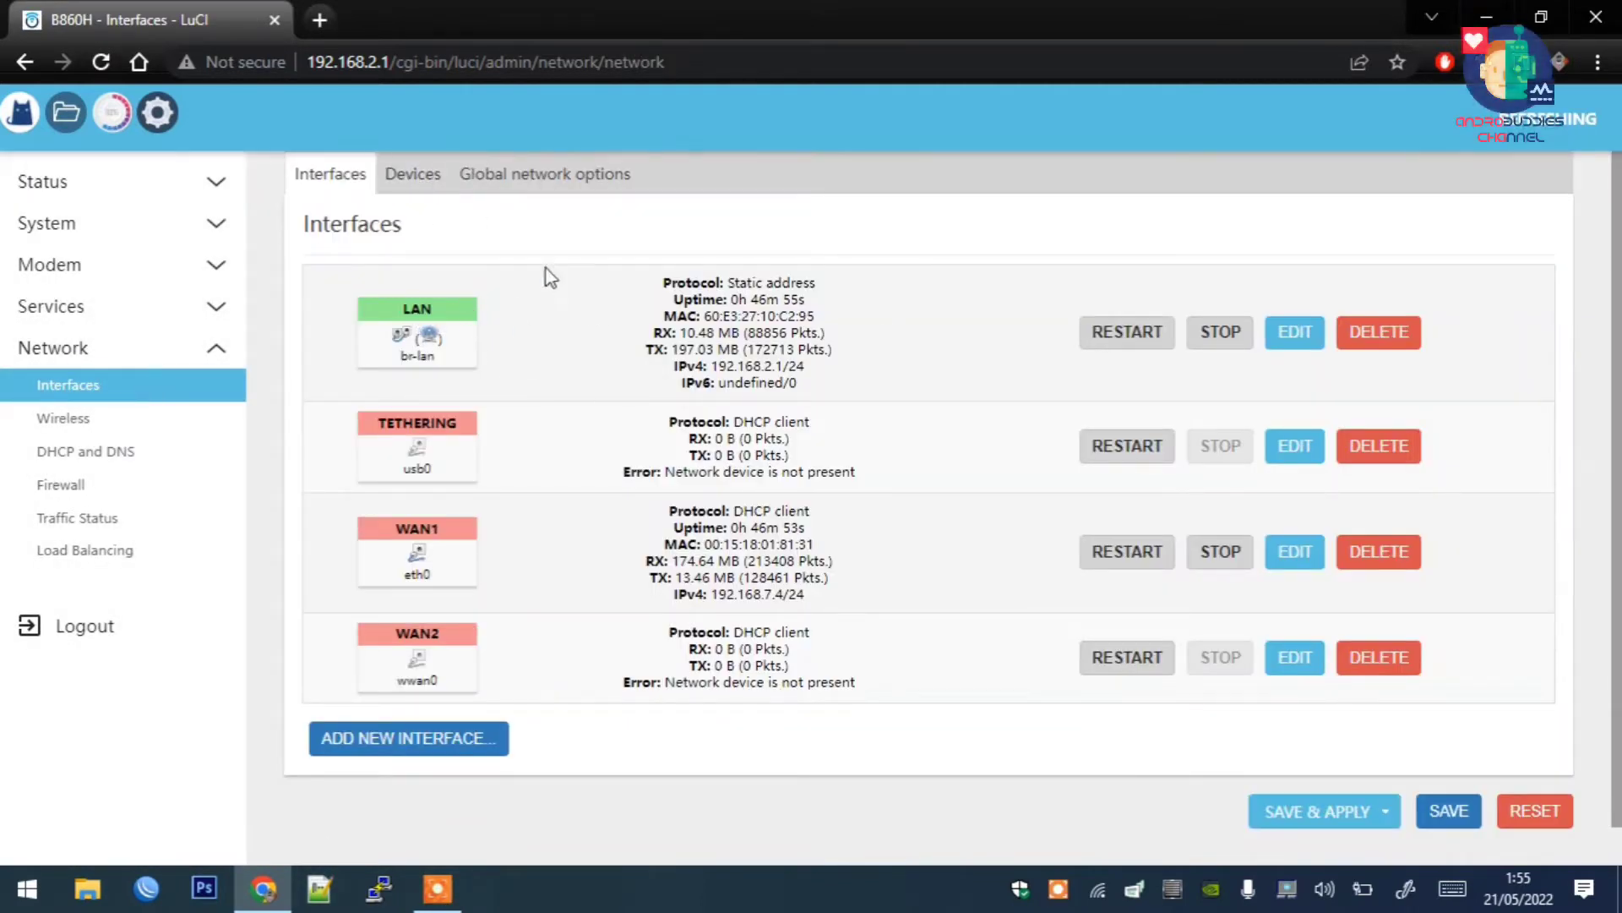
pyautogui.click(429, 179)
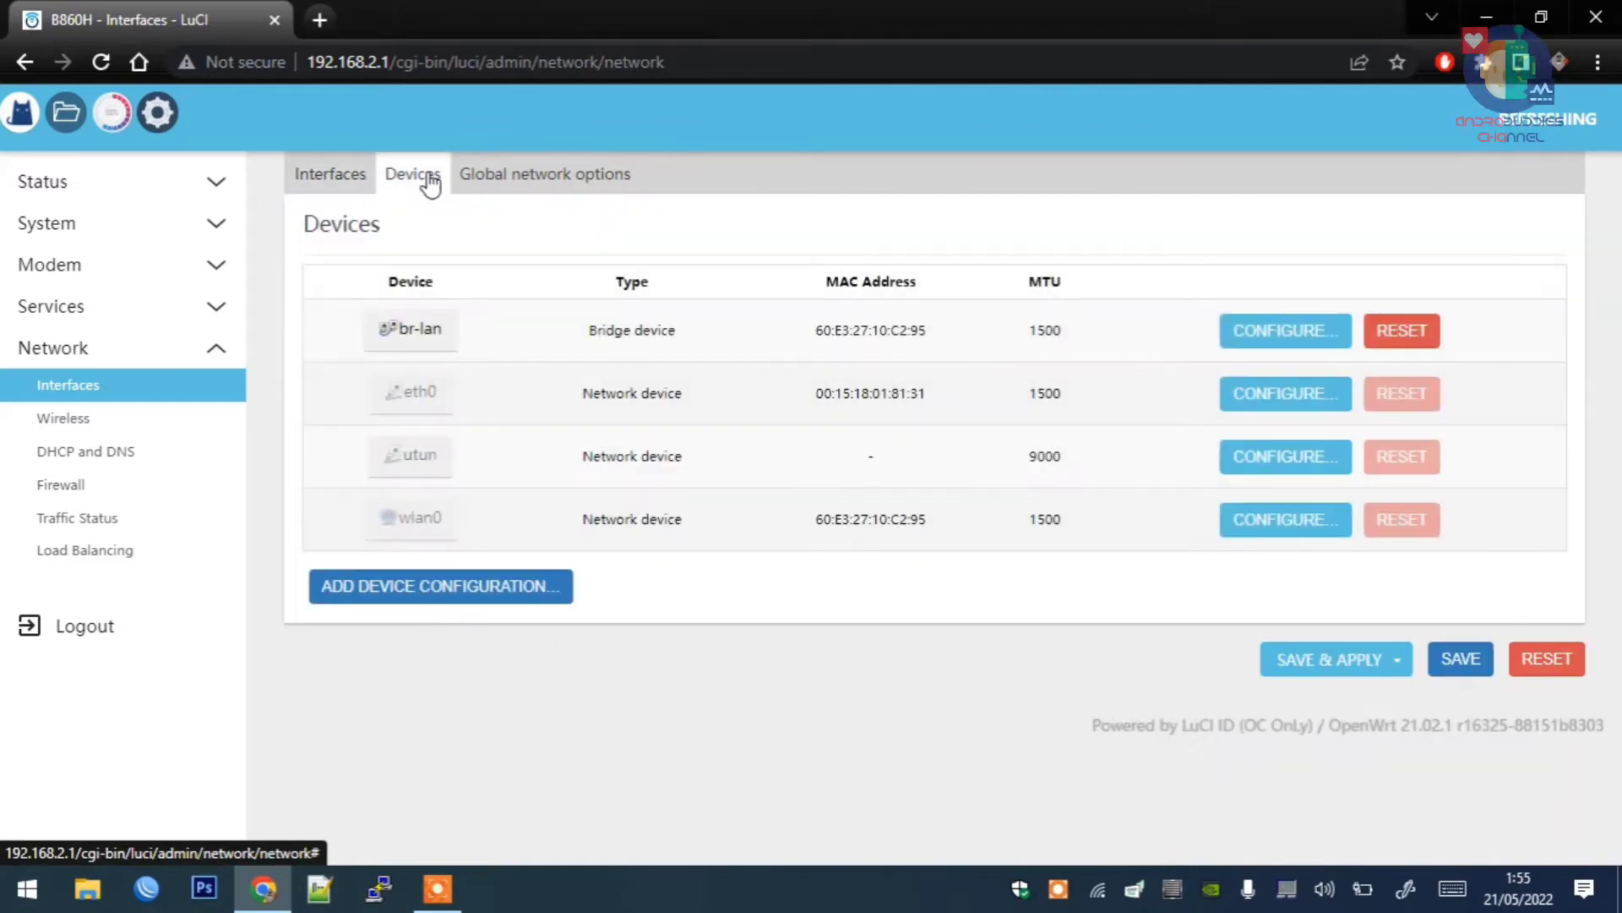
pyautogui.click(1251, 329)
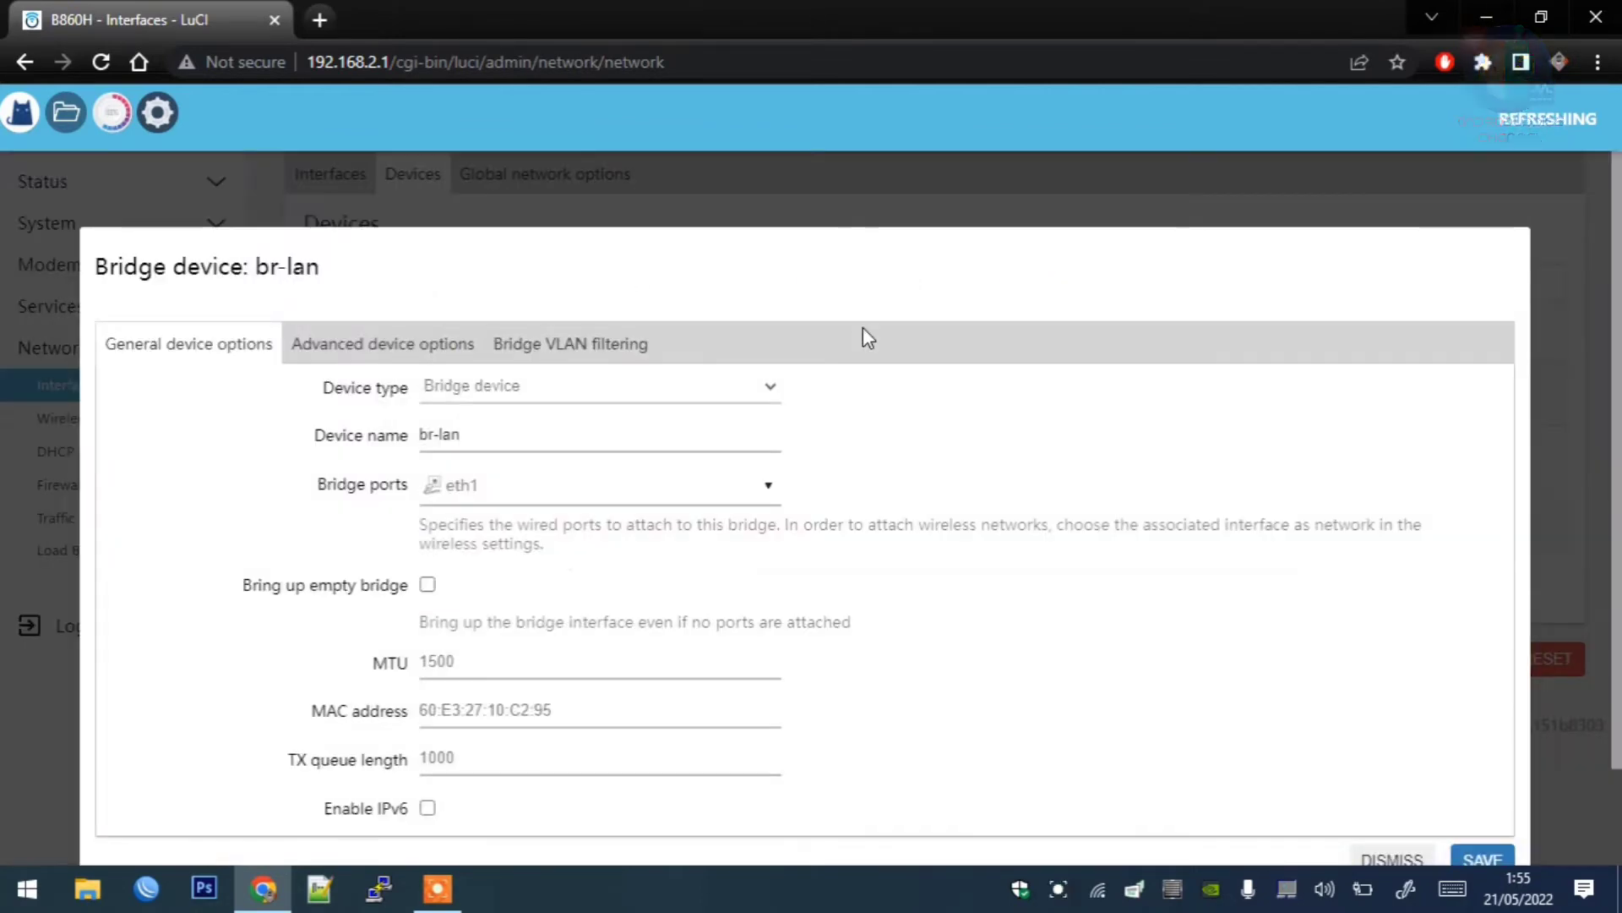
pyautogui.scroll(-2, 1503, 660)
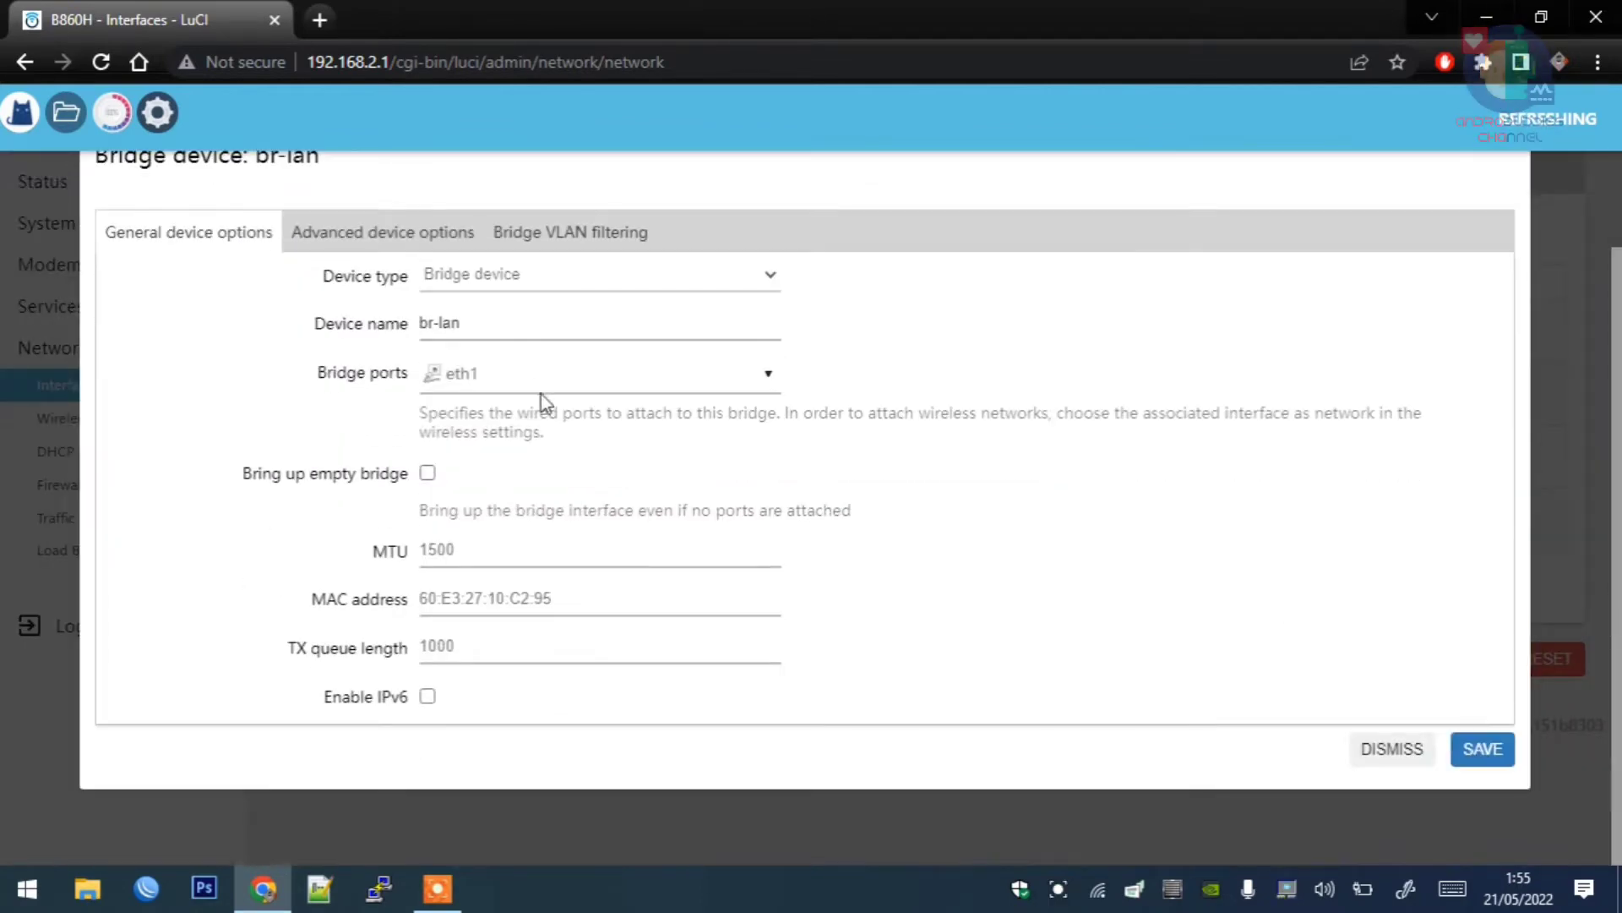
pyautogui.scroll(1, 1619, 526)
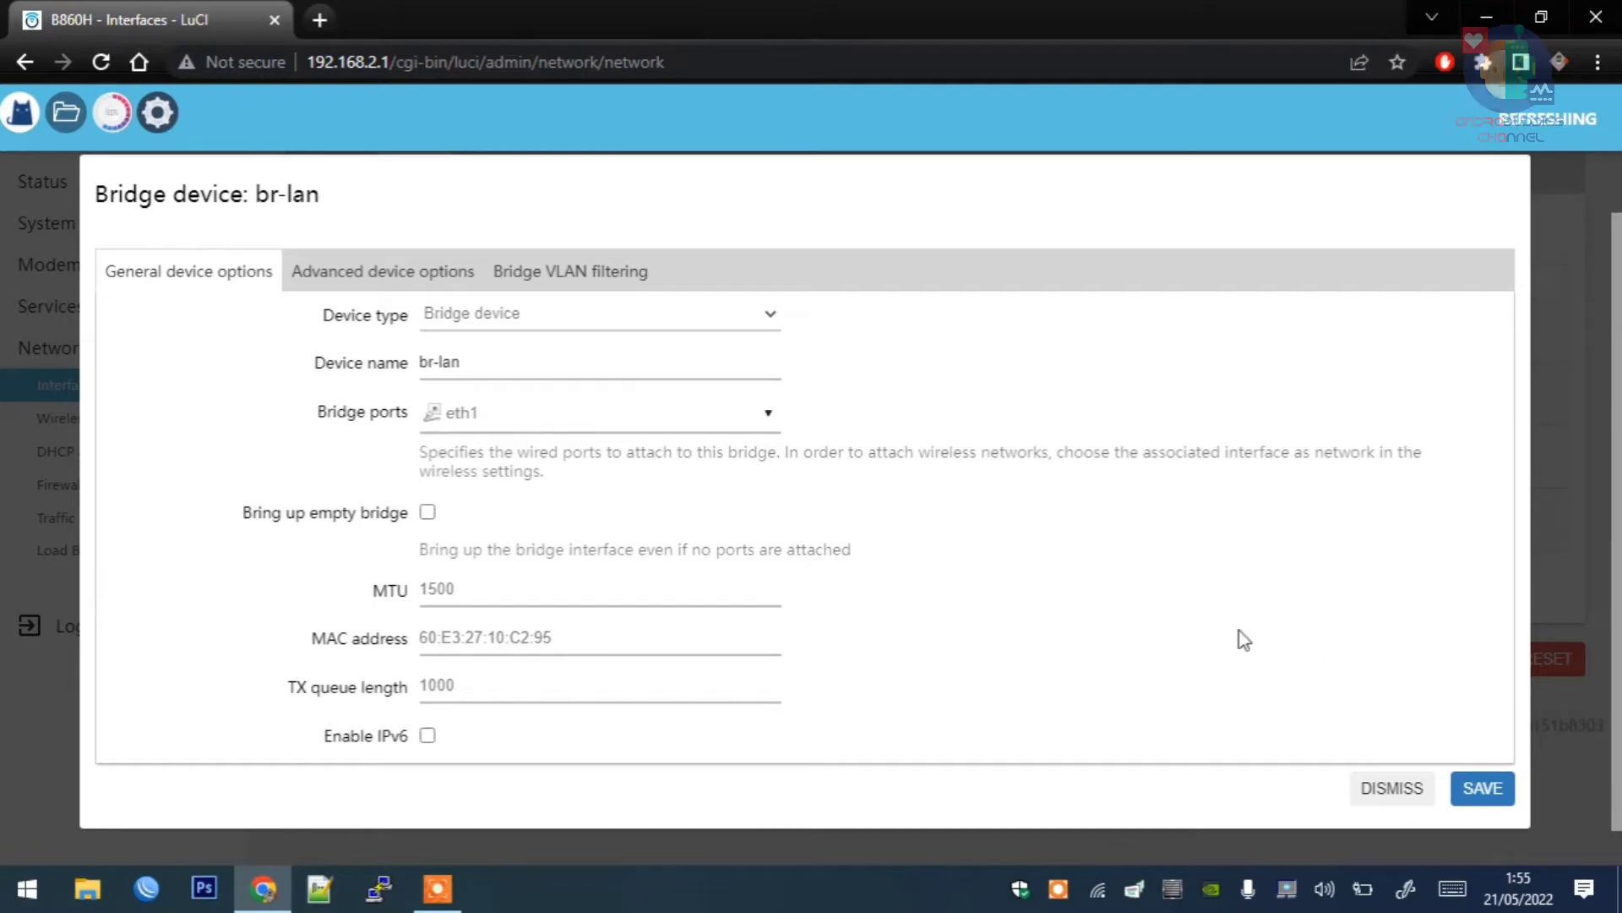
pyautogui.click(1379, 788)
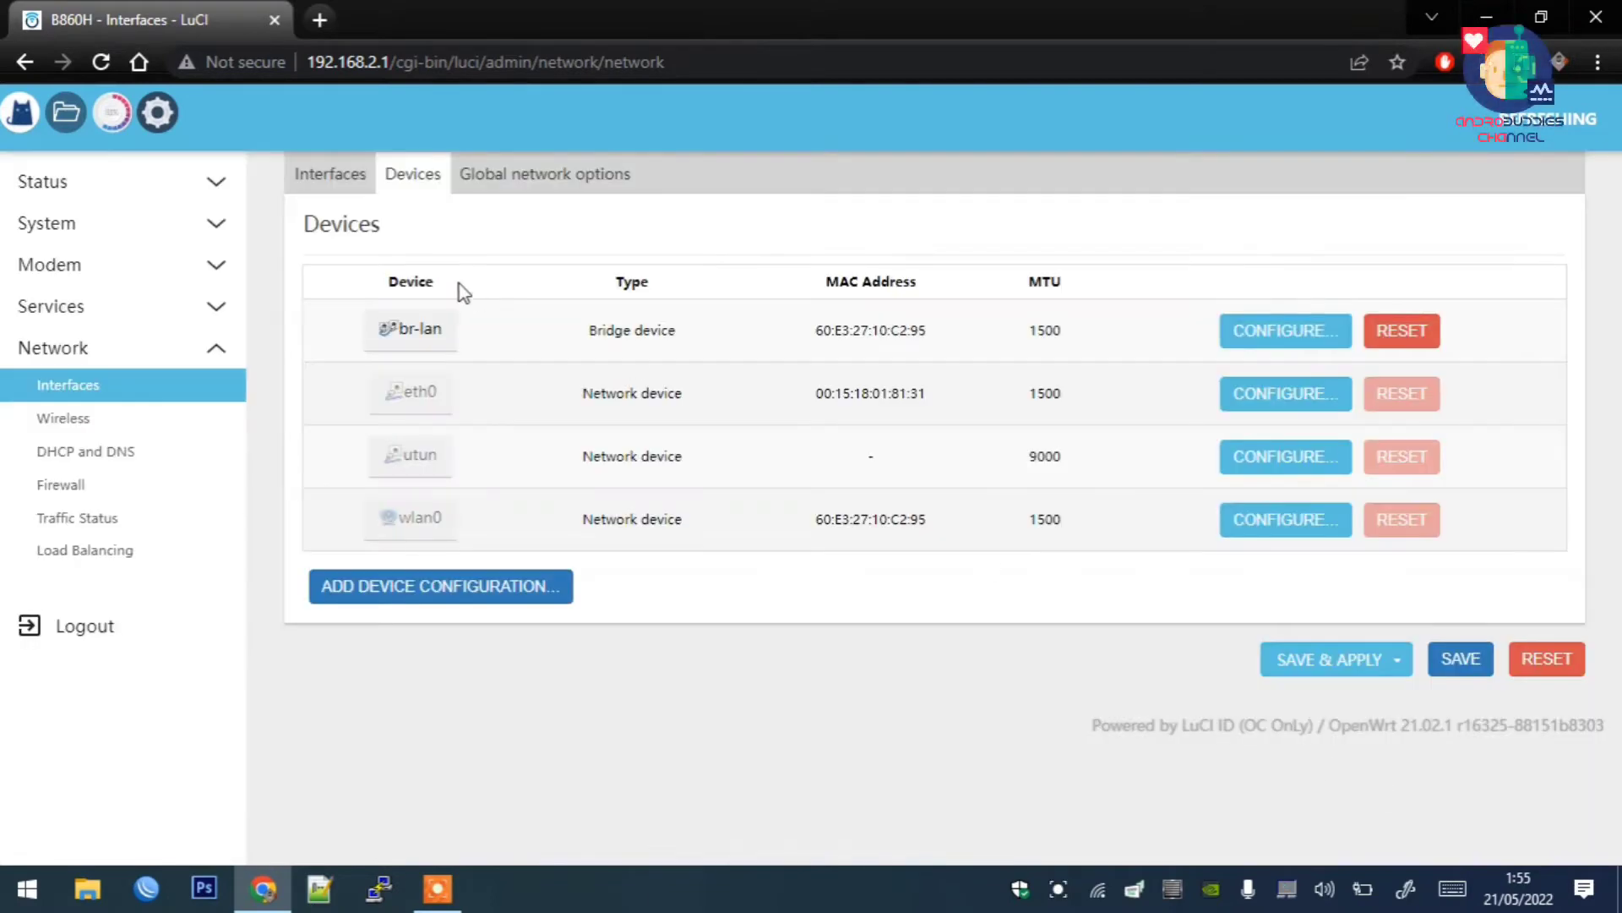
pyautogui.click(321, 172)
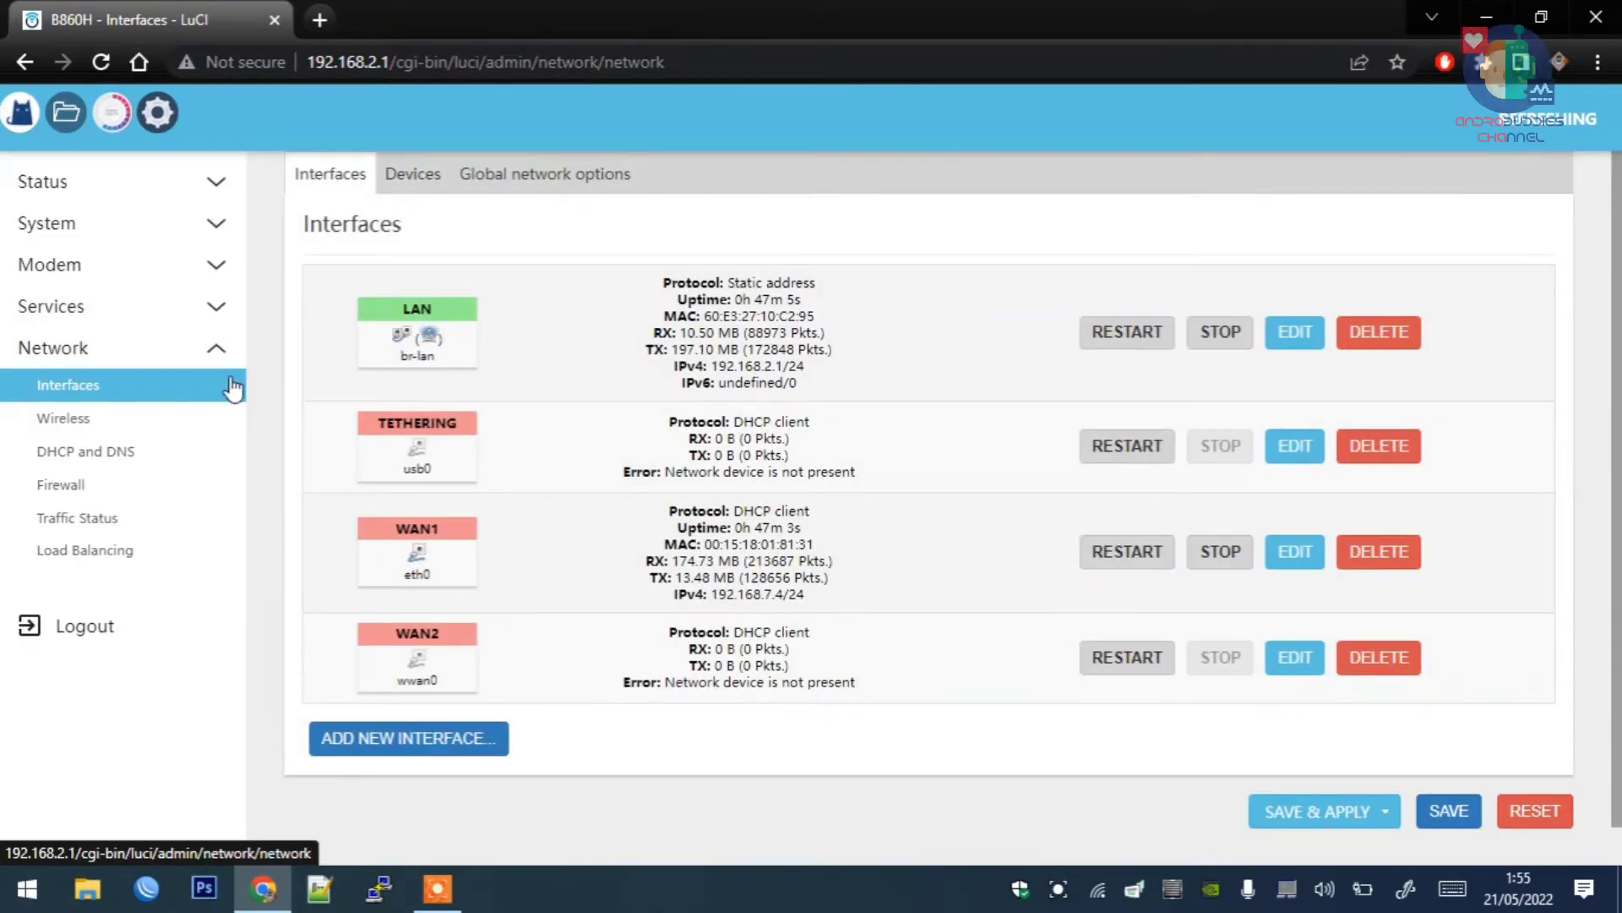
# Step: Open the Yacd control panel from the OpenClash overview and show its proxies page
pyautogui.click(21, 120)
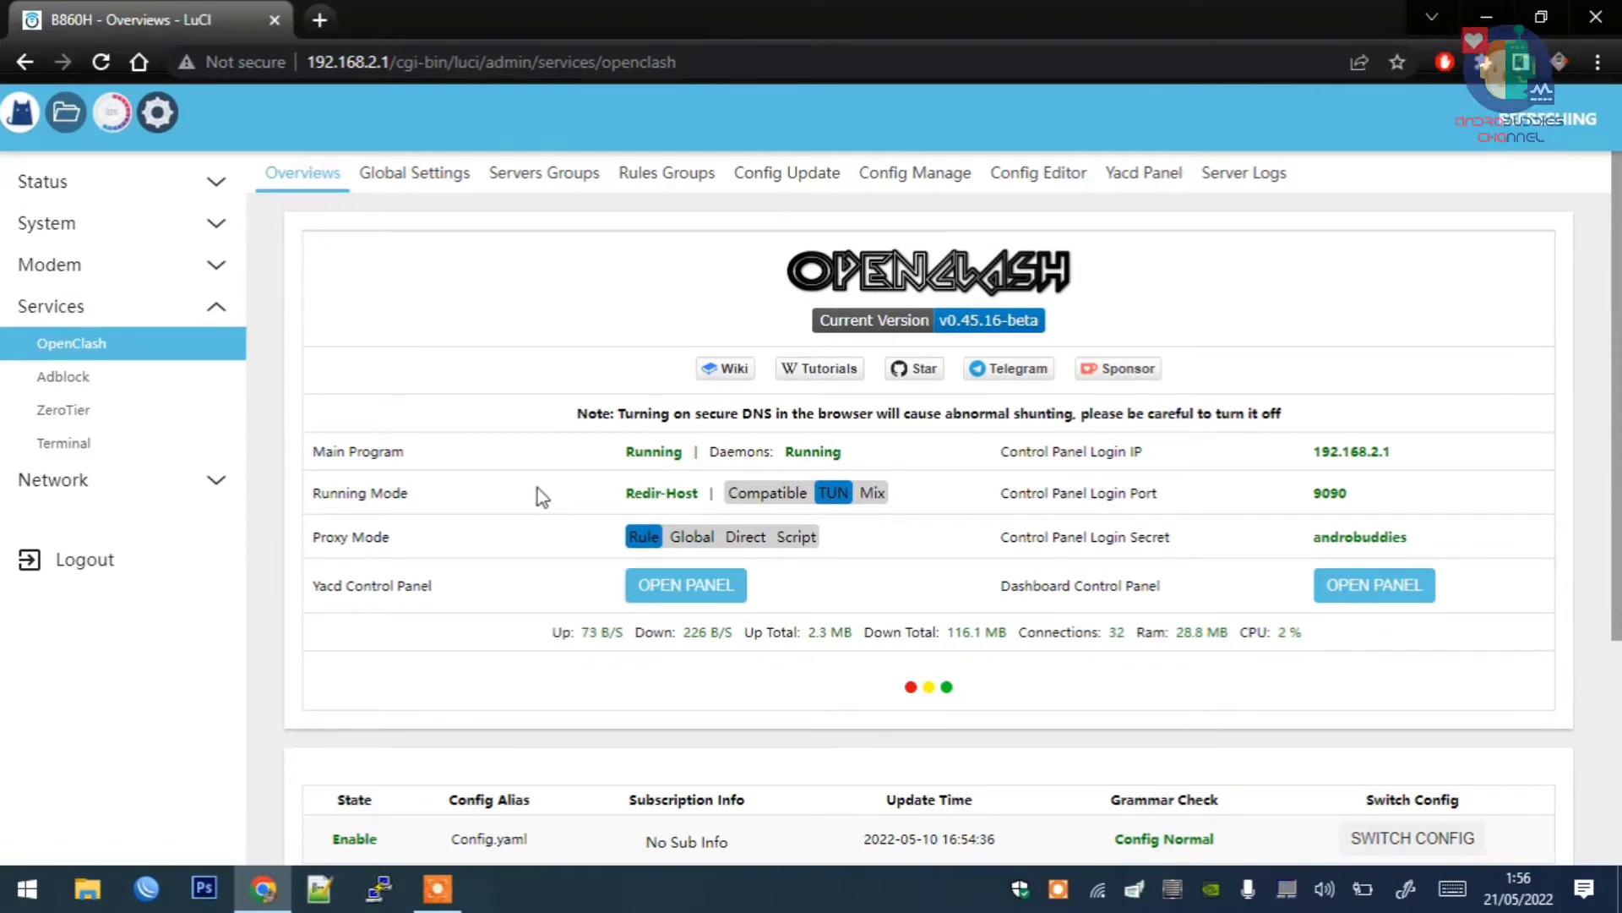
pyautogui.click(688, 586)
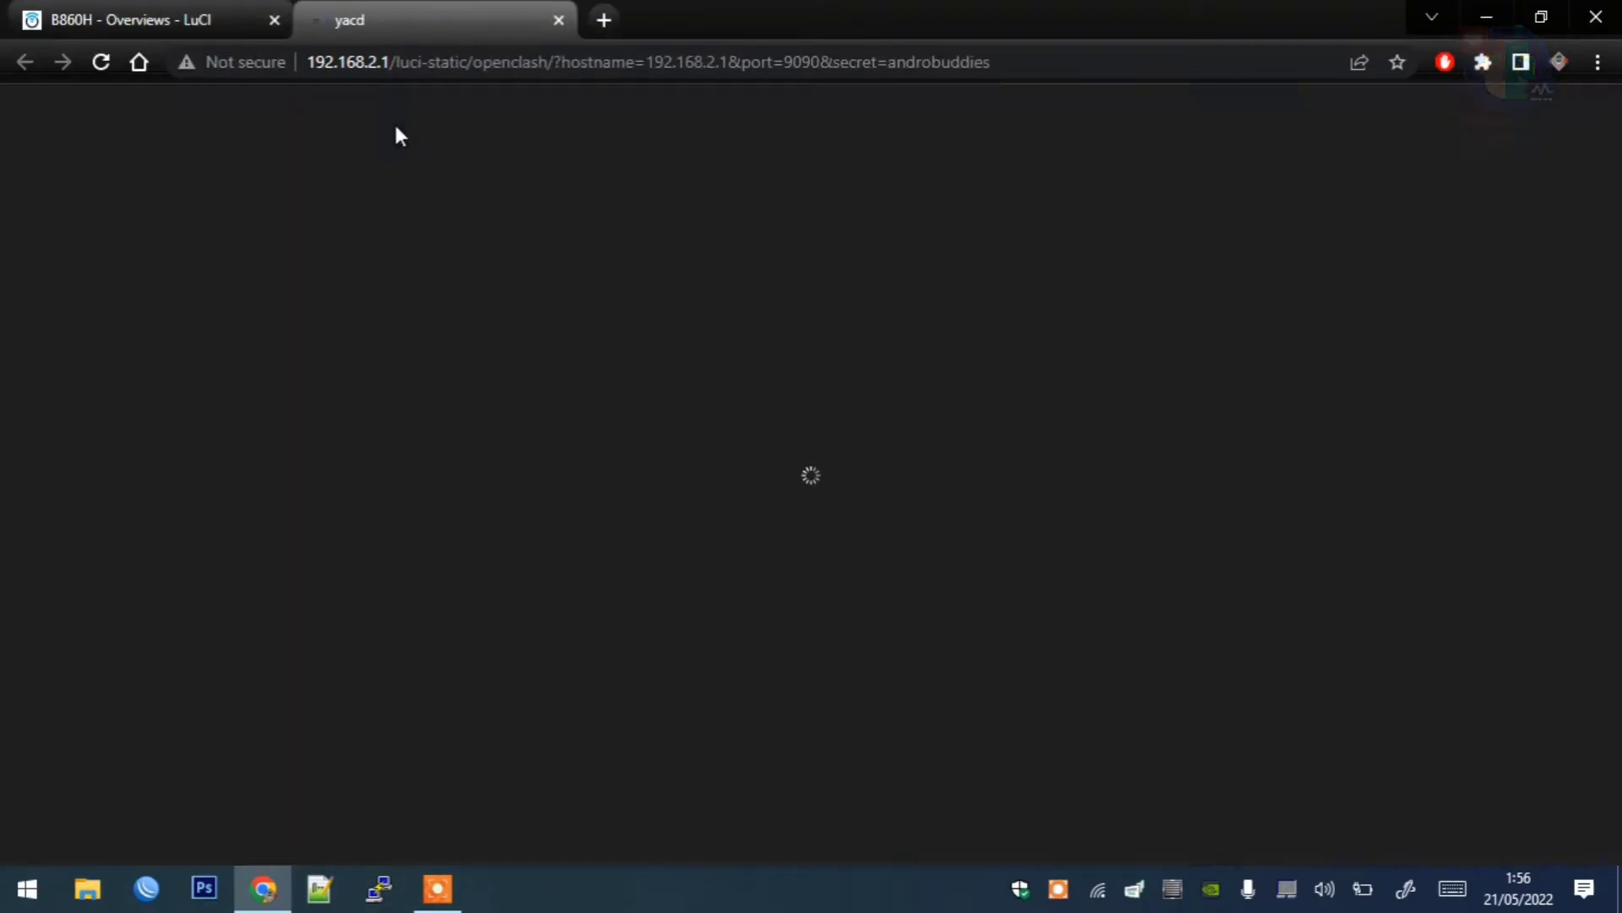
pyautogui.click(82, 186)
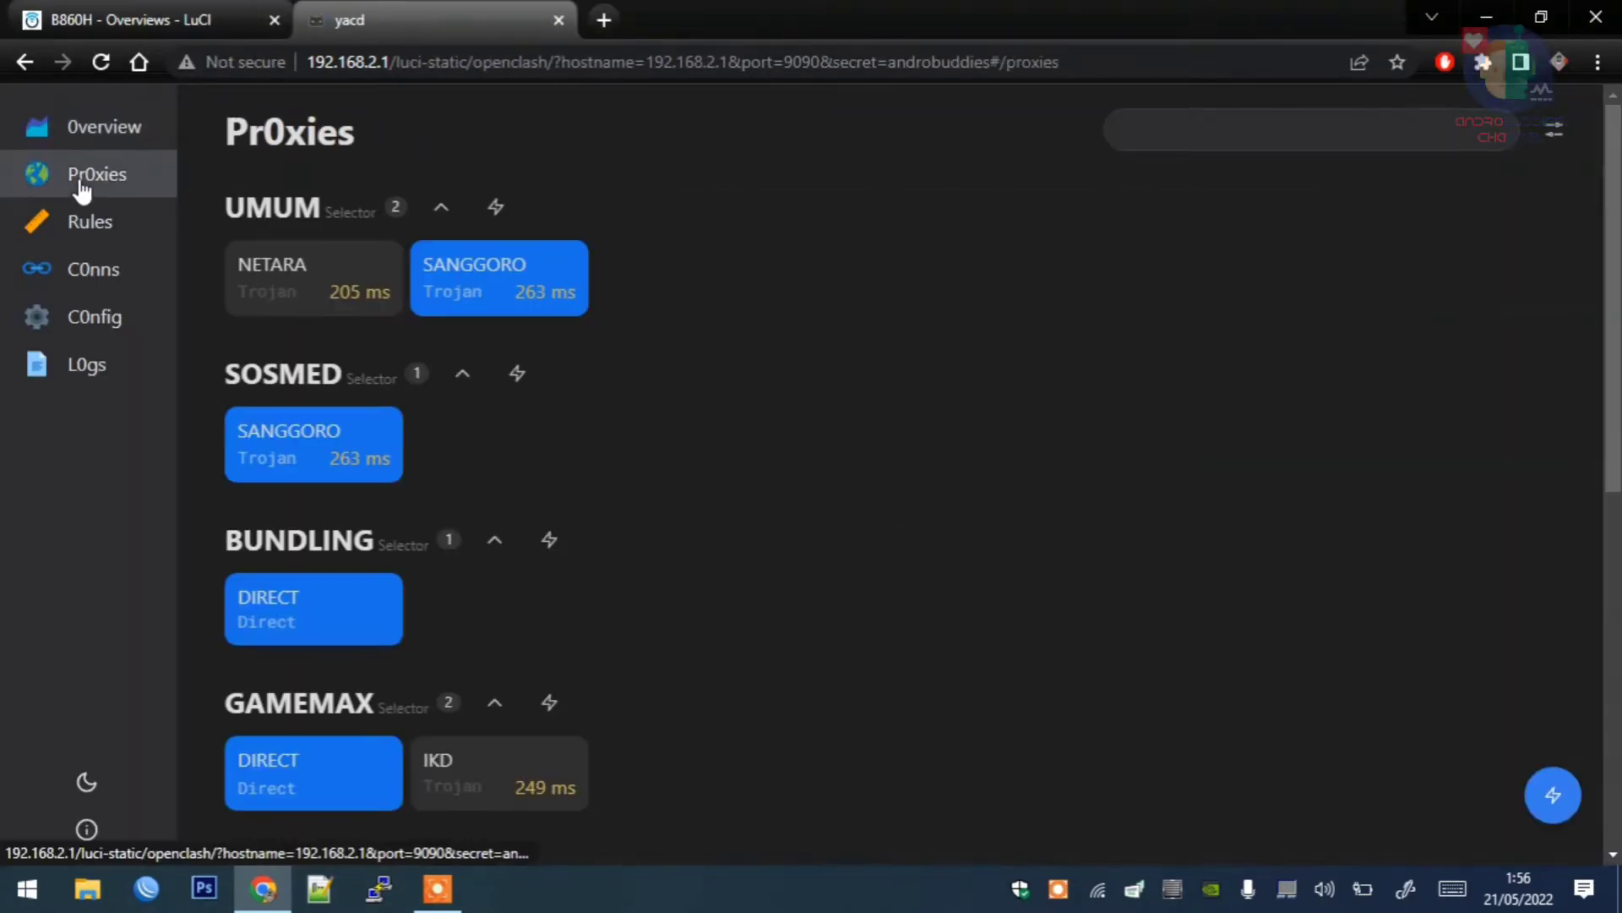
# Step: Collapse the UMUM, SOSMED, BUNDLING and GAMEMAX groups, and re-expand UMUM to select the NETARA proxy
pyautogui.click(443, 208)
pyautogui.click(462, 305)
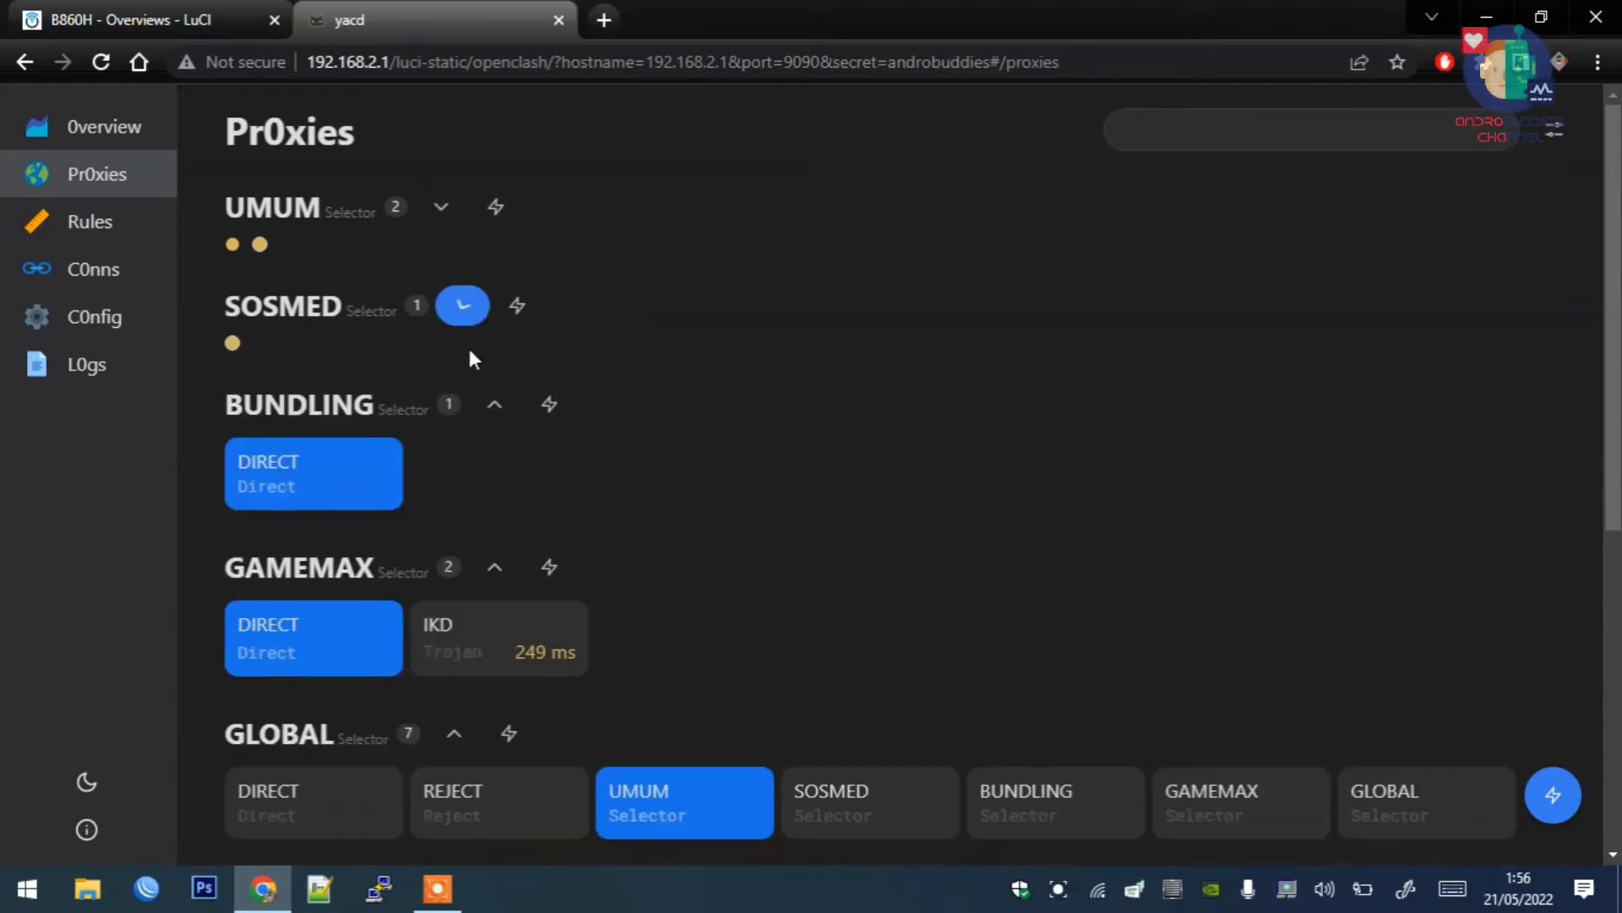
pyautogui.click(495, 406)
pyautogui.click(495, 502)
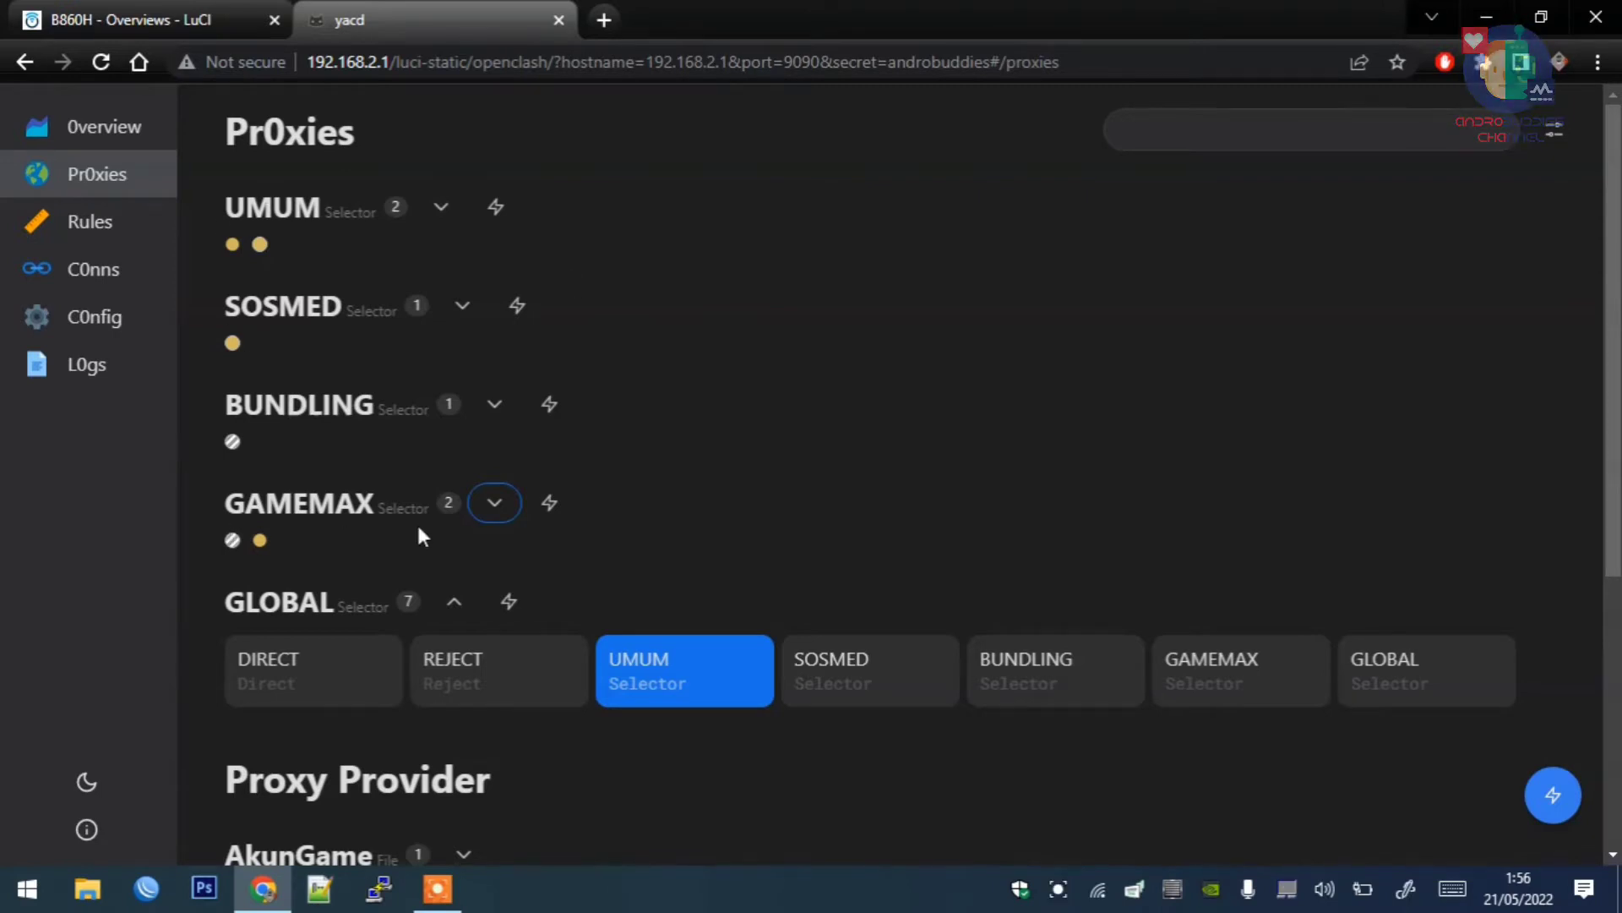
pyautogui.click(441, 207)
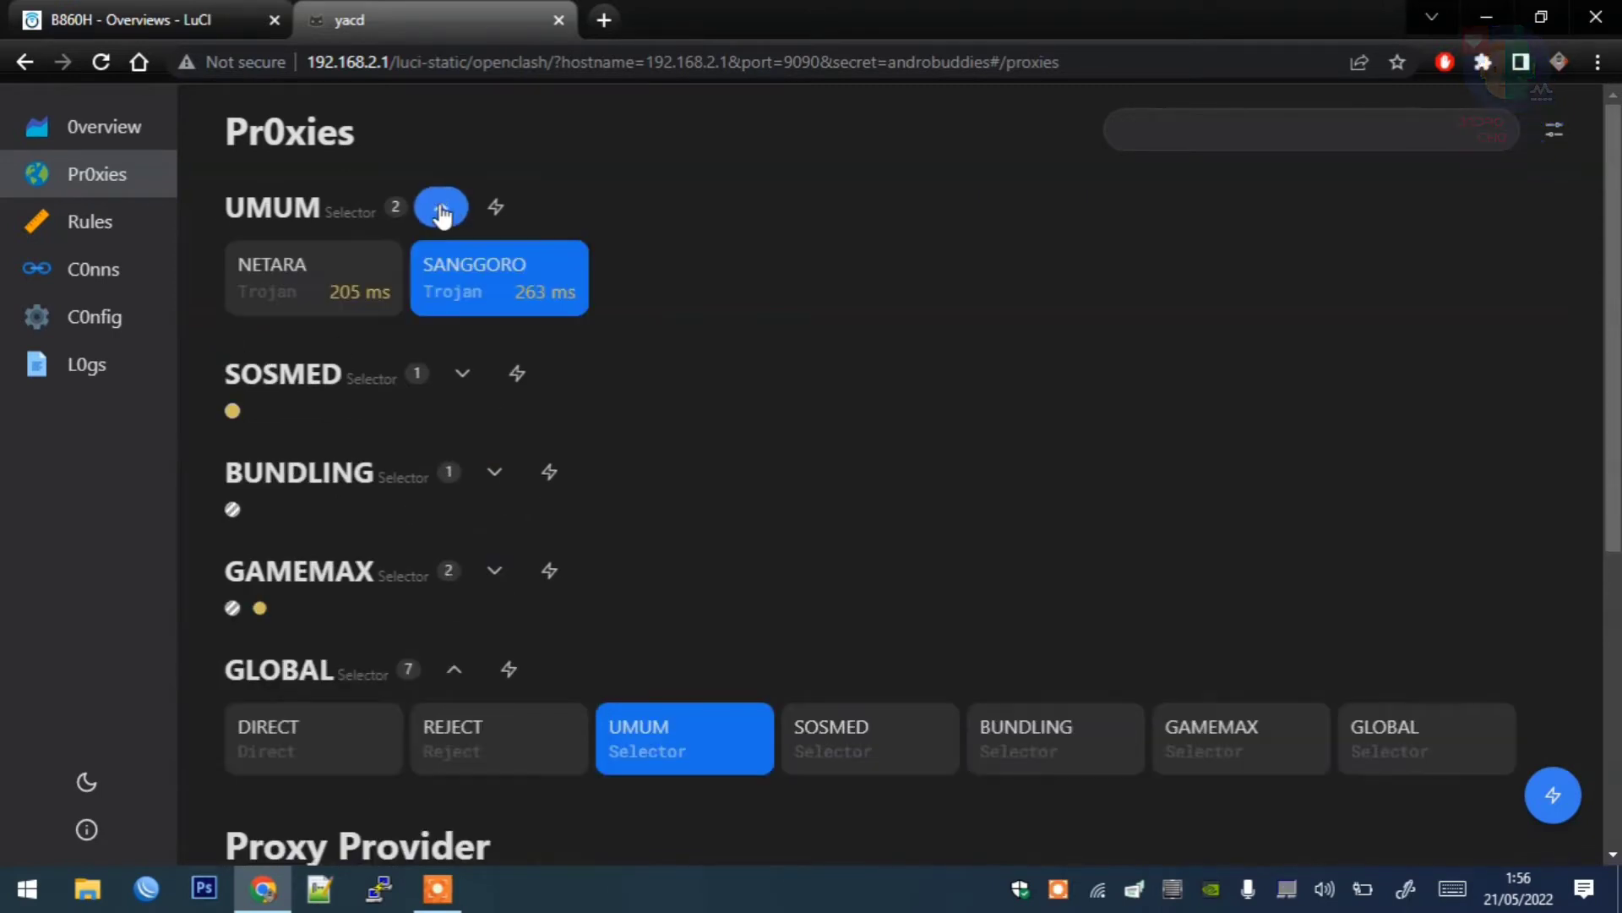
pyautogui.click(365, 270)
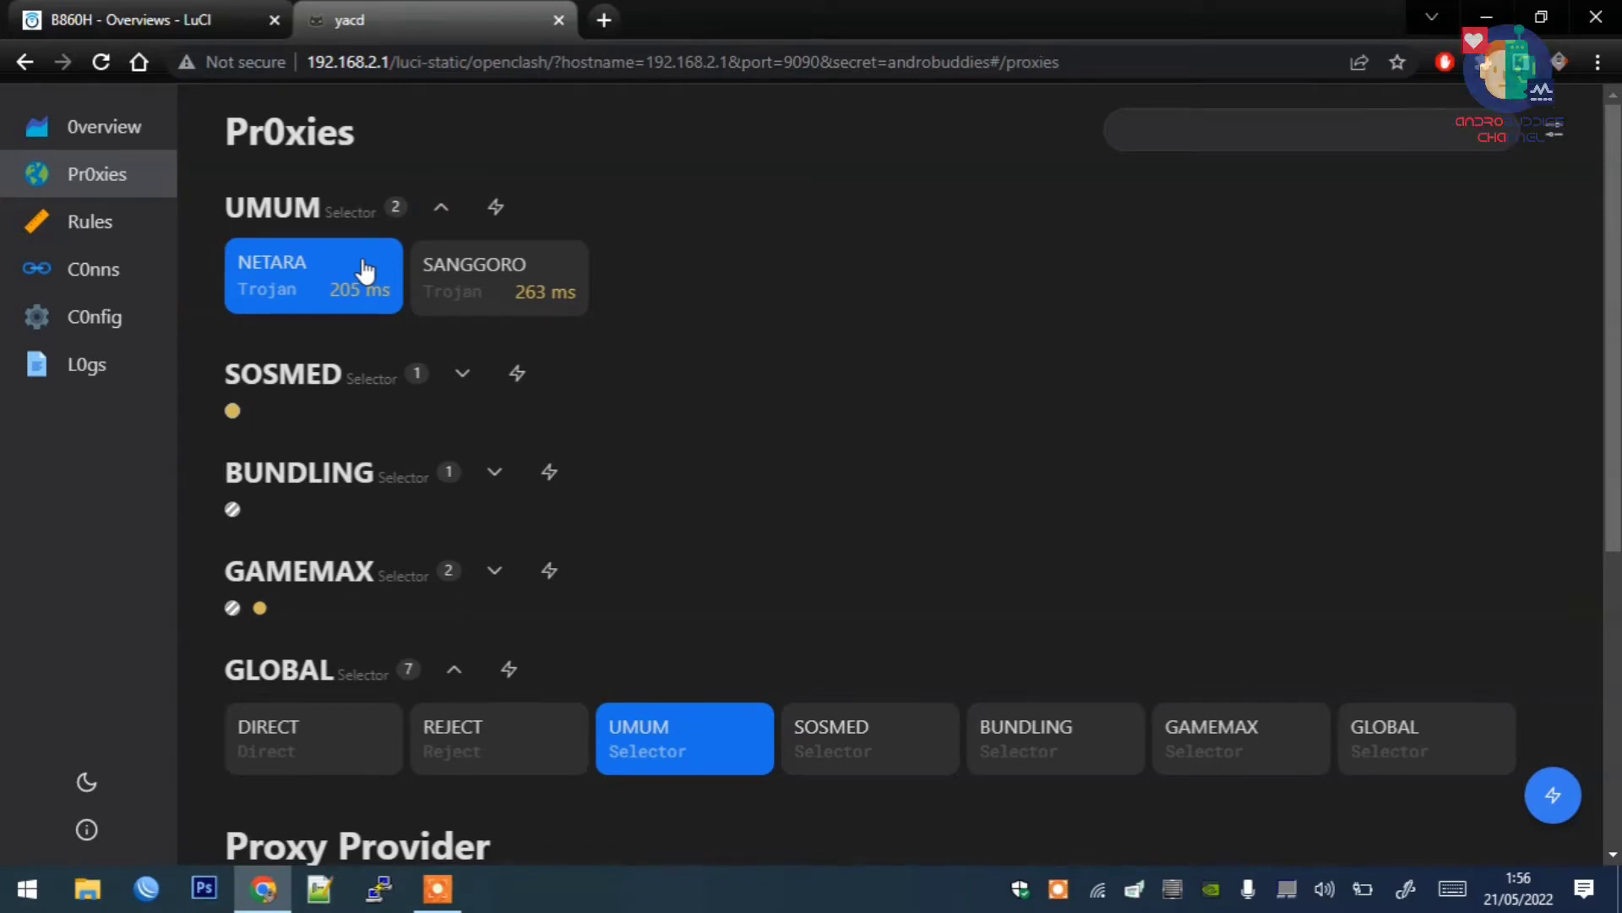
# Step: Examine which proxies the AkunGame, AkunUmum and AkunSosmed entries contain in the Proxy Provider section
pyautogui.scroll(-6, 365, 270)
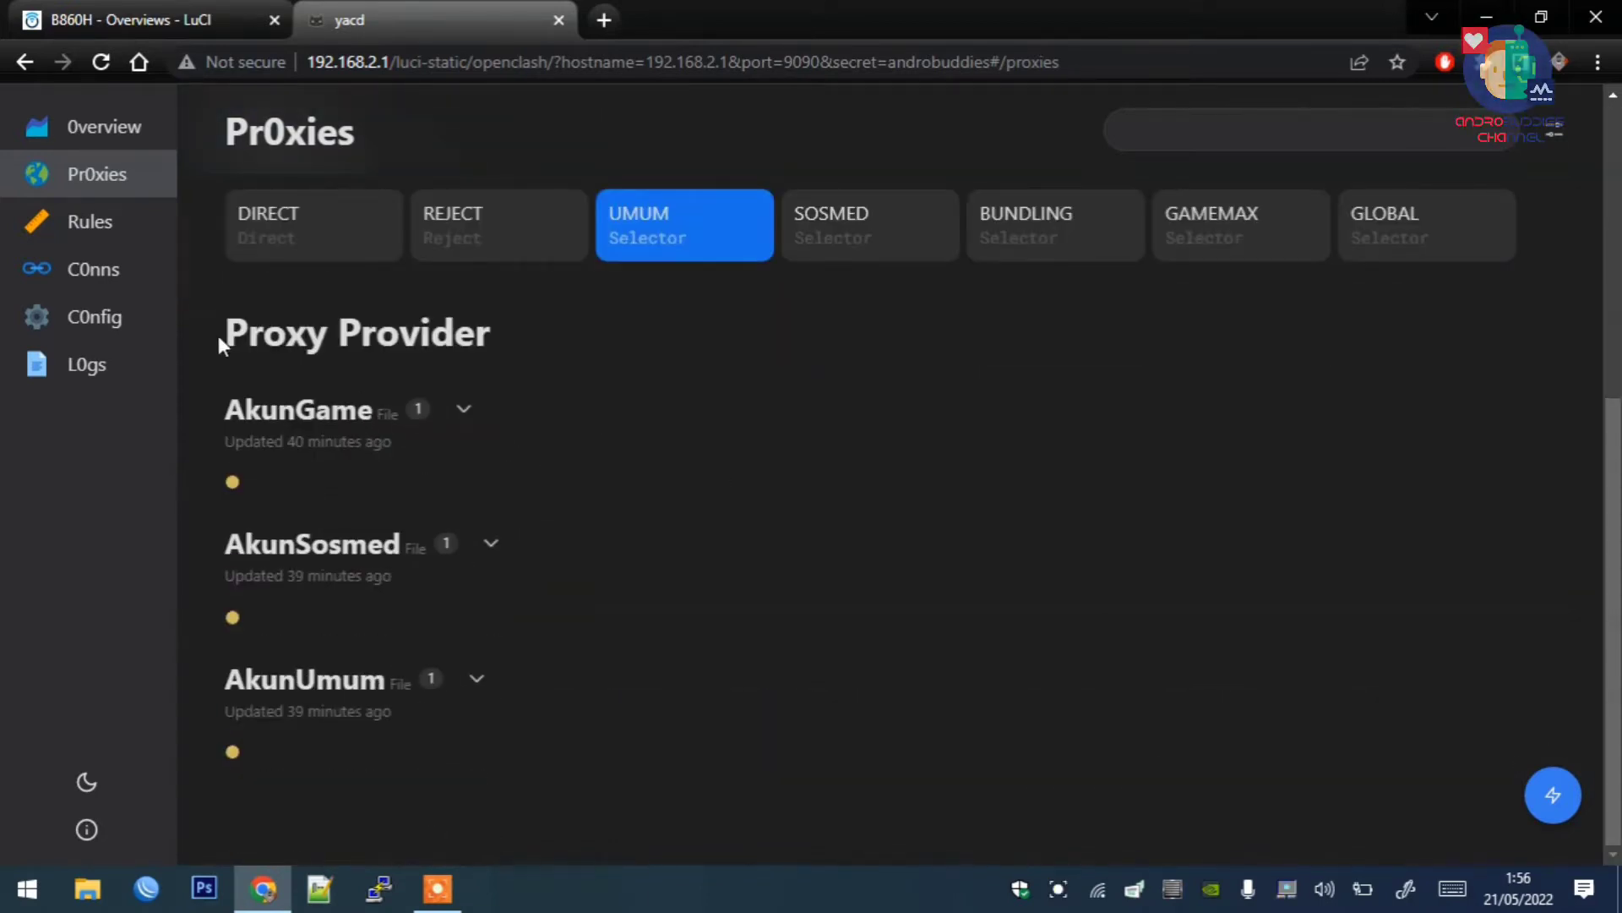
pyautogui.moveTo(218, 337); pyautogui.dragTo(526, 420)
pyautogui.click(526, 420)
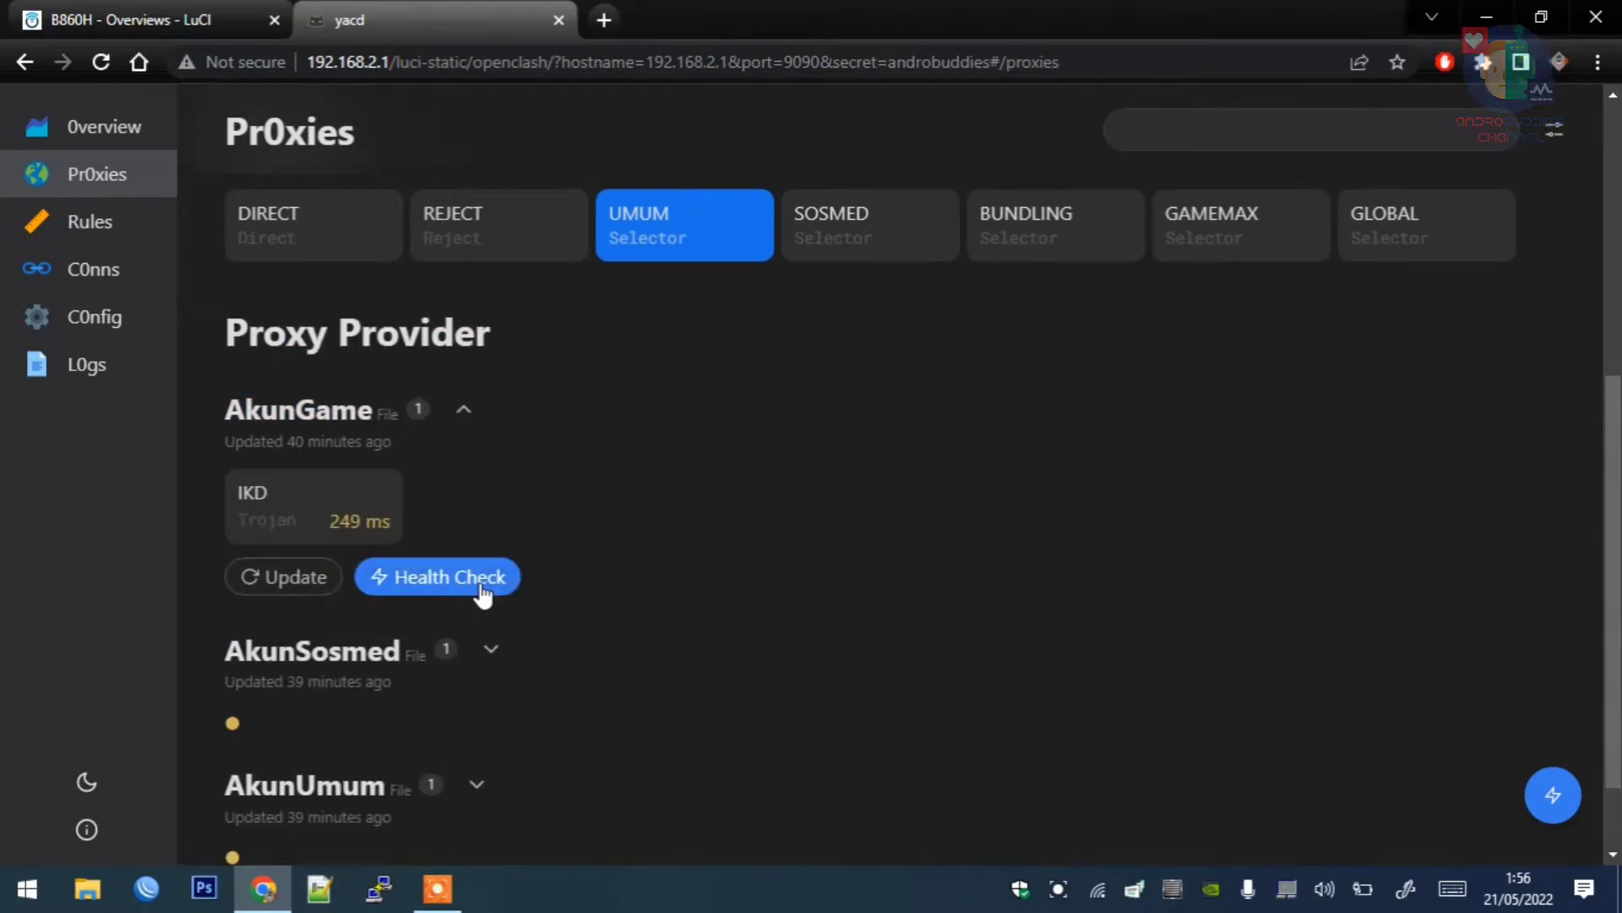
pyautogui.click(464, 409)
pyautogui.click(473, 685)
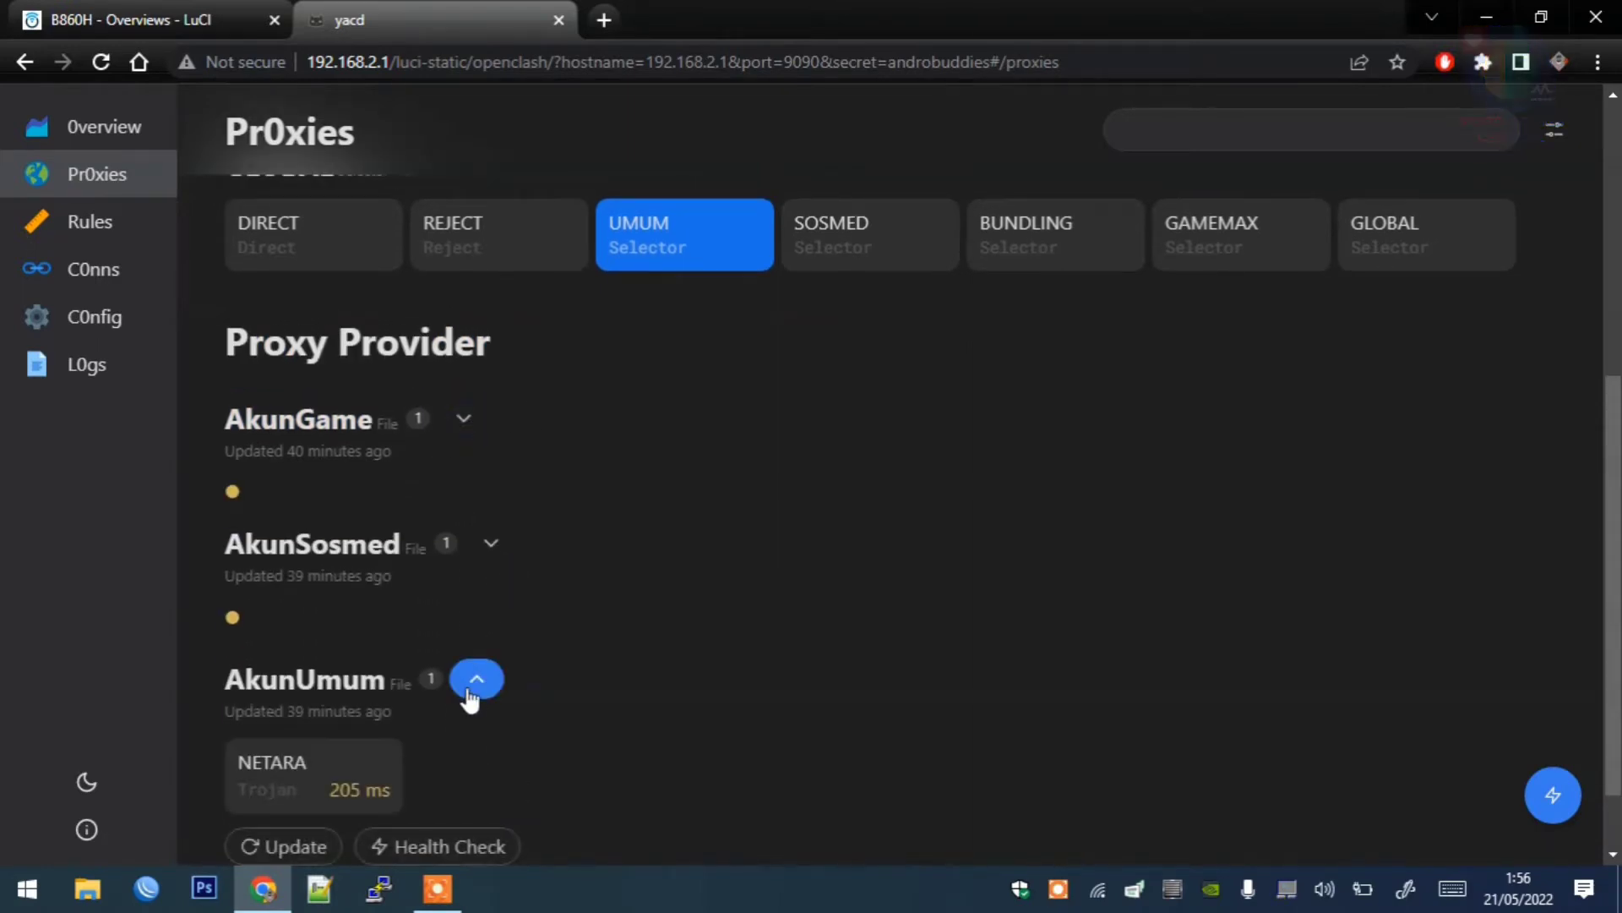
pyautogui.scroll(-1, 484, 656)
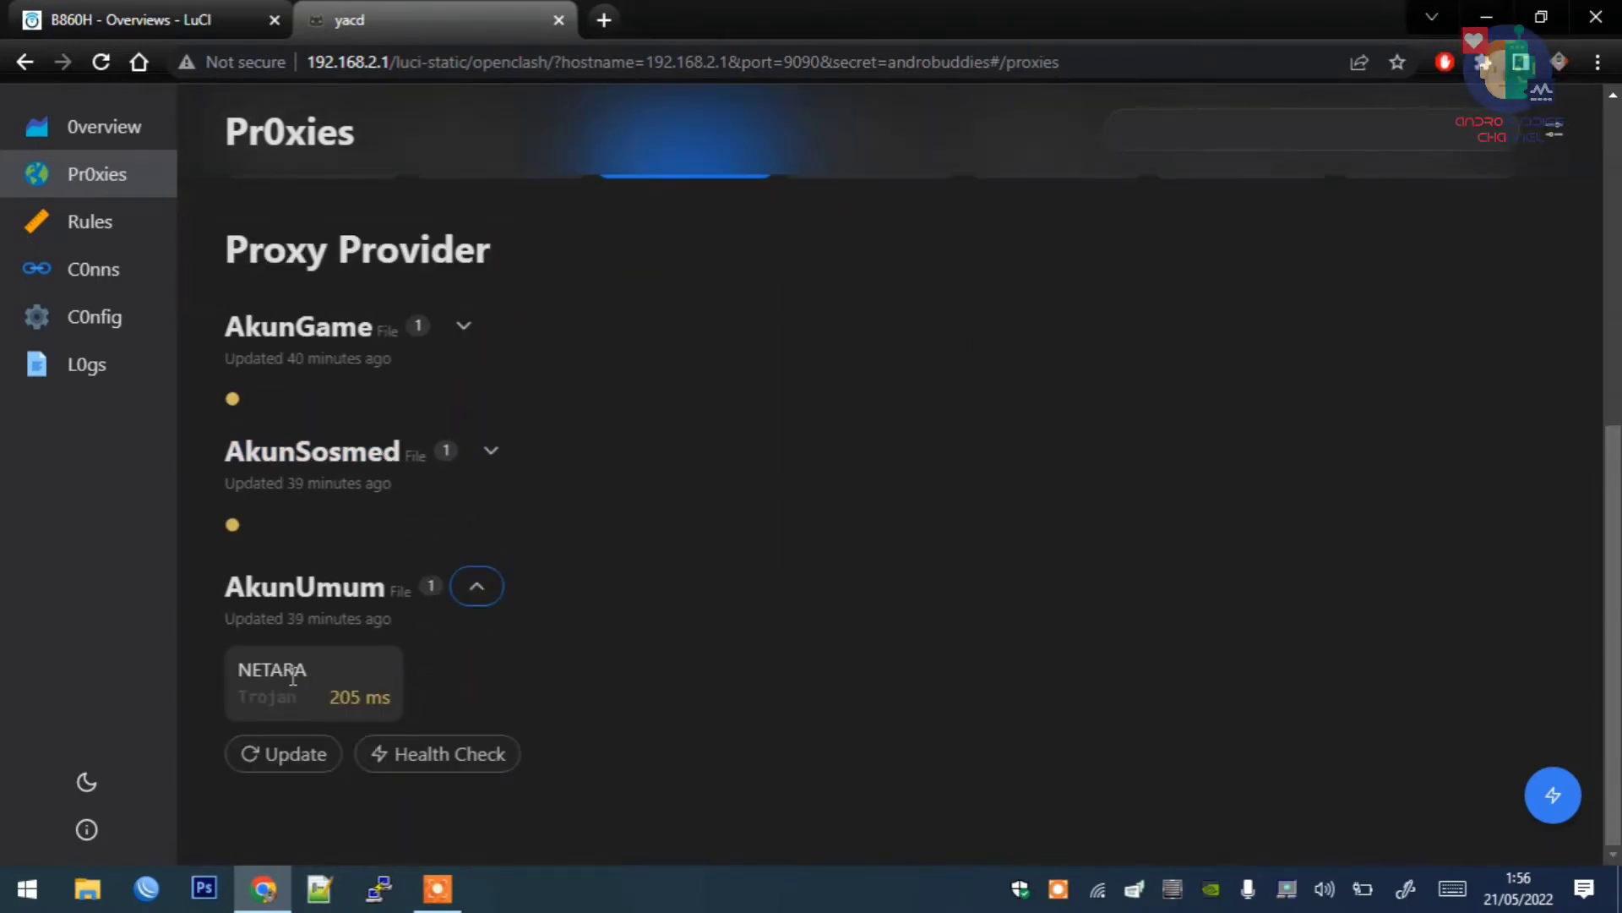
pyautogui.scroll(7, 1134, 720)
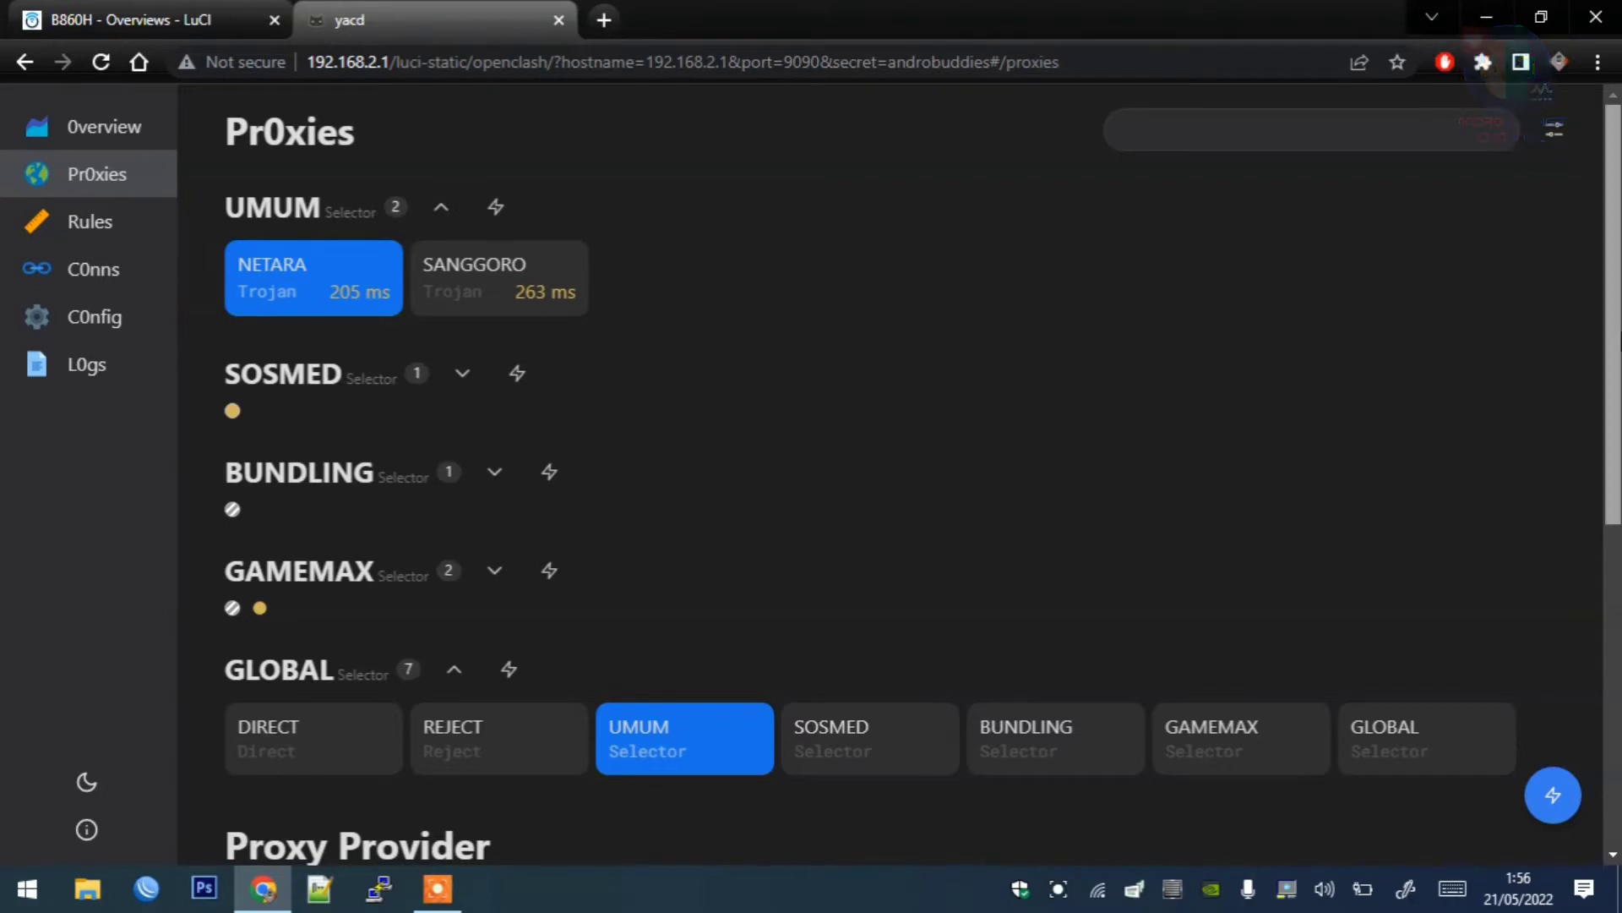
pyautogui.moveTo(1614, 350); pyautogui.dragTo(1618, 685)
pyautogui.click(488, 450)
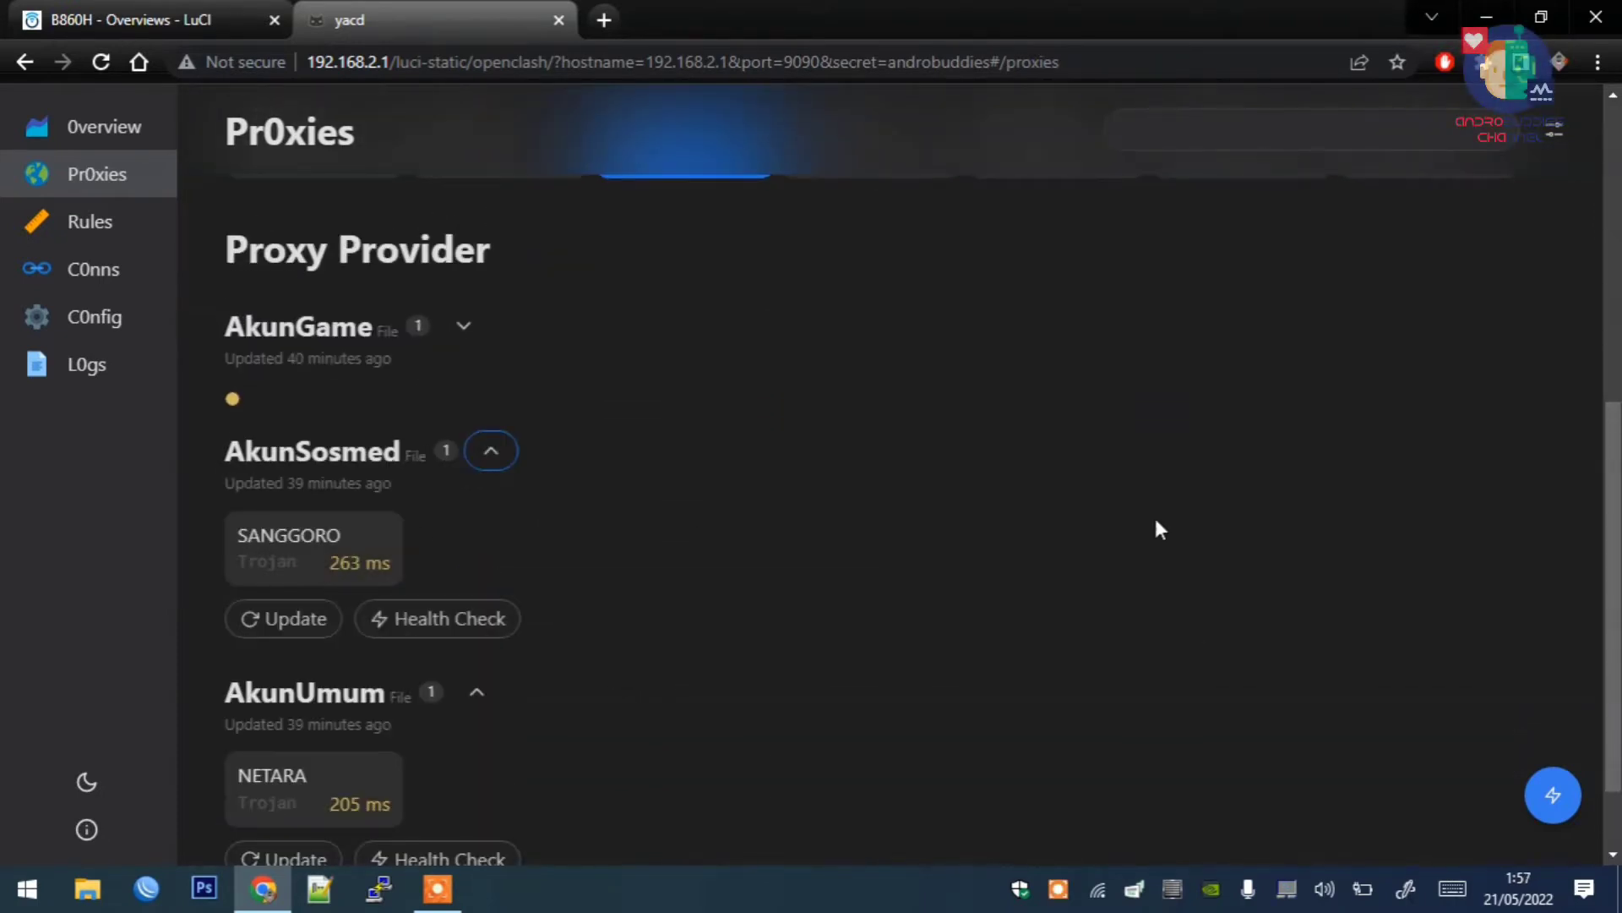
# Step: Expand the SOSMED selector group to check its proxy and review the groups below it
pyautogui.moveTo(1614, 592); pyautogui.dragTo(1614, 279)
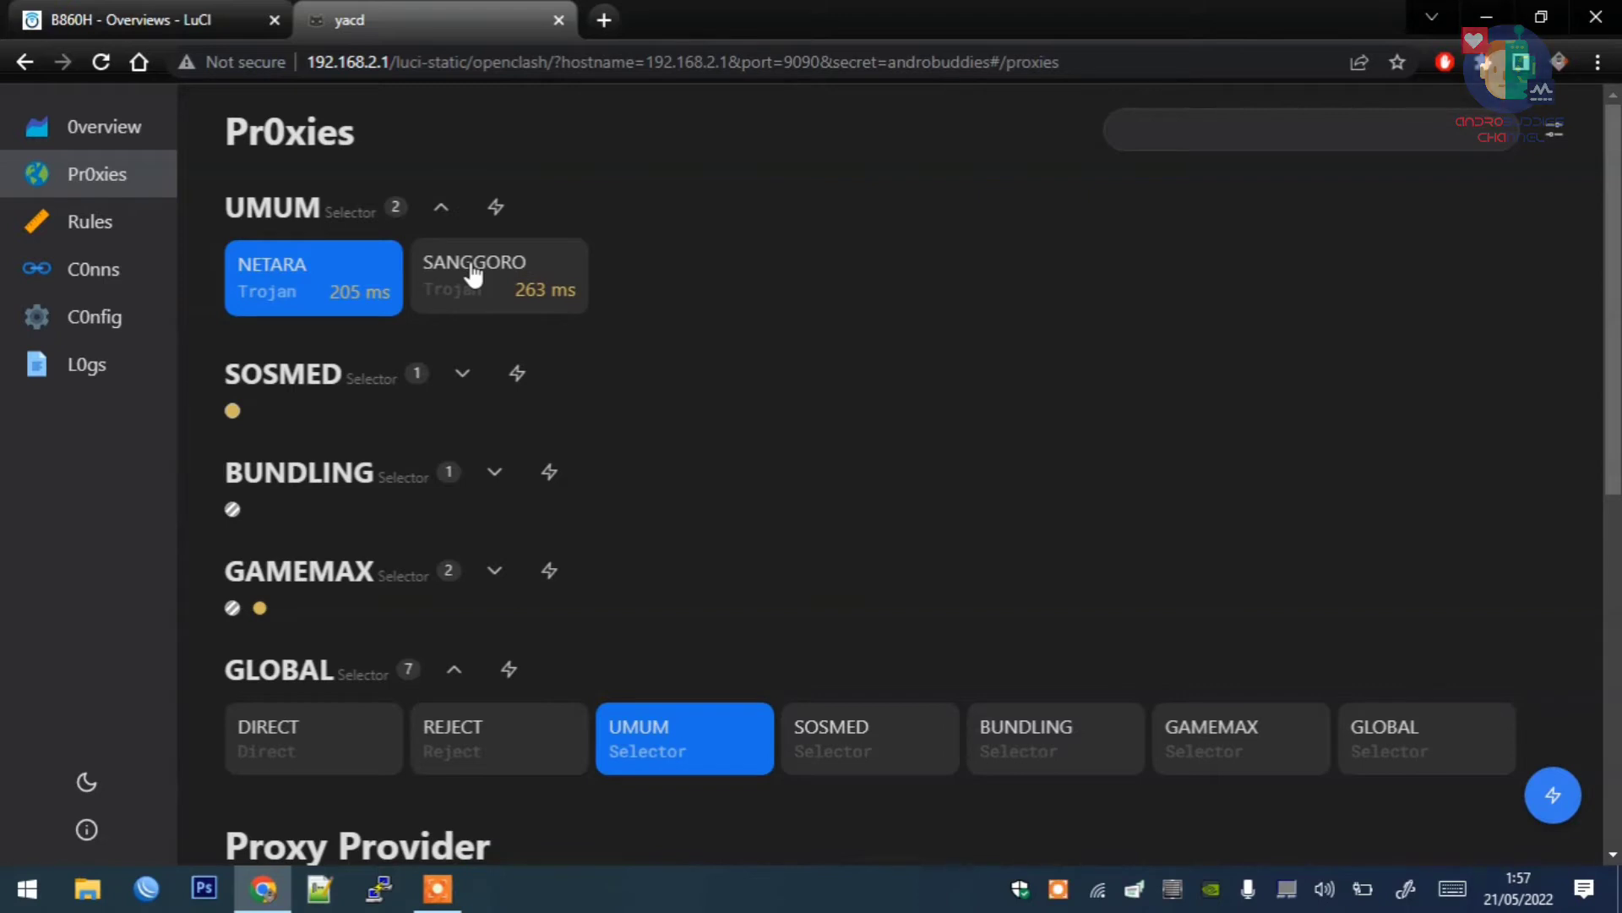
pyautogui.click(462, 374)
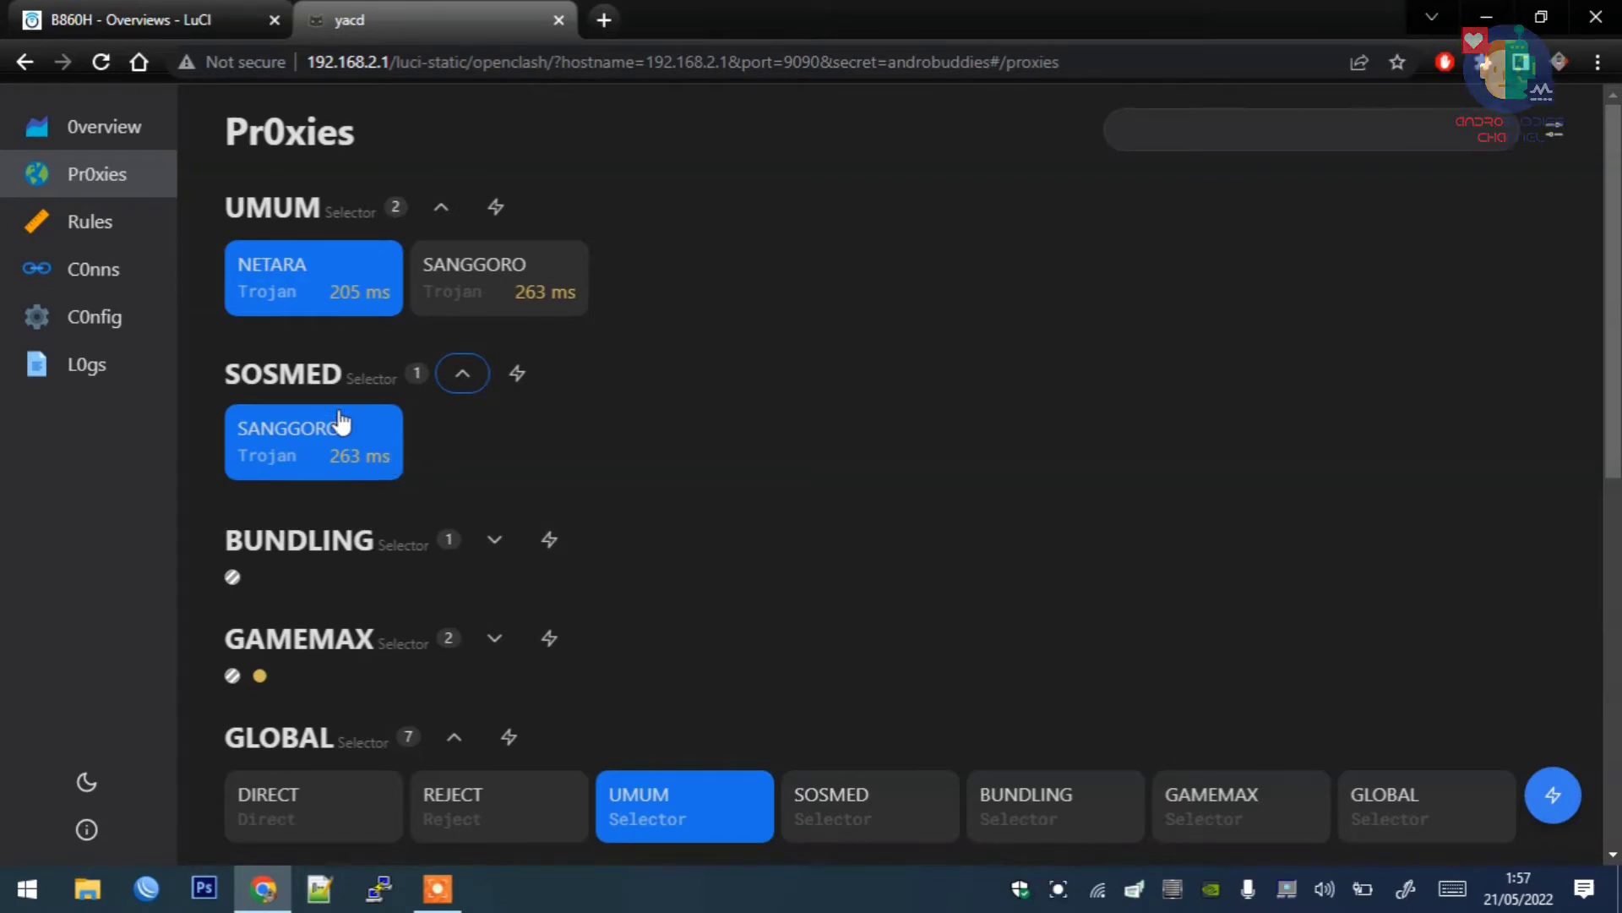
pyautogui.scroll(-2, 845, 473)
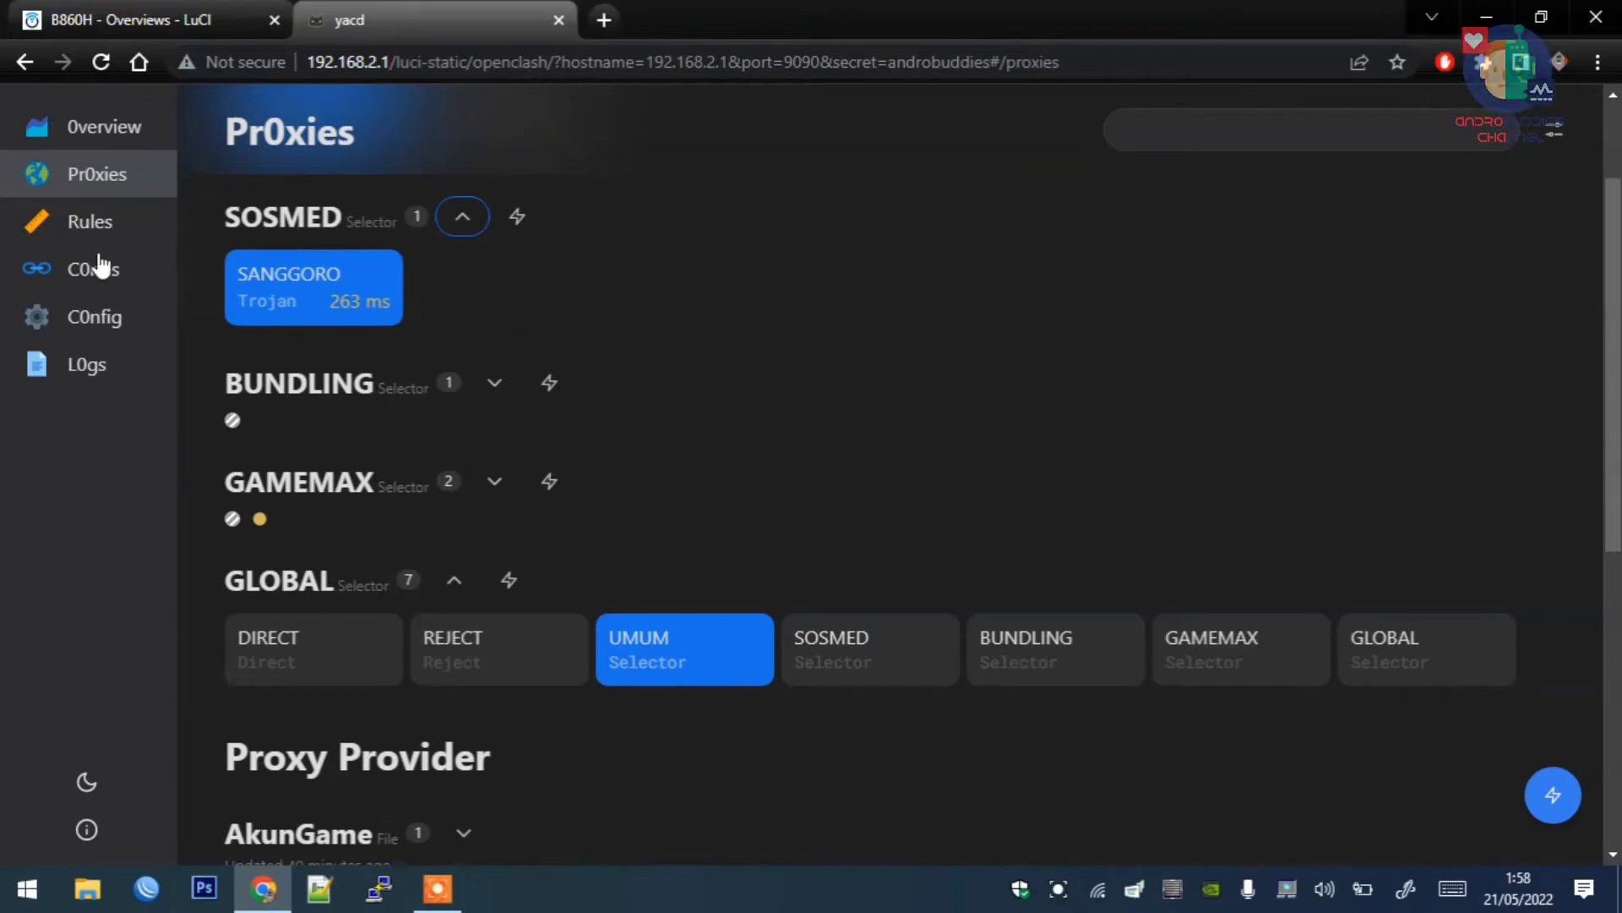
# Step: Show the active connections page, try filtering the list by "so", and clear the filter
pyautogui.click(105, 269)
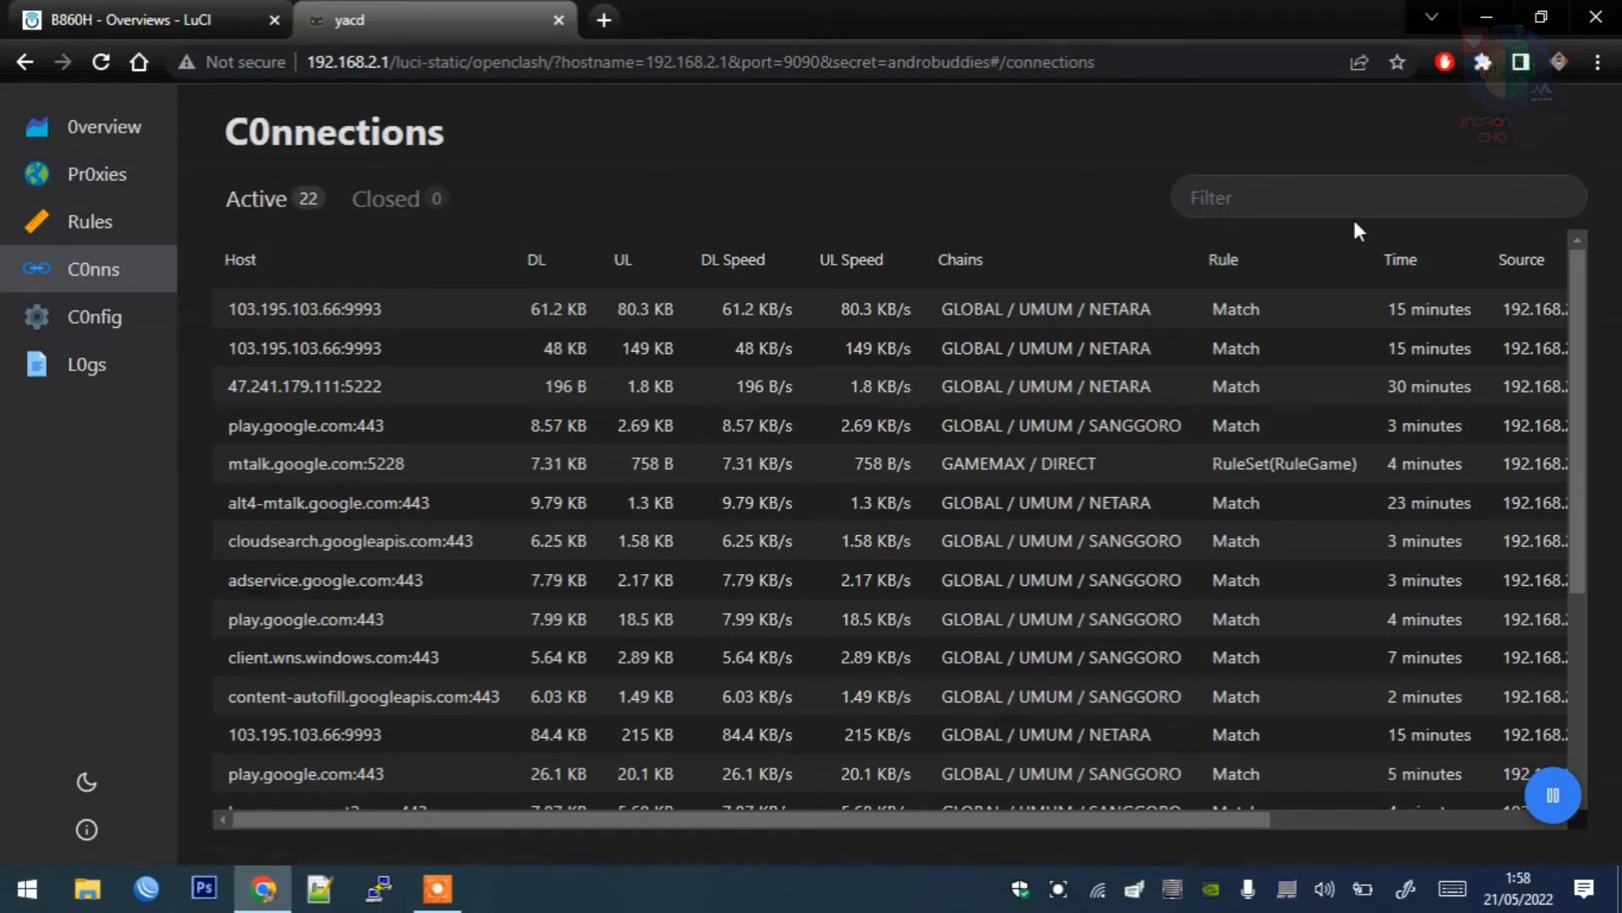
pyautogui.click(1318, 198)
pyautogui.write('so')
pyautogui.press('BackSpace')
pyautogui.press('BackSpace')
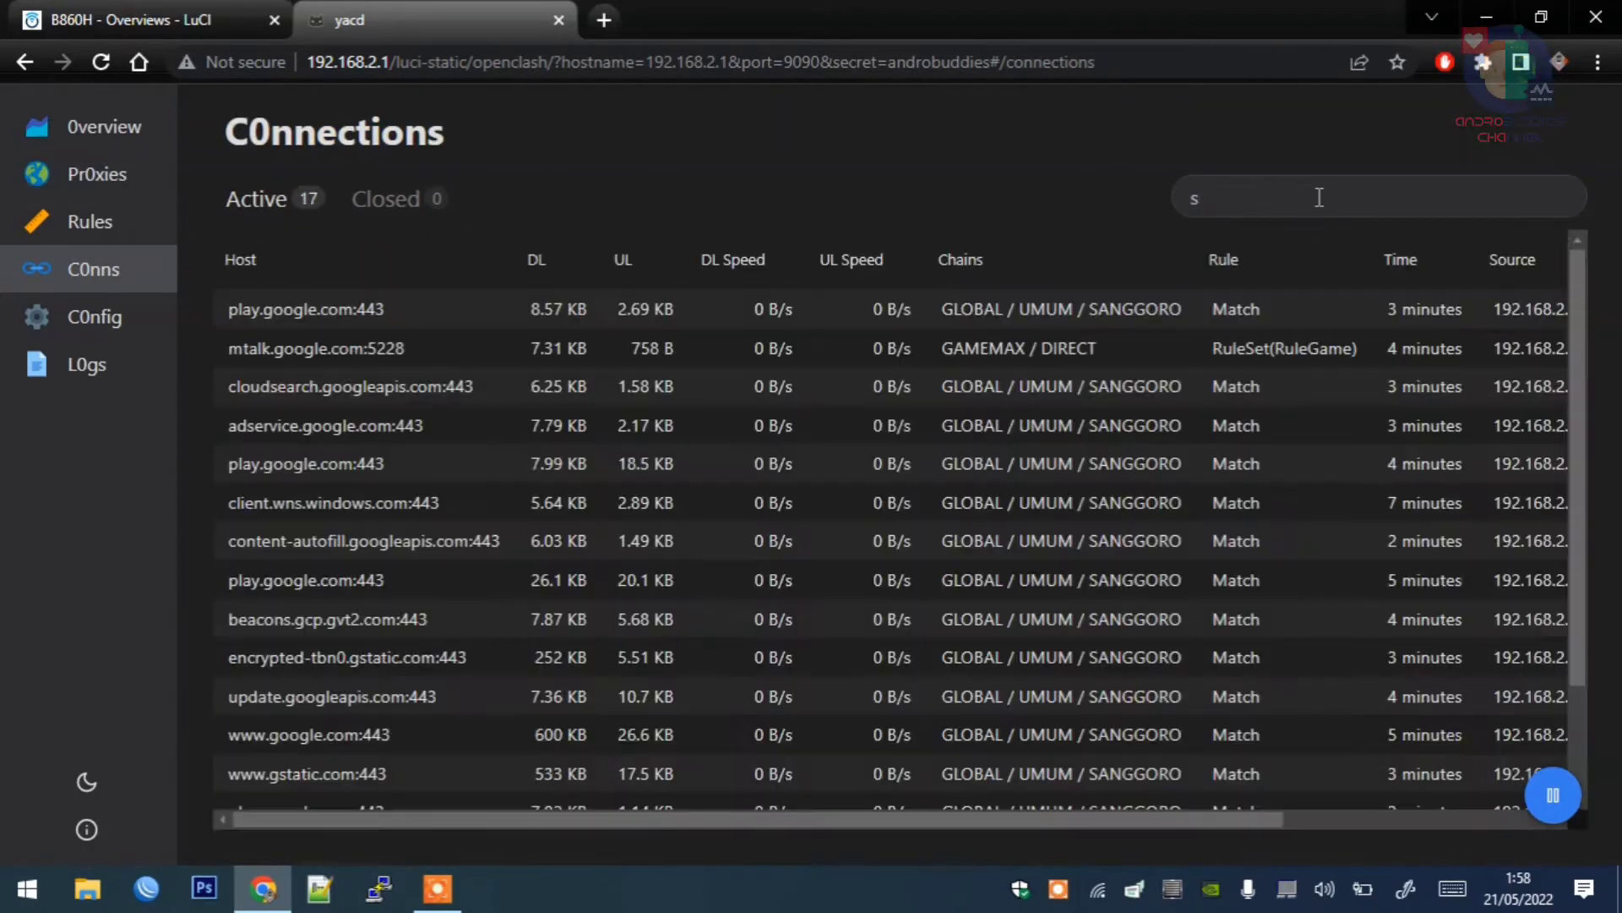
# Step: Return to the proxies page and expand the BUNDLING group to review its proxy alongside the UMUM and SOSMED groups
pyautogui.click(113, 173)
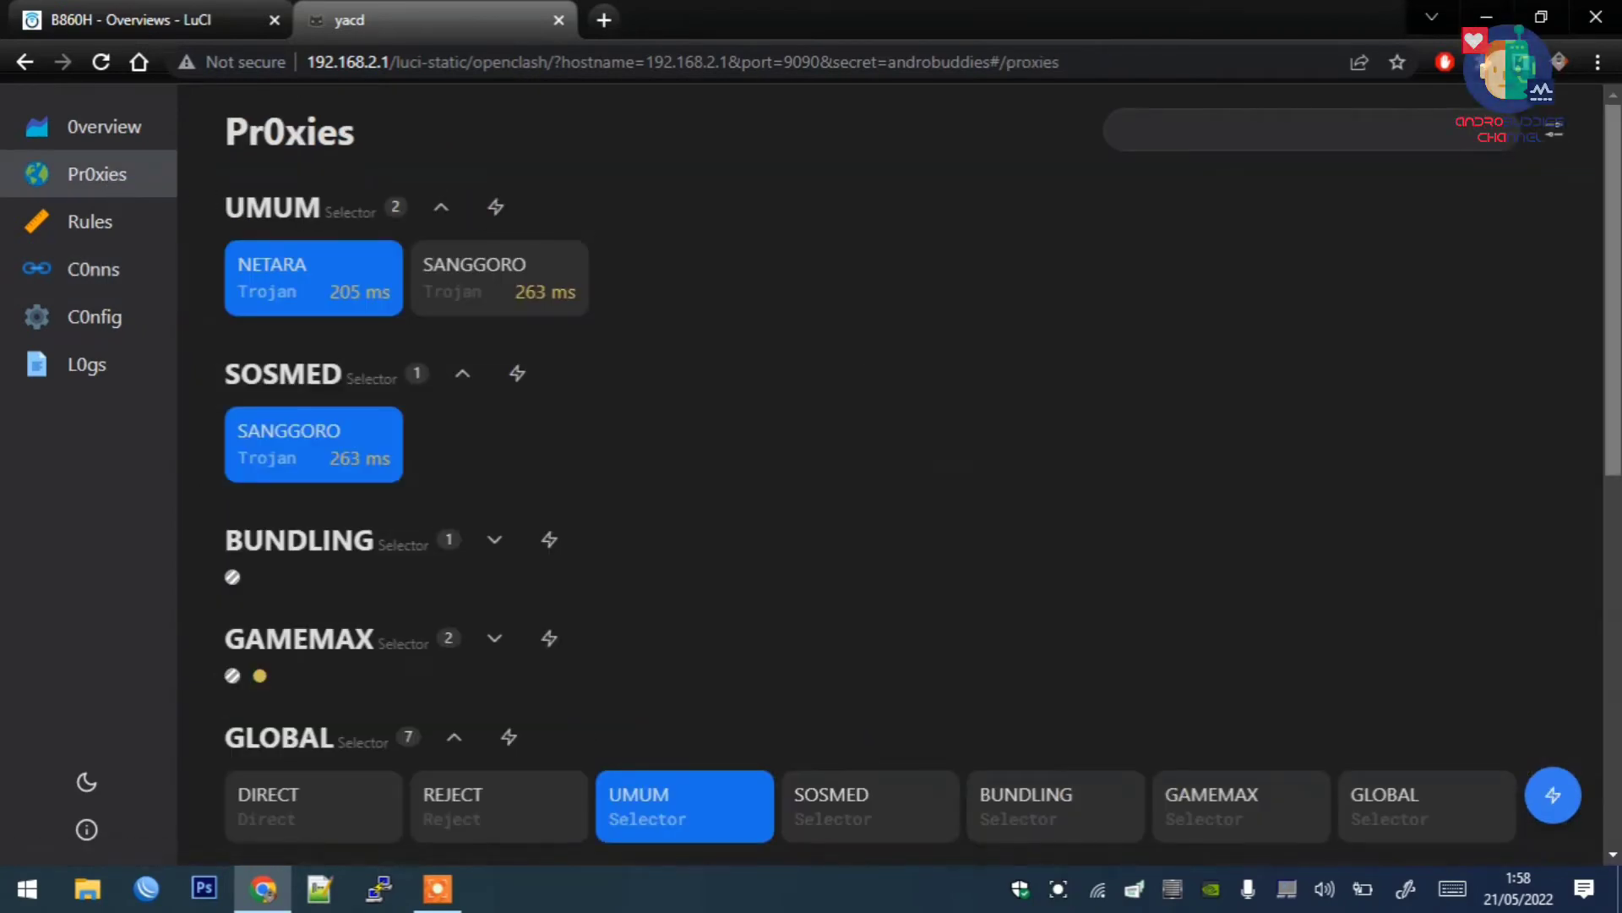
pyautogui.scroll(-2, 579, 233)
pyautogui.click(496, 388)
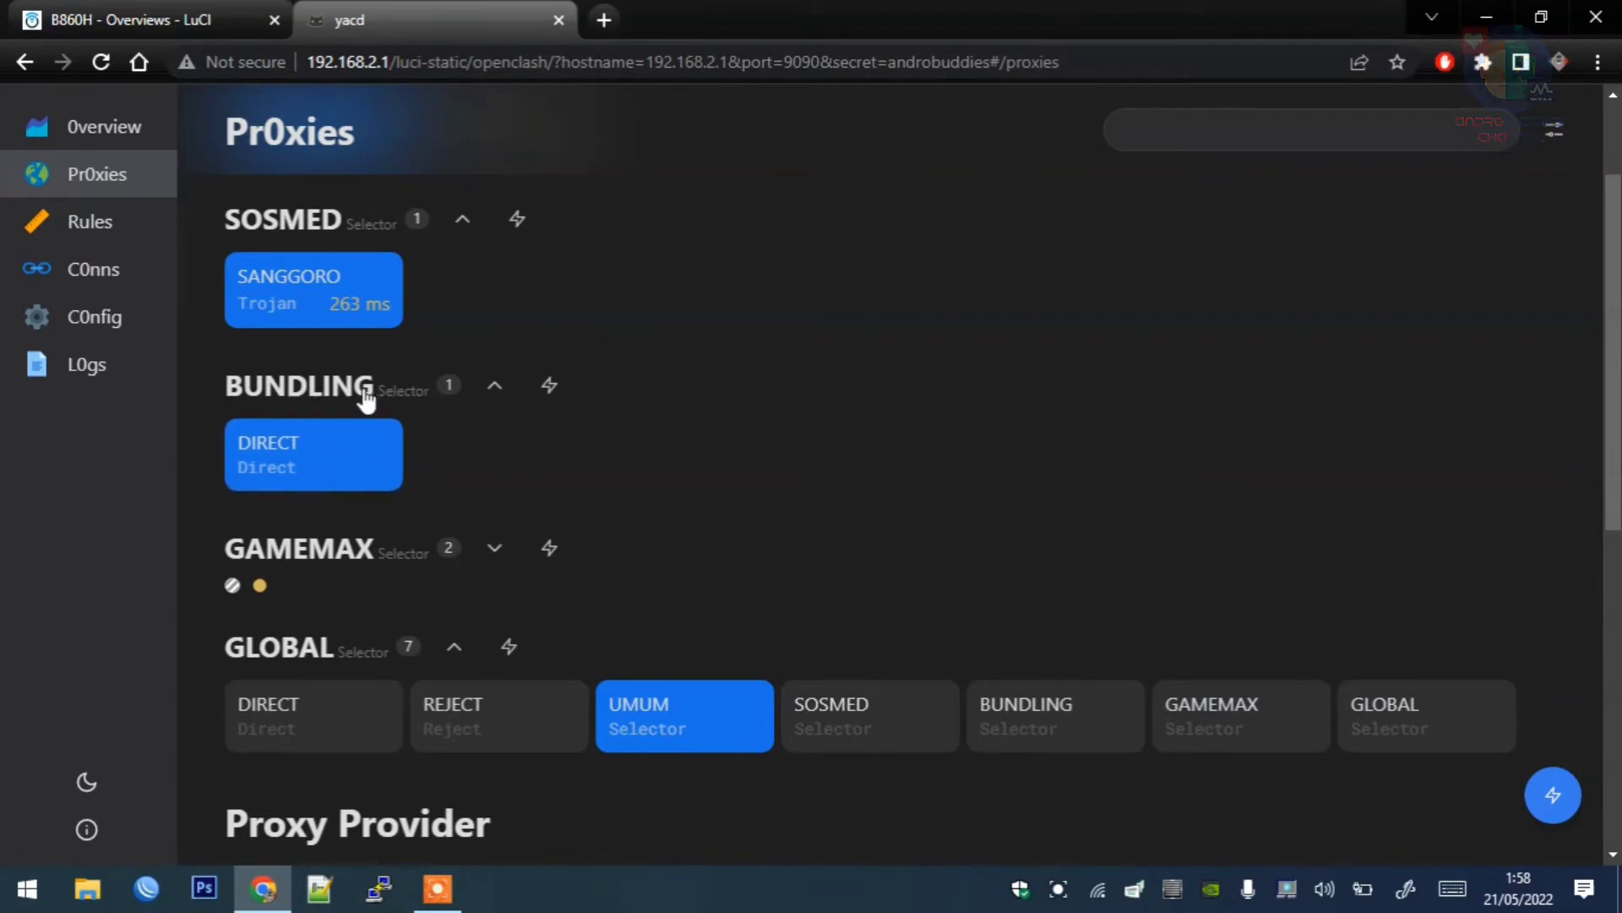
pyautogui.scroll(1, 458, 481)
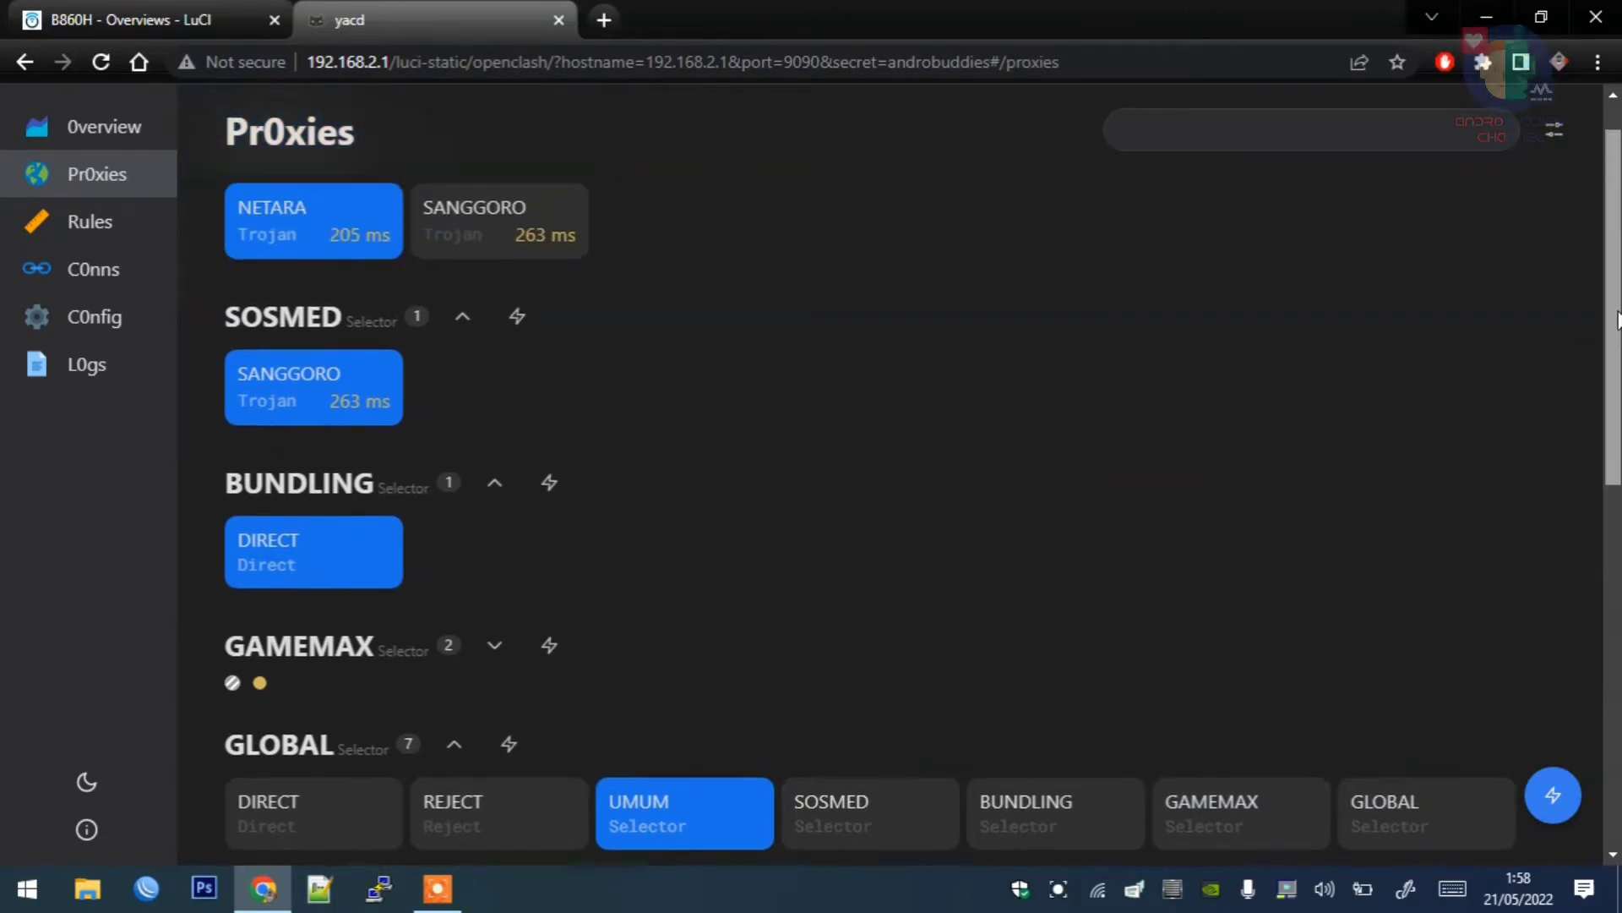
pyautogui.scroll(-1, 763, 415)
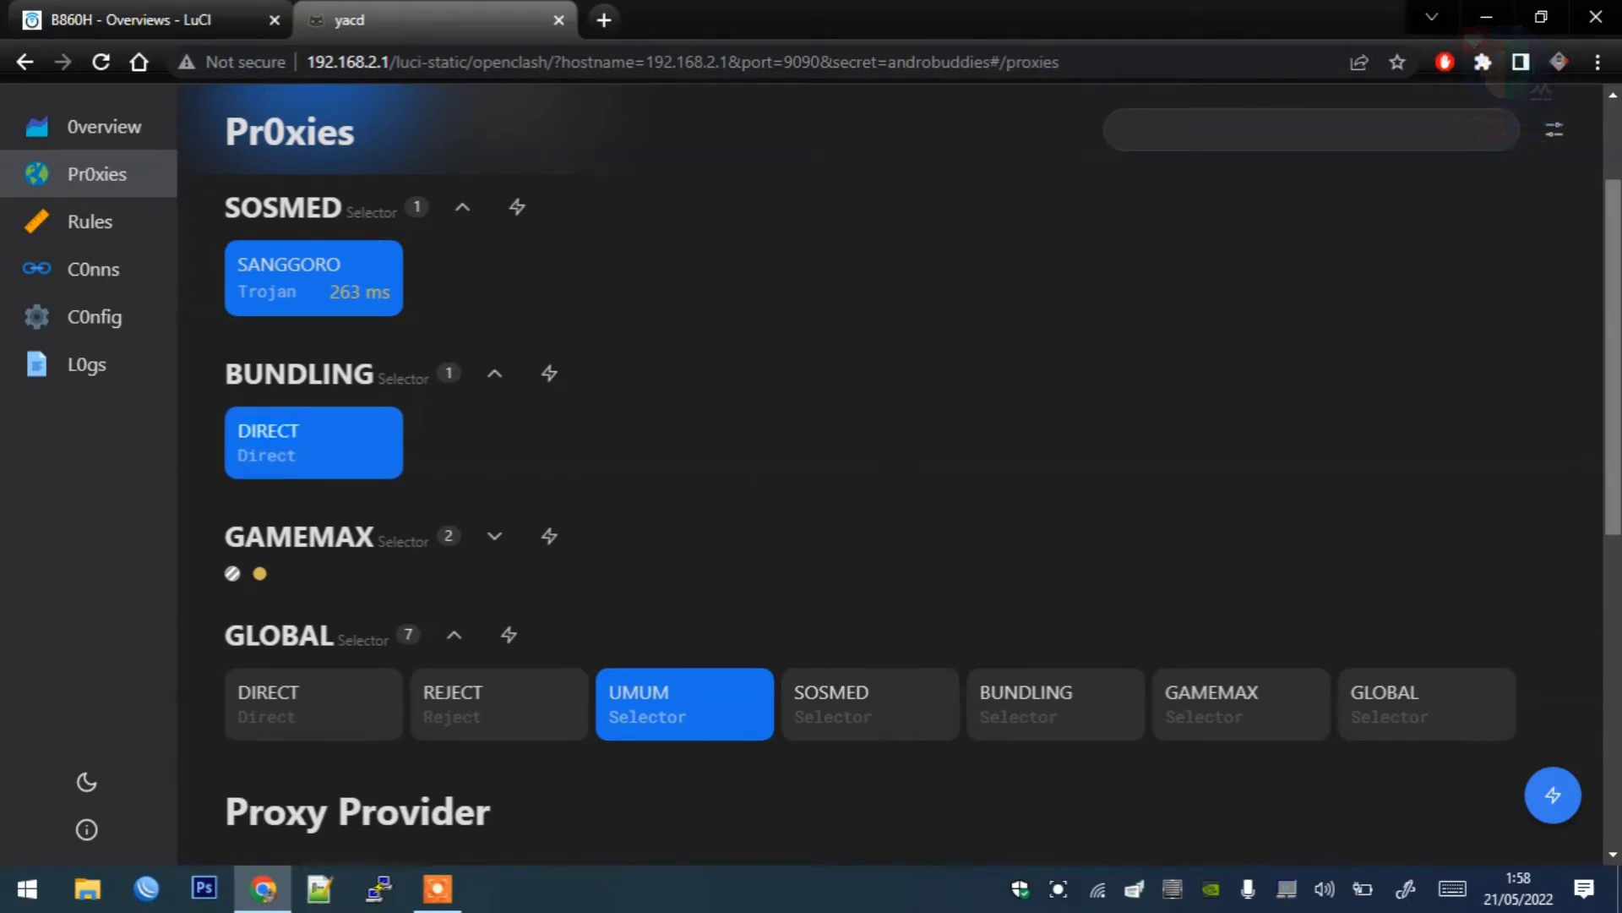
pyautogui.scroll(2, 1592, 433)
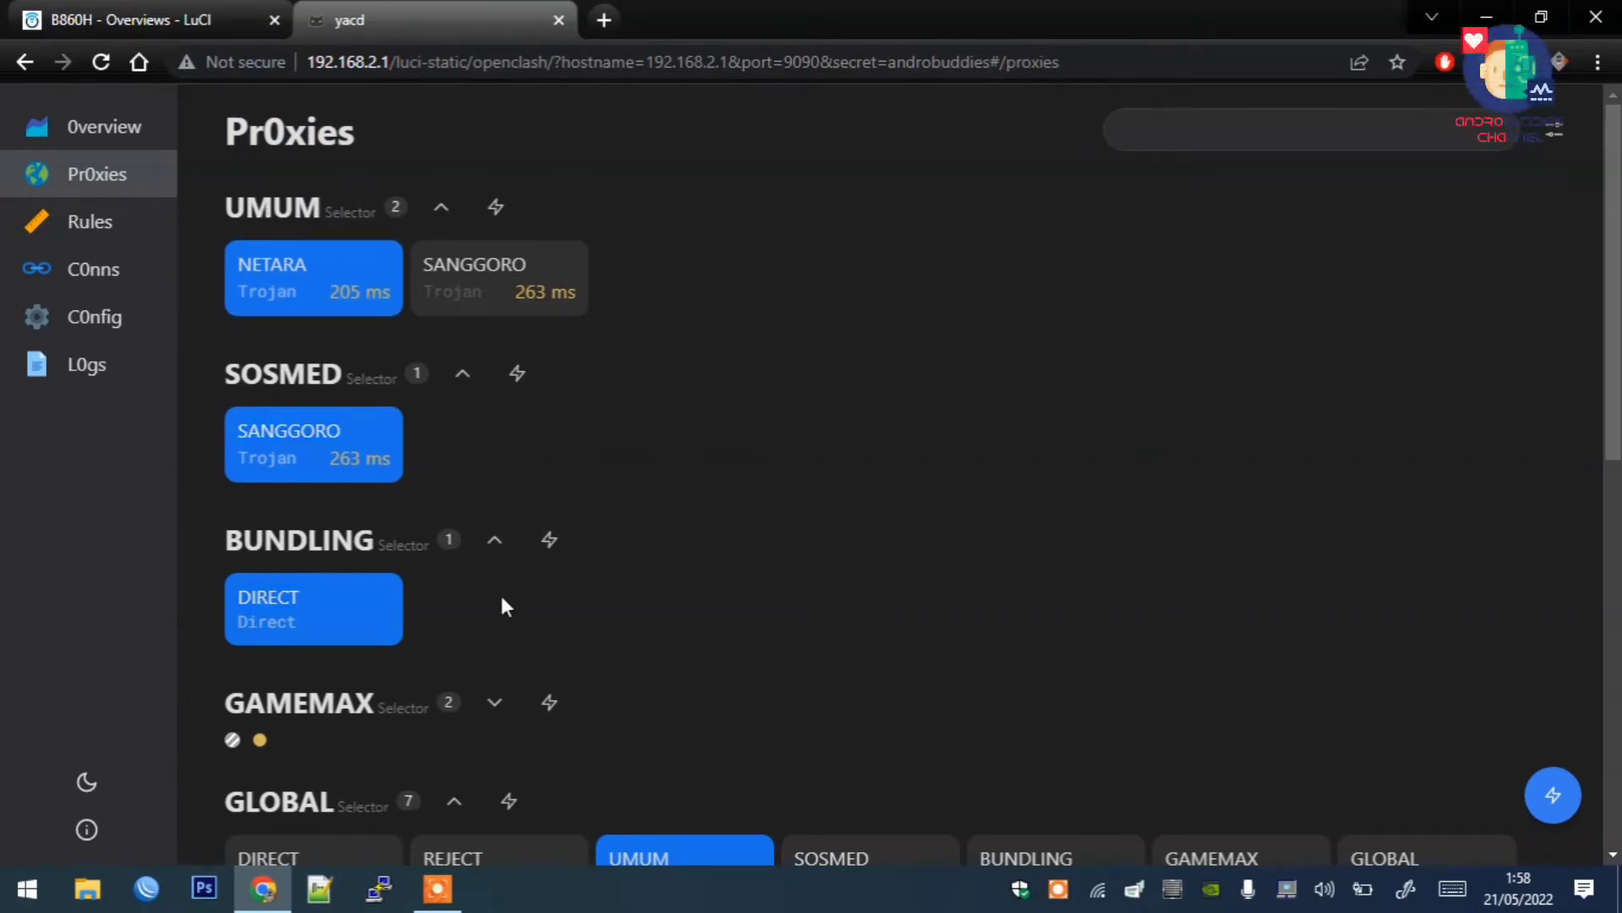
pyautogui.scroll(-1, 672, 501)
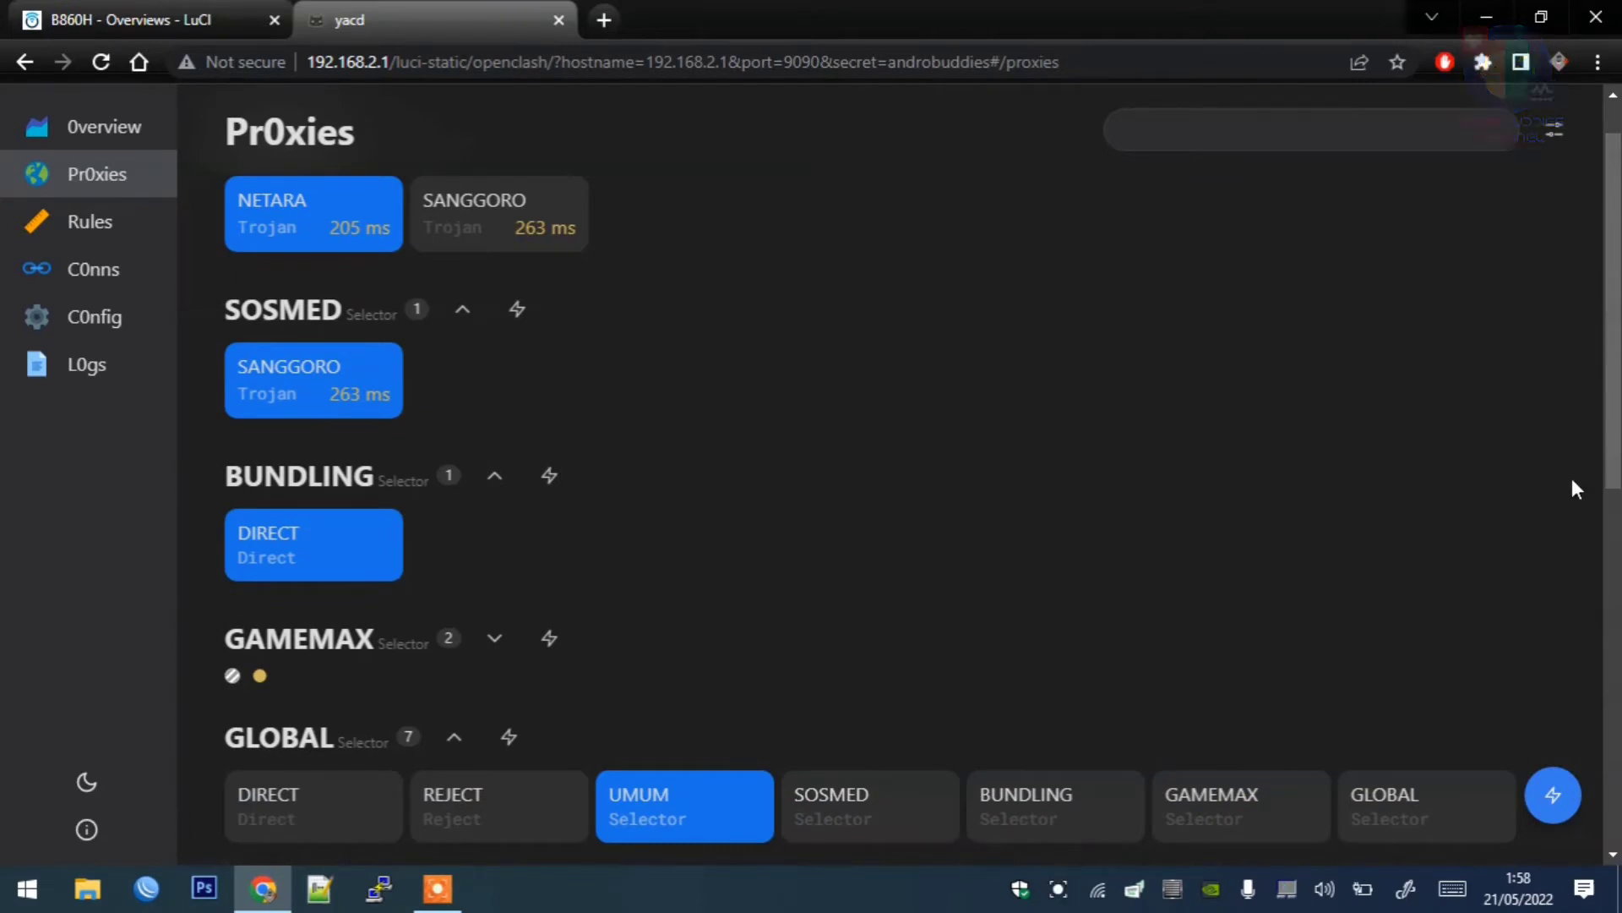
# Step: Collapse the SOSMED and UMUM selector groups
pyautogui.click(465, 313)
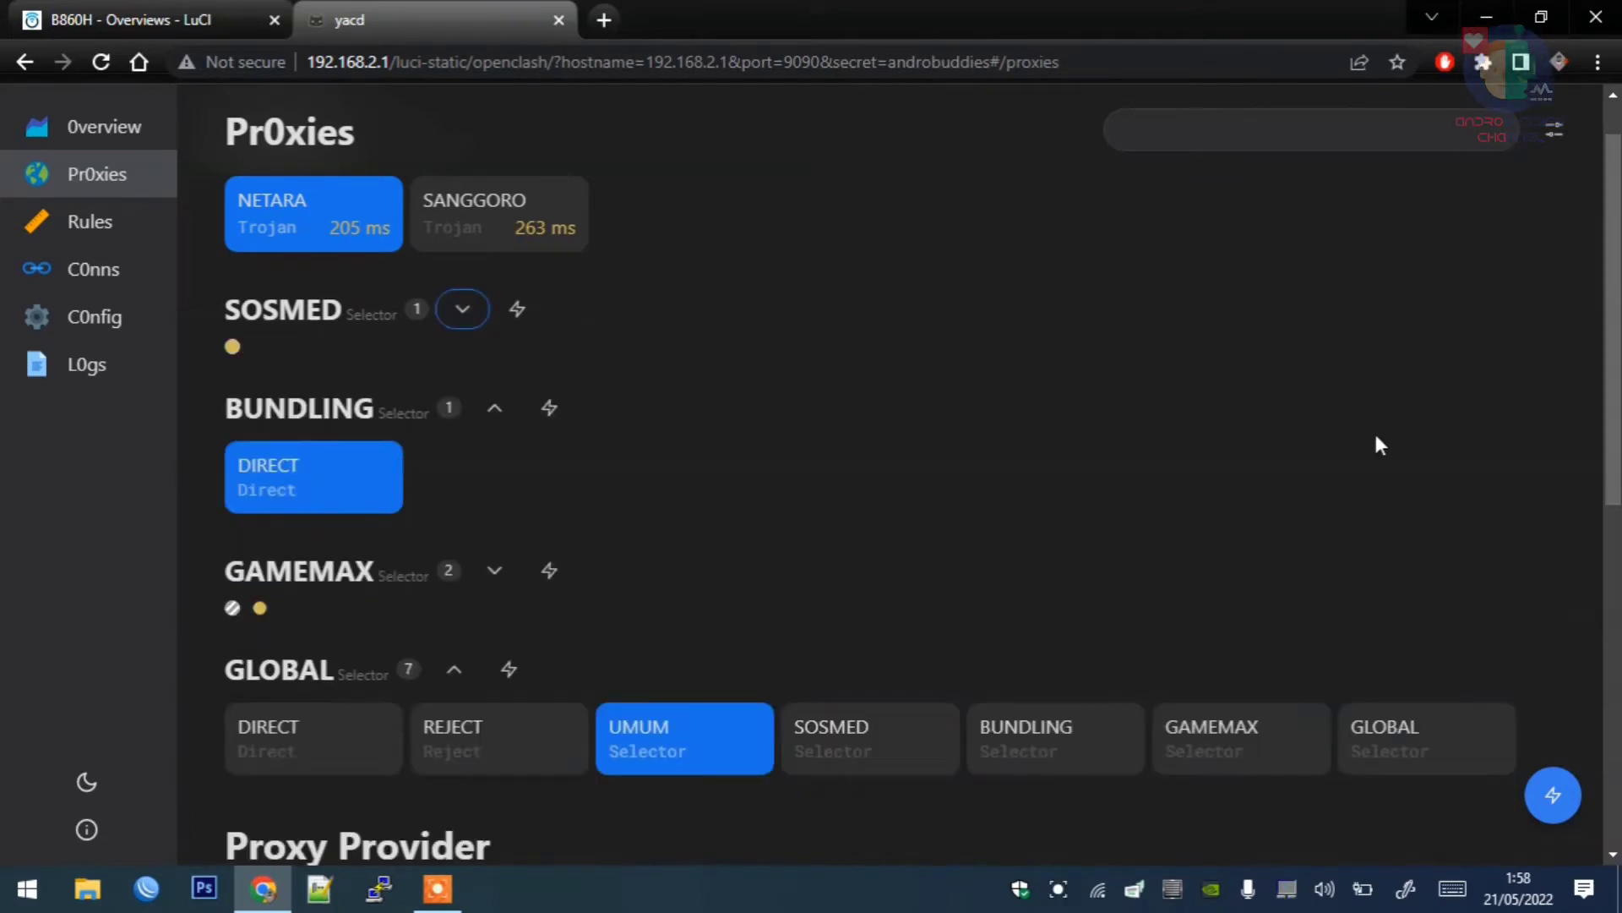
pyautogui.scroll(1, 1377, 441)
pyautogui.click(441, 207)
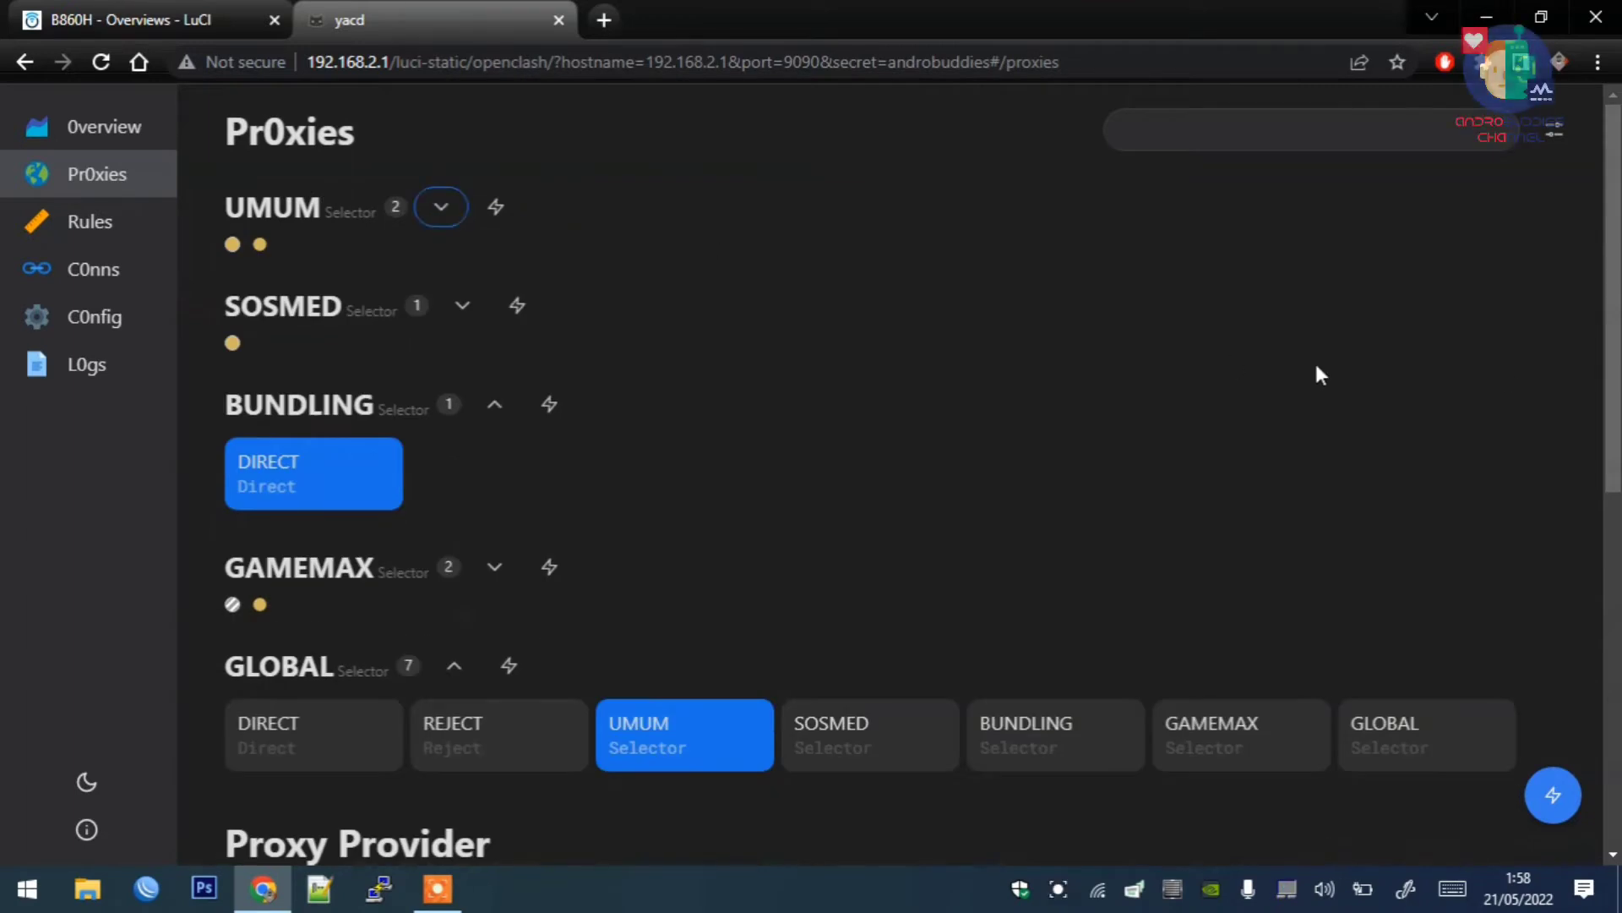
# Step: Expand the GAMEMAX selector group and review its proxies and the groups below it
pyautogui.scroll(-2, 1489, 394)
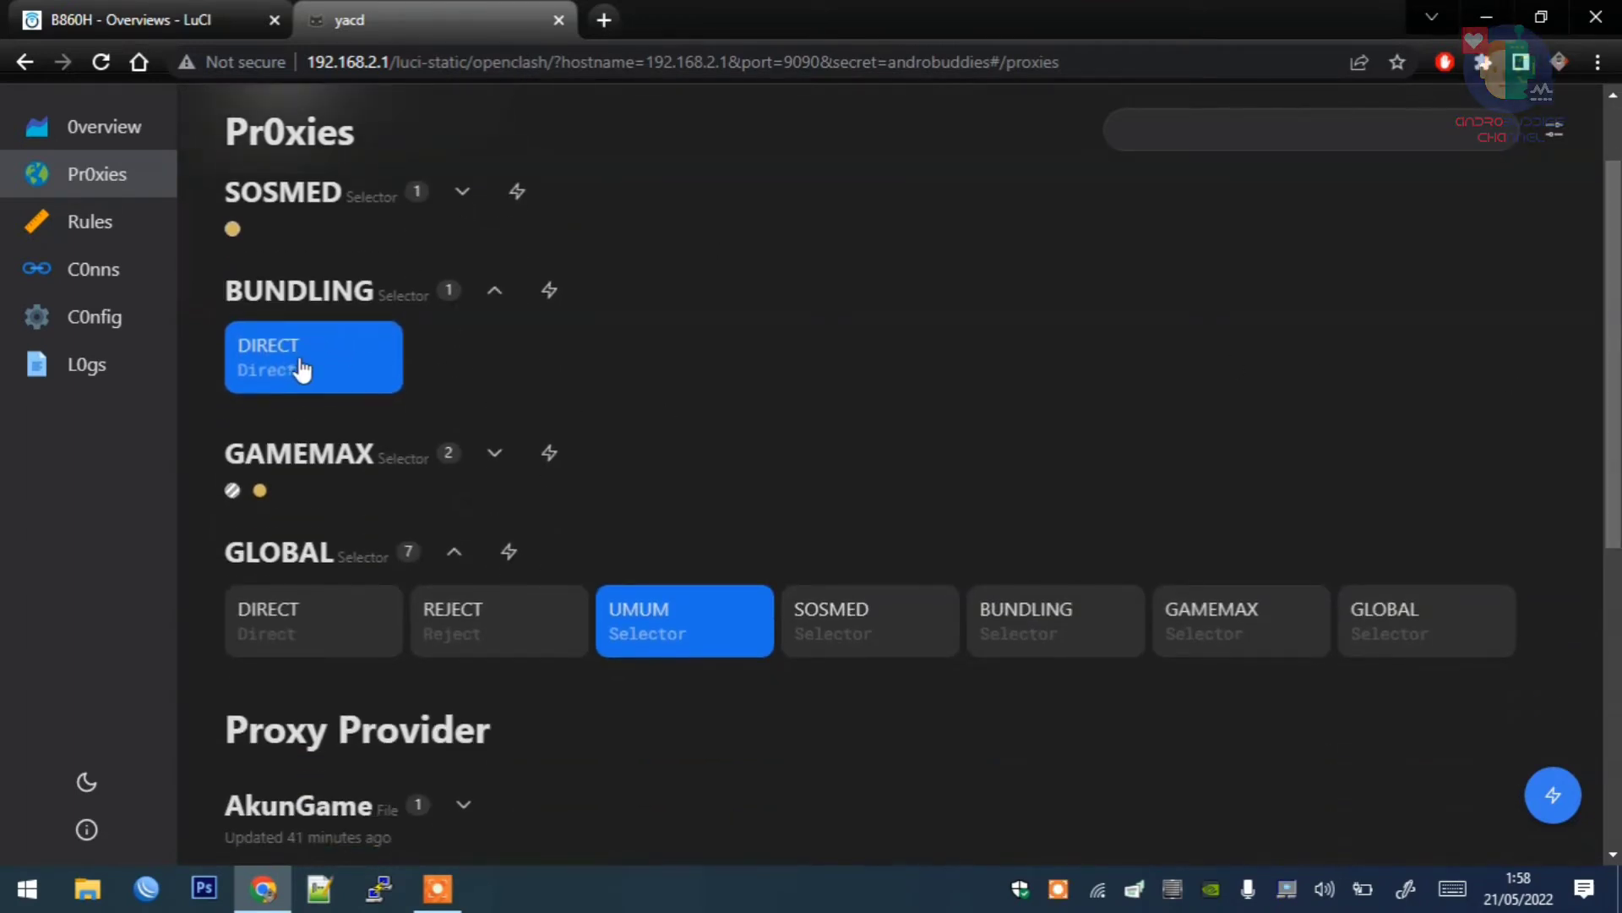
pyautogui.click(495, 453)
pyautogui.scroll(-1, 1533, 360)
pyautogui.scroll(-1, 947, 235)
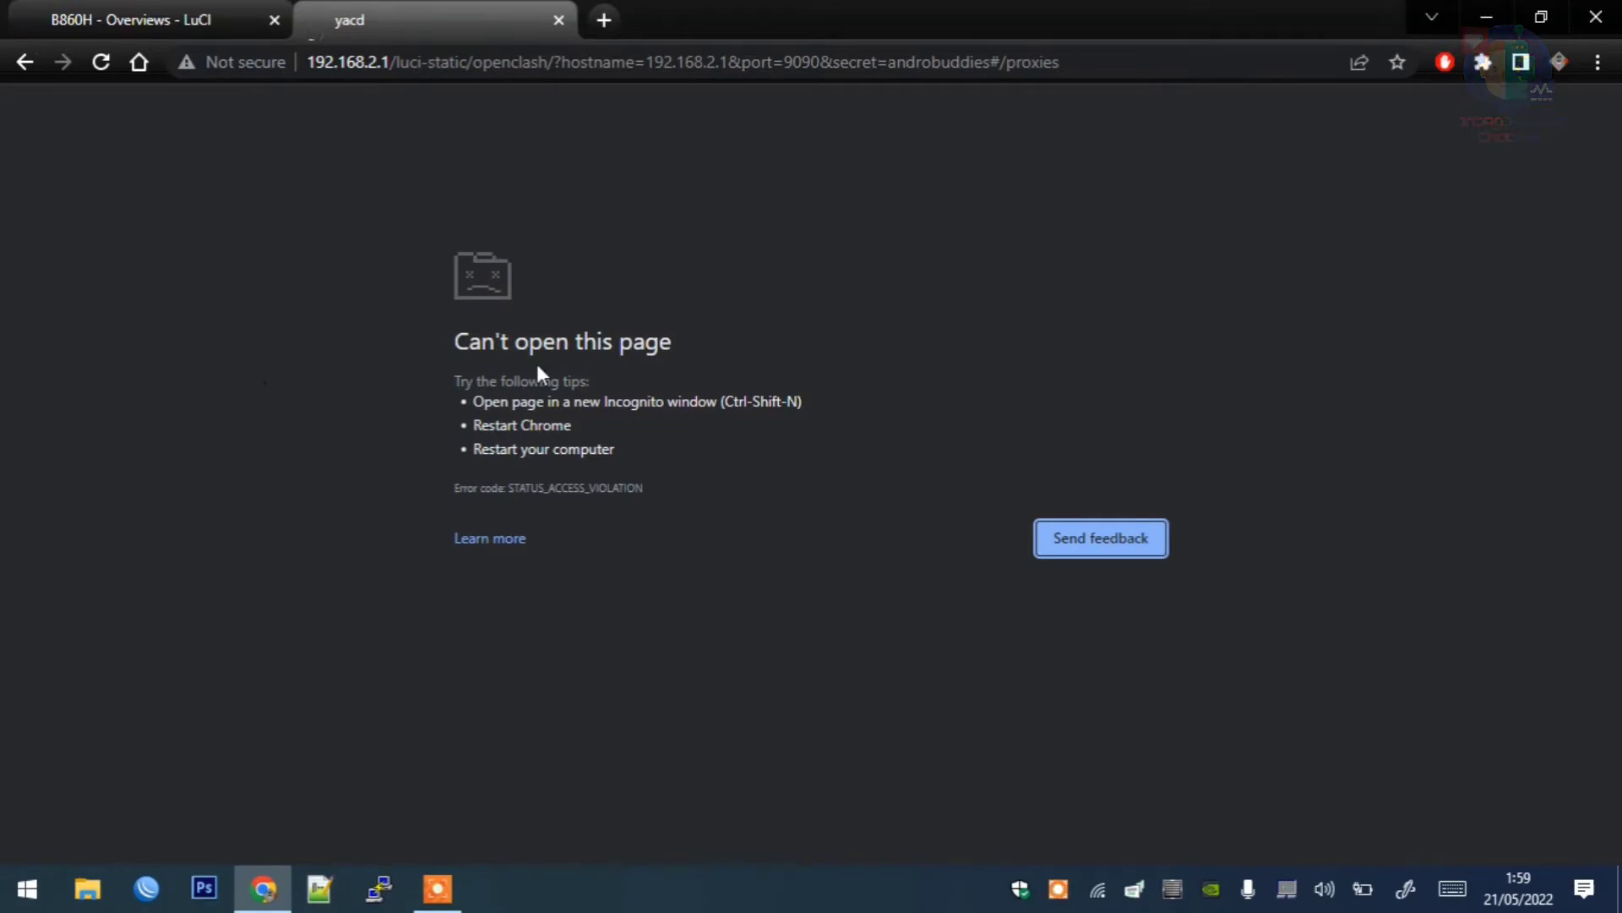
# Step: Reload the crashed Yacd and OpenClash overview pages from their existing addresses and return to the Yacd proxies page
pyautogui.click(513, 63)
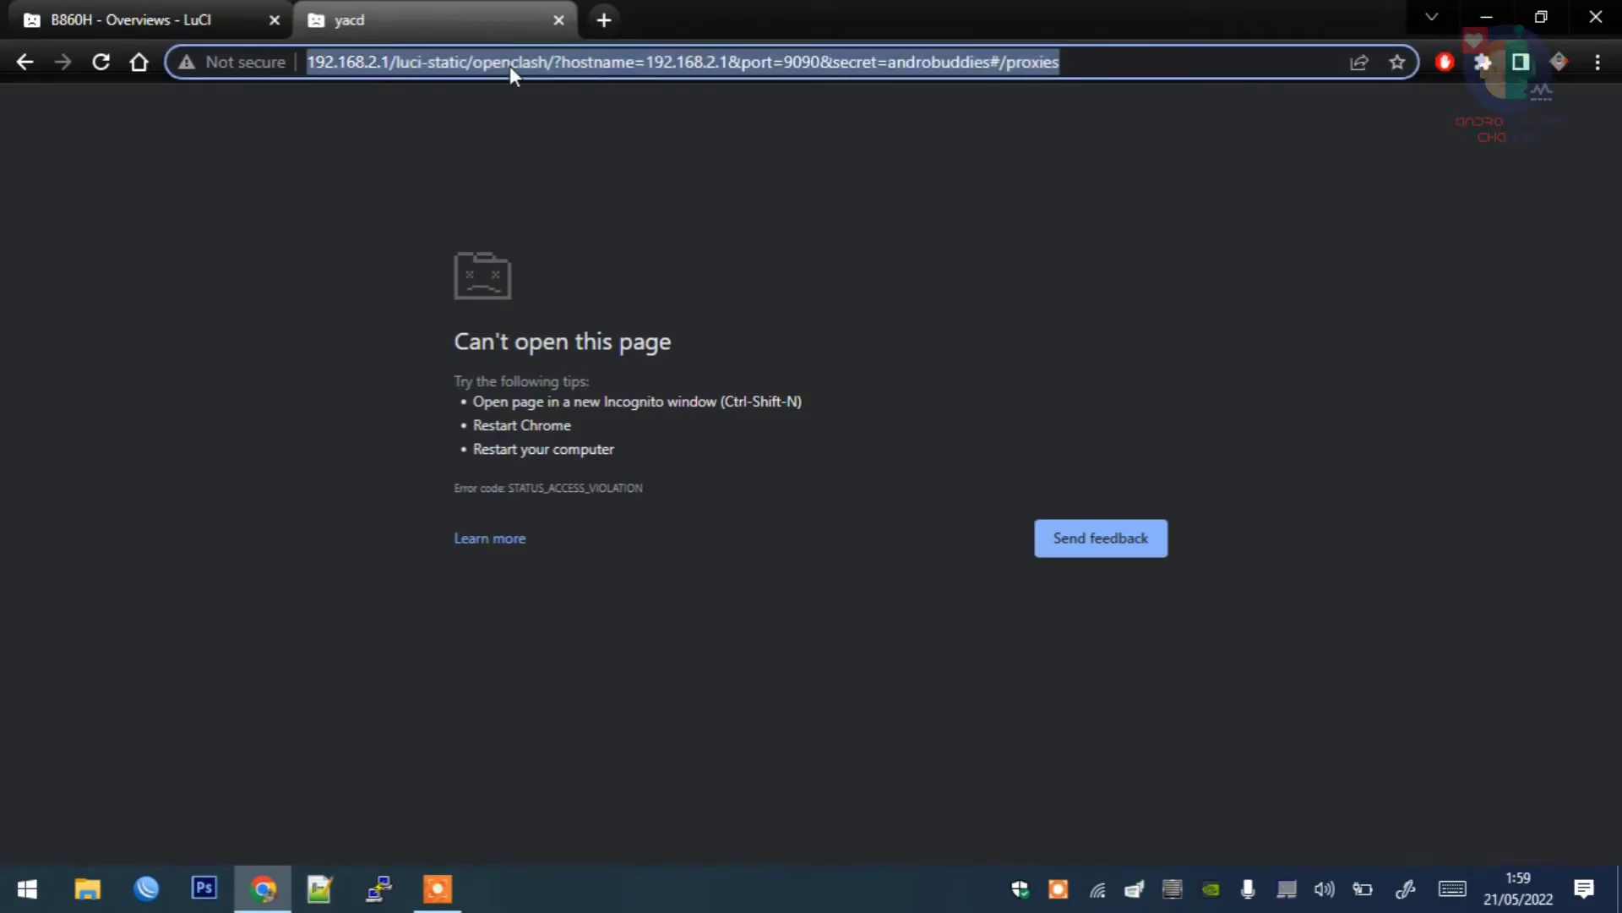
pyautogui.press('Return')
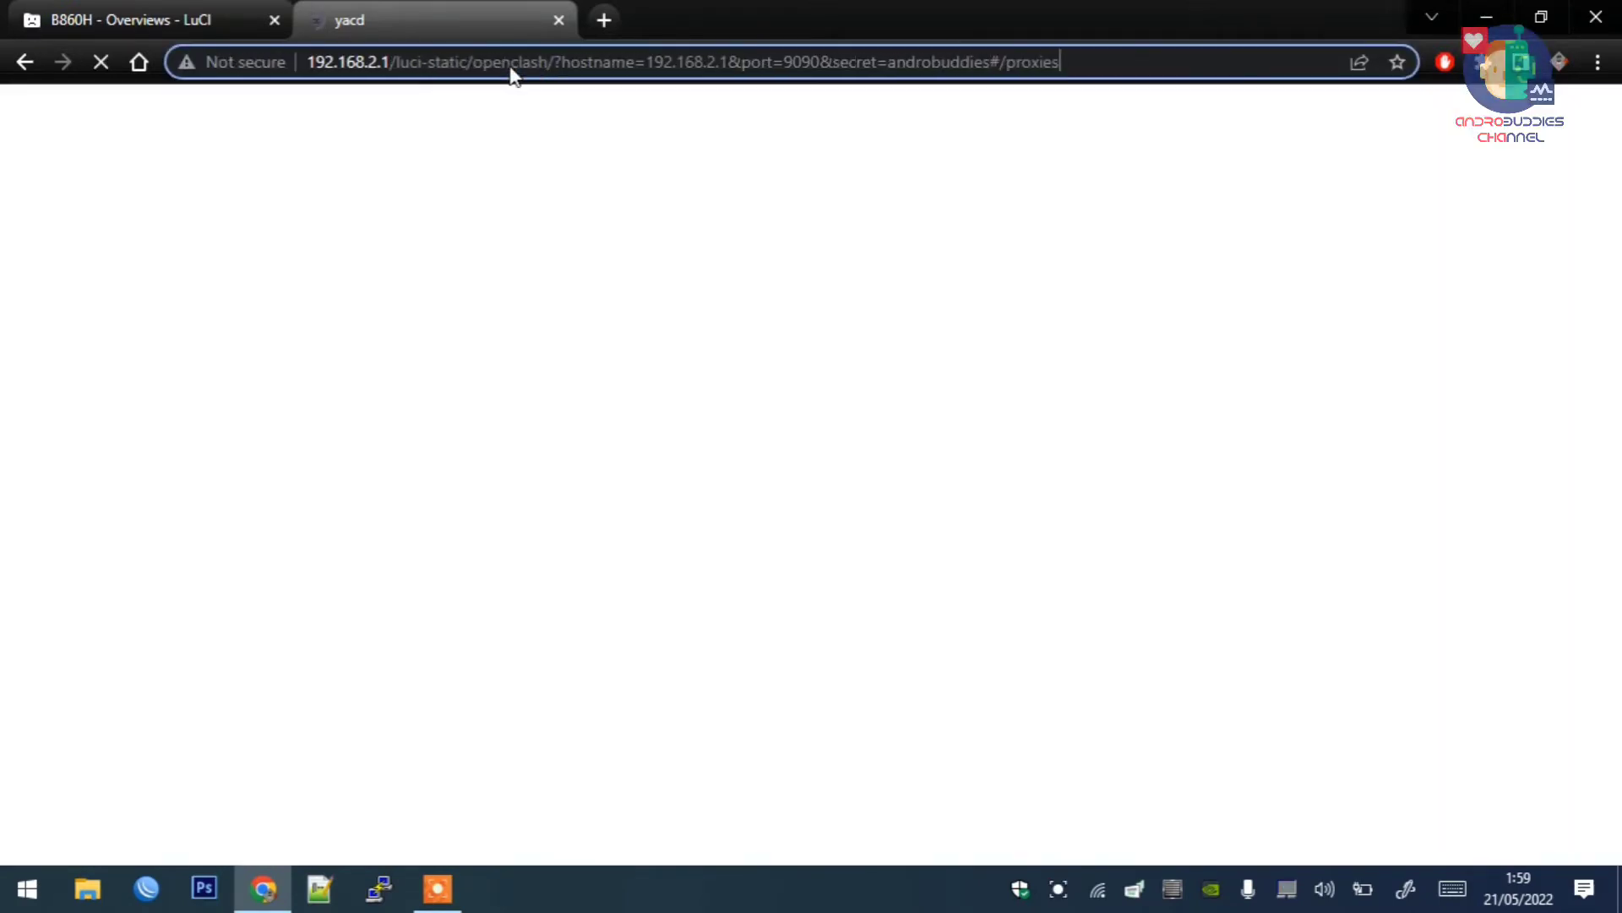
pyautogui.click(233, 13)
pyautogui.click(352, 63)
pyautogui.press('Return')
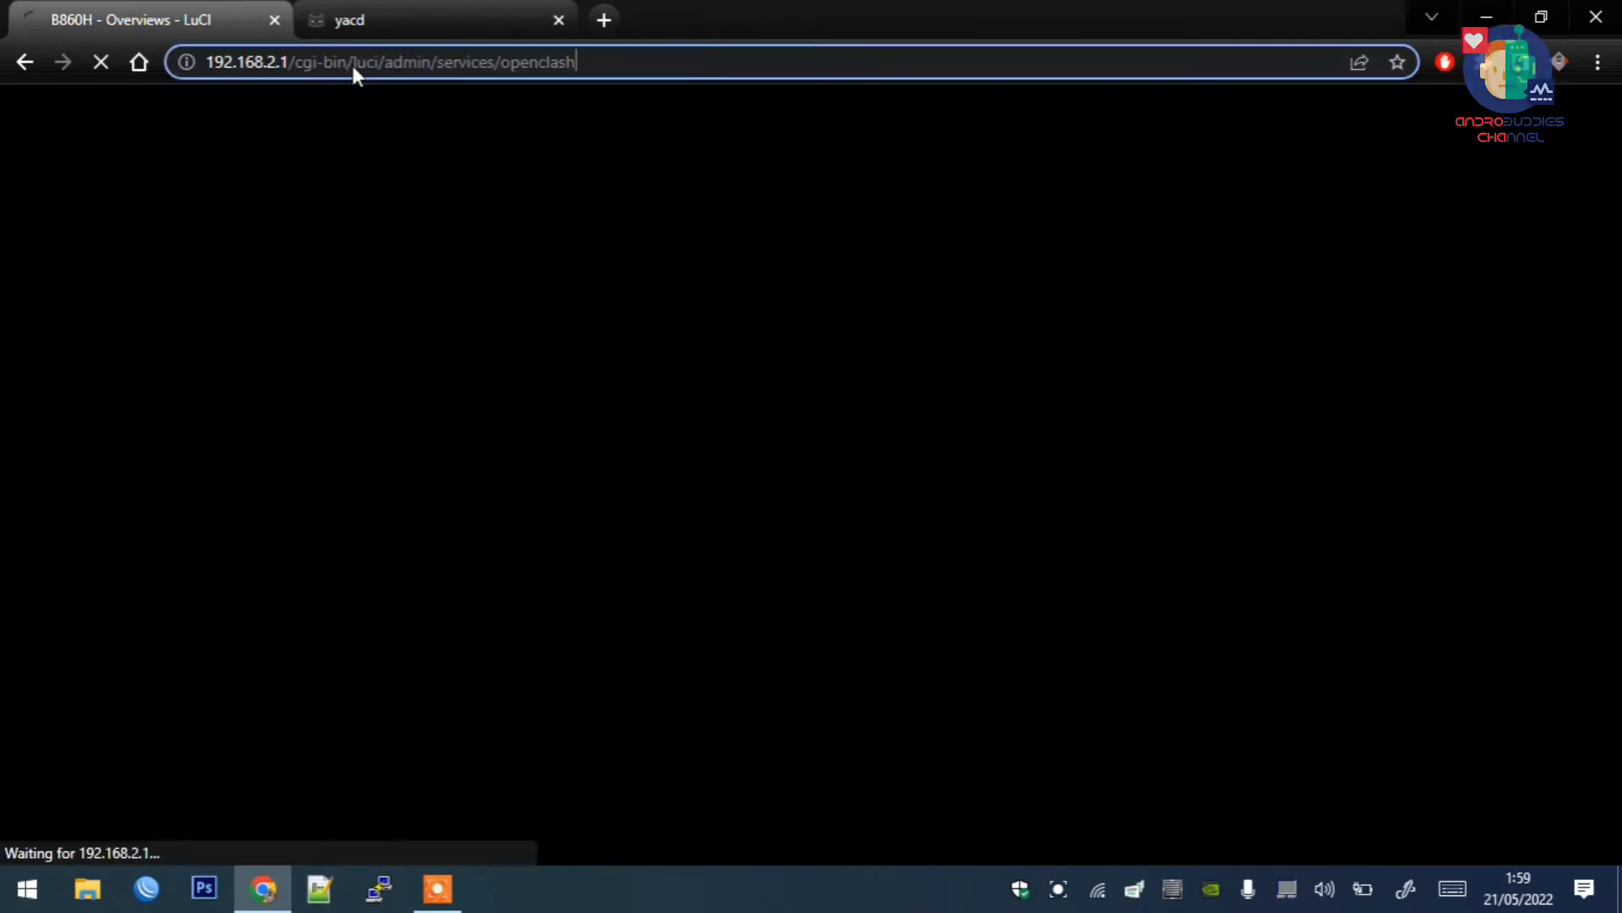
pyautogui.click(398, 10)
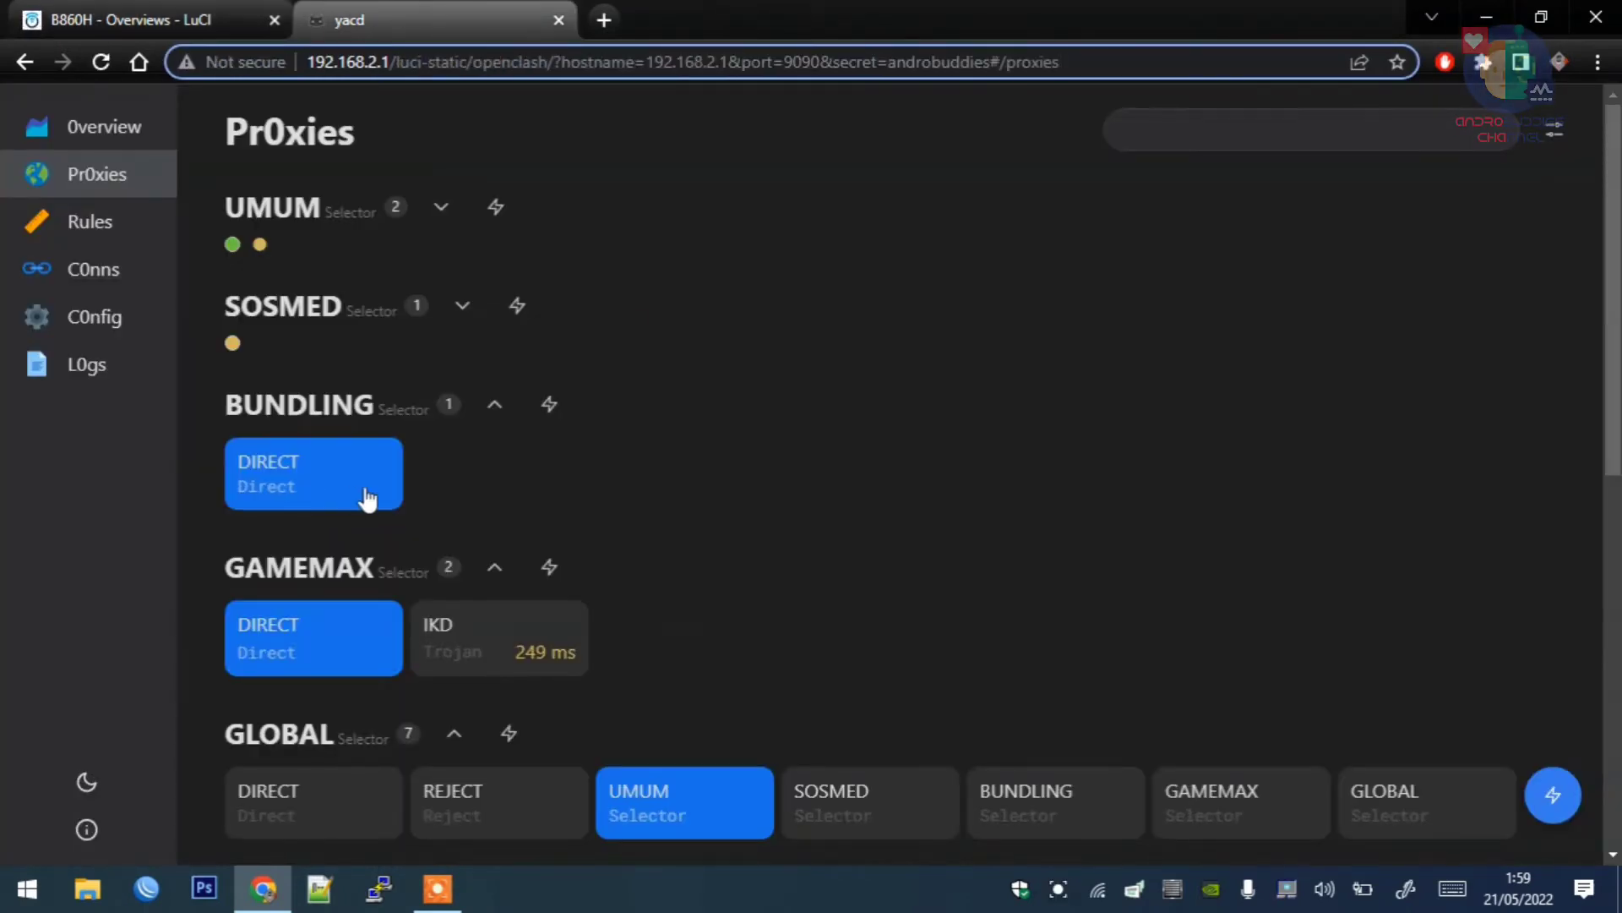
# Step: Collapse the GLOBAL, BUNDLING and GAMEMAX selector groups so every proxy group is folded
pyautogui.scroll(-2, 435, 532)
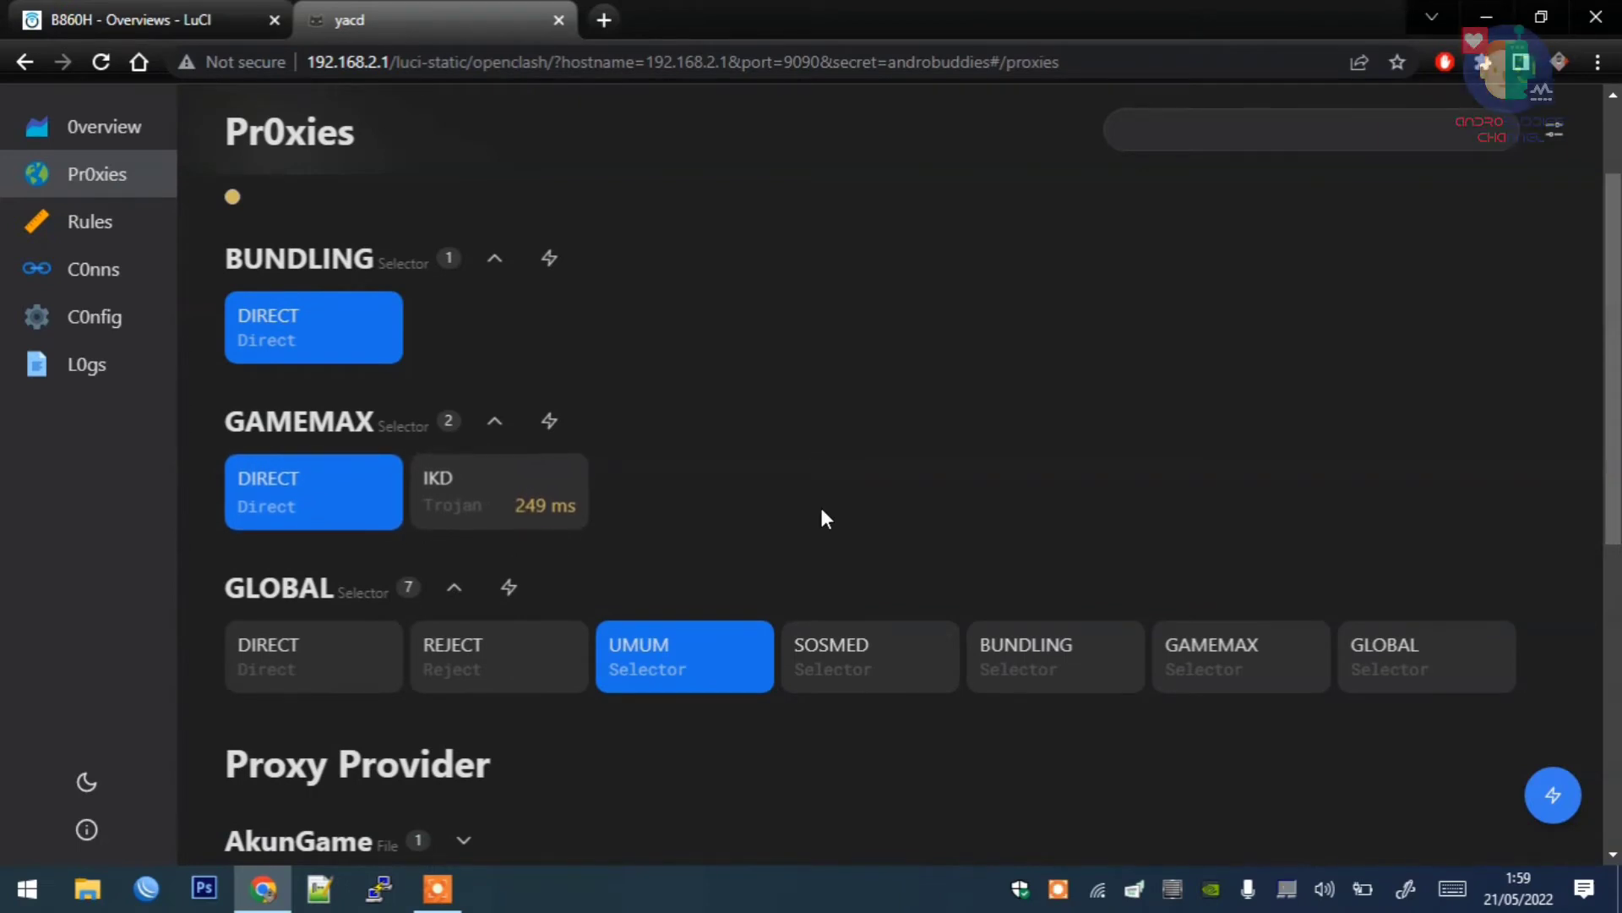
pyautogui.scroll(-1, 1612, 380)
pyautogui.scroll(-1, 1612, 380)
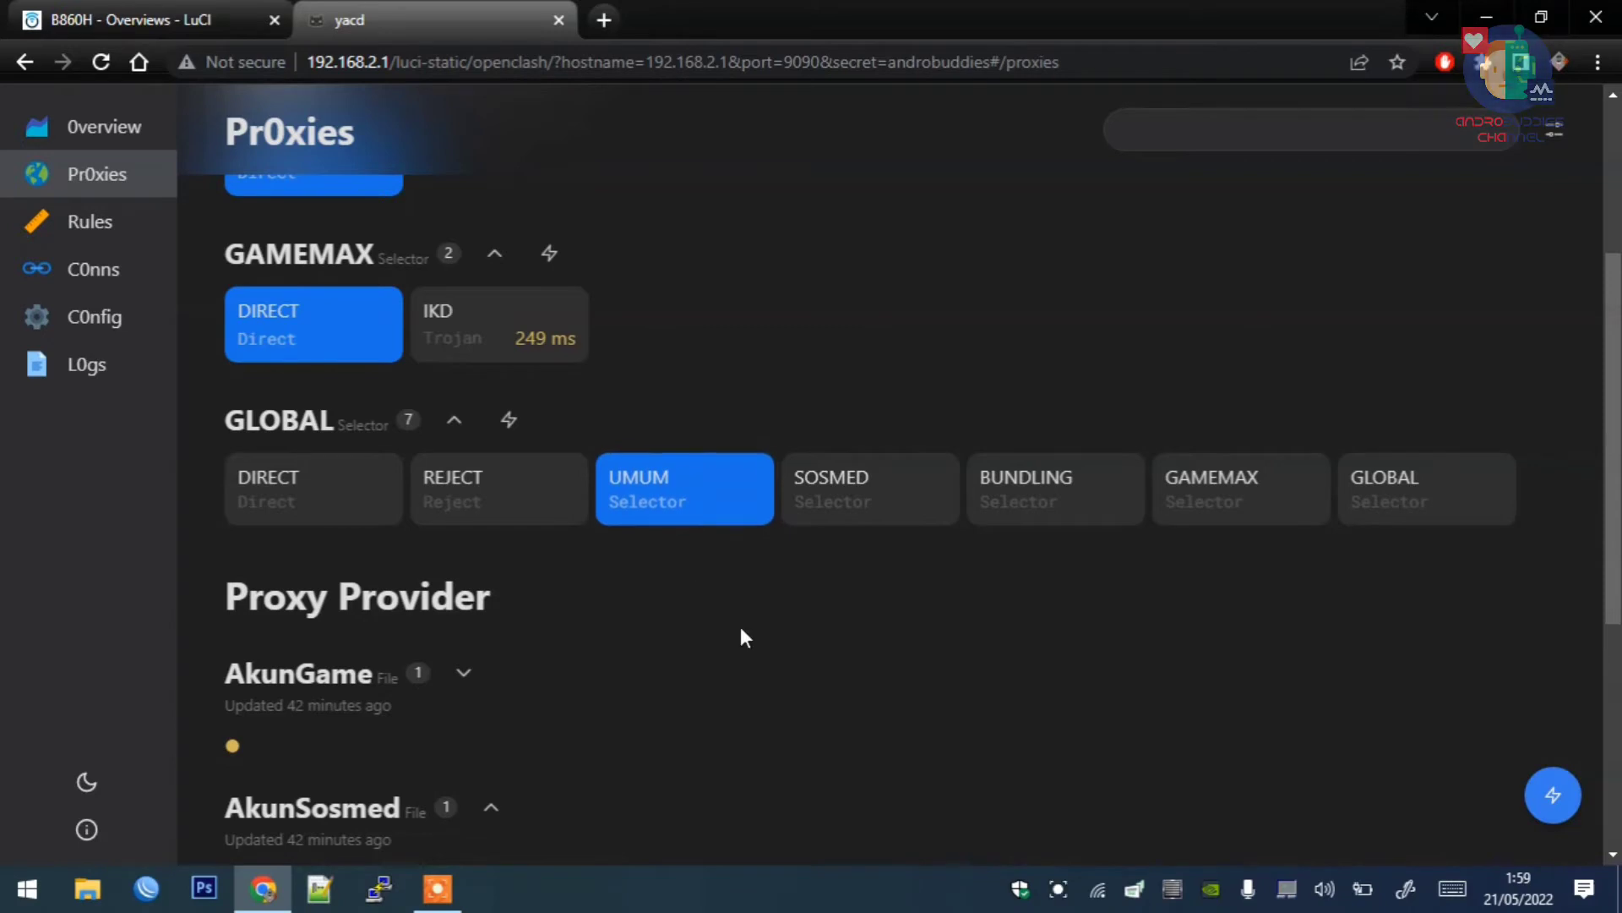
pyautogui.click(454, 420)
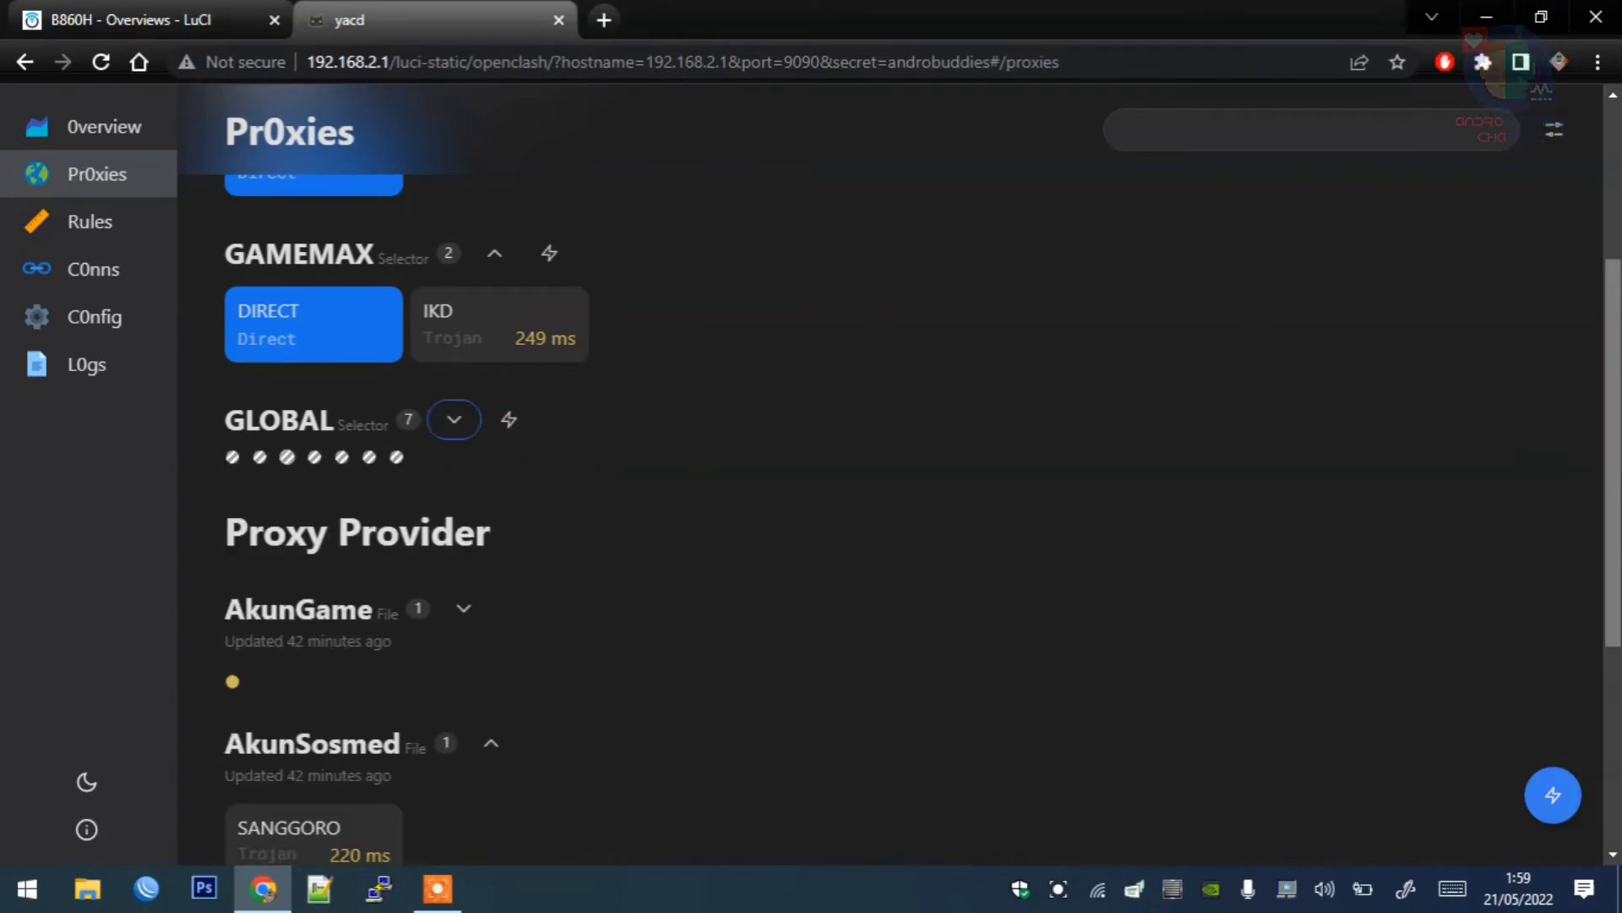
pyautogui.scroll(3, 541, 388)
pyautogui.click(495, 356)
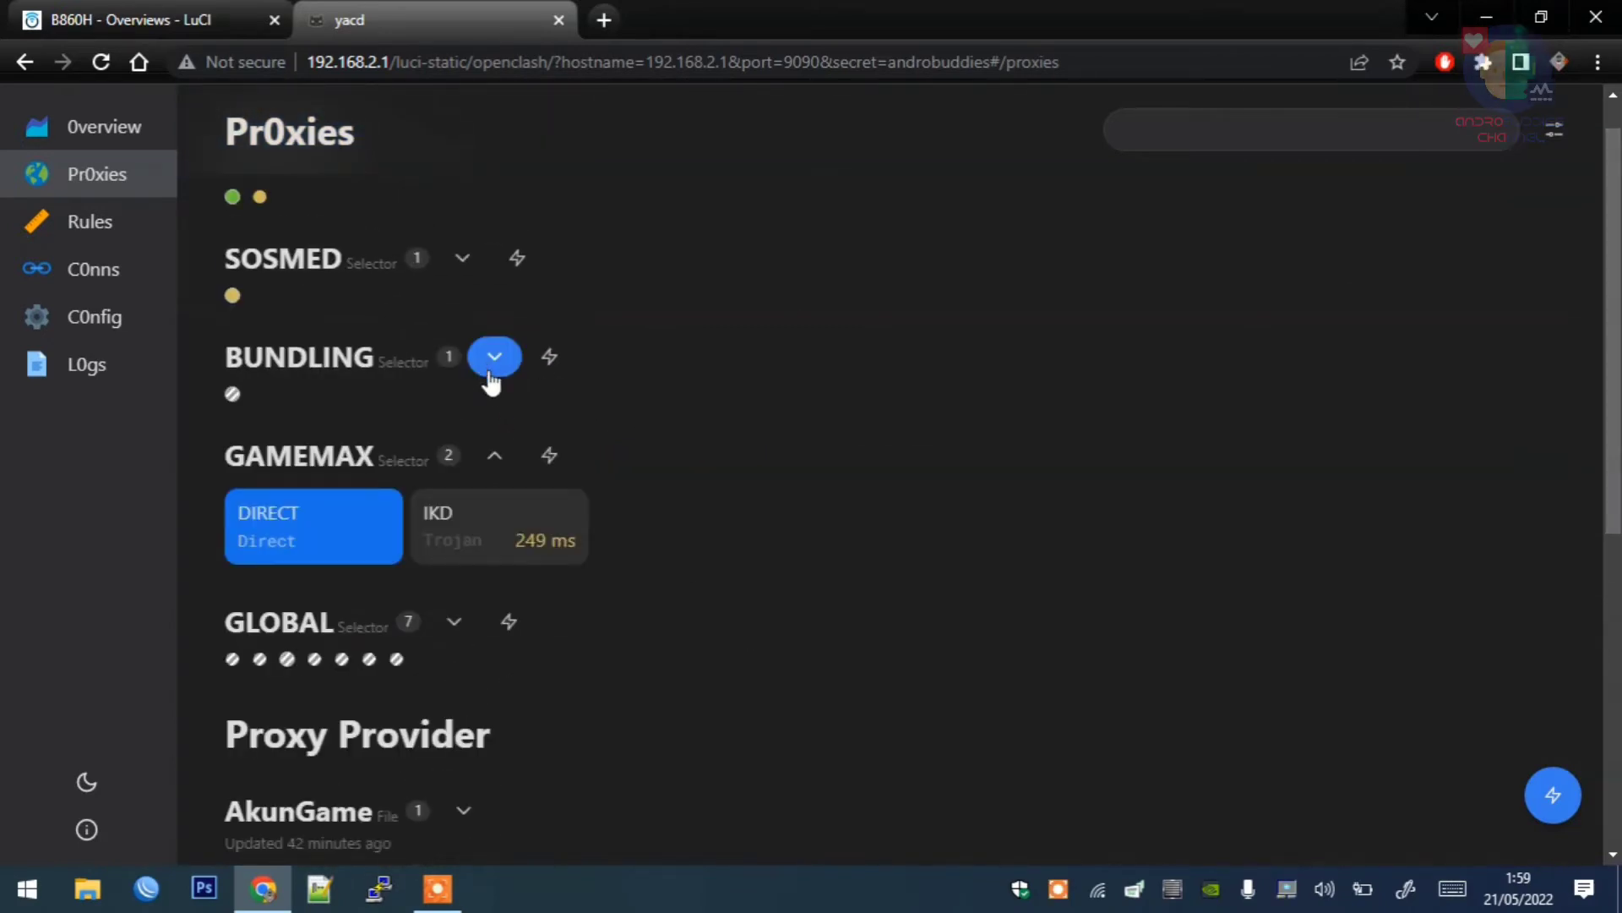
pyautogui.click(494, 455)
pyautogui.scroll(1, 464, 253)
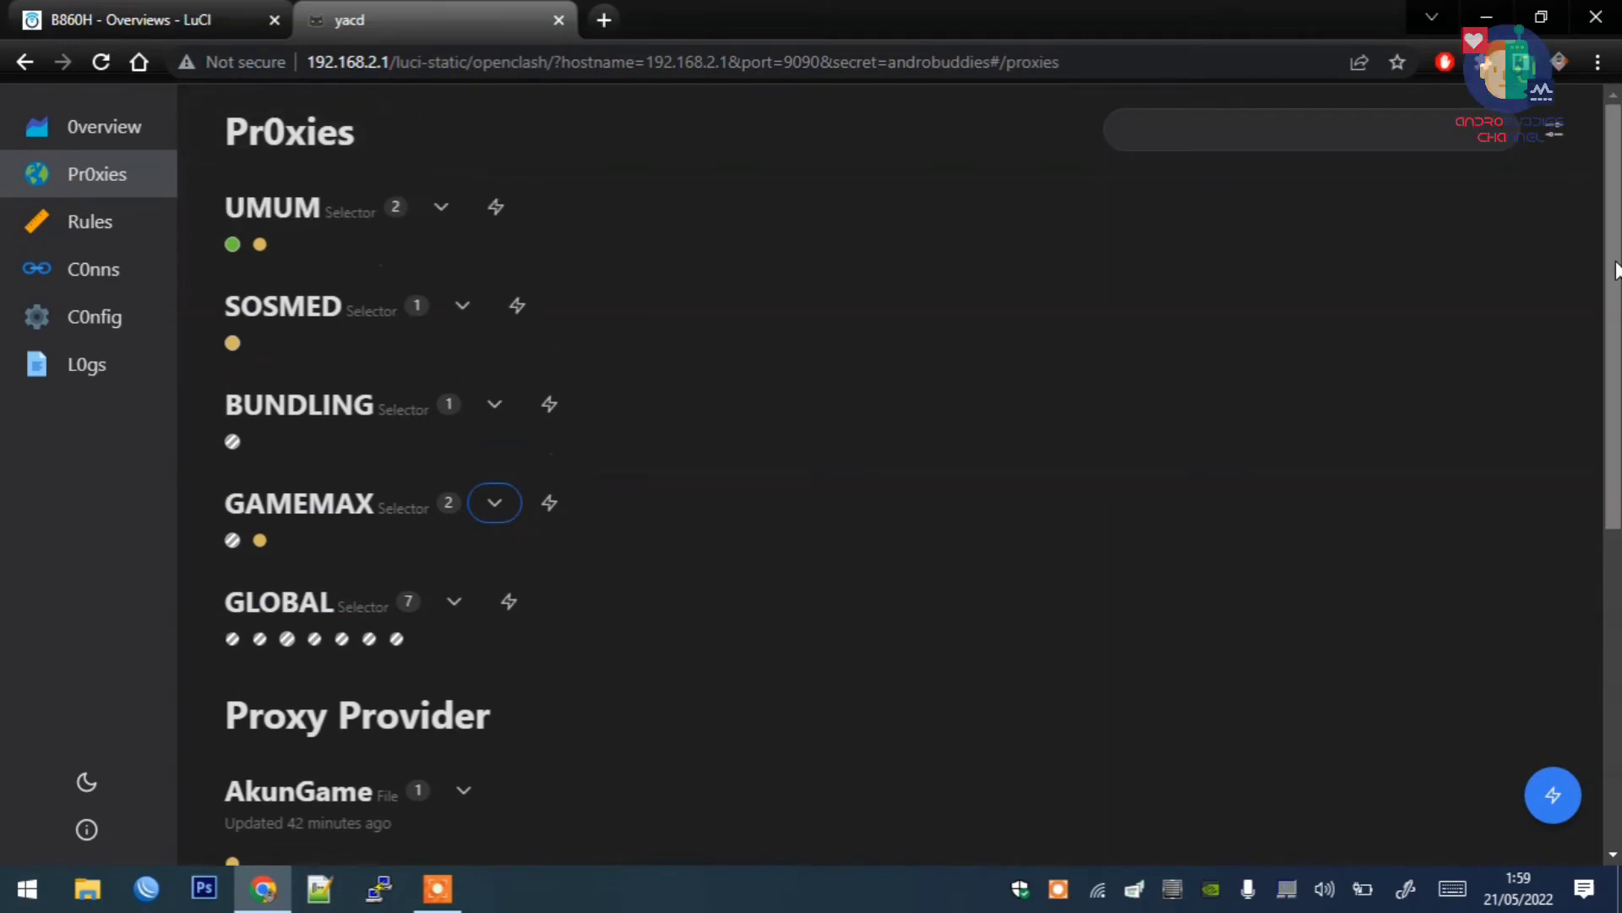
# Step: Open a new browser tab for testing and show the active connections page in Yacd
pyautogui.click(605, 20)
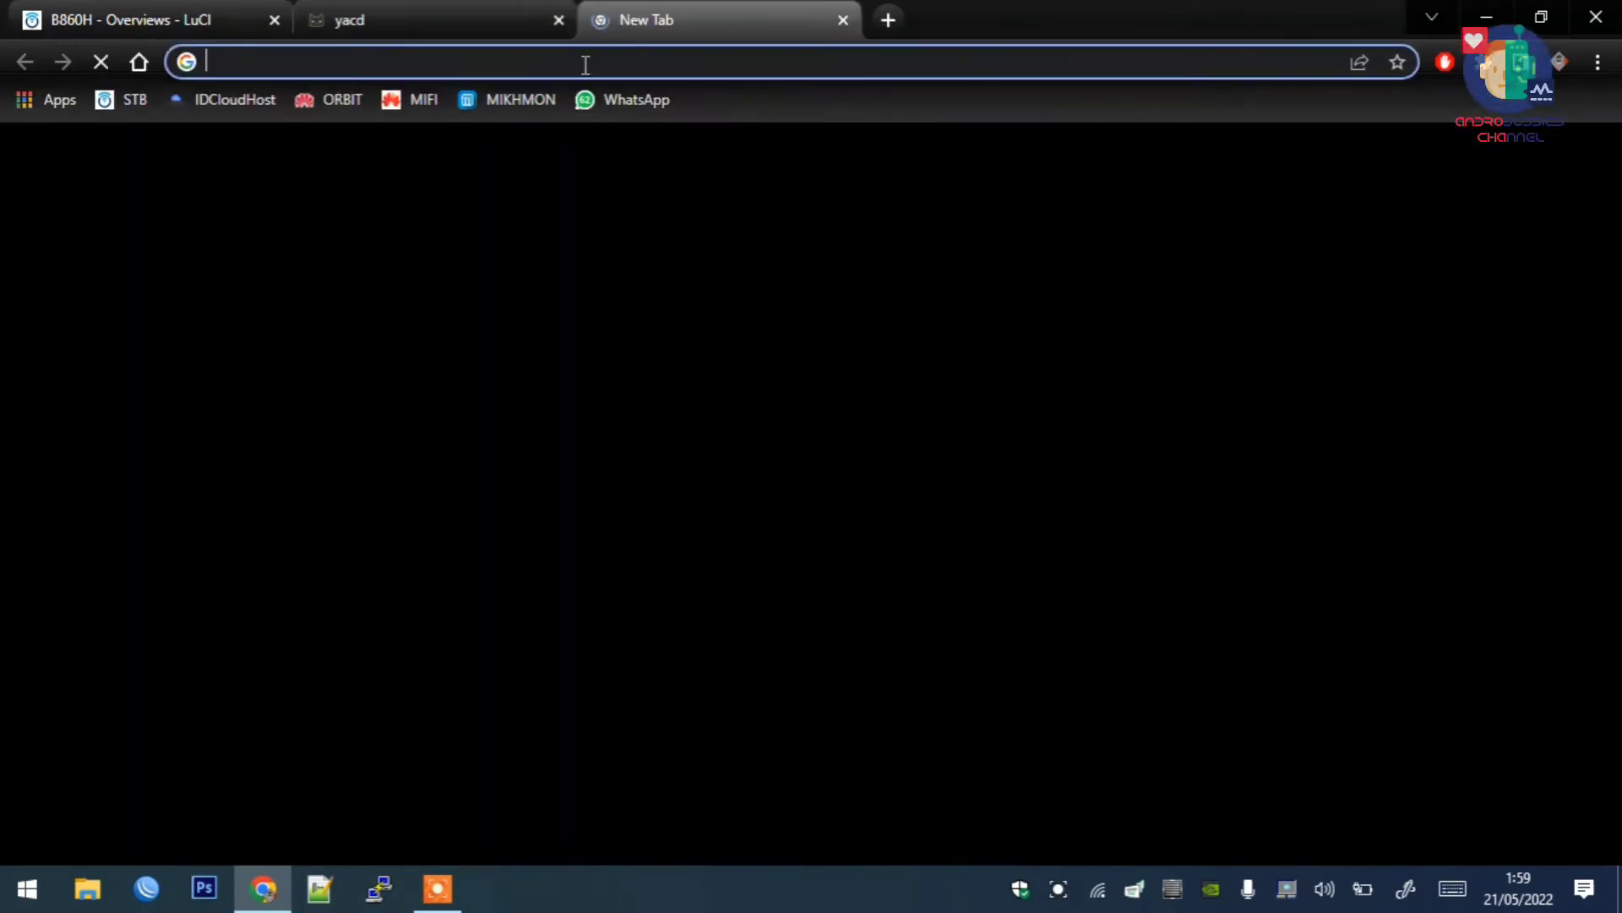
pyautogui.click(583, 62)
pyautogui.click(399, 13)
pyautogui.click(147, 270)
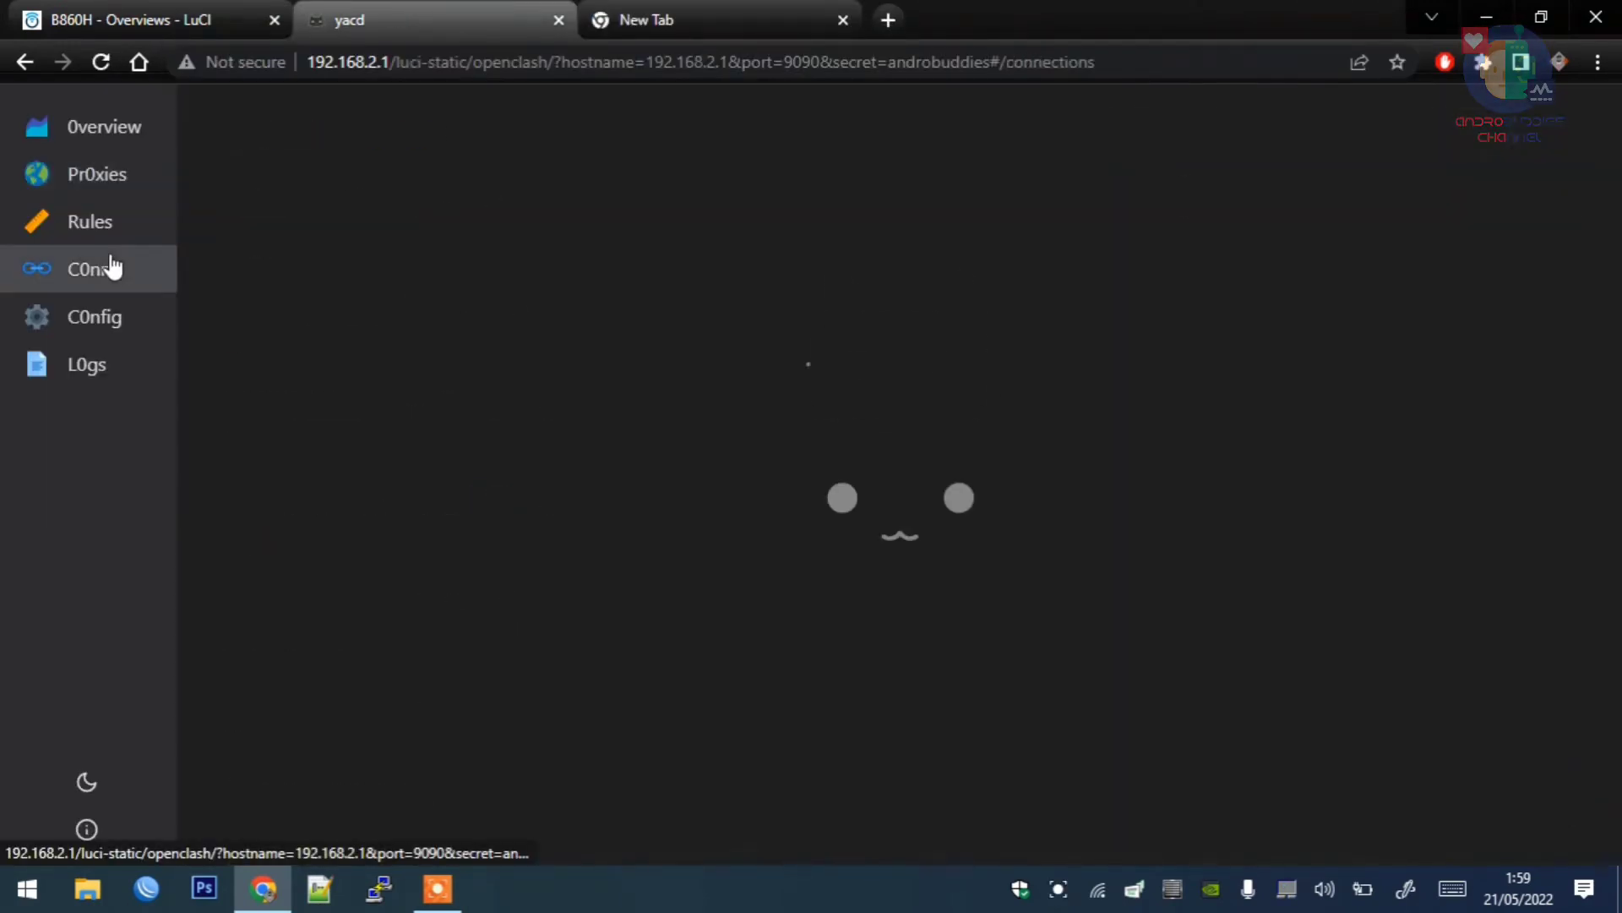
pyautogui.click(682, 4)
pyautogui.click(515, 7)
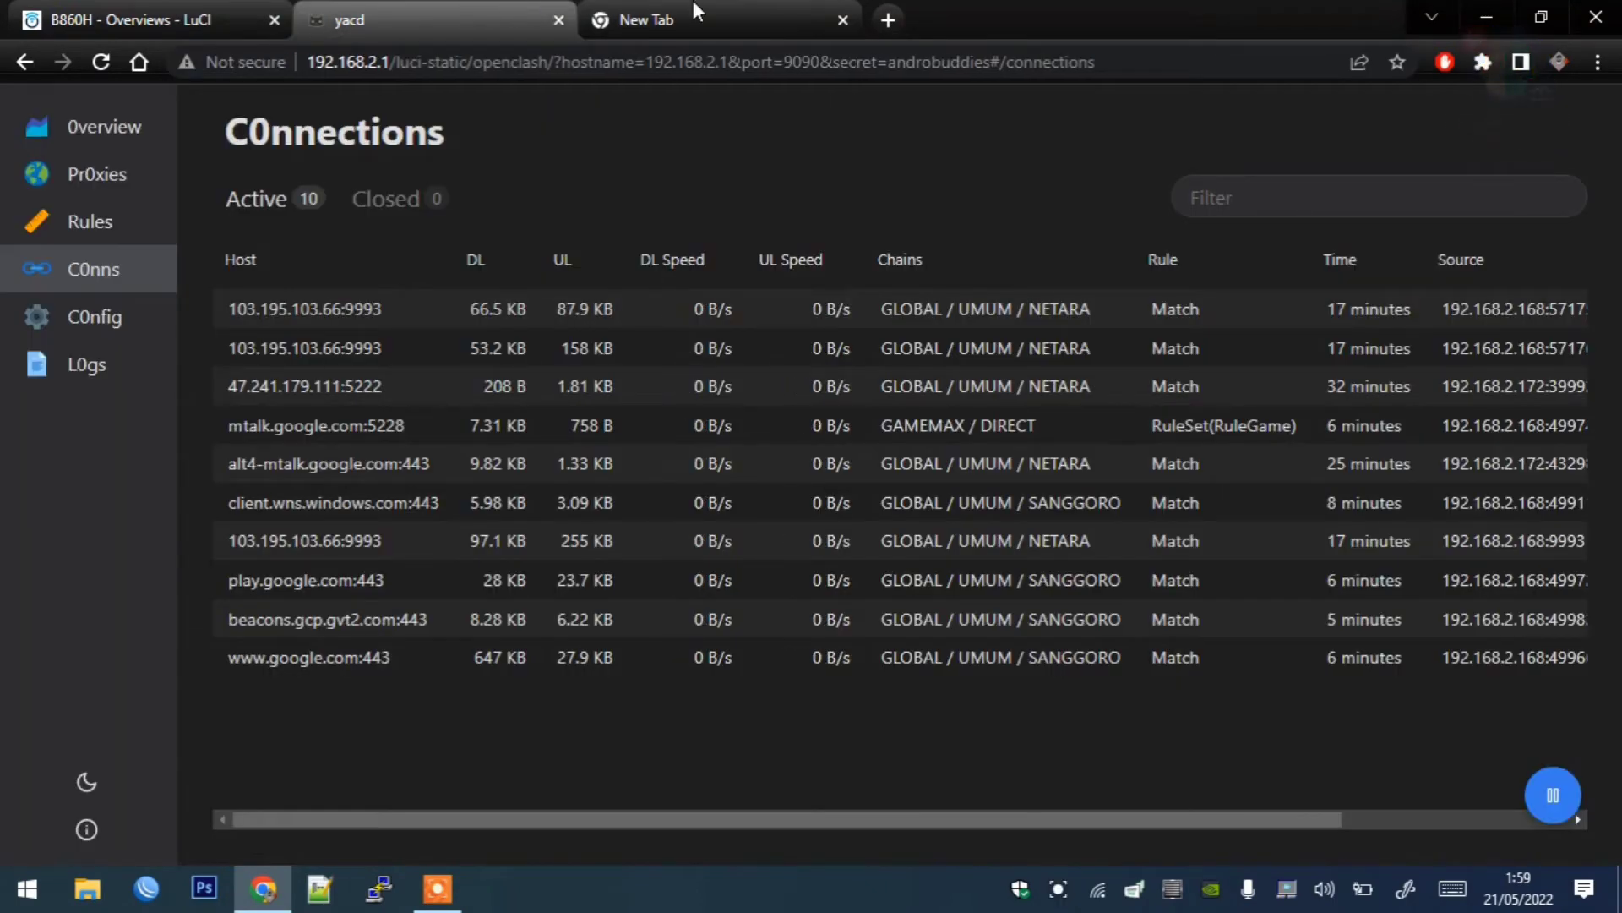
# Step: Search Google for "tiktok" in the new browser tab
pyautogui.click(693, 7)
pyautogui.click(750, 62)
pyautogui.write('tiktok')
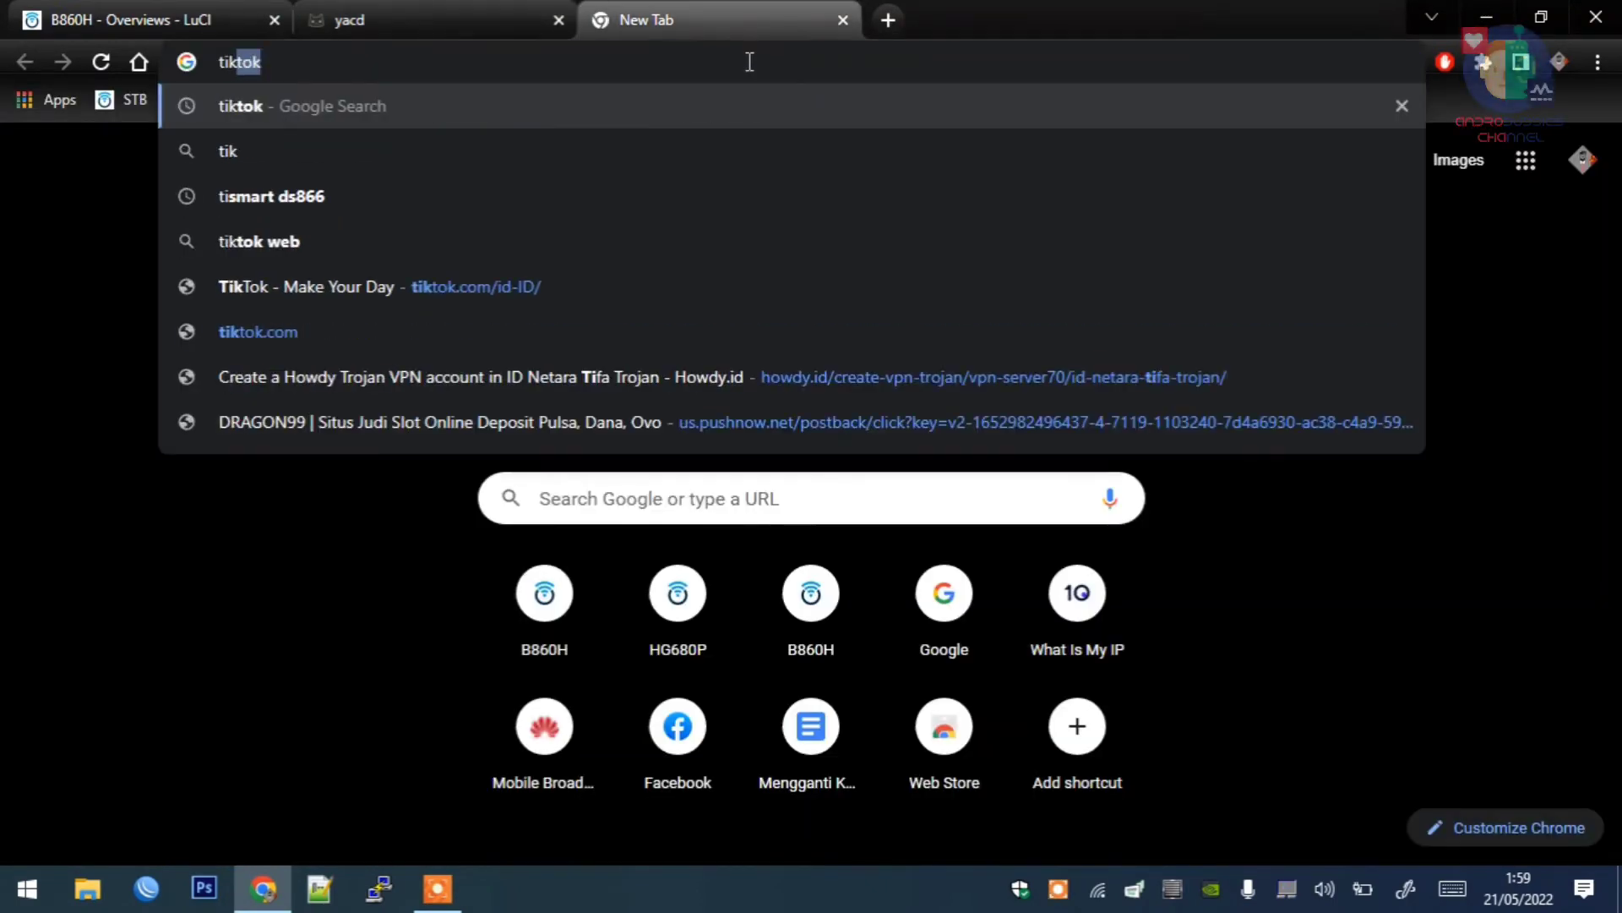
pyautogui.press('Return')
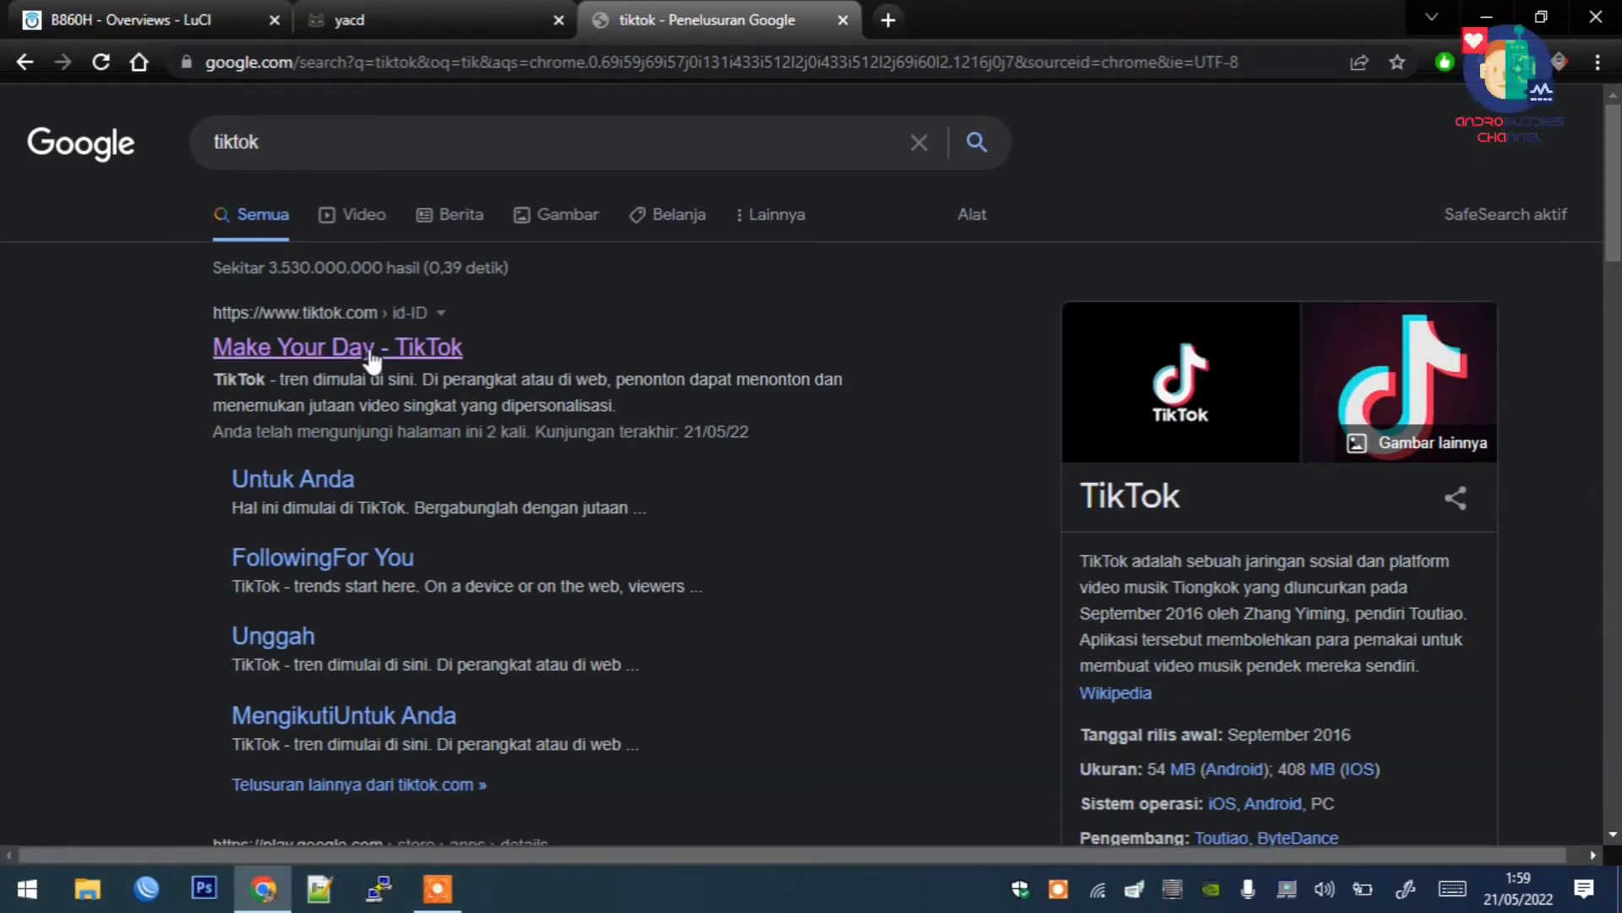
# Step: Filter Yacd's active connections by "tik" to check the TikTok routing, and look up RuleDirect on the rules page
pyautogui.click(391, 18)
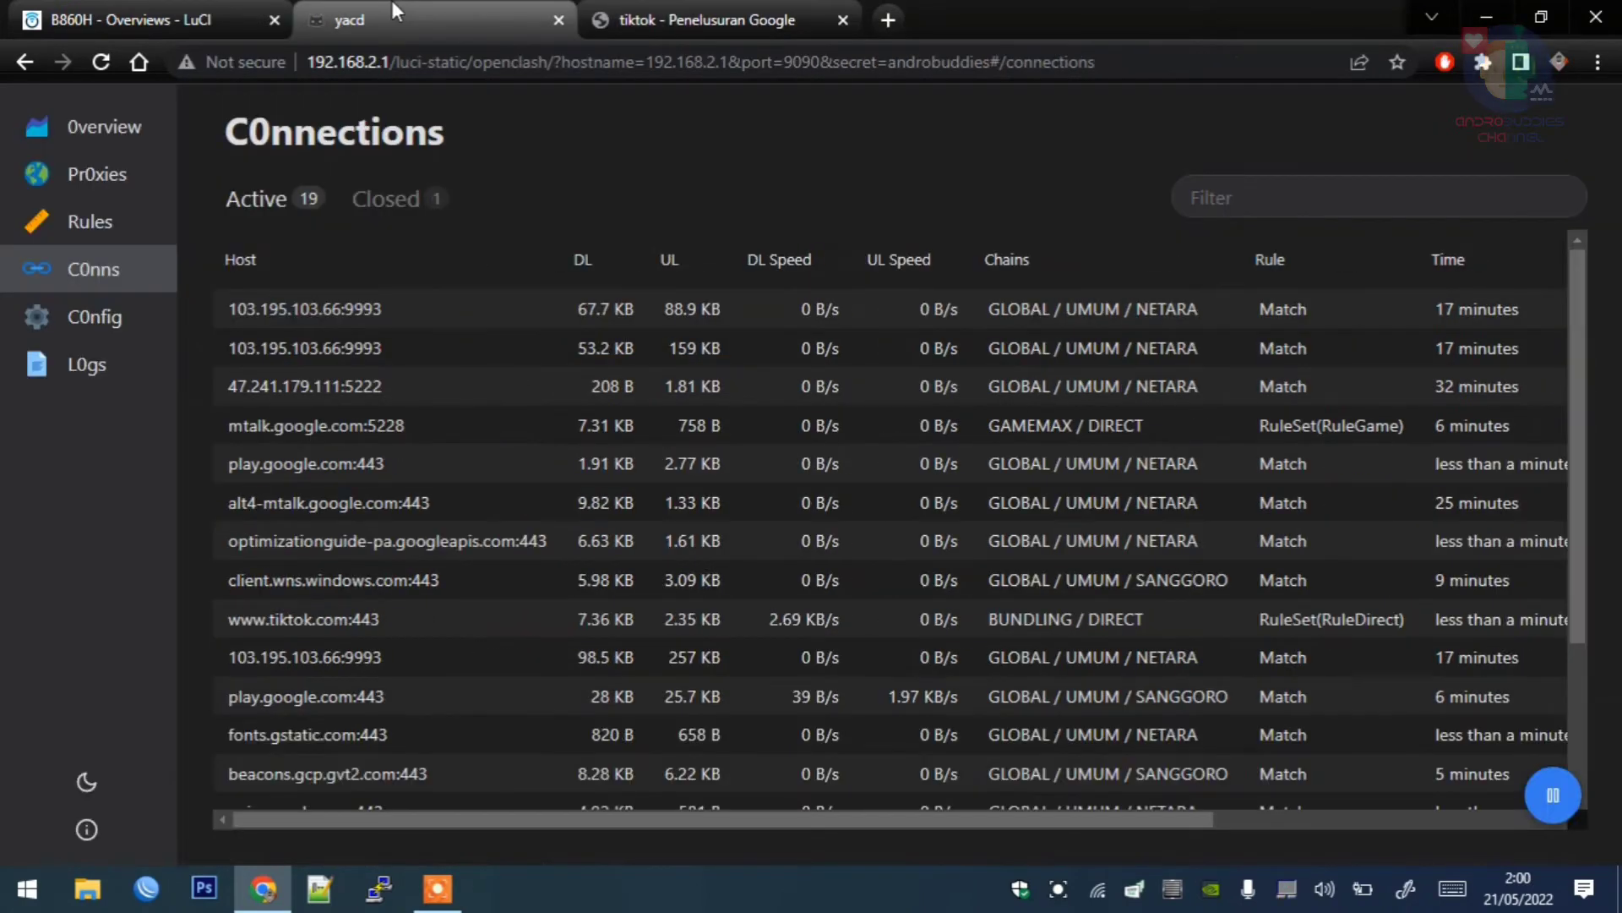
pyautogui.click(1325, 194)
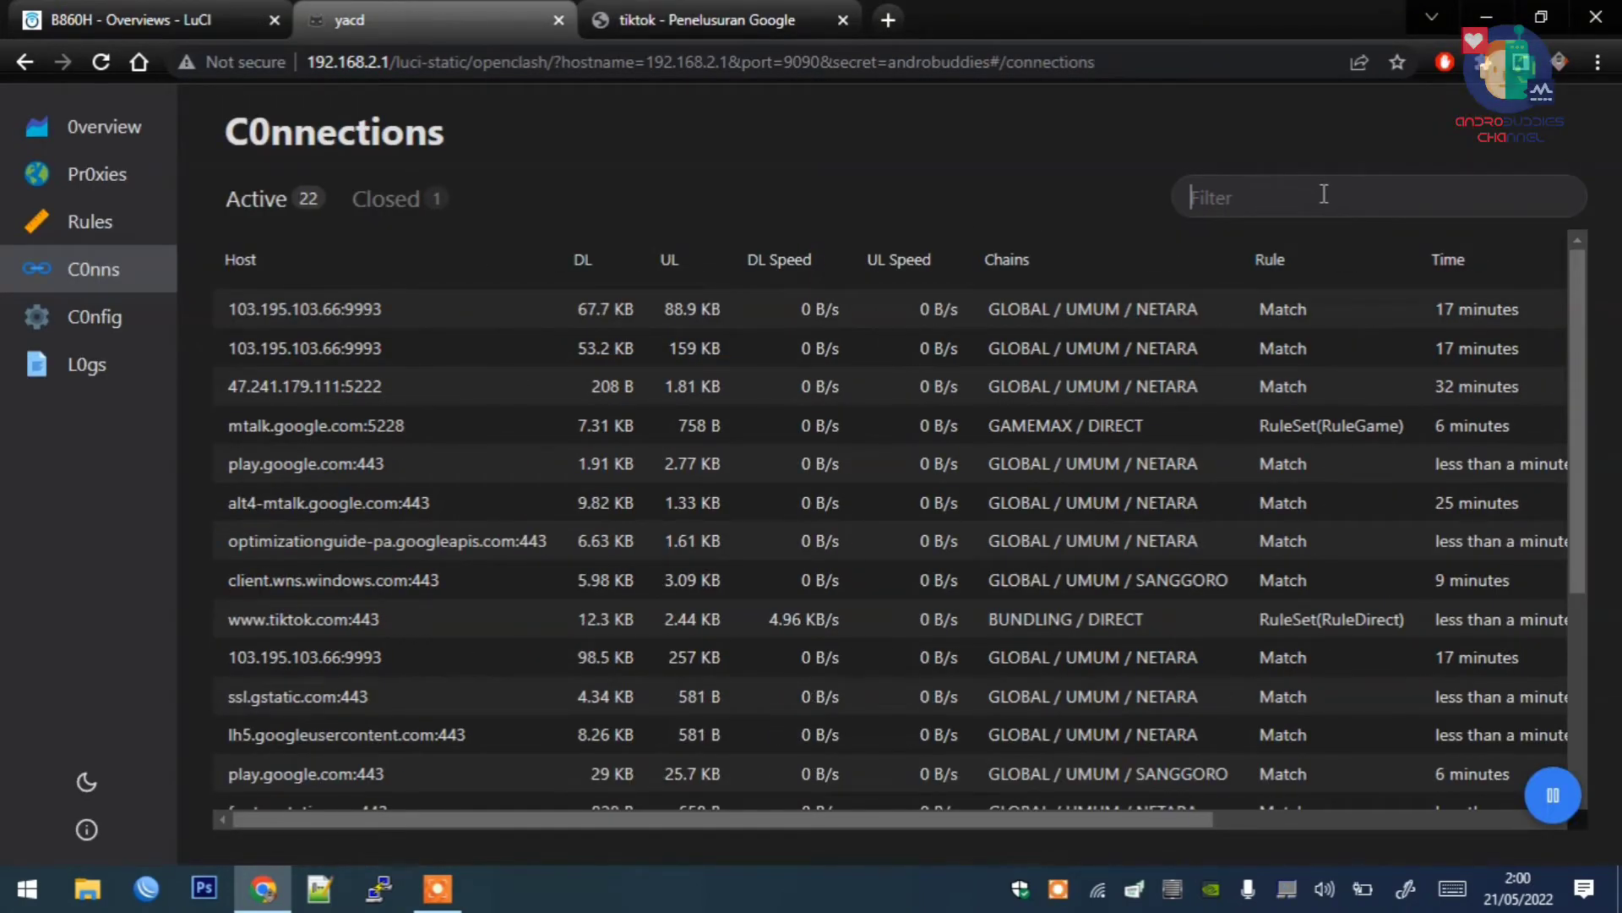
pyautogui.write('tik')
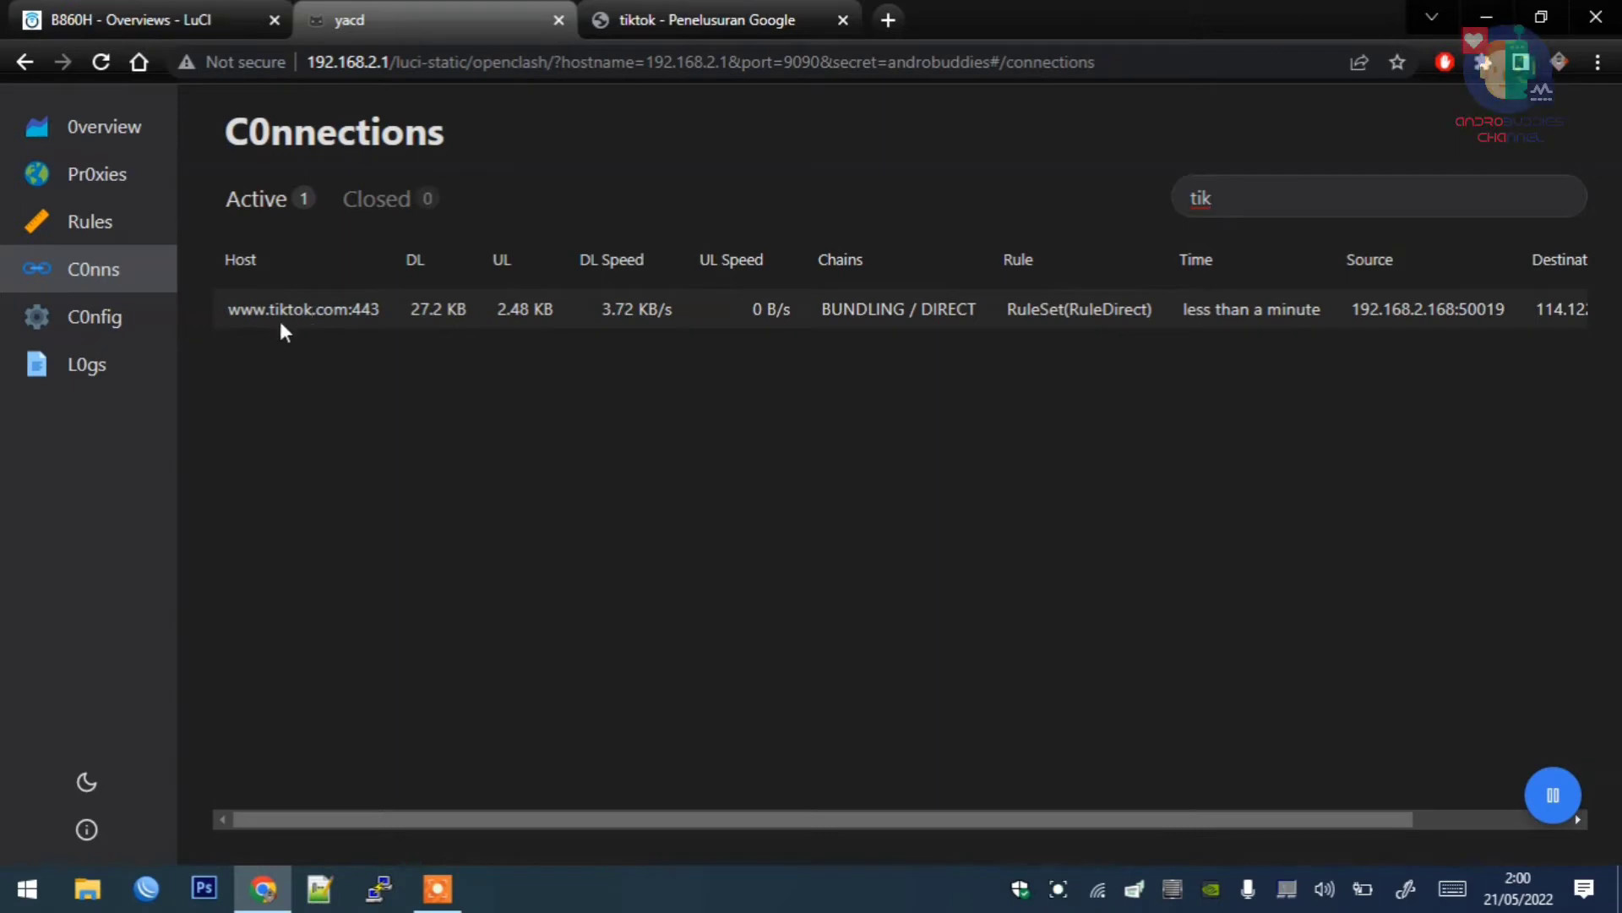
pyautogui.click(81, 224)
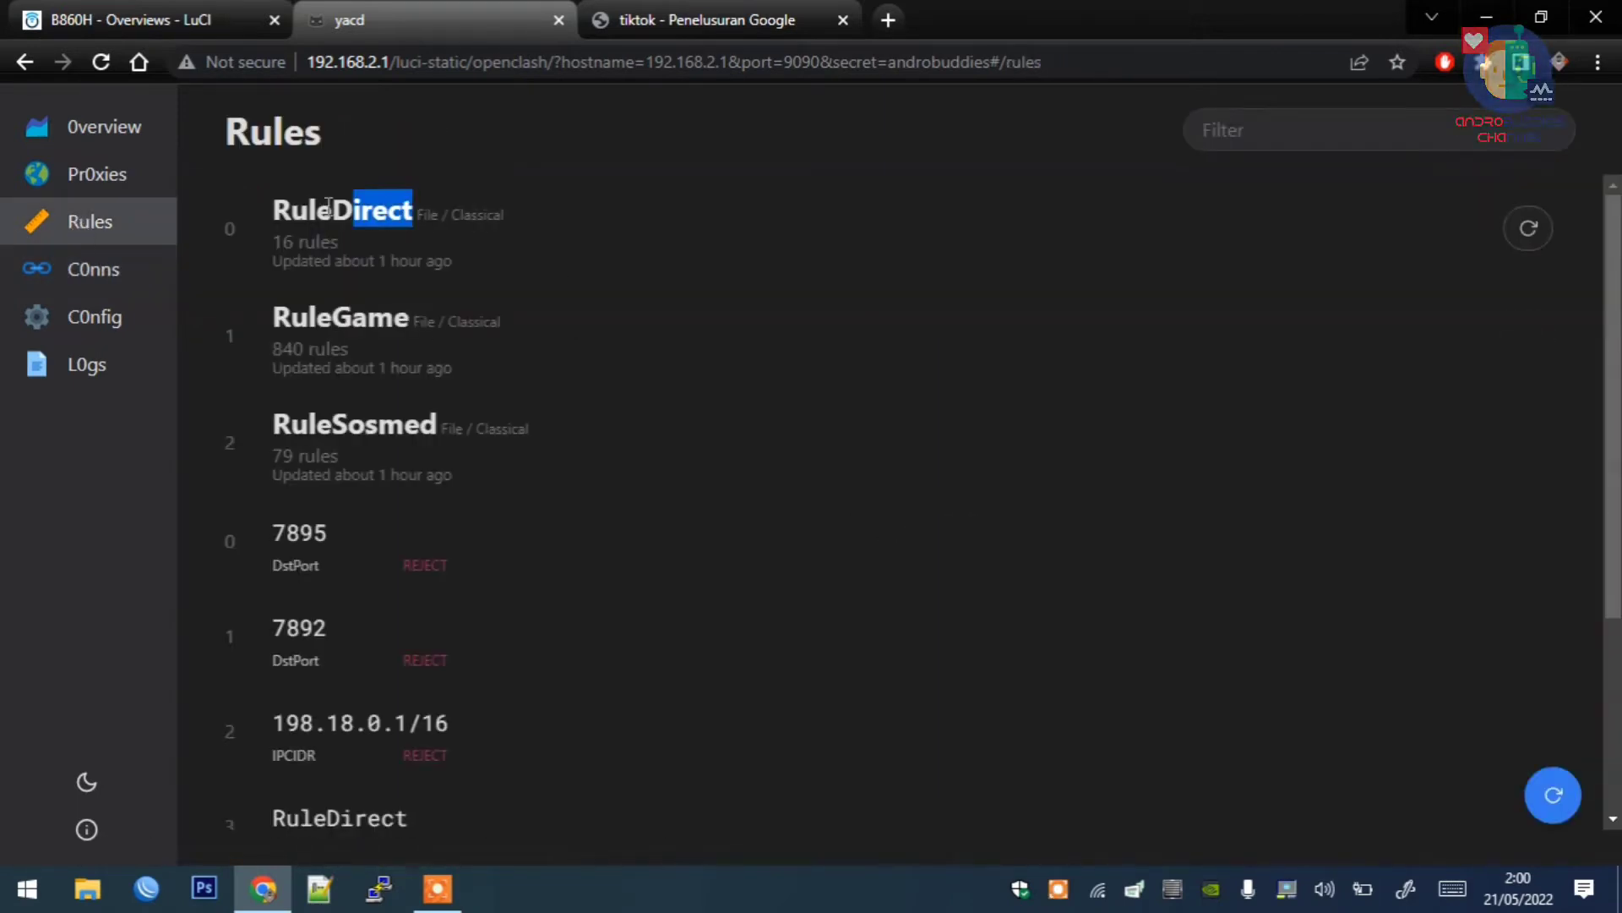
# Step: Filter the active connections by "bun" to check the traffic routed through the BUNDLING group
pyautogui.click(94, 278)
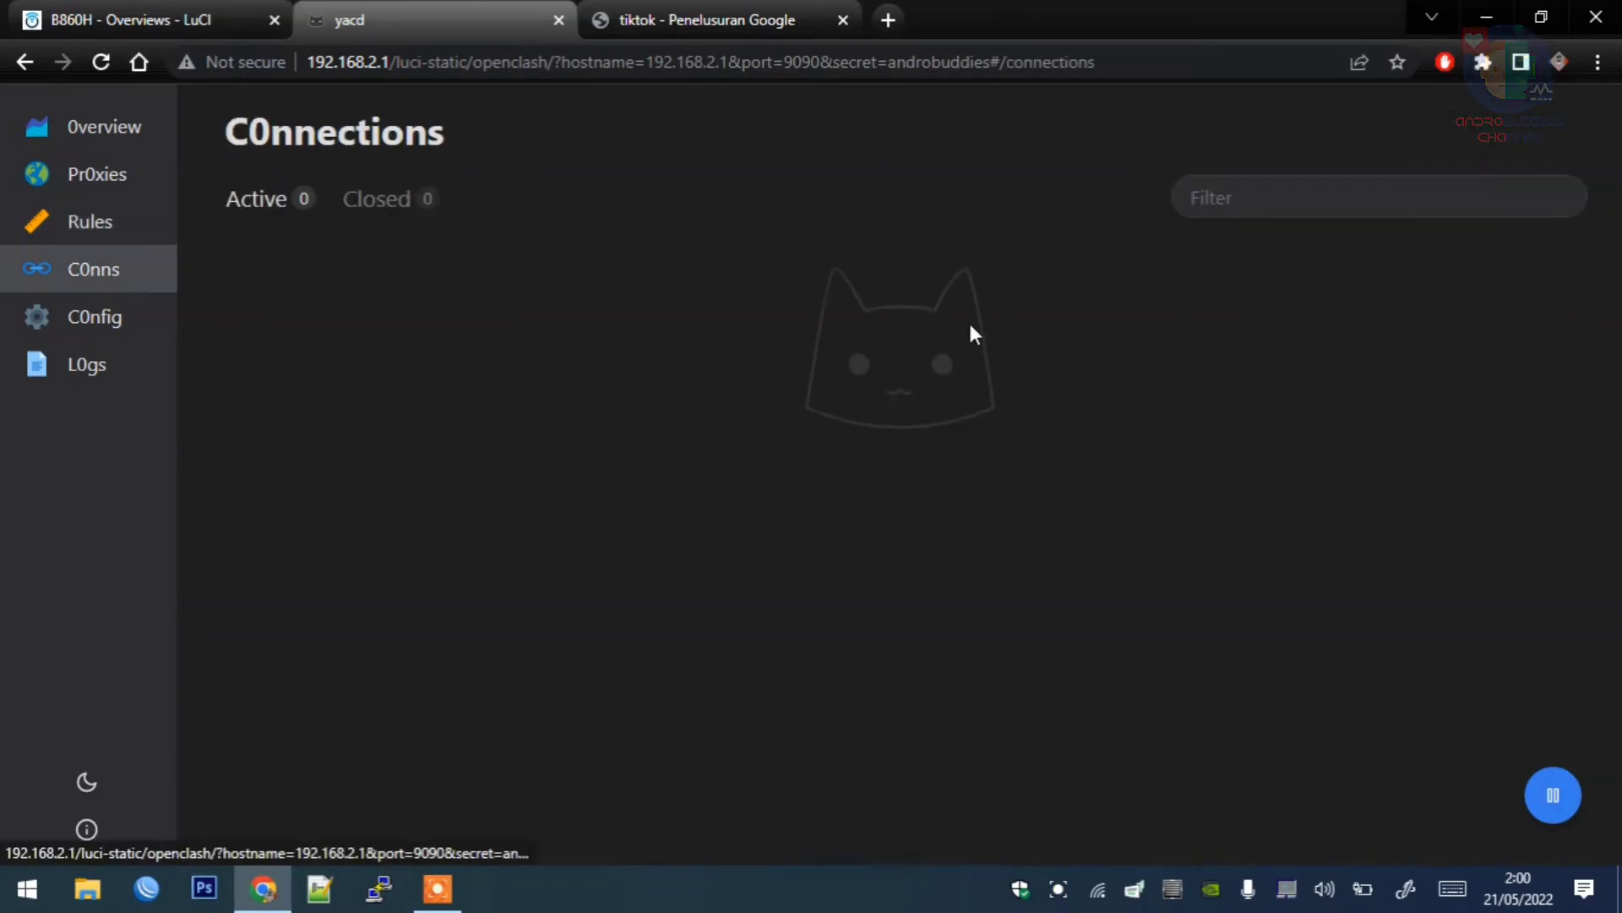
pyautogui.click(1312, 193)
pyautogui.write('bun')
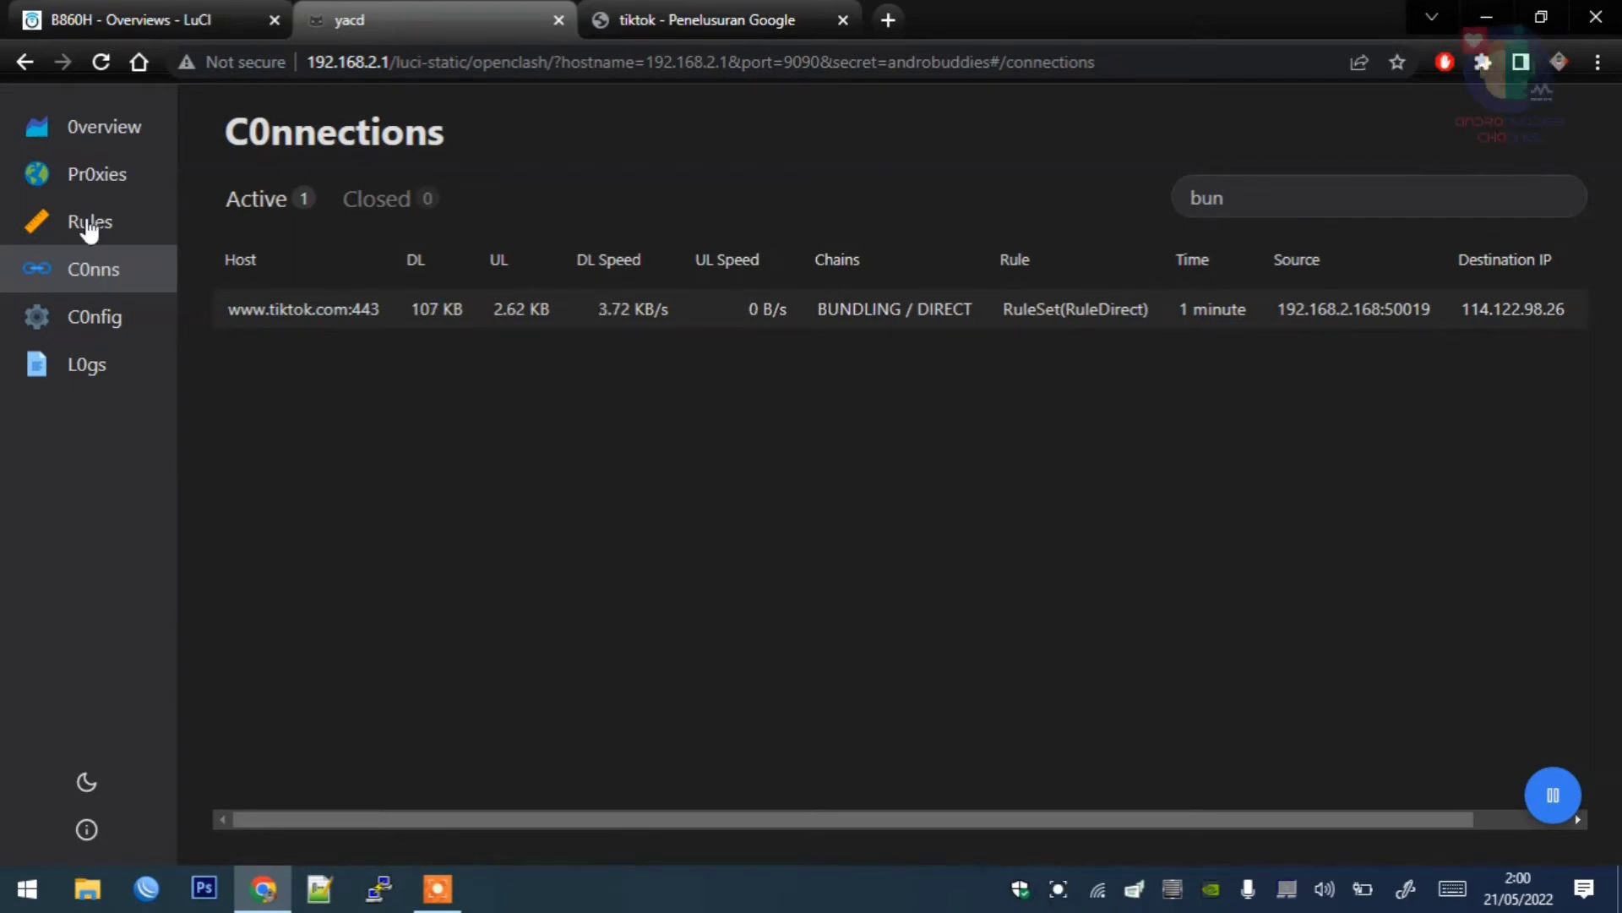
# Step: Return to the proxies page and expand the UMUM selector group to check its selected proxy
pyautogui.click(96, 174)
pyautogui.click(441, 207)
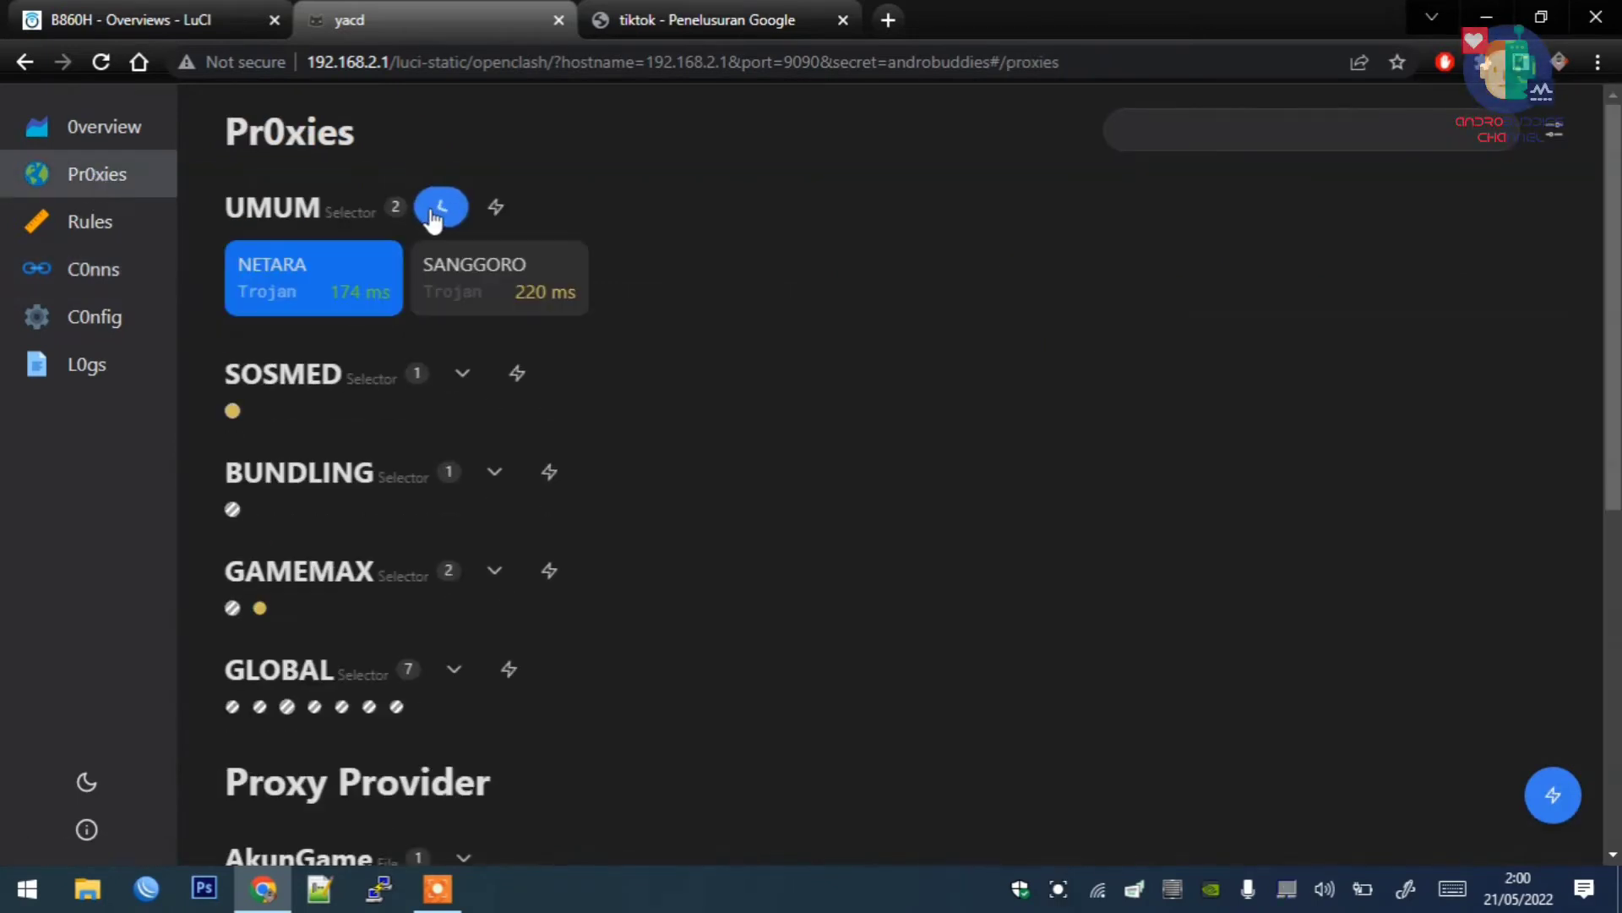
# Step: Open top10vpn.com/tools/what-is-my-ip/ in the browser tab showing TikTok
pyautogui.click(710, 10)
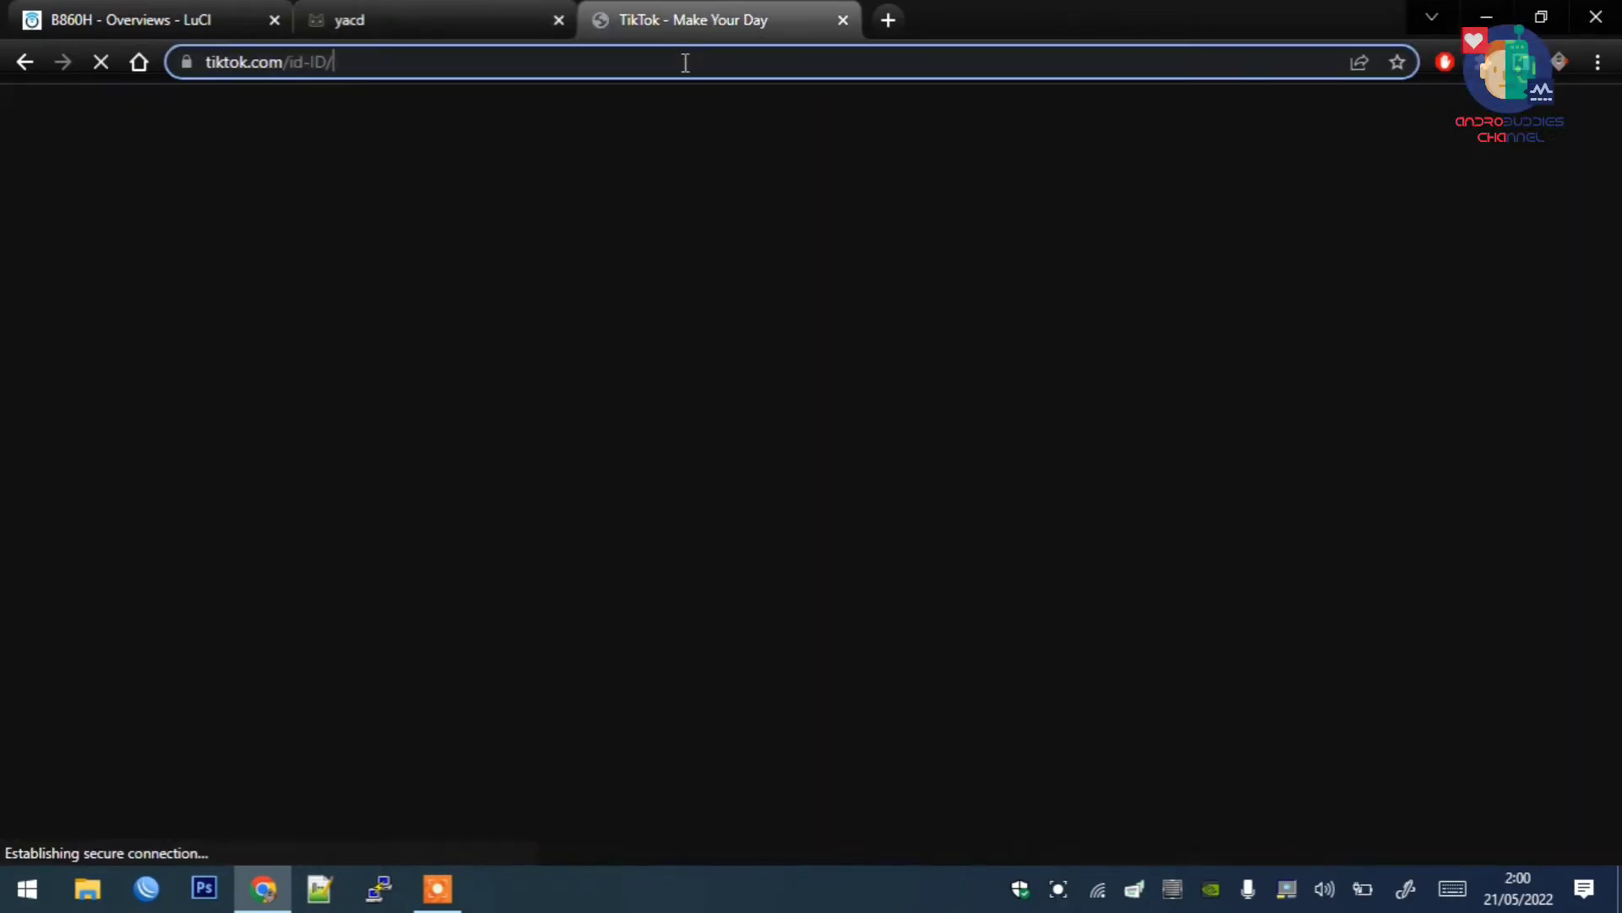
pyautogui.click(685, 62)
pyautogui.press('BackSpace')
pyautogui.write('top')
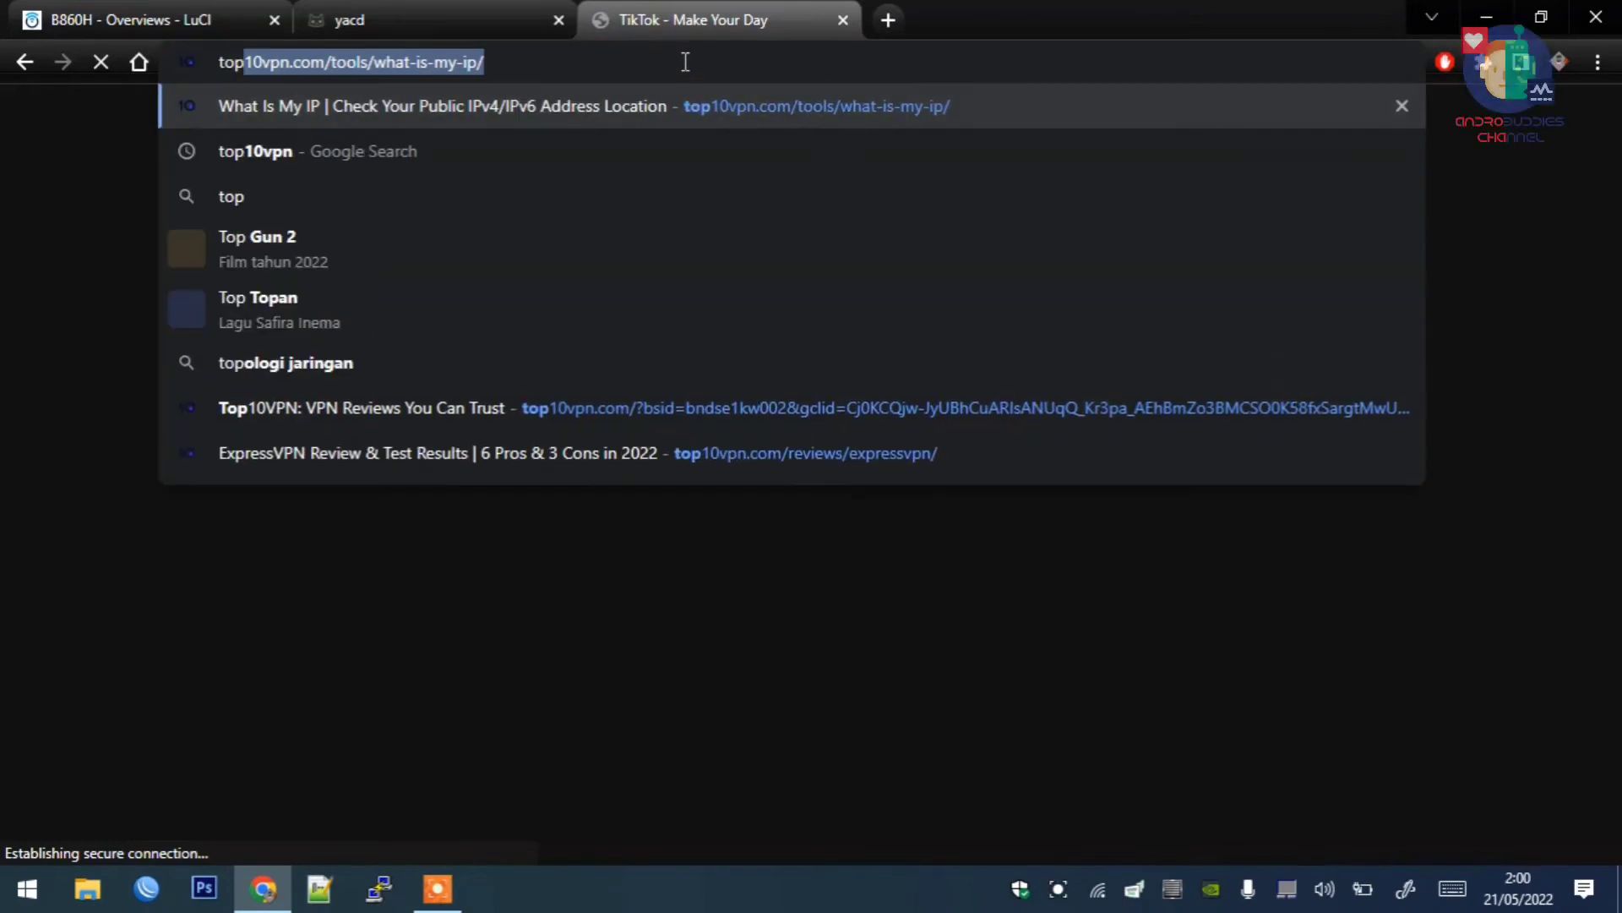
pyautogui.press('Return')
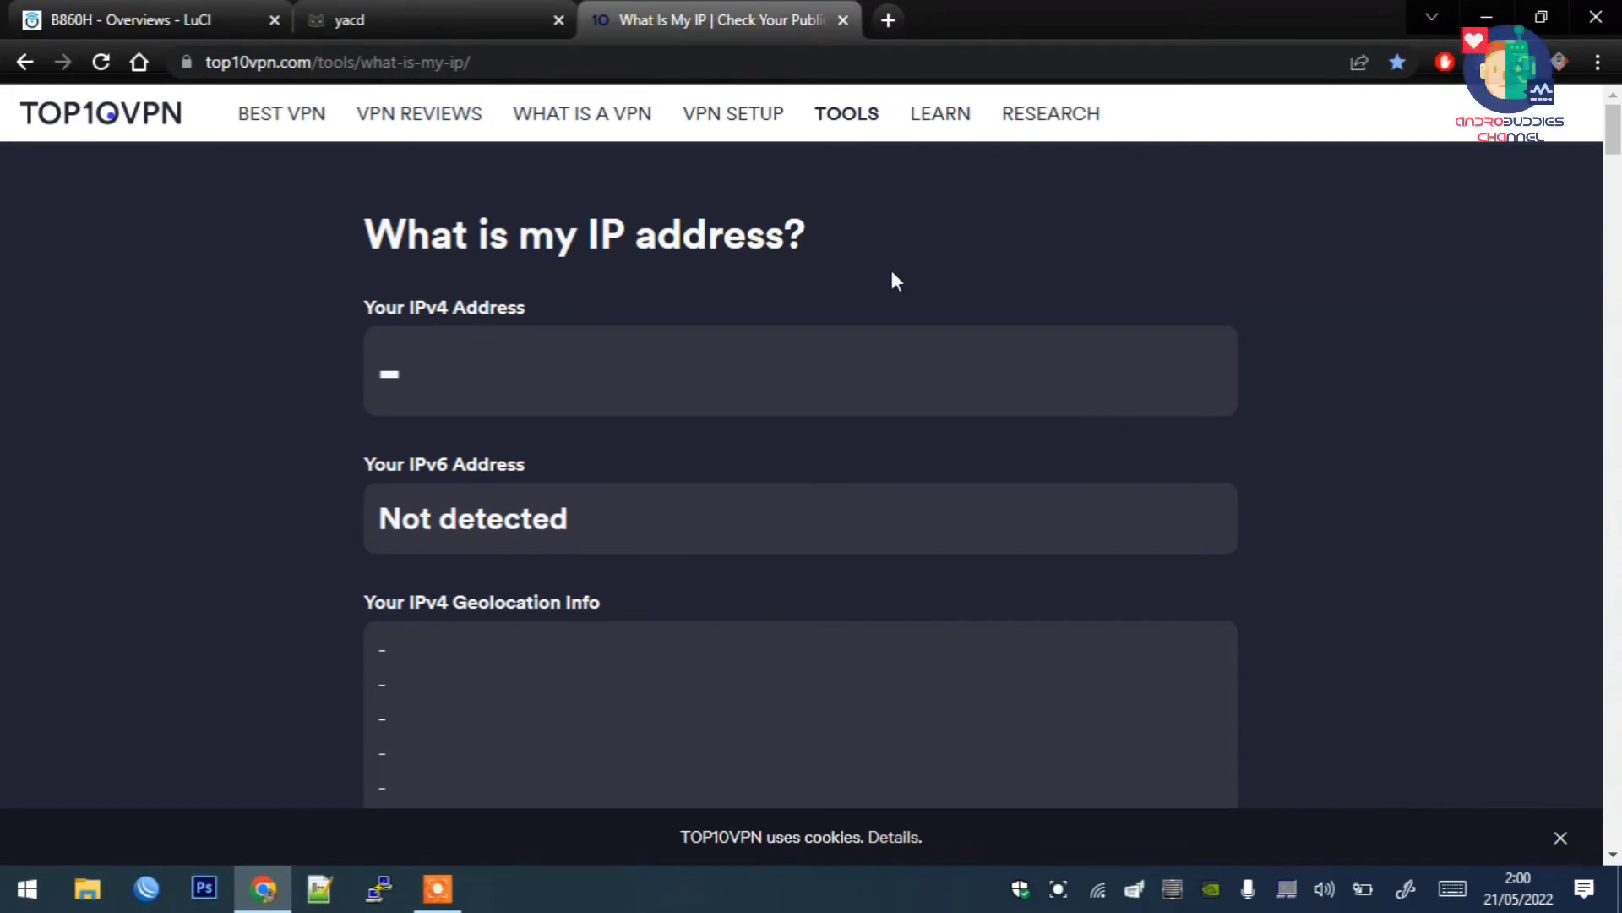
# Step: Filter Yacd's active connections by "netara" and check the proxy chain of the iptools.top10vpn.com host
pyautogui.click(389, 17)
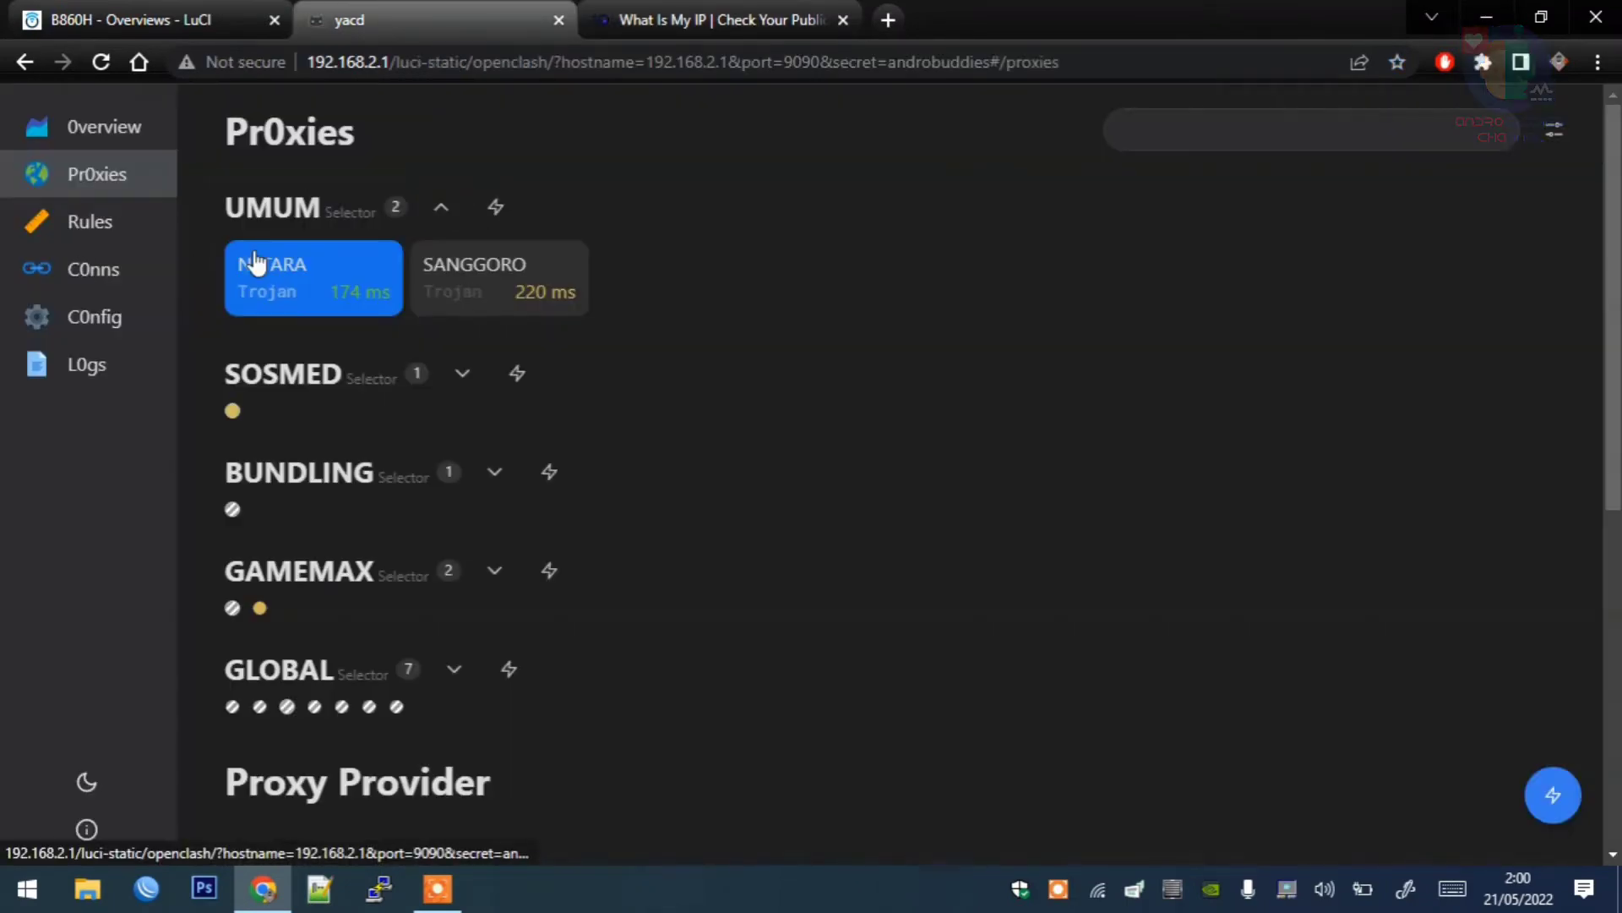
pyautogui.click(93, 268)
pyautogui.click(1217, 199)
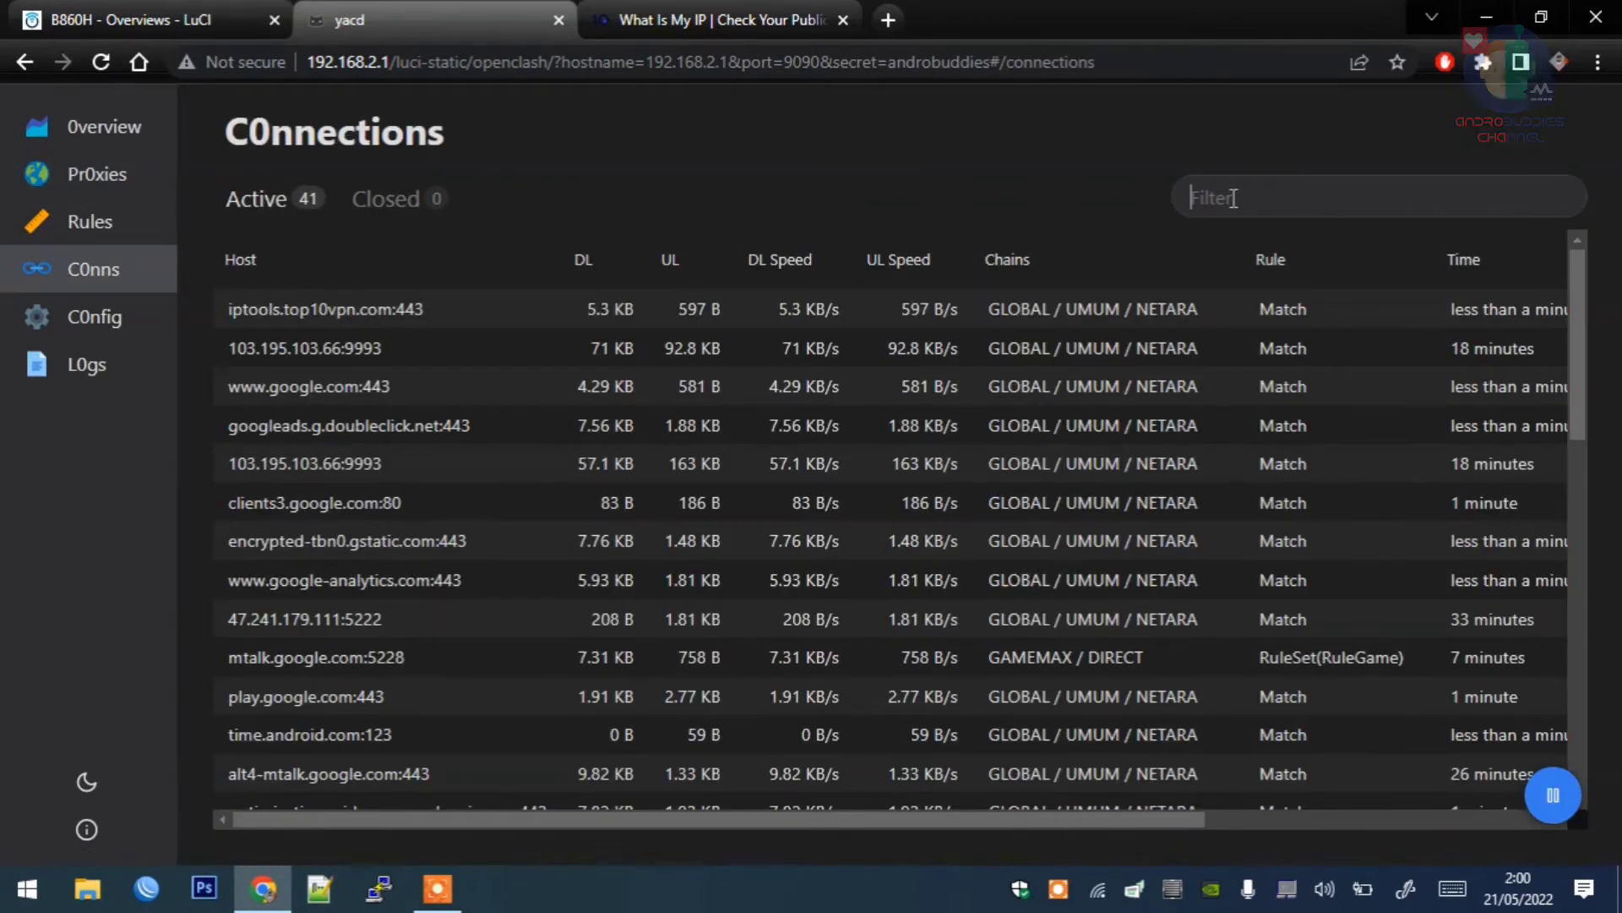
pyautogui.write('netara')
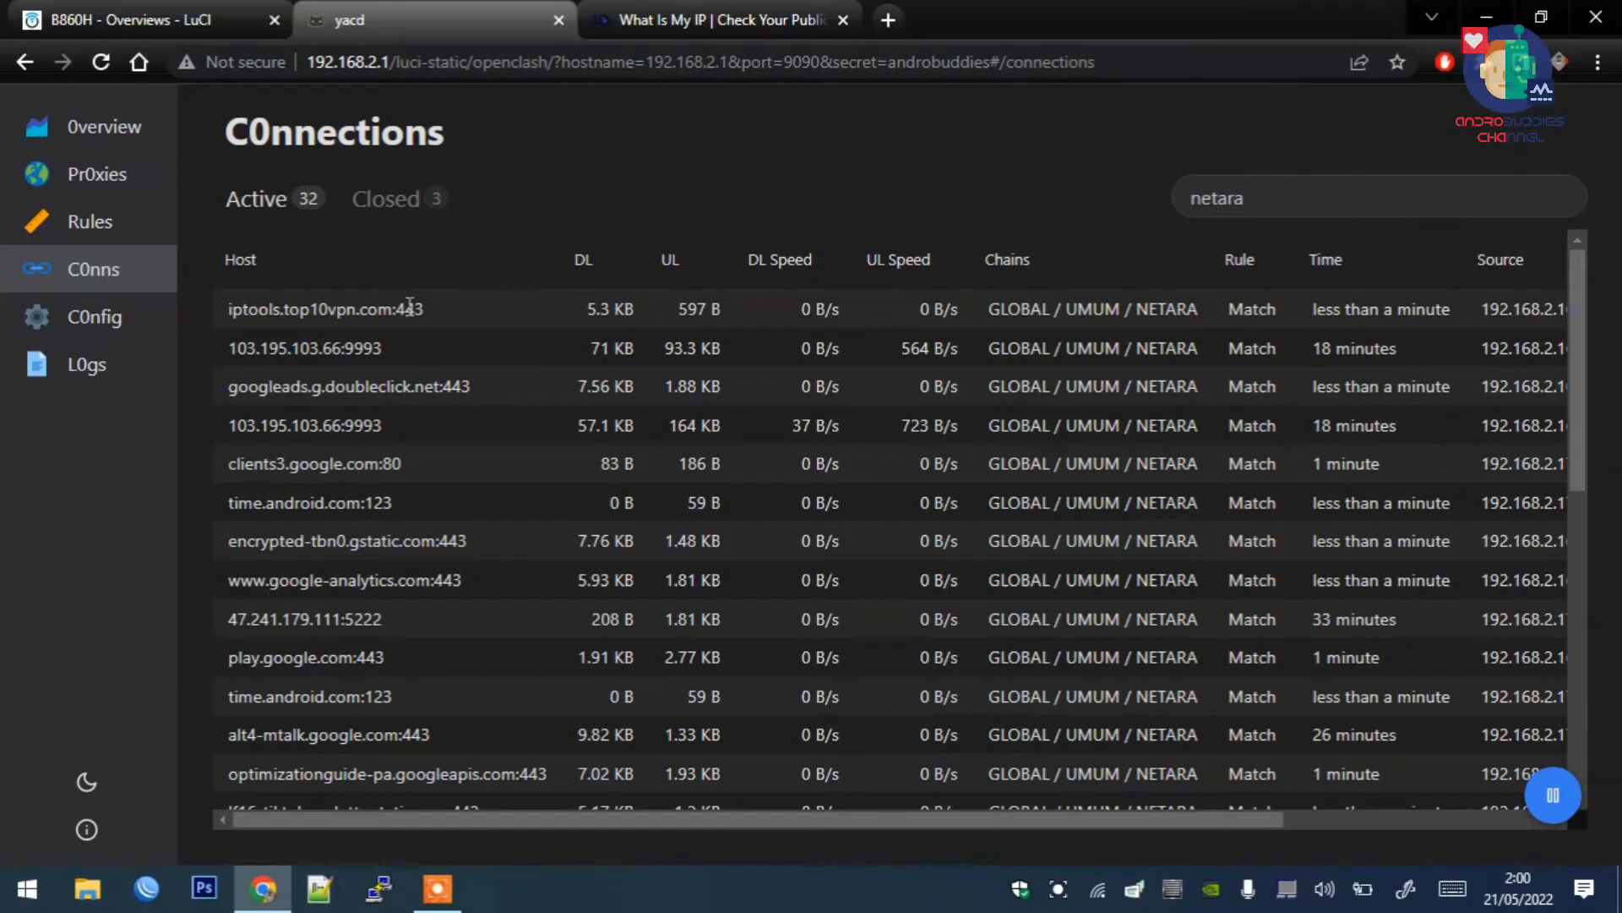
pyautogui.moveTo(229, 309); pyautogui.dragTo(416, 317)
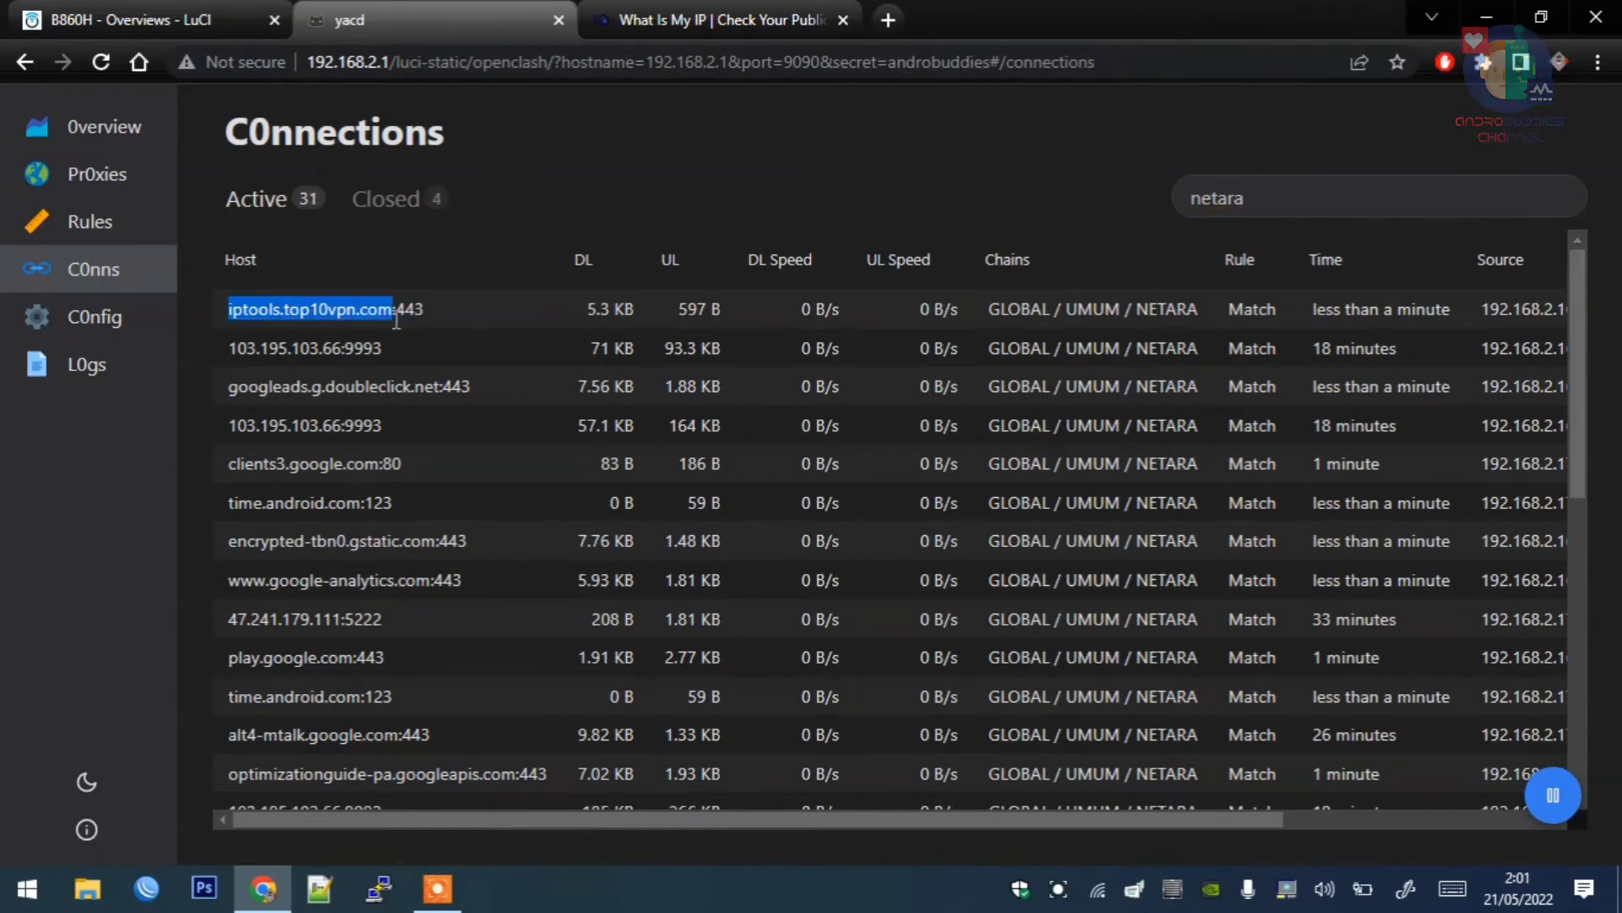
pyautogui.click(1103, 337)
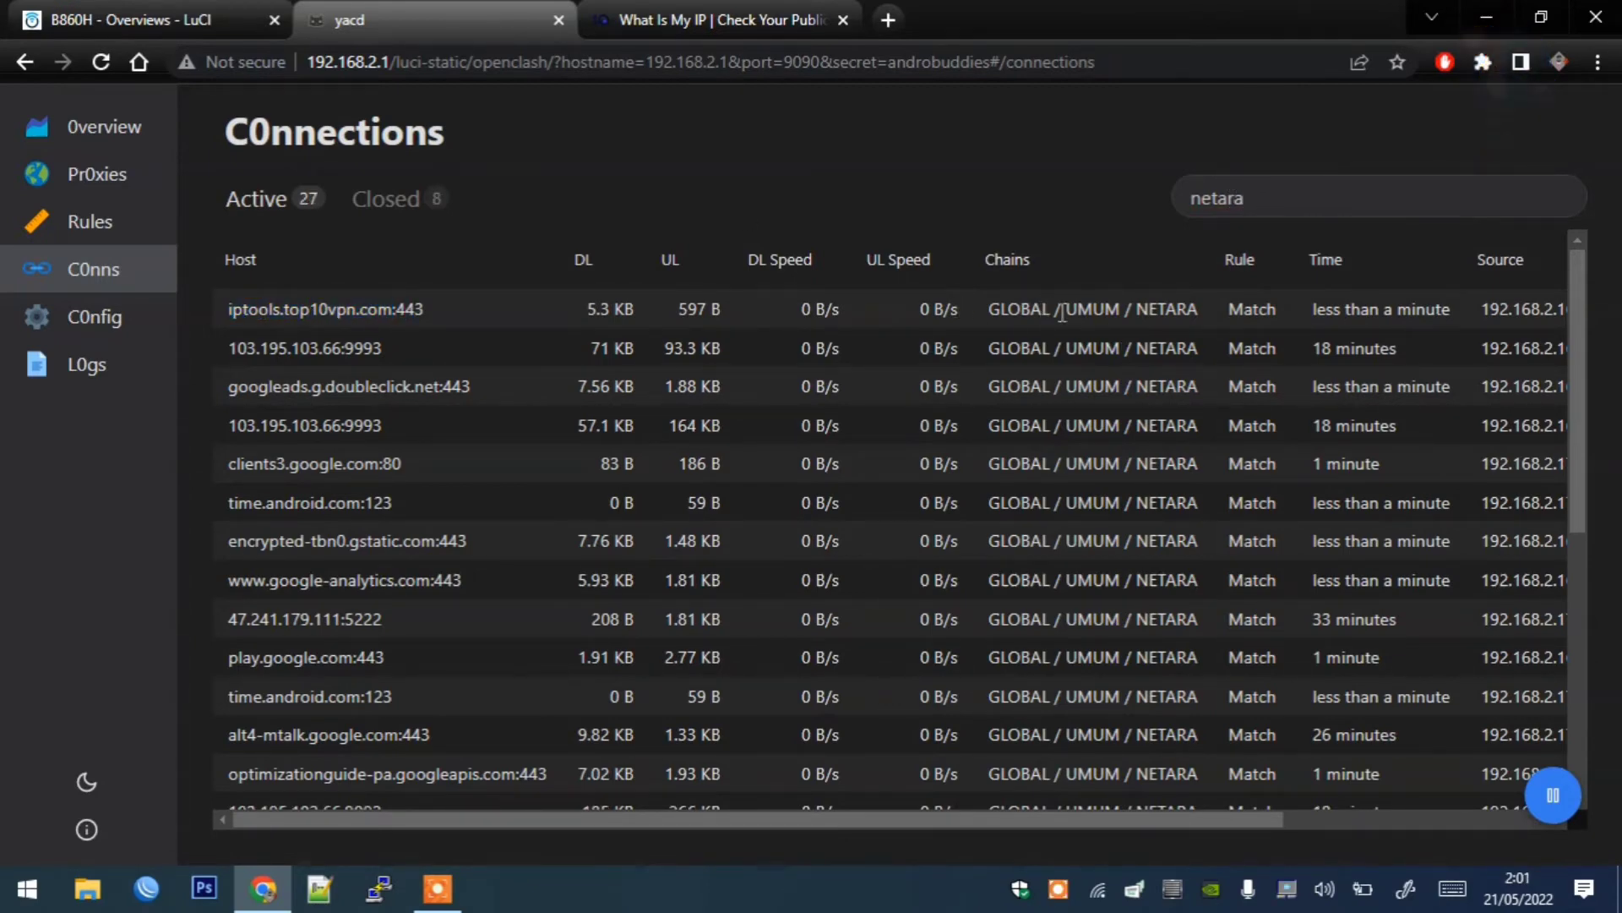
pyautogui.moveTo(1199, 310); pyautogui.dragTo(1031, 309)
pyautogui.click(939, 198)
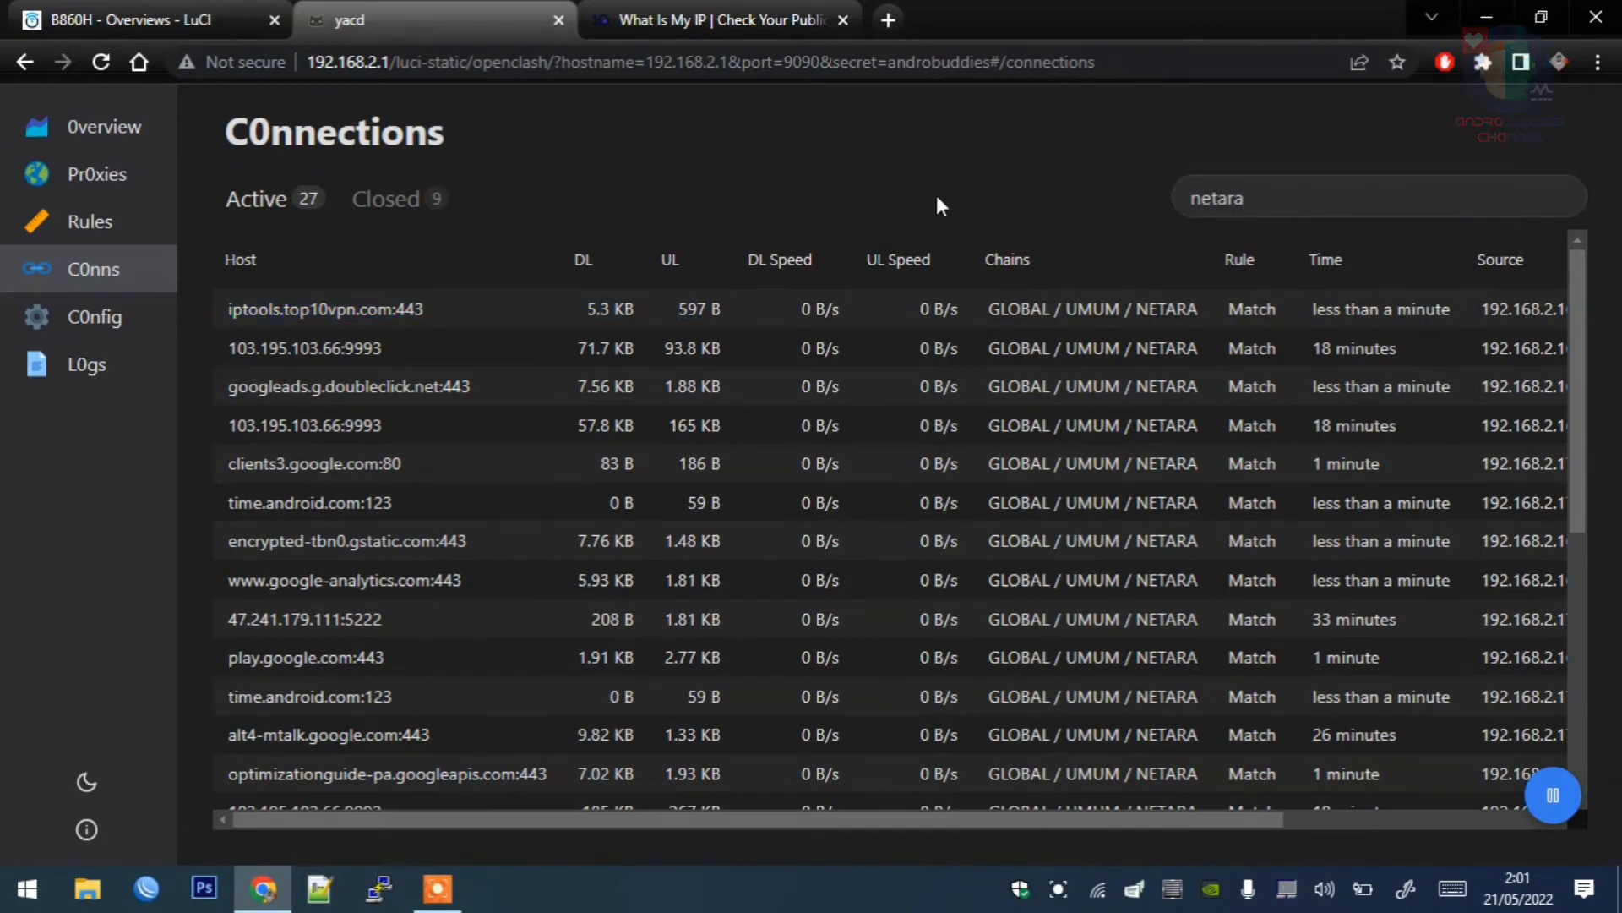
# Step: Switch the UMUM selector group to the SANGGORO proxy and reload the What Is My IP page to check the address
pyautogui.click(80, 173)
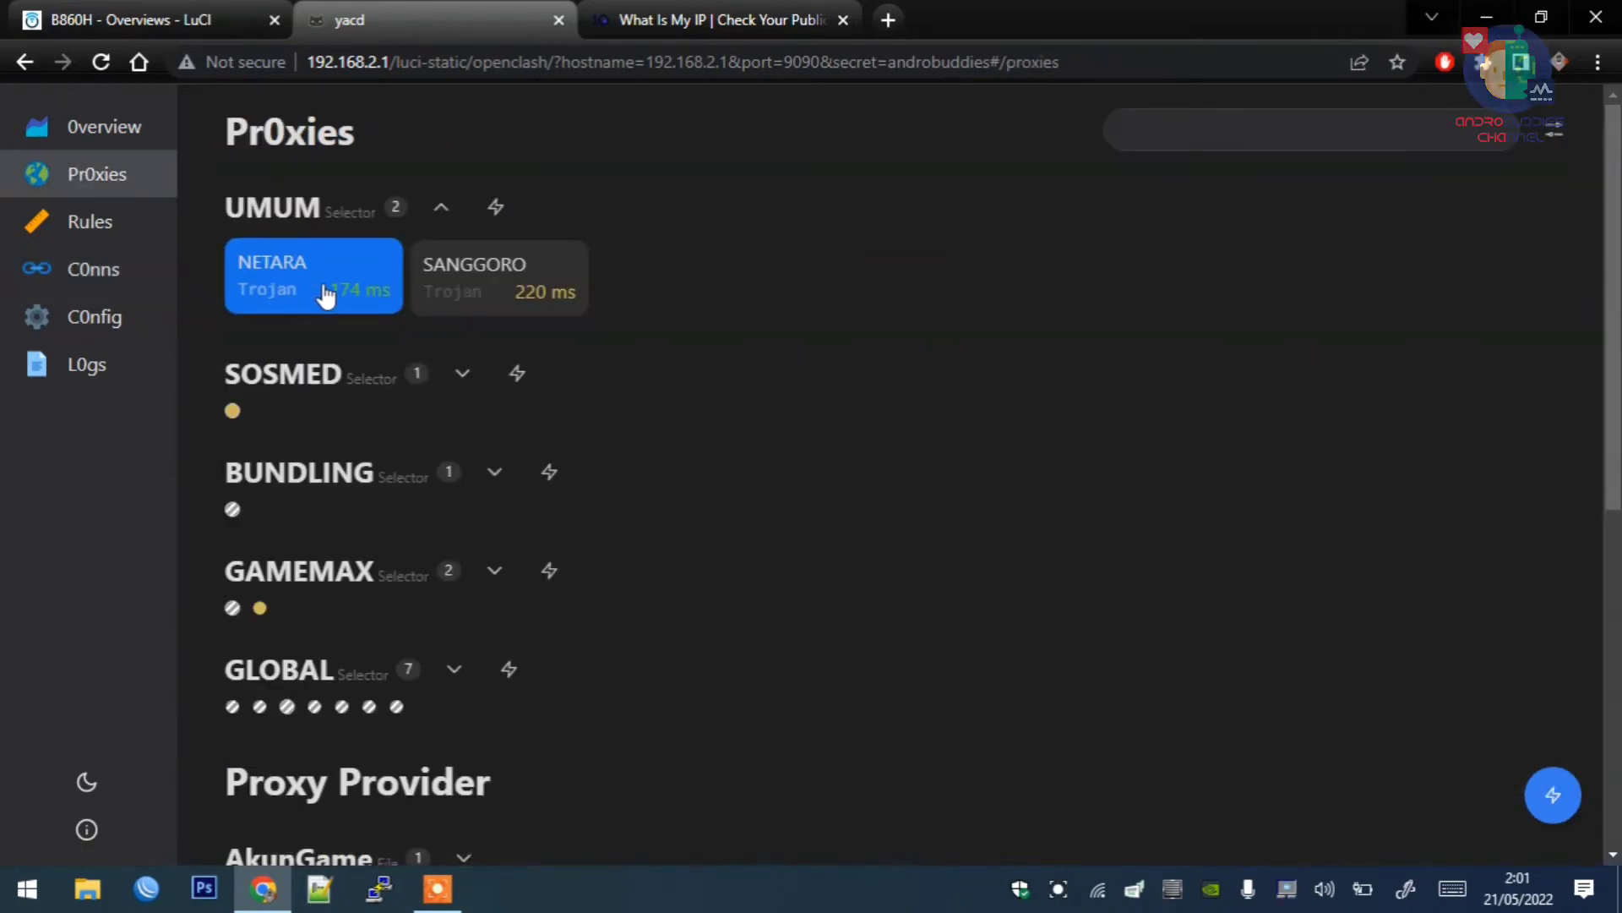
pyautogui.click(543, 286)
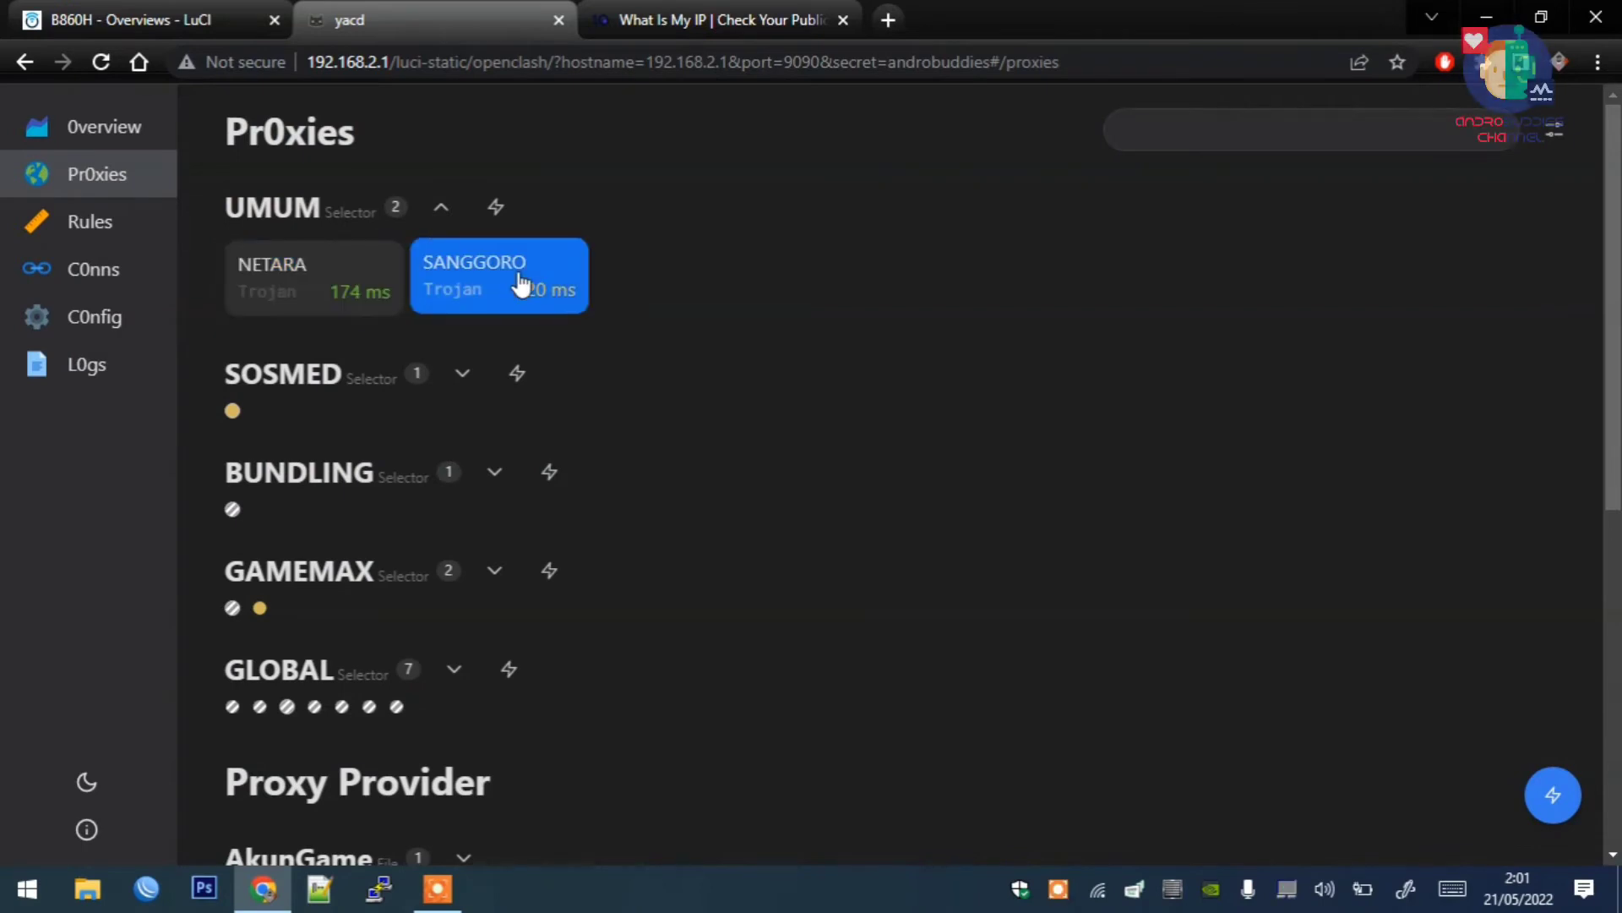
pyautogui.click(725, 10)
pyautogui.click(651, 64)
pyautogui.press('Return')
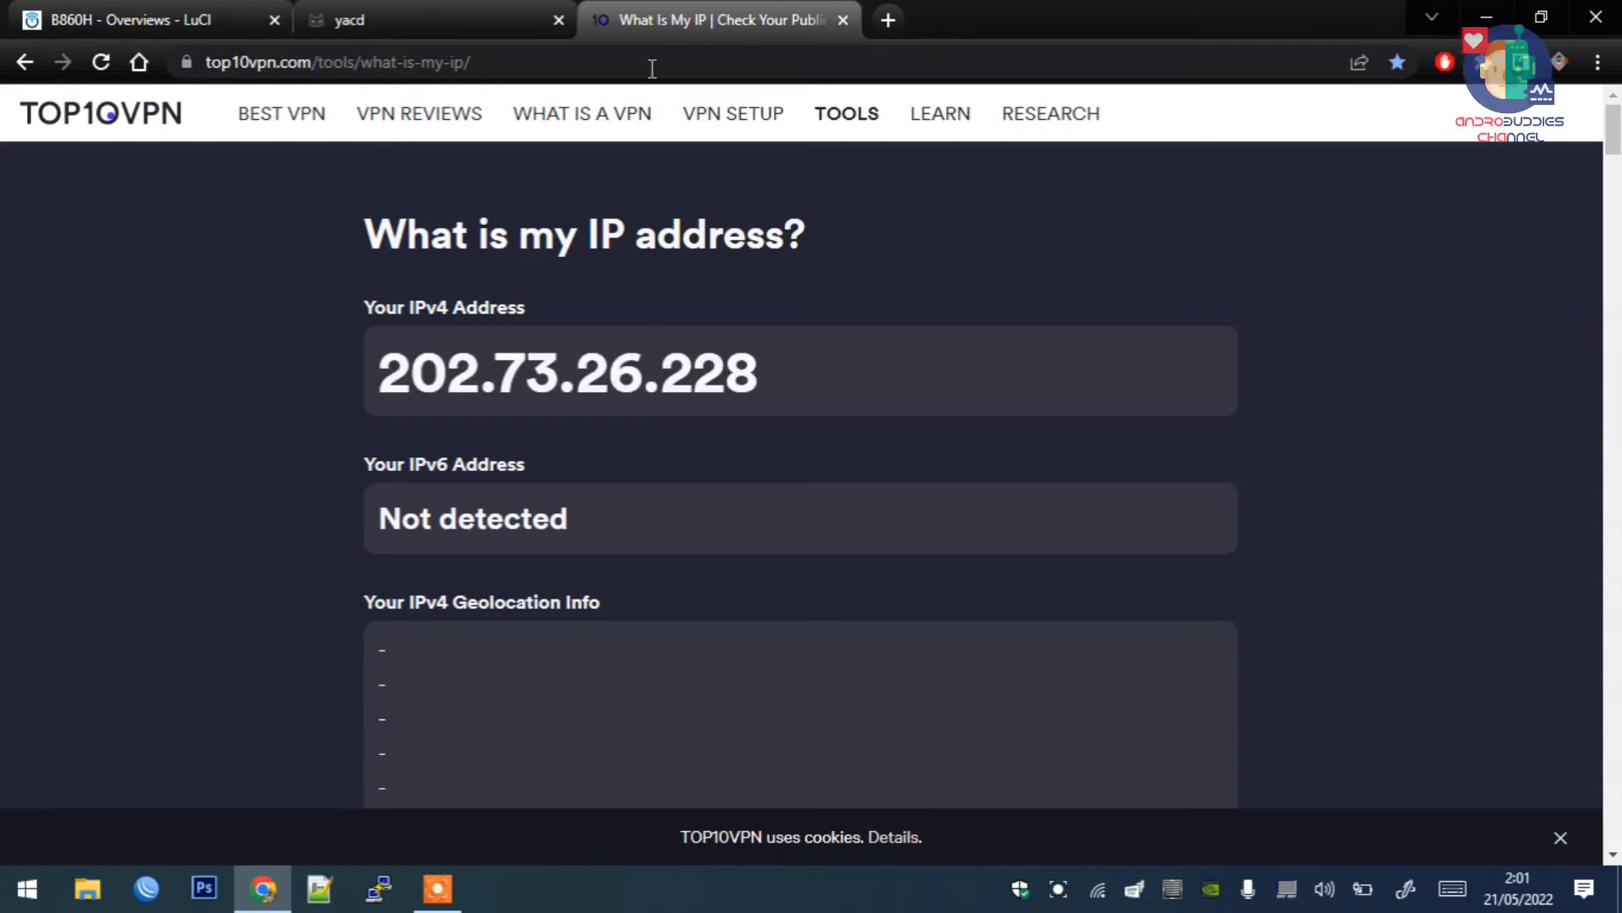
pyautogui.scroll(-5, 1614, 173)
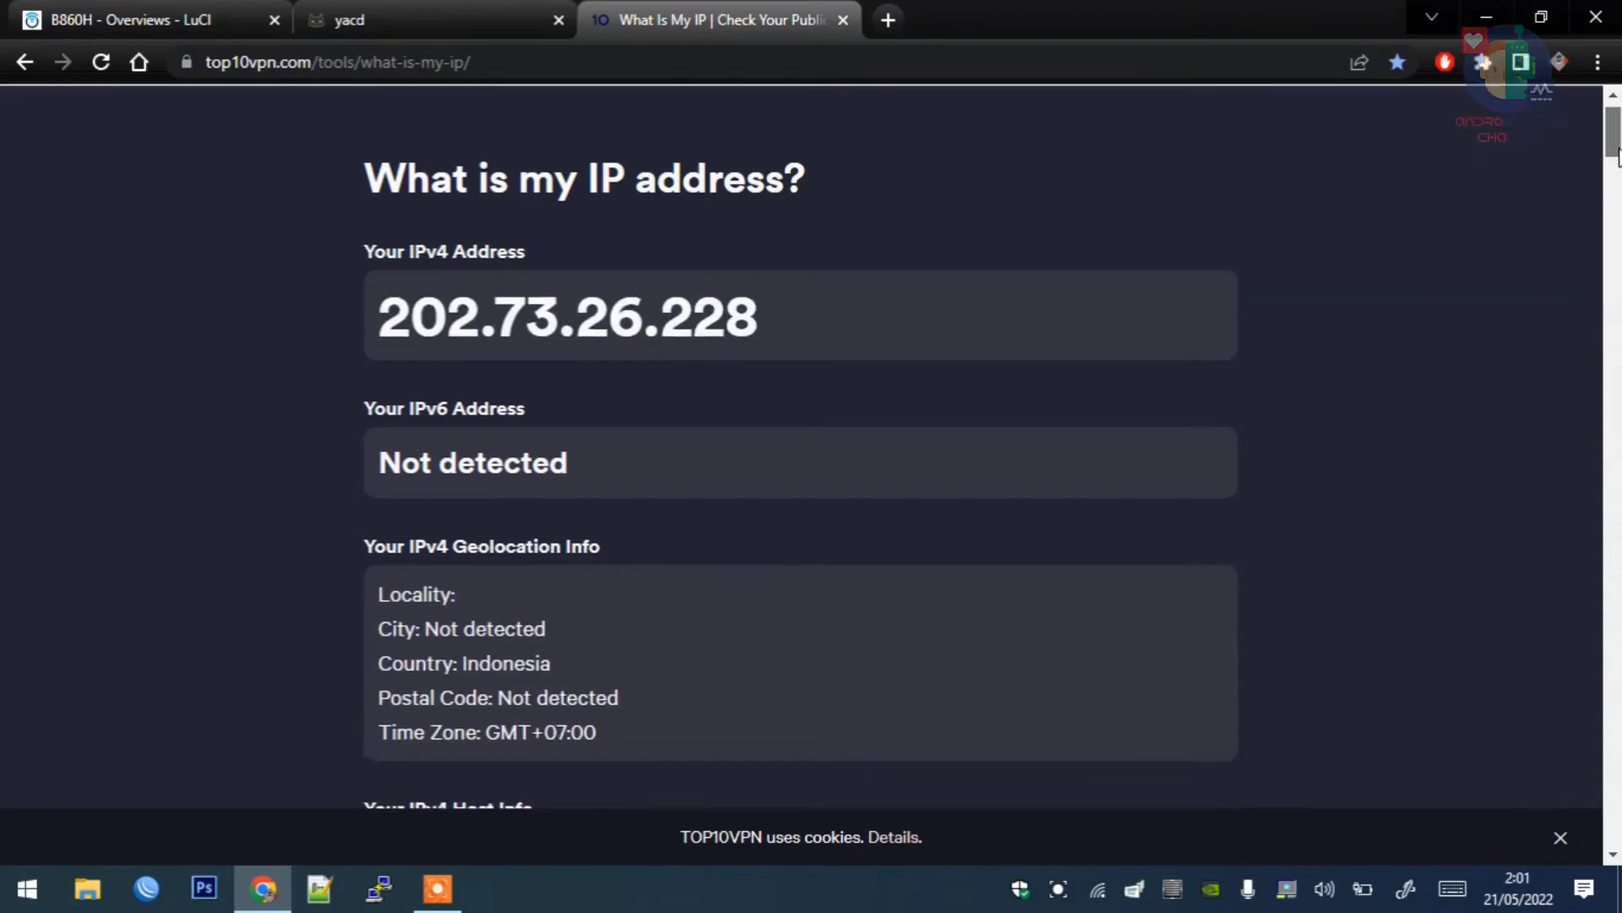
pyautogui.scroll(5, 1615, 174)
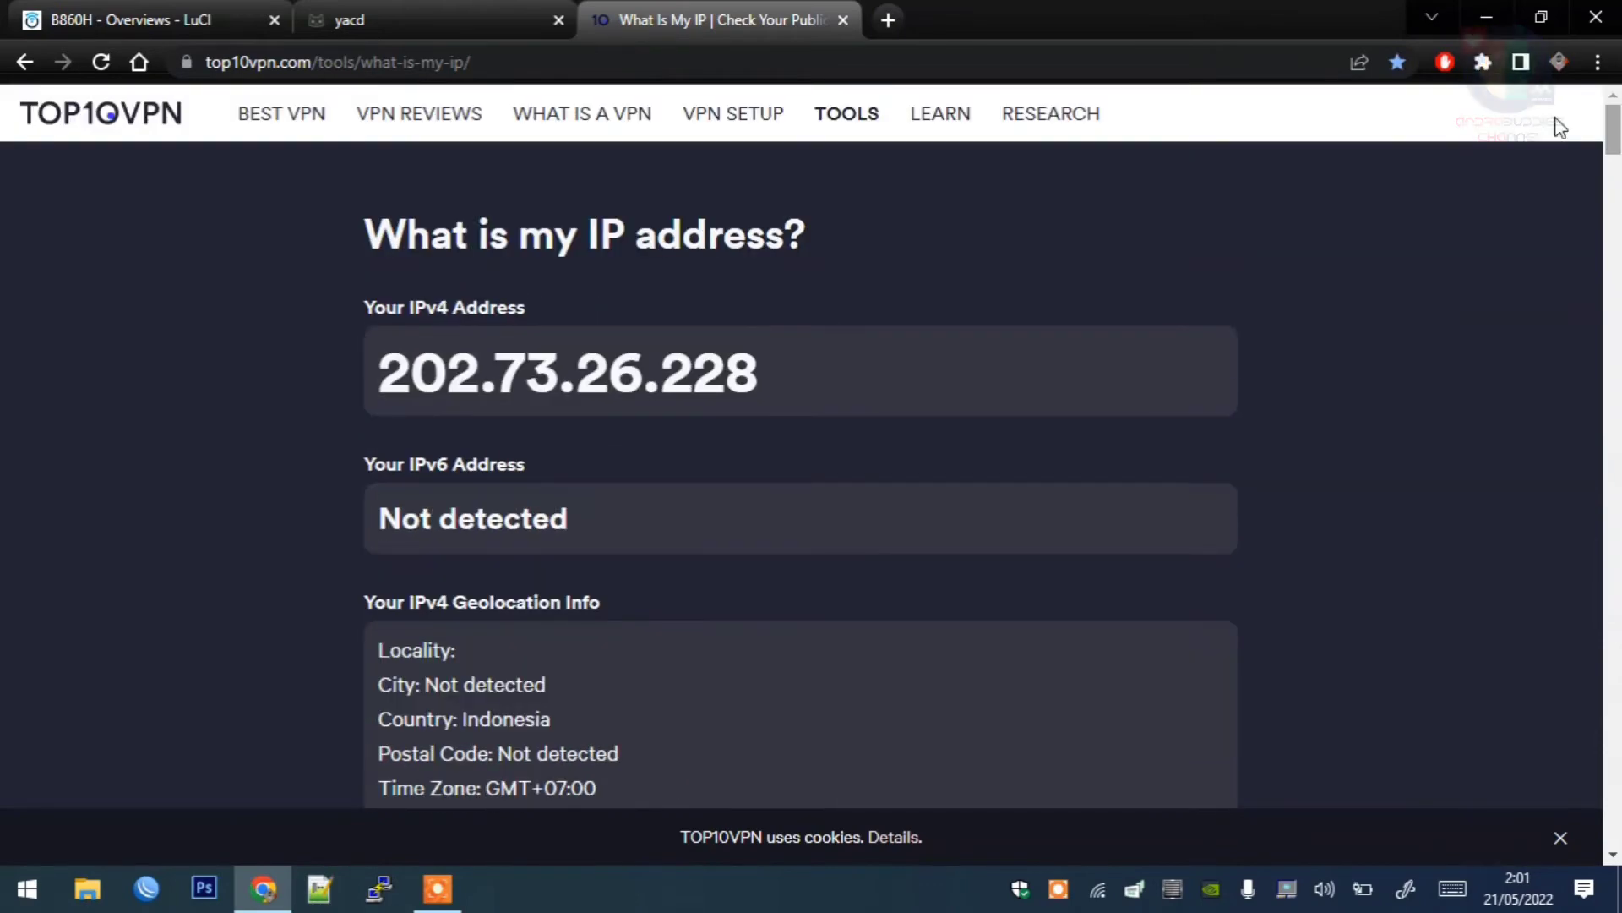
# Step: Try filtering the active connections by "ip", and filter them by "sa" to check the traffic using SANGGORO
pyautogui.click(388, 17)
pyautogui.click(116, 261)
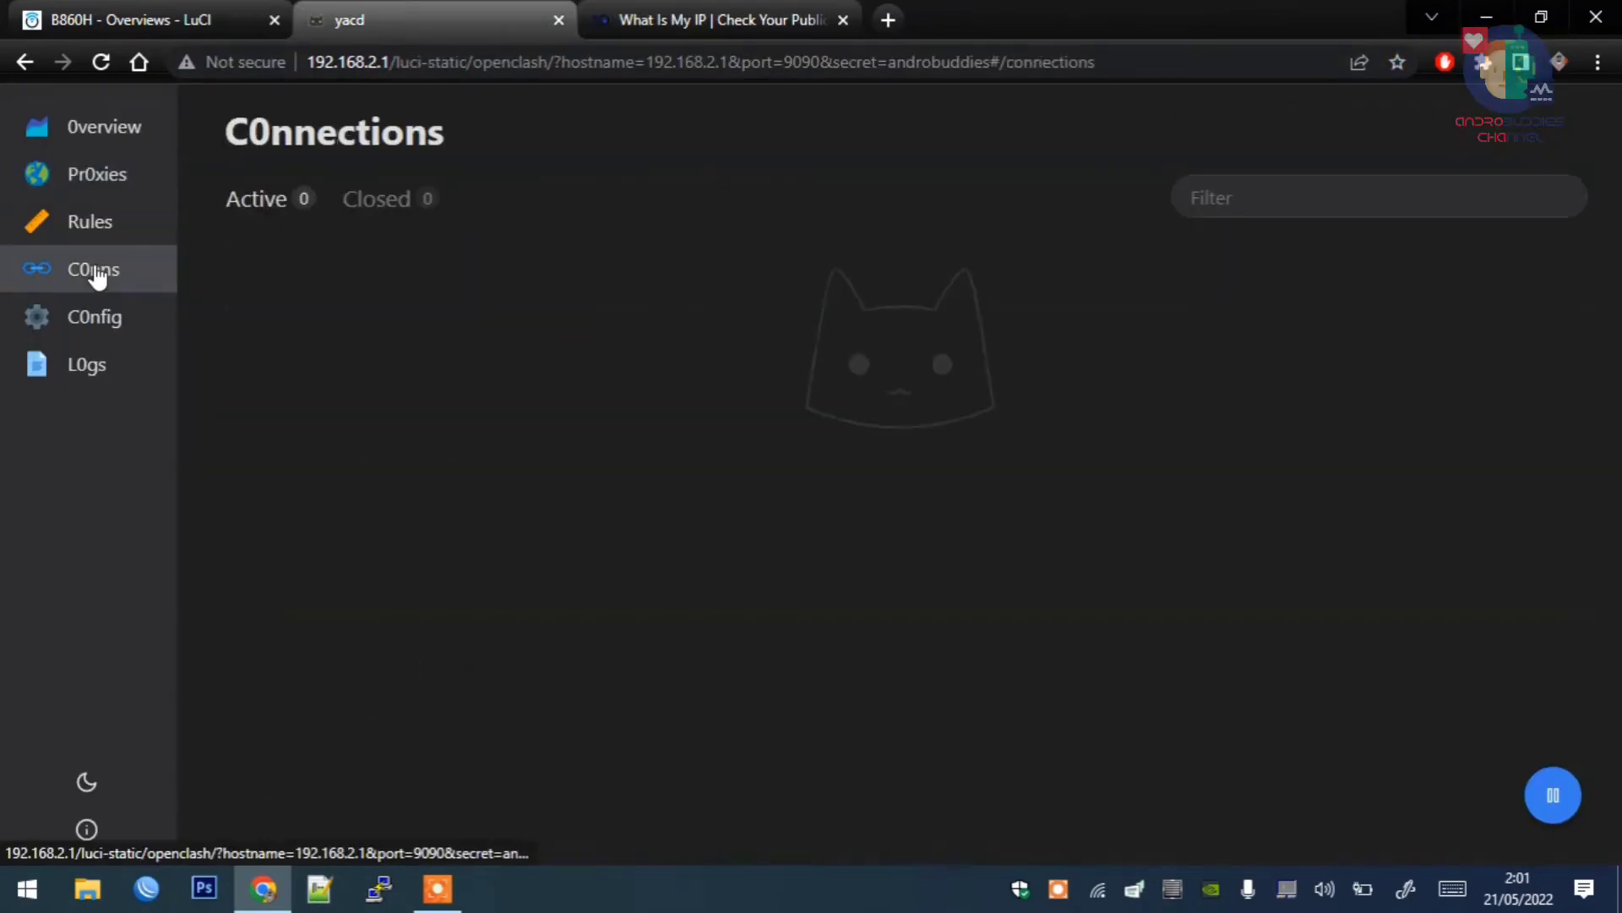
pyautogui.click(1193, 201)
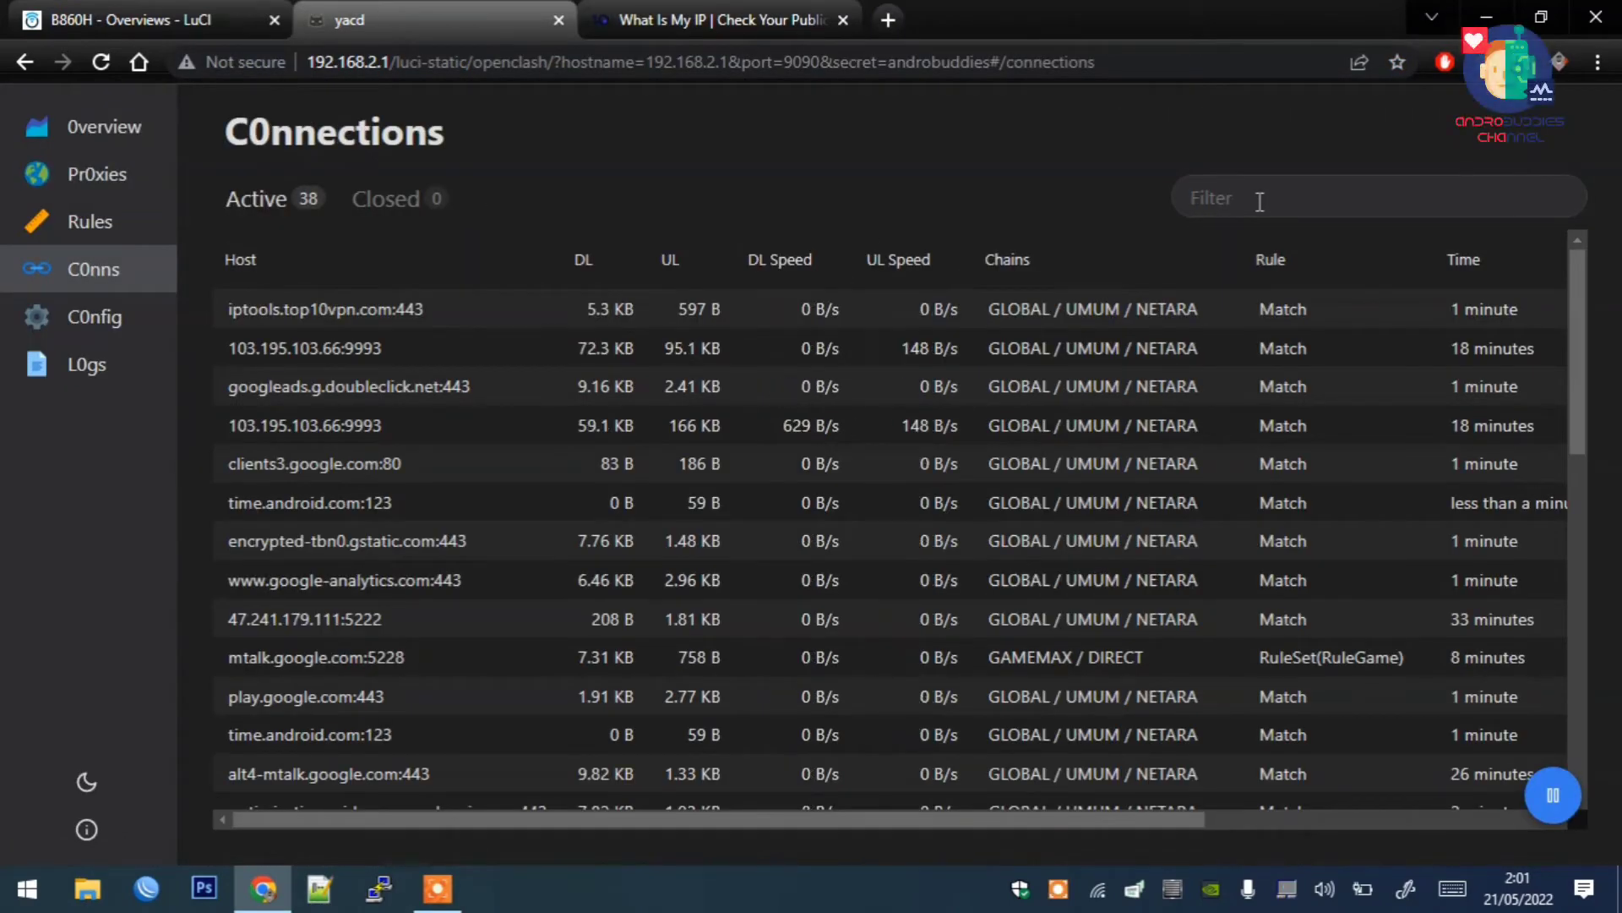
pyautogui.write('ip')
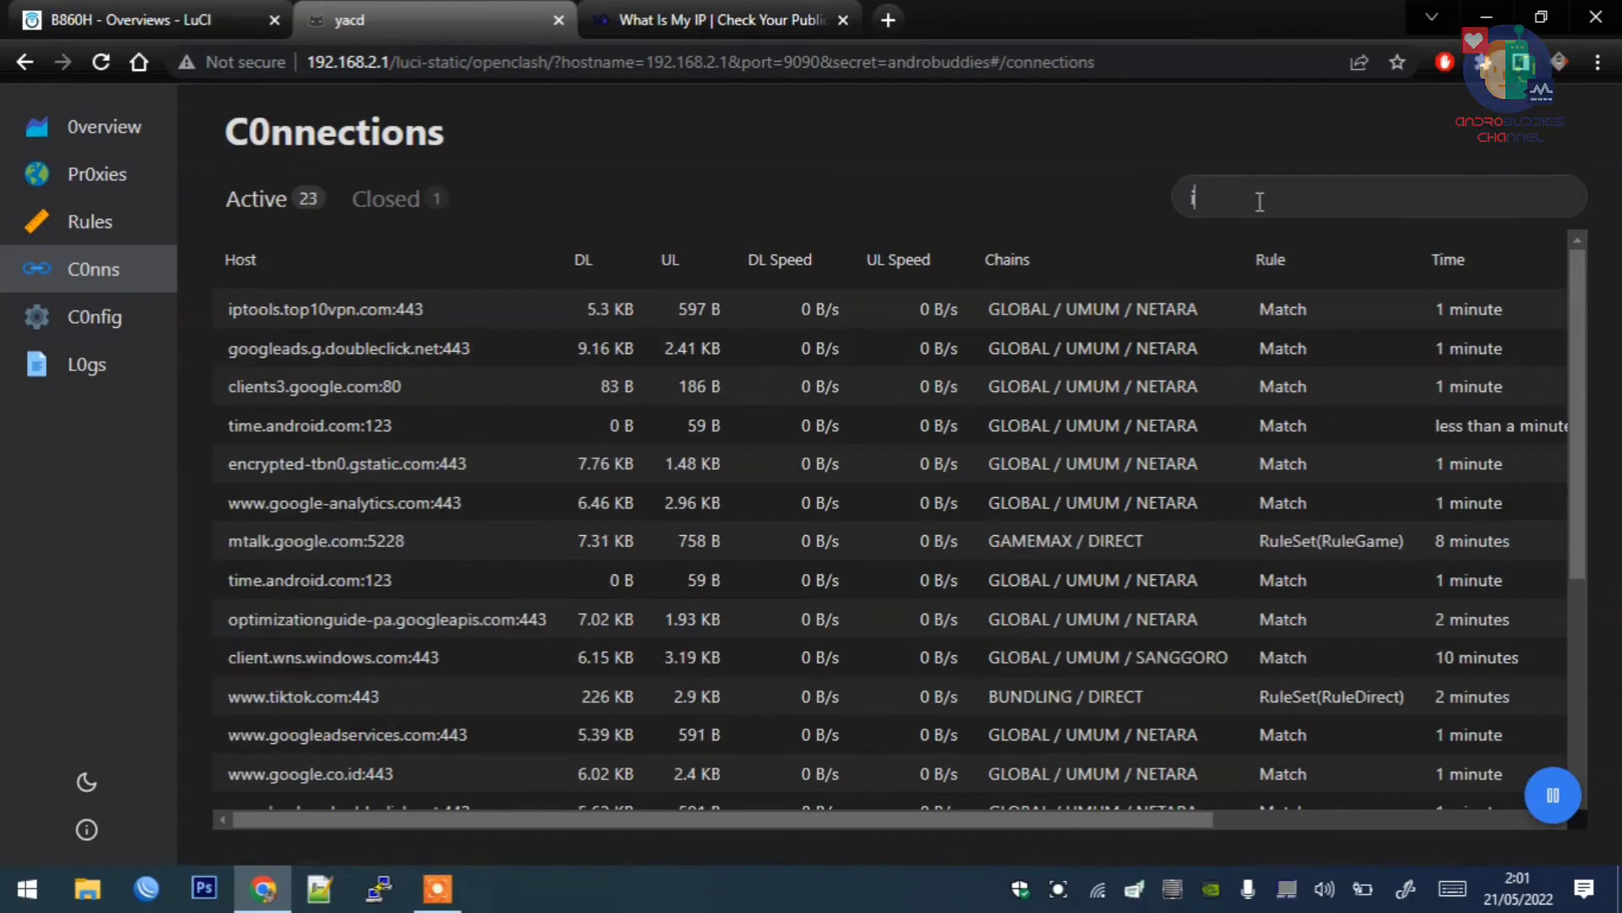
pyautogui.press('BackSpace')
pyautogui.press('BackSpace')
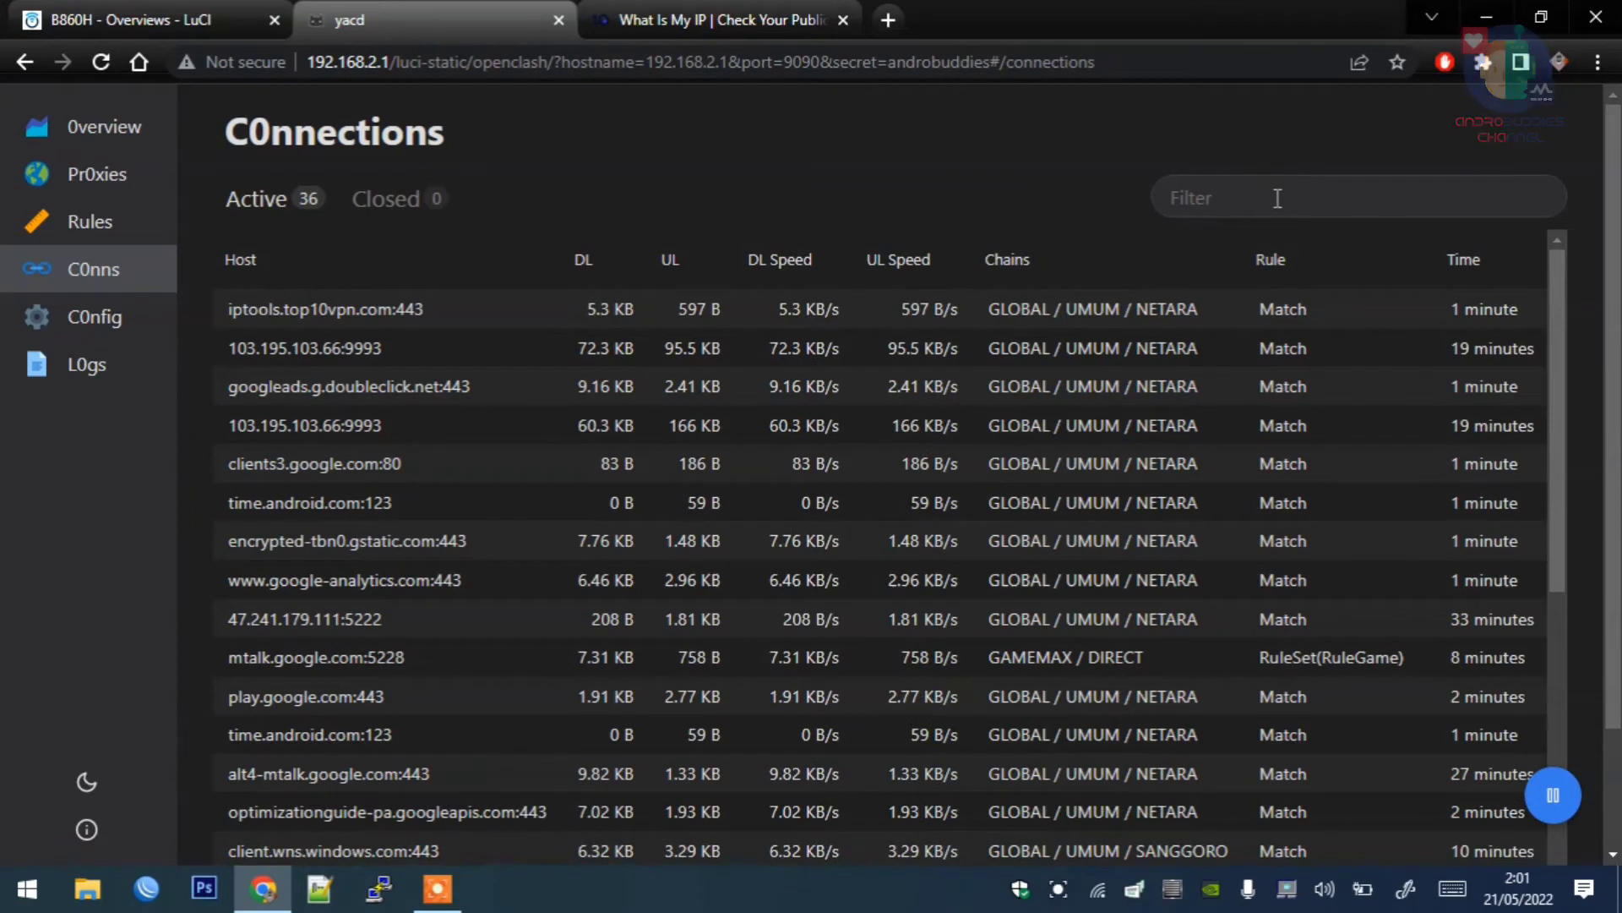
pyautogui.write('ip')
pyautogui.press('BackSpace')
pyautogui.press('BackSpace')
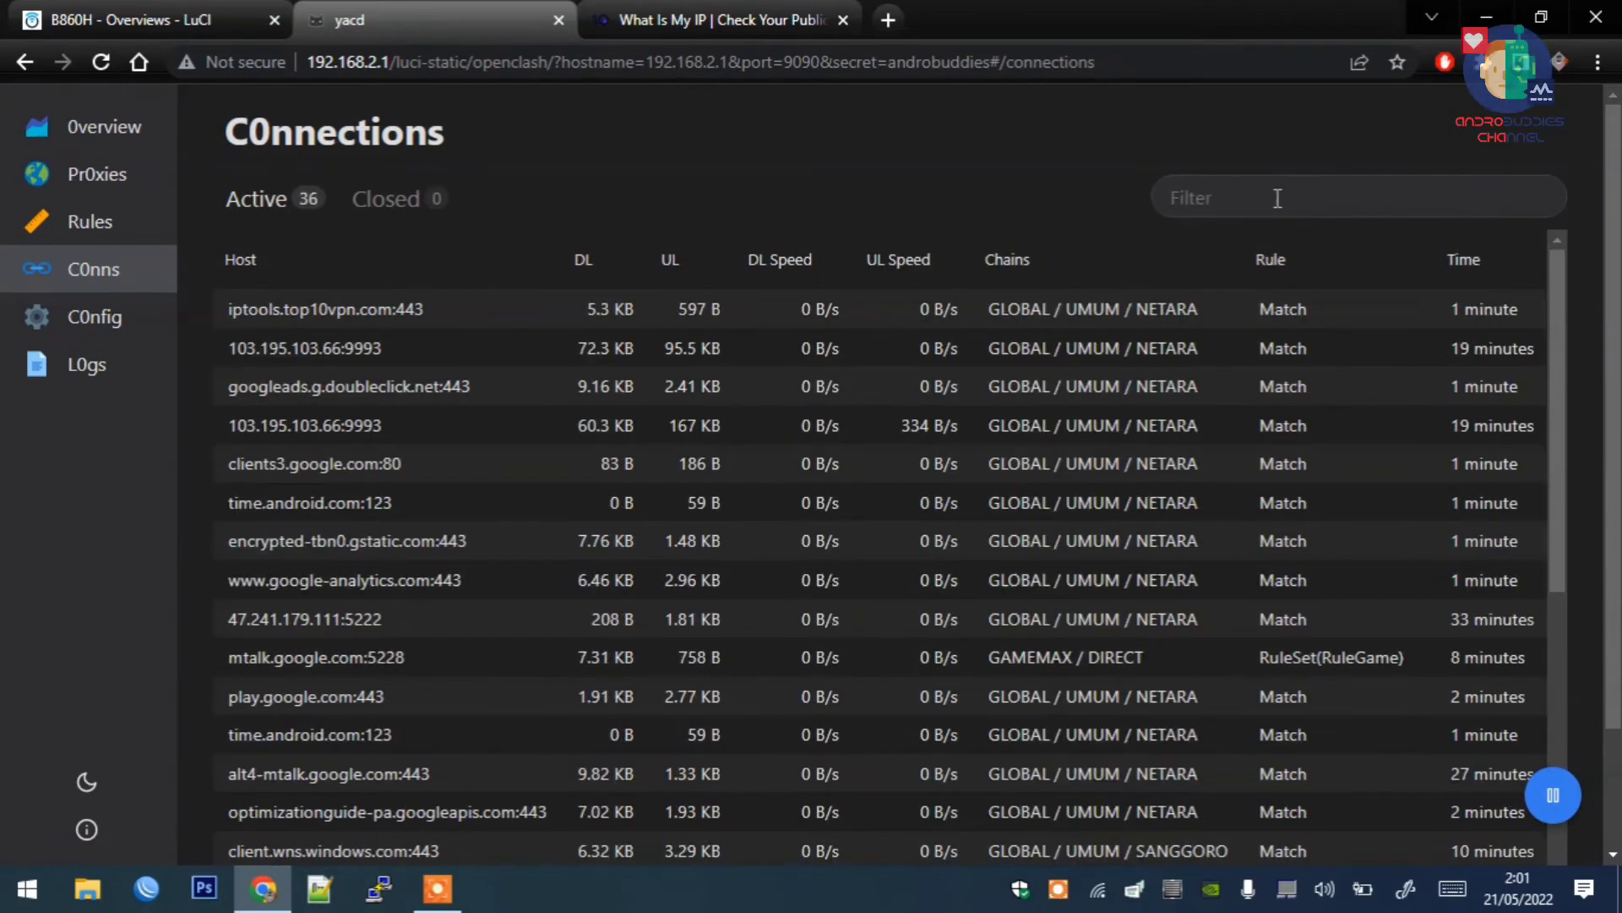
pyautogui.write('sa')
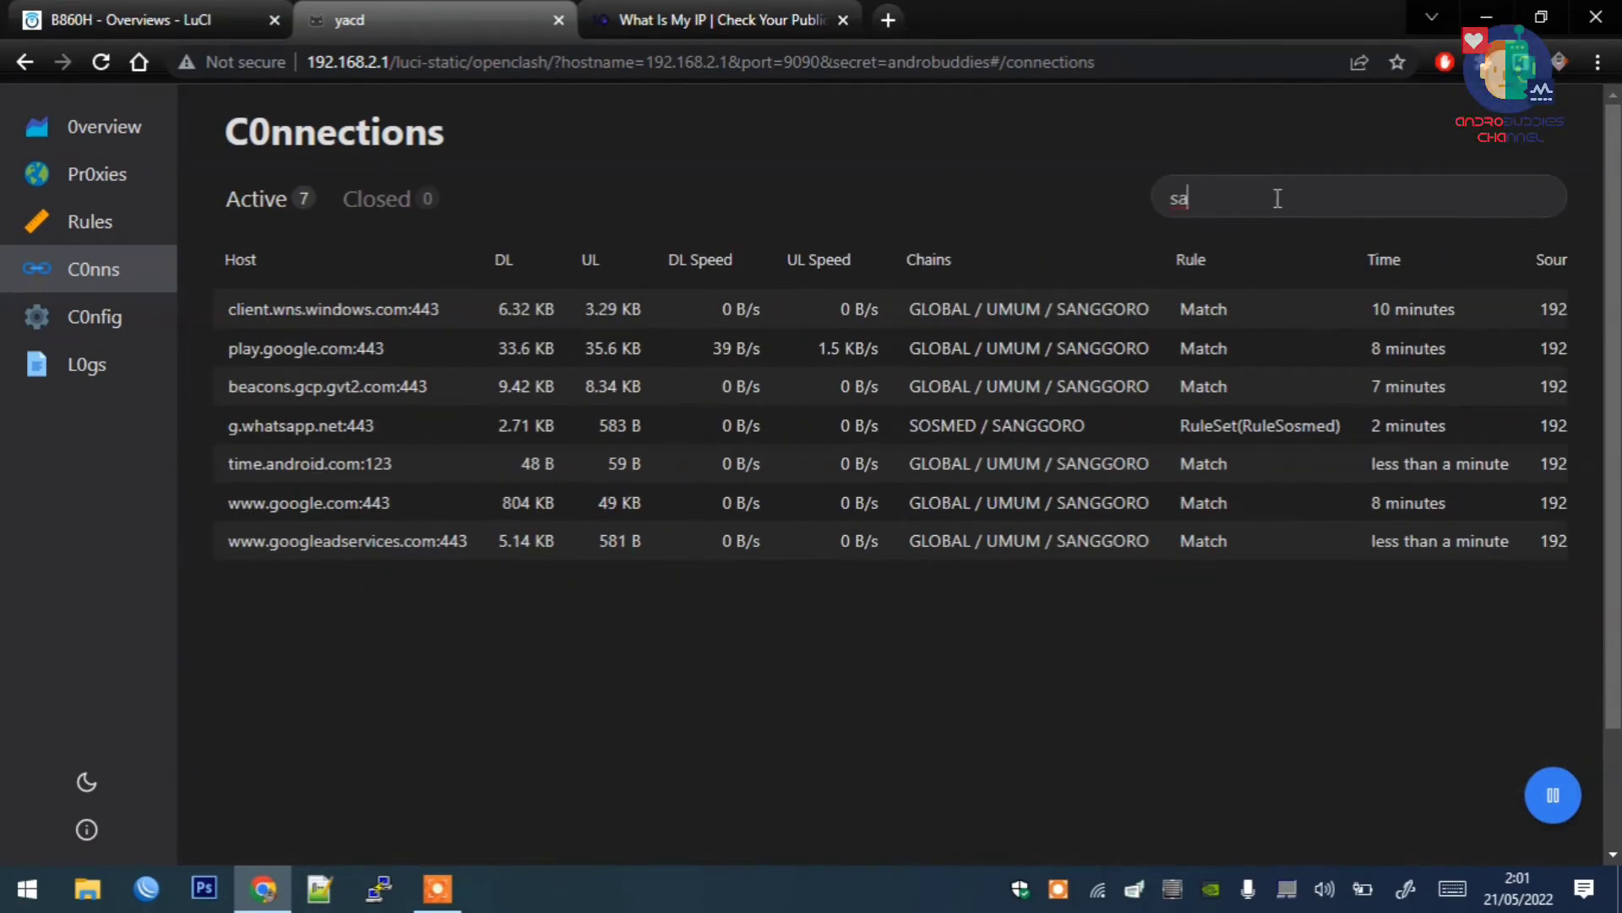
# Step: Shorten the IP-check page's address to top10vpn.com and load the site's home page
pyautogui.click(751, 12)
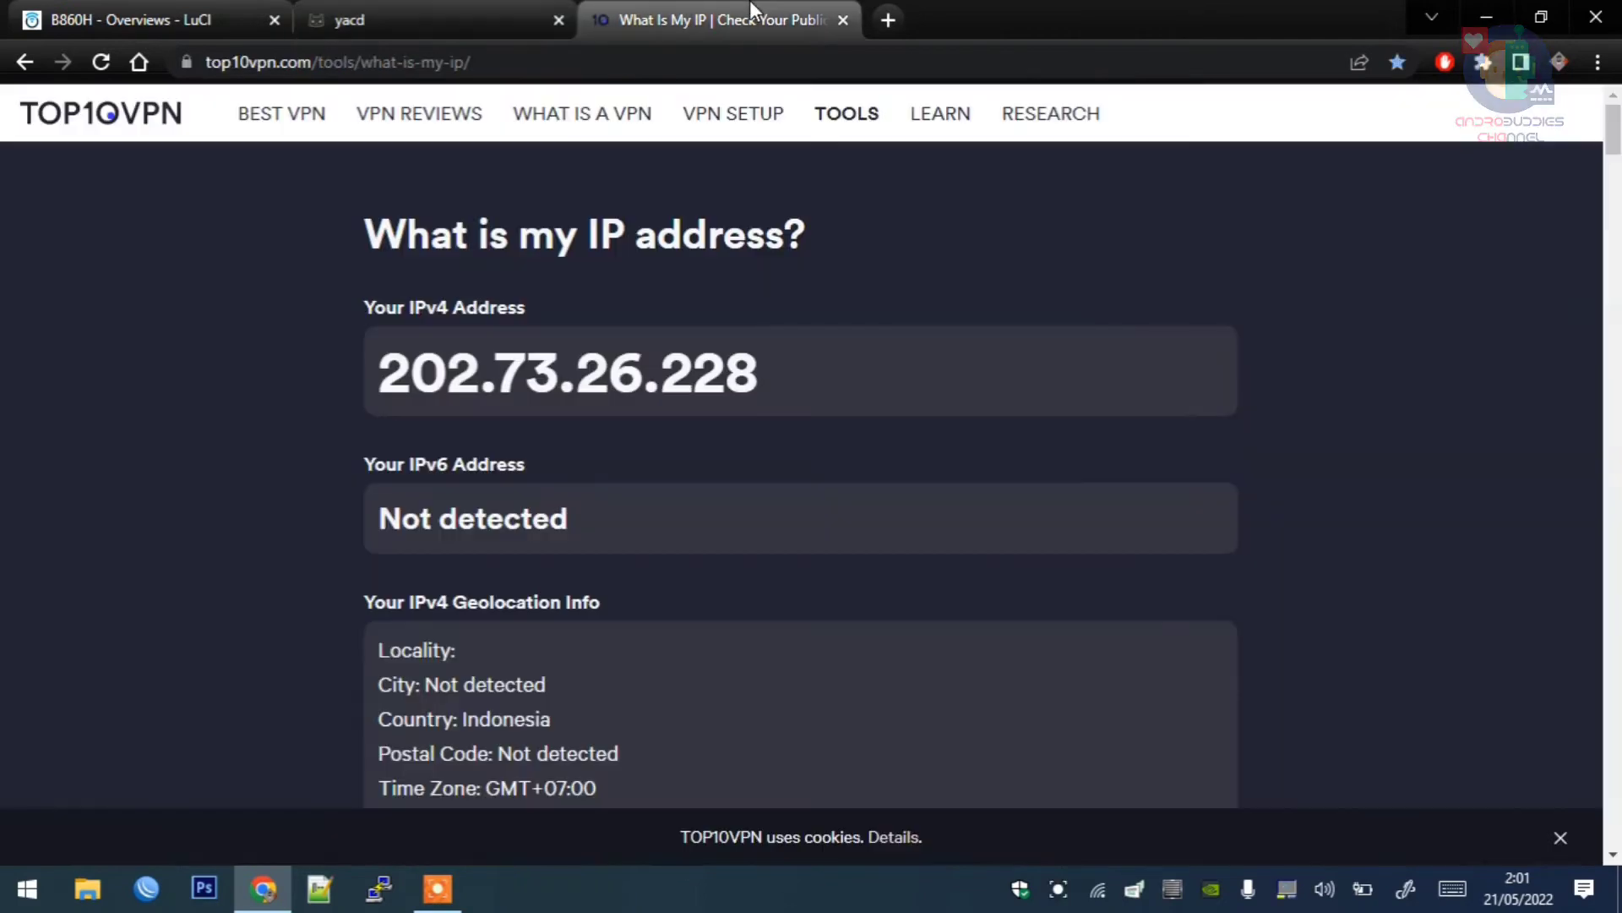
pyautogui.click(566, 59)
pyautogui.click(565, 59)
pyautogui.press('BackSpace')
pyautogui.press('BackSpace')
pyautogui.press('BackSpace')
pyautogui.press('BackSpace')
pyautogui.press('BackSpace')
pyautogui.press('BackSpace')
pyautogui.press('BackSpace')
pyautogui.press('BackSpace')
pyautogui.press('BackSpace')
pyautogui.press('BackSpace')
pyautogui.press('BackSpace')
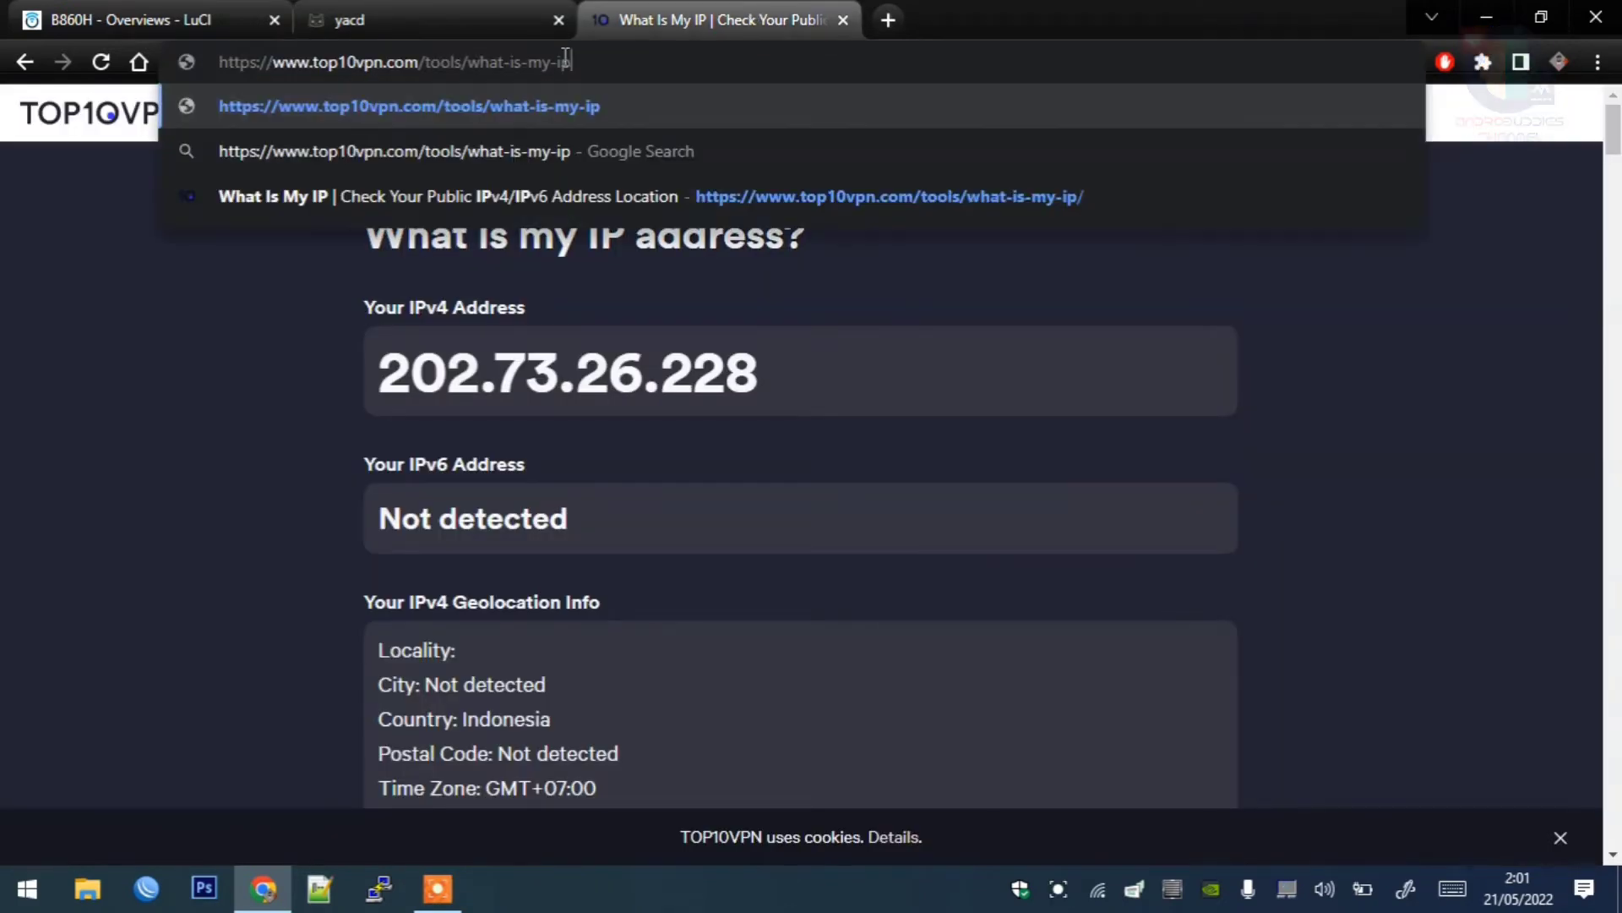
pyautogui.press('BackSpace')
pyautogui.press('BackSpace')
pyautogui.press('BackSpace')
pyautogui.press('BackSpace')
pyautogui.press('BackSpace')
pyautogui.press('BackSpace')
pyautogui.press('BackSpace')
pyautogui.press('BackSpace')
pyautogui.press('BackSpace')
pyautogui.press('Return')
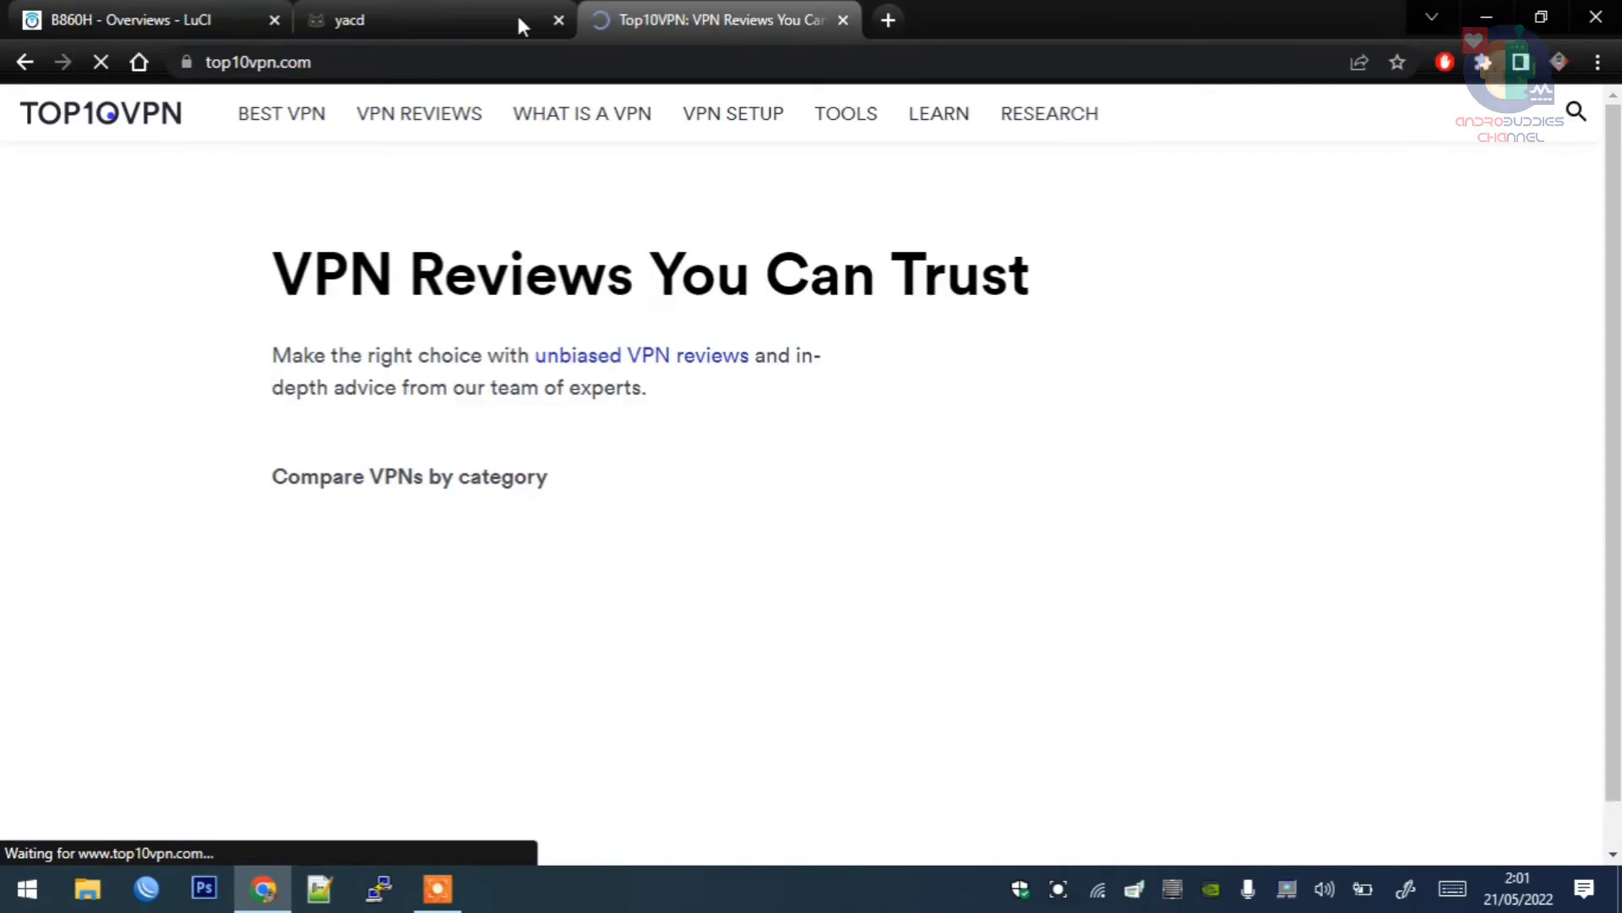
# Step: Check Yacd's connections for the top10vpn.com visit, reopening the list and filtering it by "sa" again
pyautogui.click(445, 17)
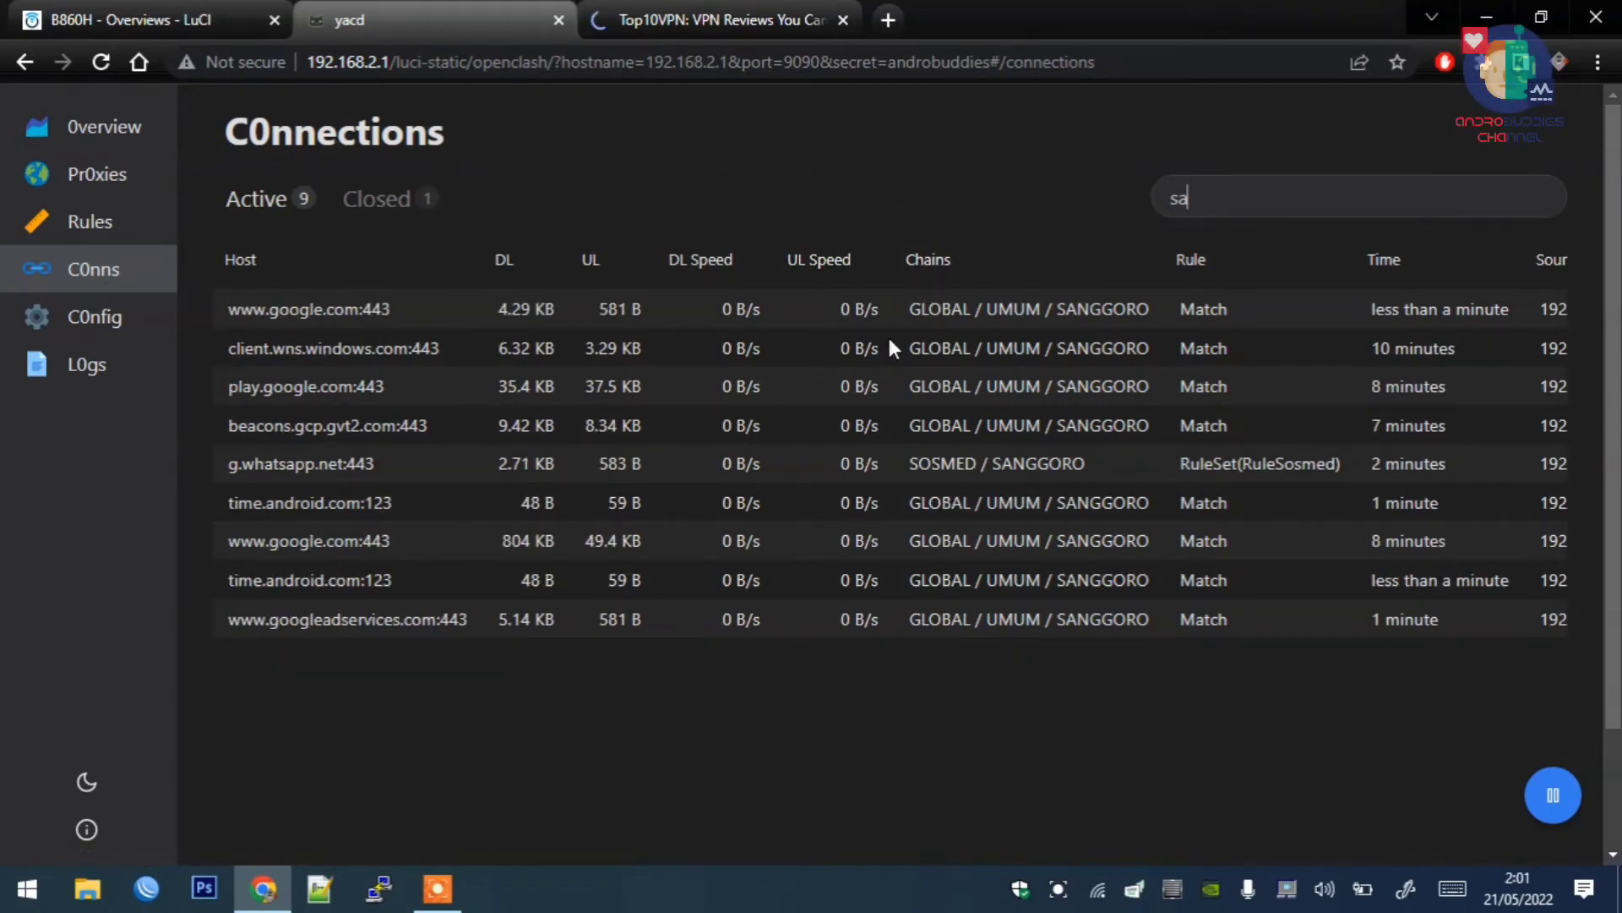
pyautogui.click(95, 223)
pyautogui.click(102, 272)
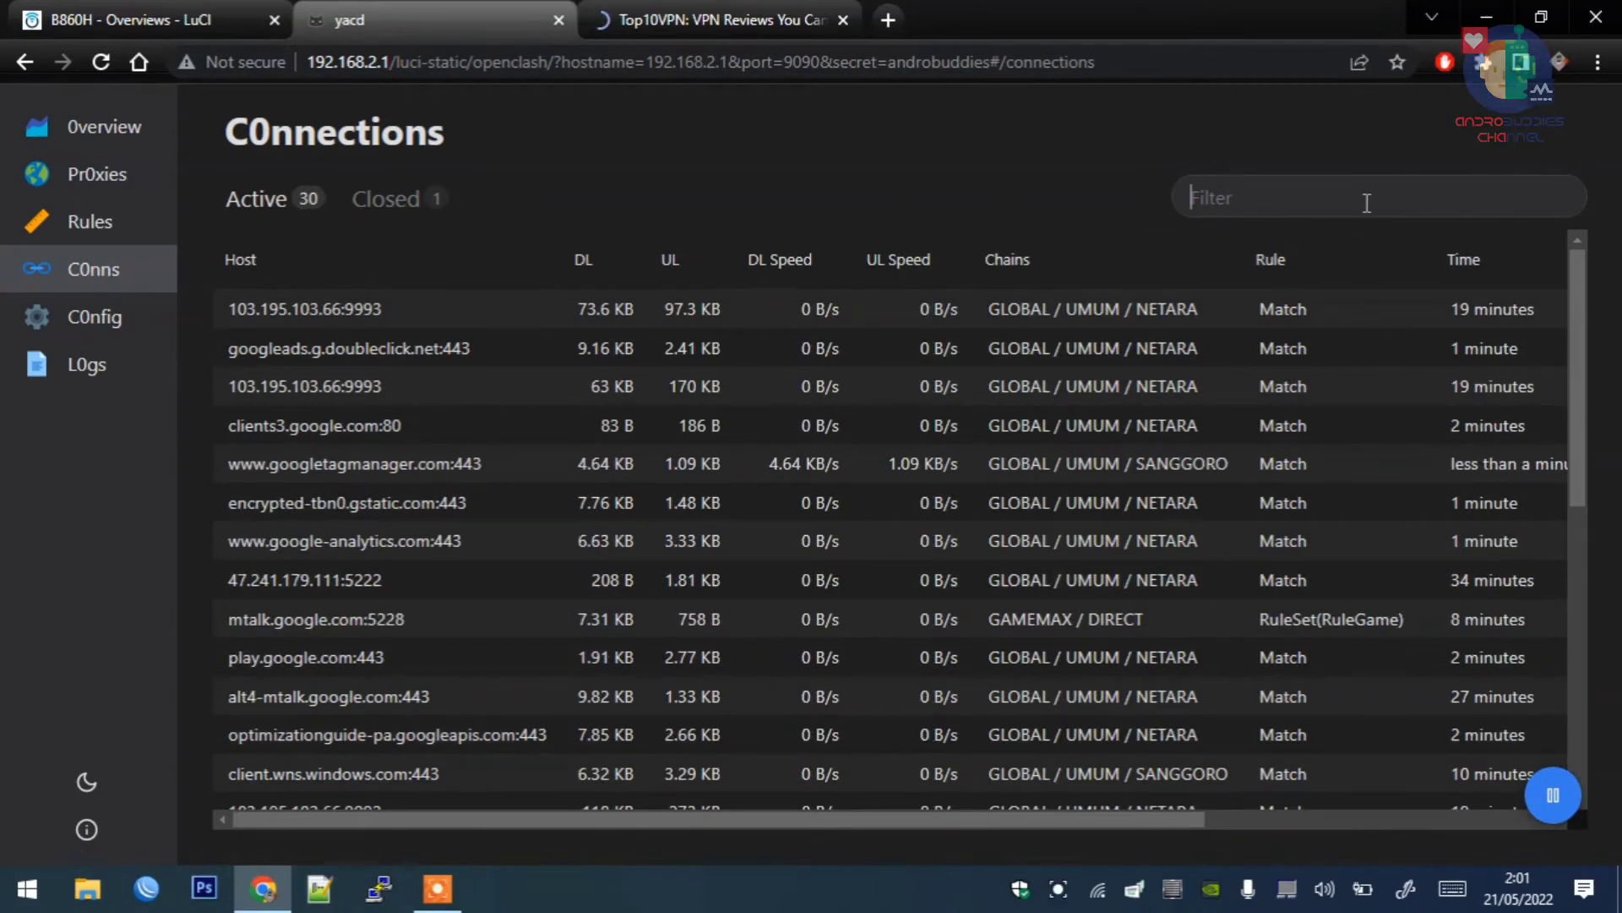
pyautogui.write('sa')
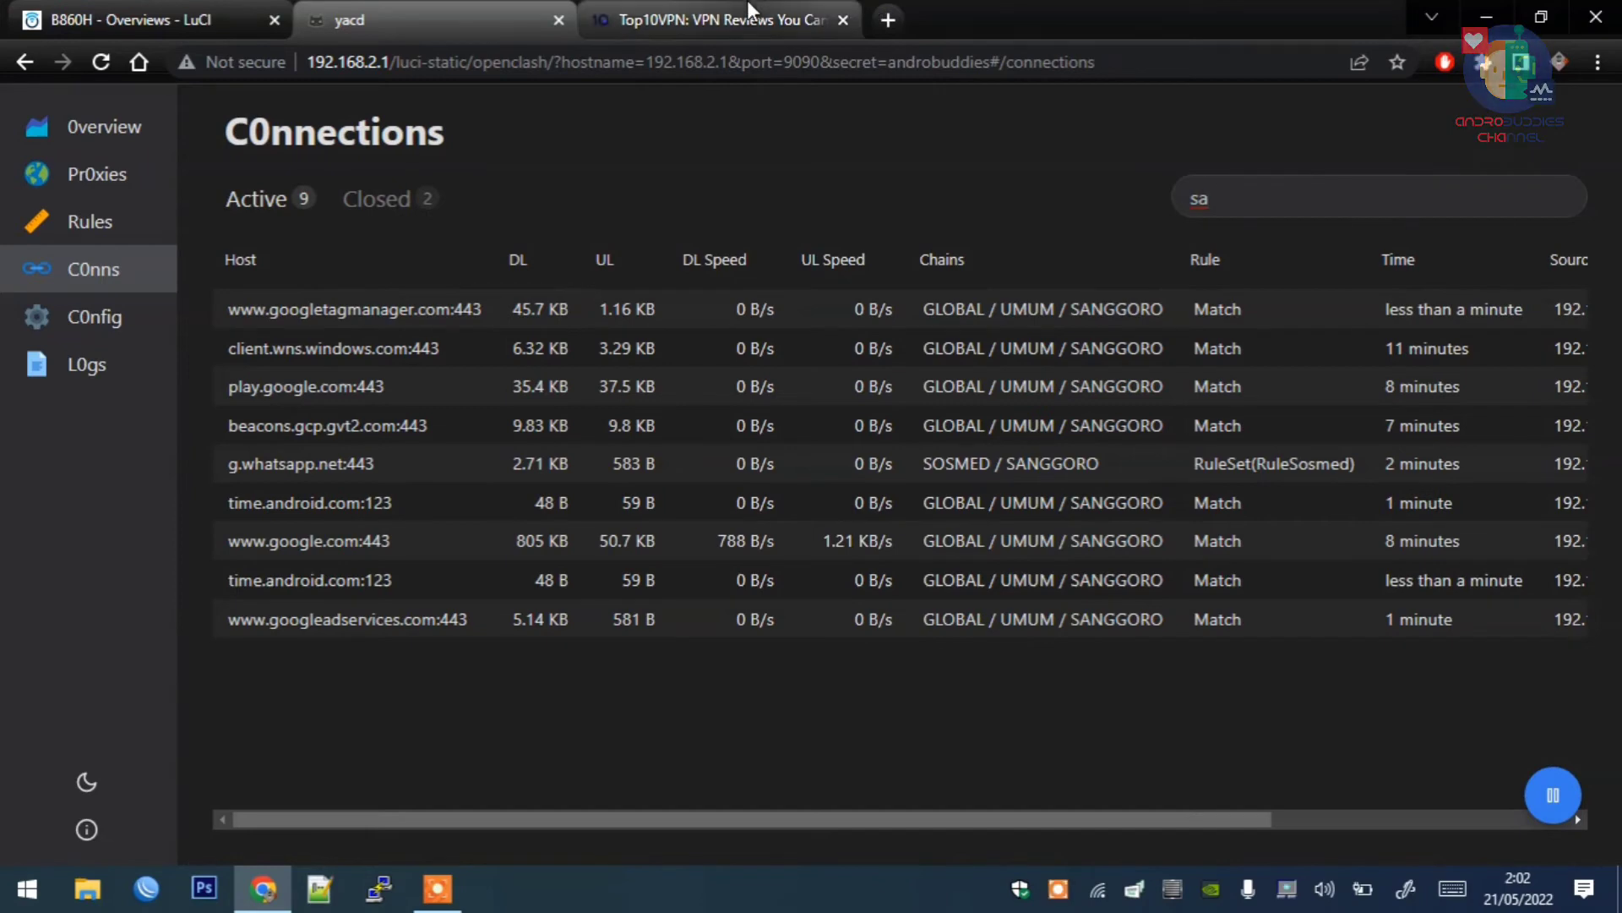
# Step: Search Google for "reddit" in the Top10VPN tab and open the Reddit website from the results
pyautogui.click(727, 20)
pyautogui.click(738, 55)
pyautogui.press('BackSpace')
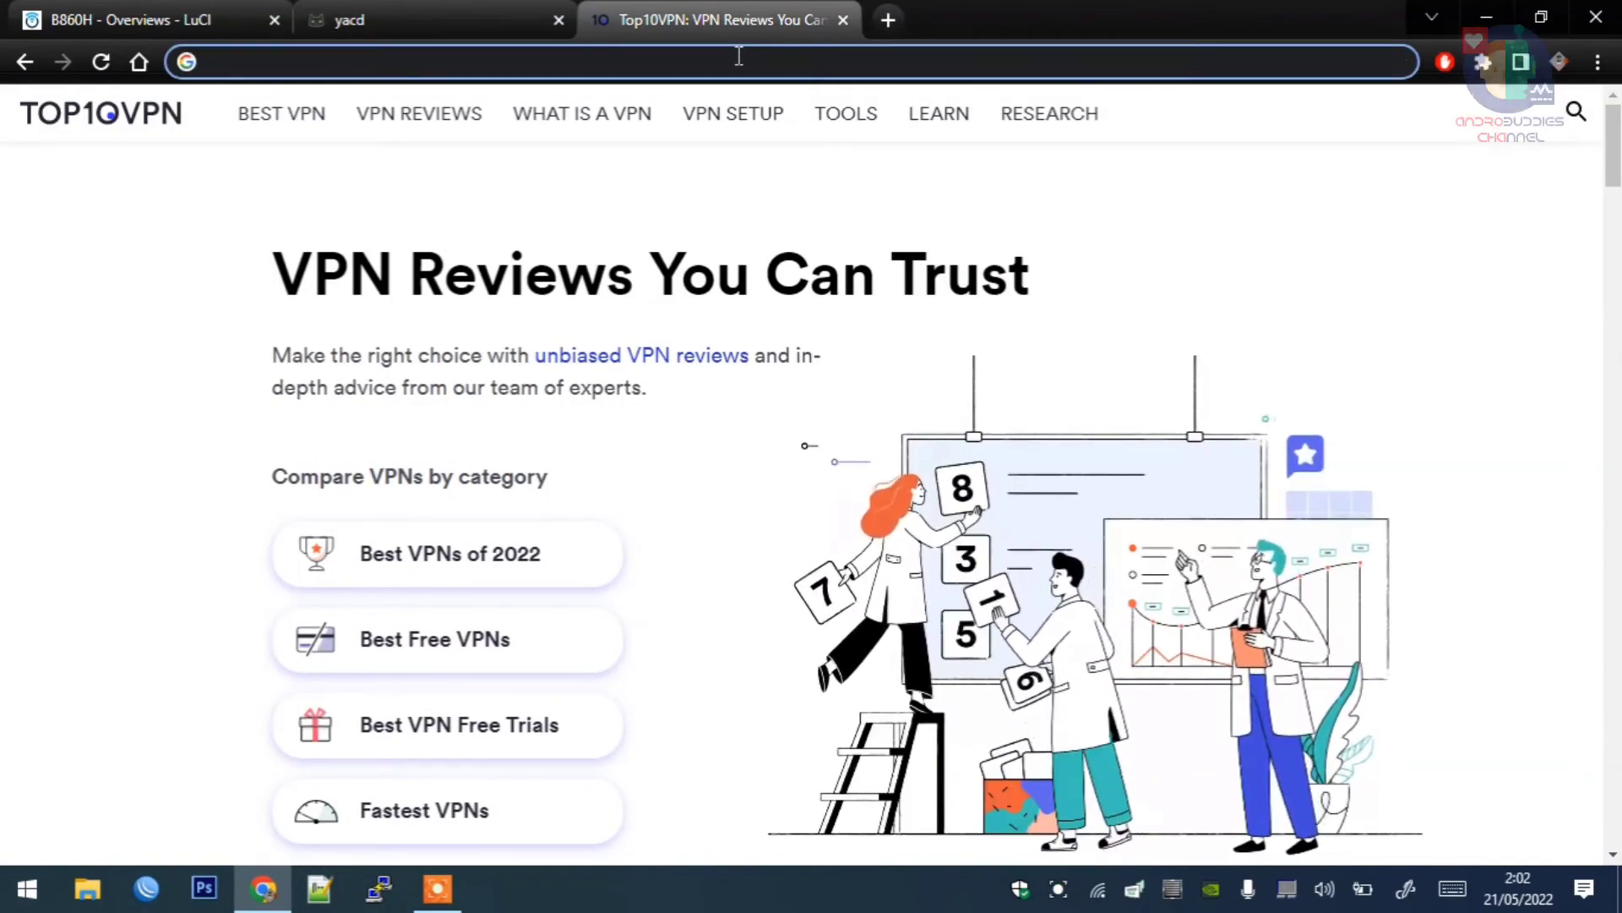
pyautogui.write('red')
pyautogui.press('Return')
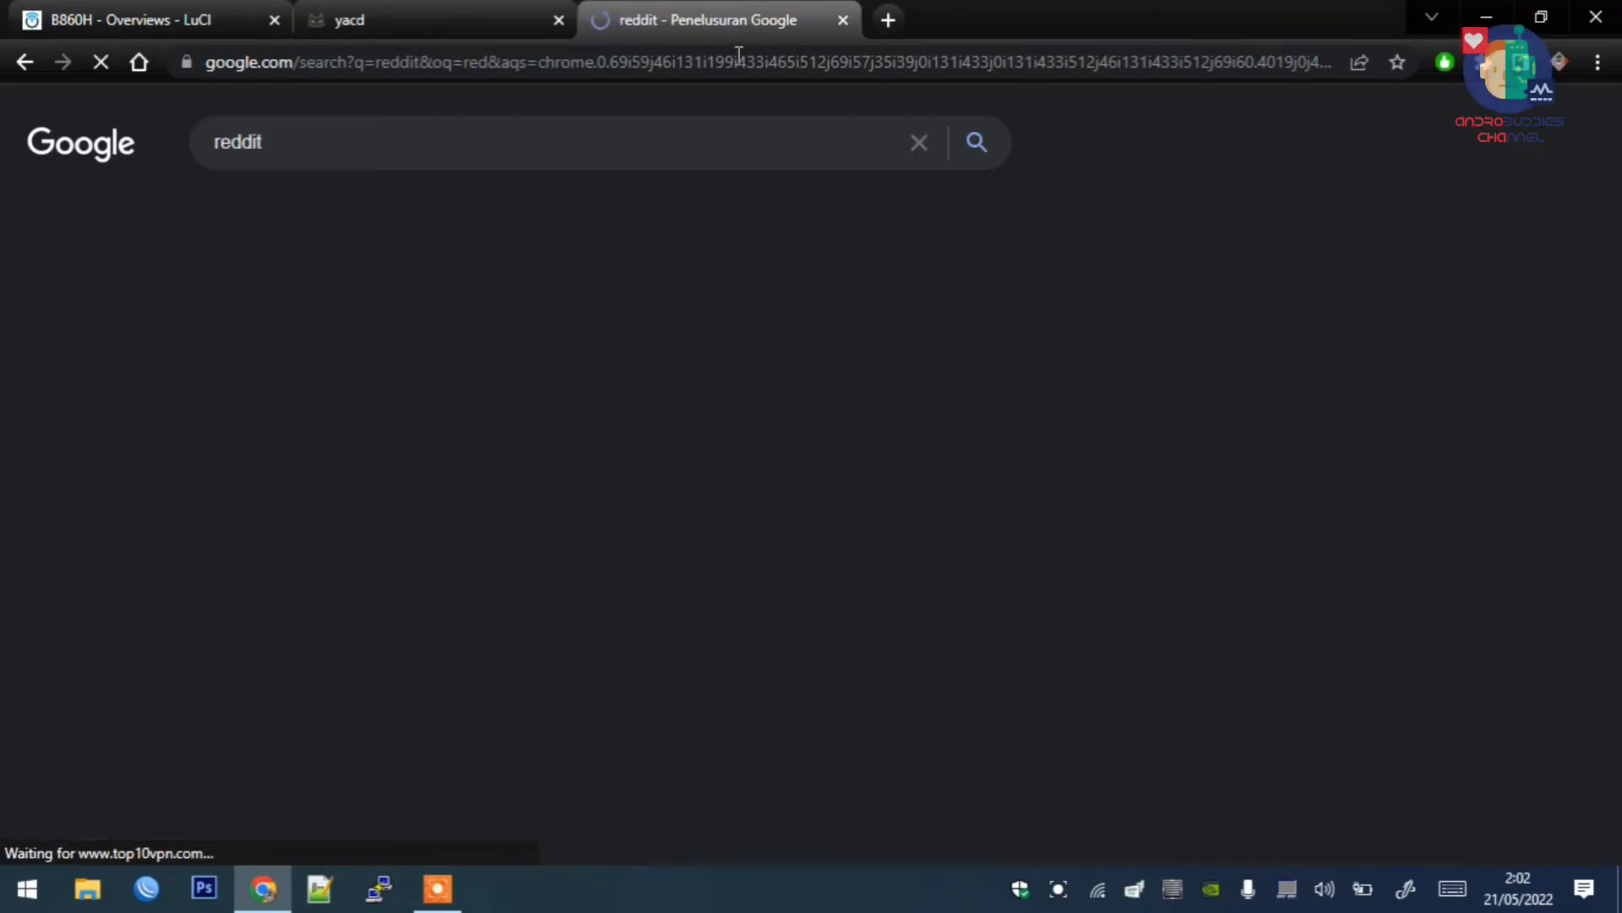
pyautogui.click(346, 410)
# Step: Filter Yacd's active connections by "red" to check the Reddit routing, and reopen the full connections list
pyautogui.click(422, 20)
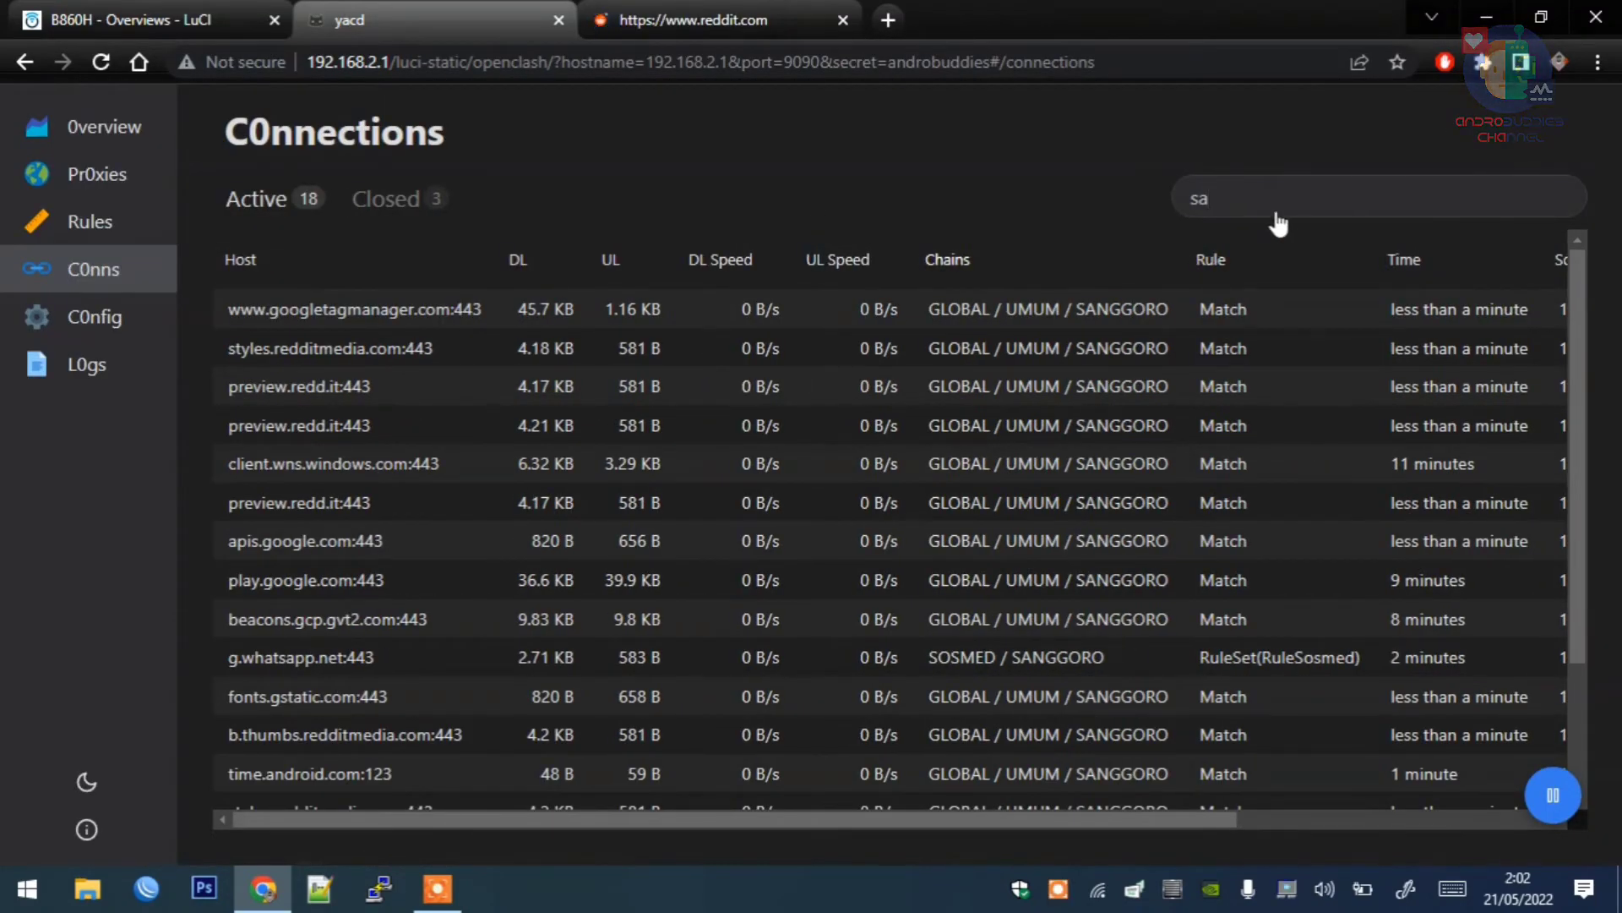
pyautogui.write('red')
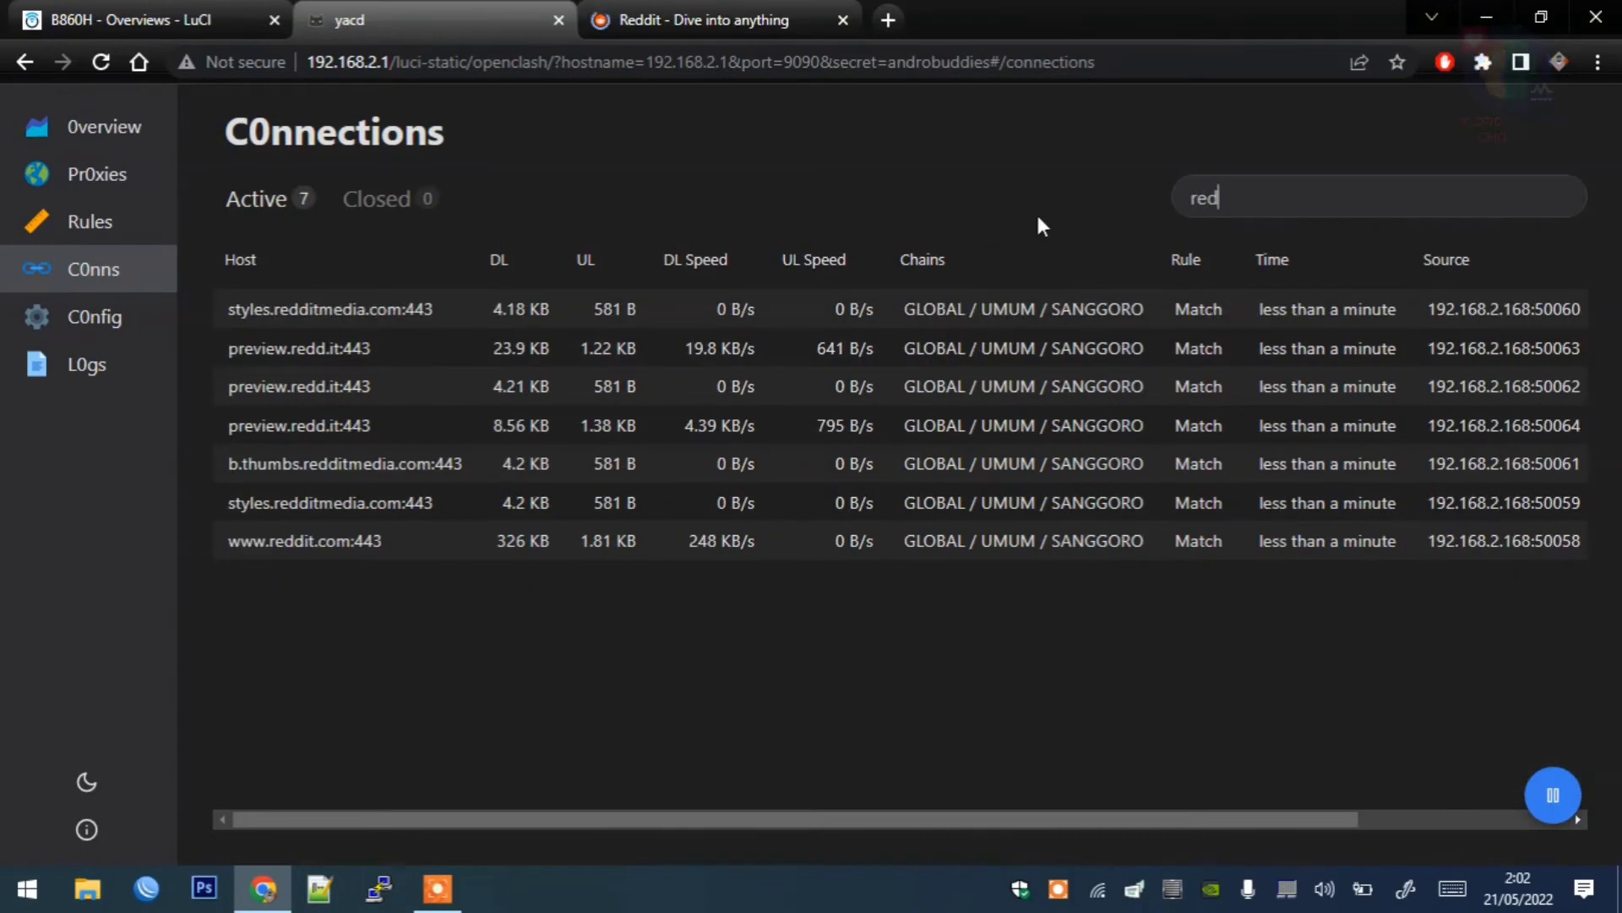
pyautogui.click(111, 179)
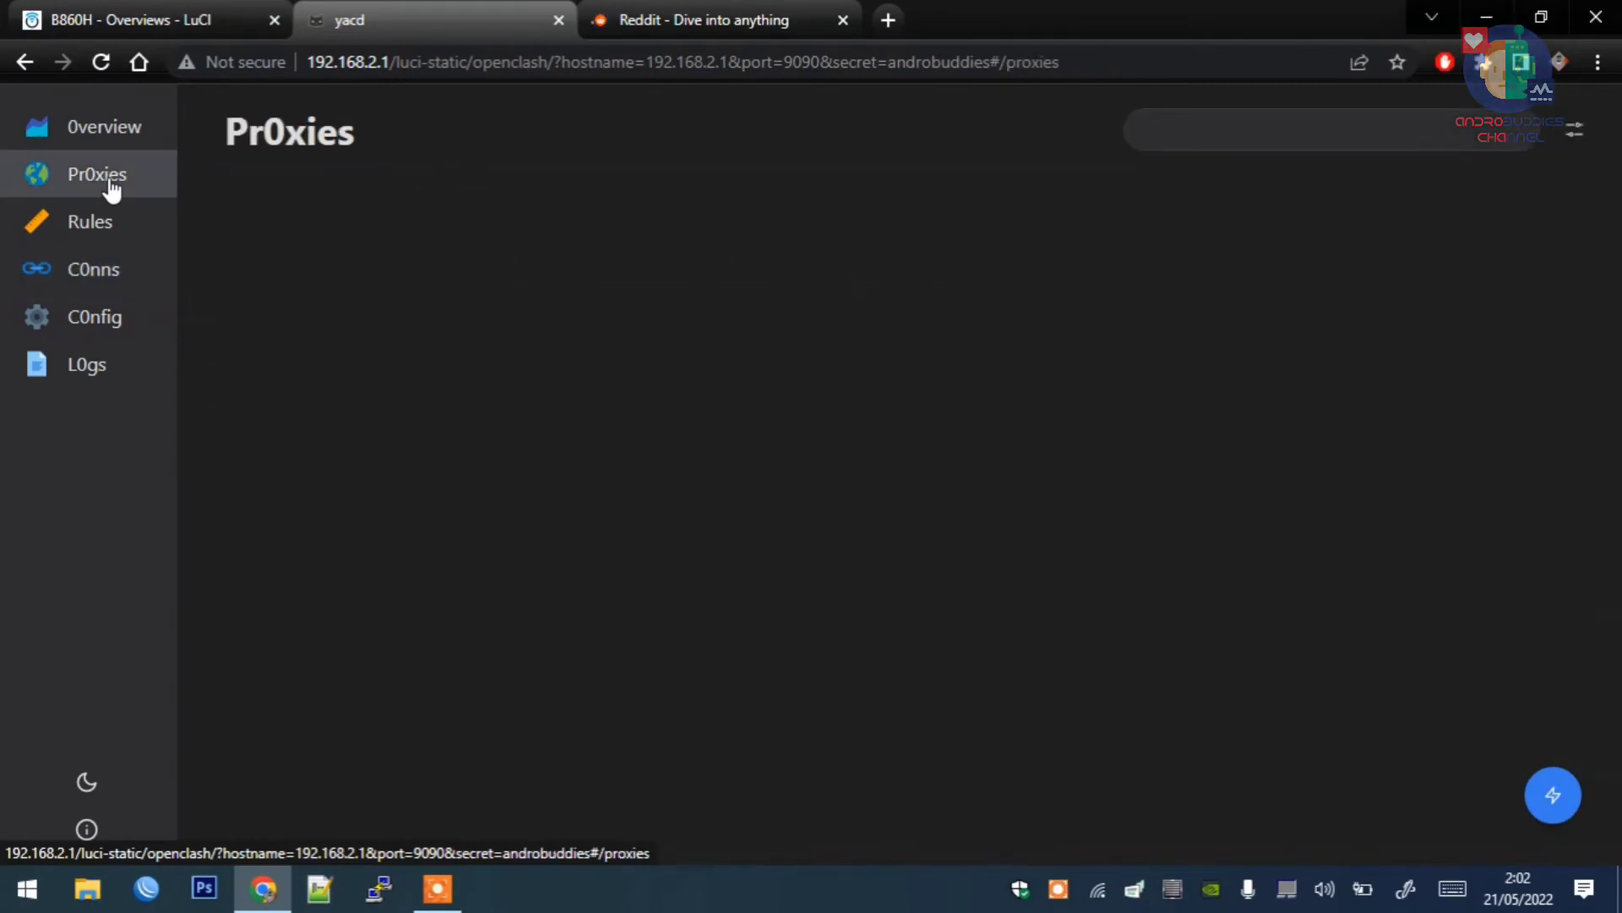
pyautogui.click(89, 272)
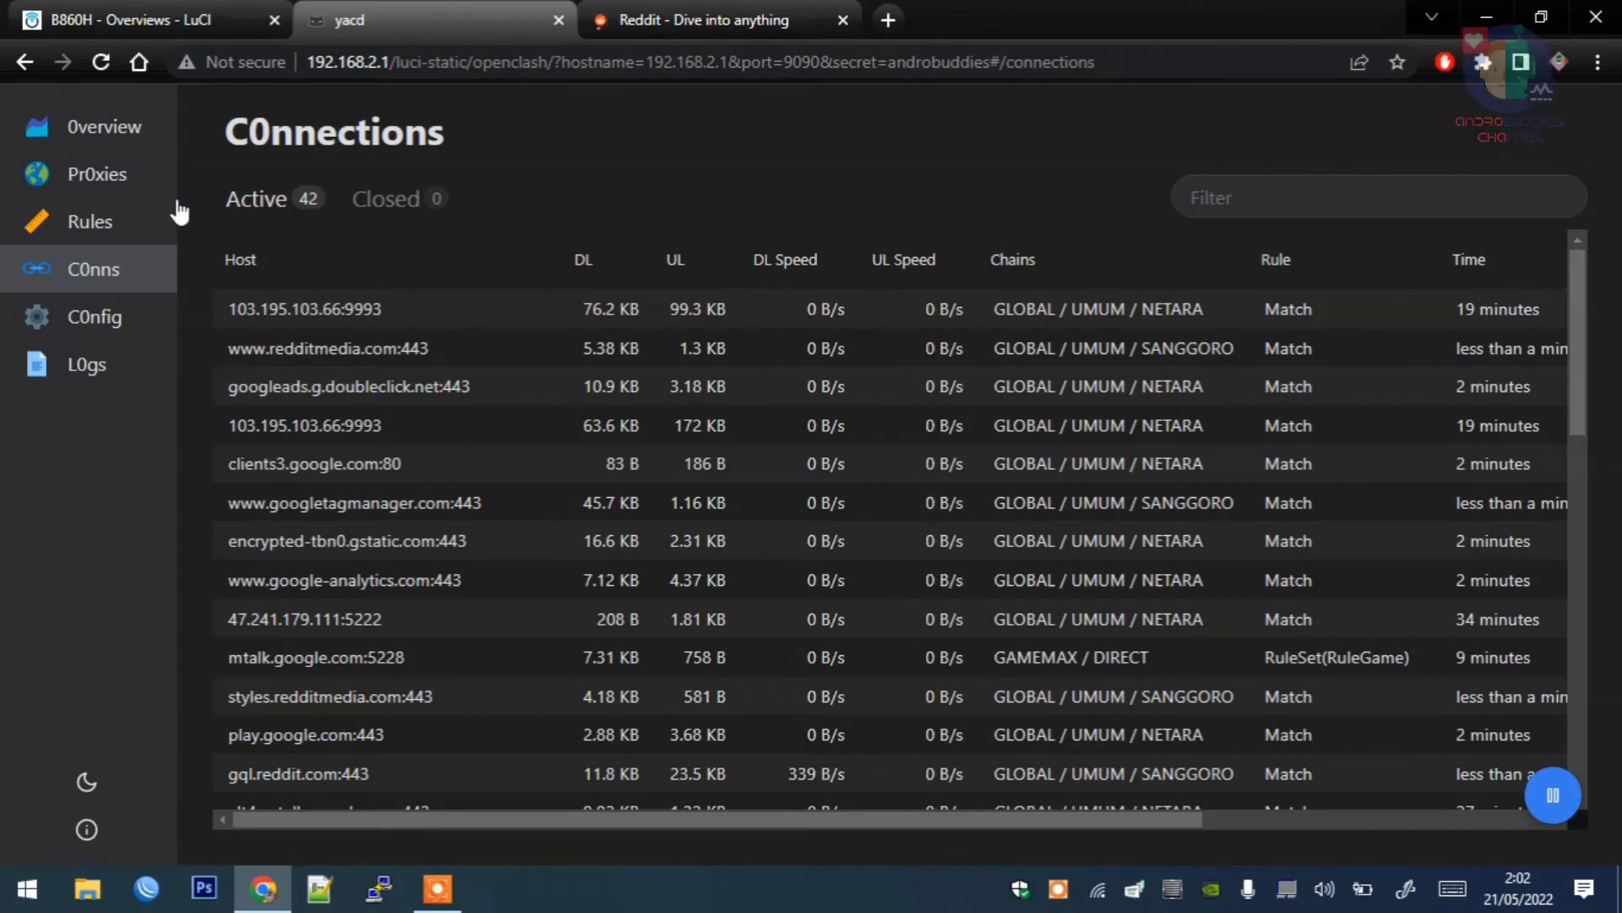
# Step: Collapse the UMUM selector group on the proxies page and close the Reddit browser tab
pyautogui.click(105, 179)
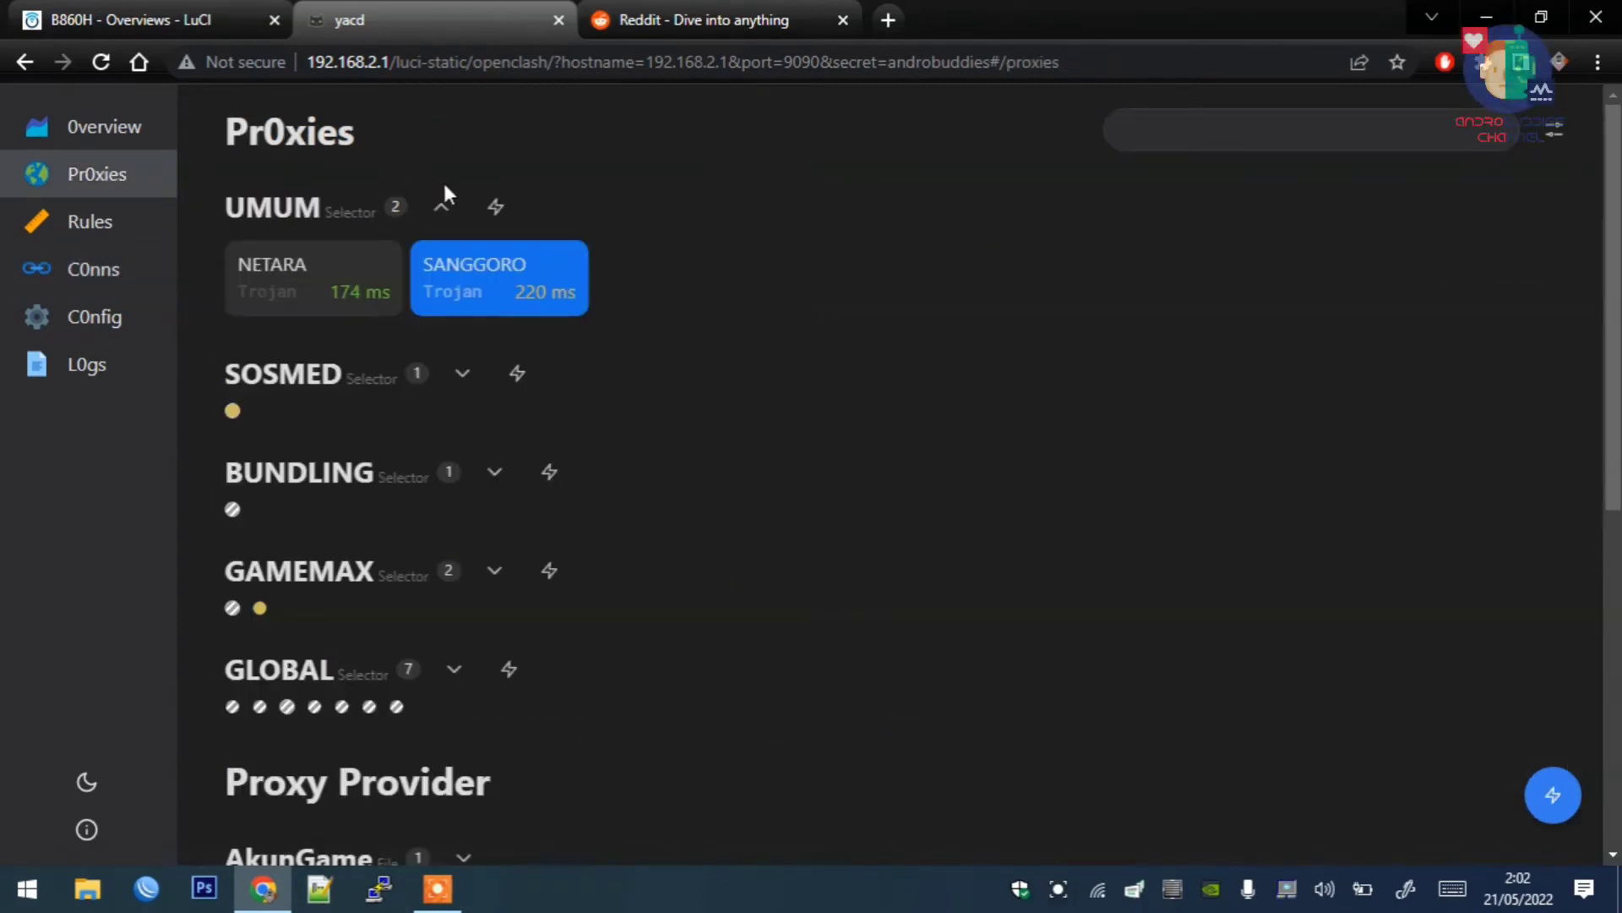
pyautogui.click(441, 206)
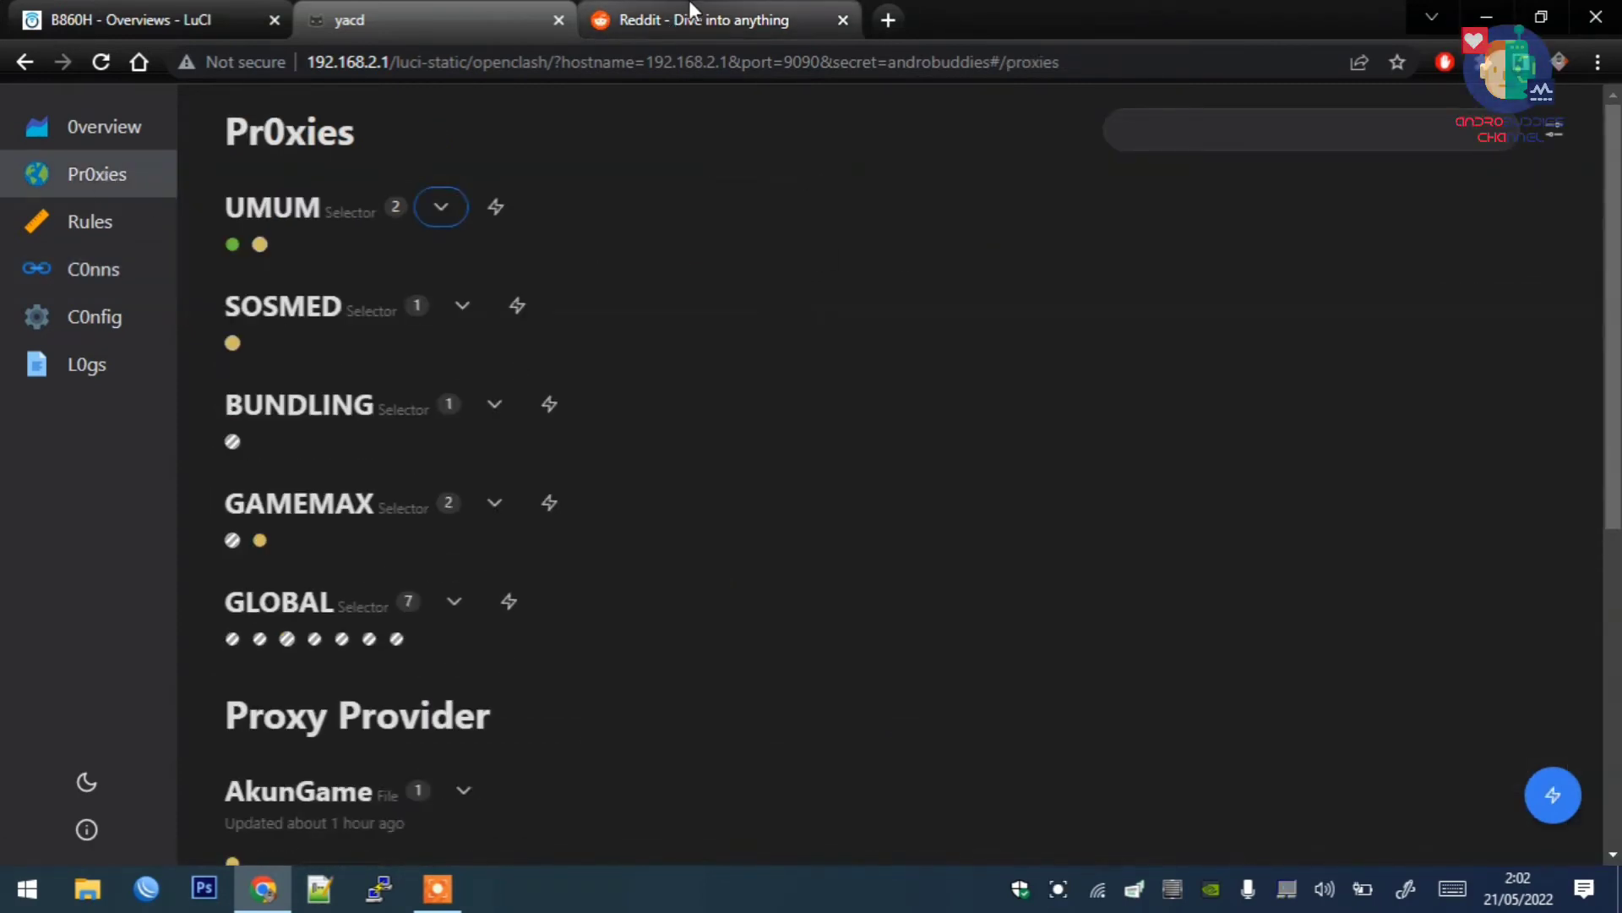
pyautogui.moveTo(1614, 308)
pyautogui.mouseDown()
pyautogui.moveTo(1613, 456)
pyautogui.moveTo(1597, 207)
pyautogui.mouseUp()
pyautogui.click(841, 20)
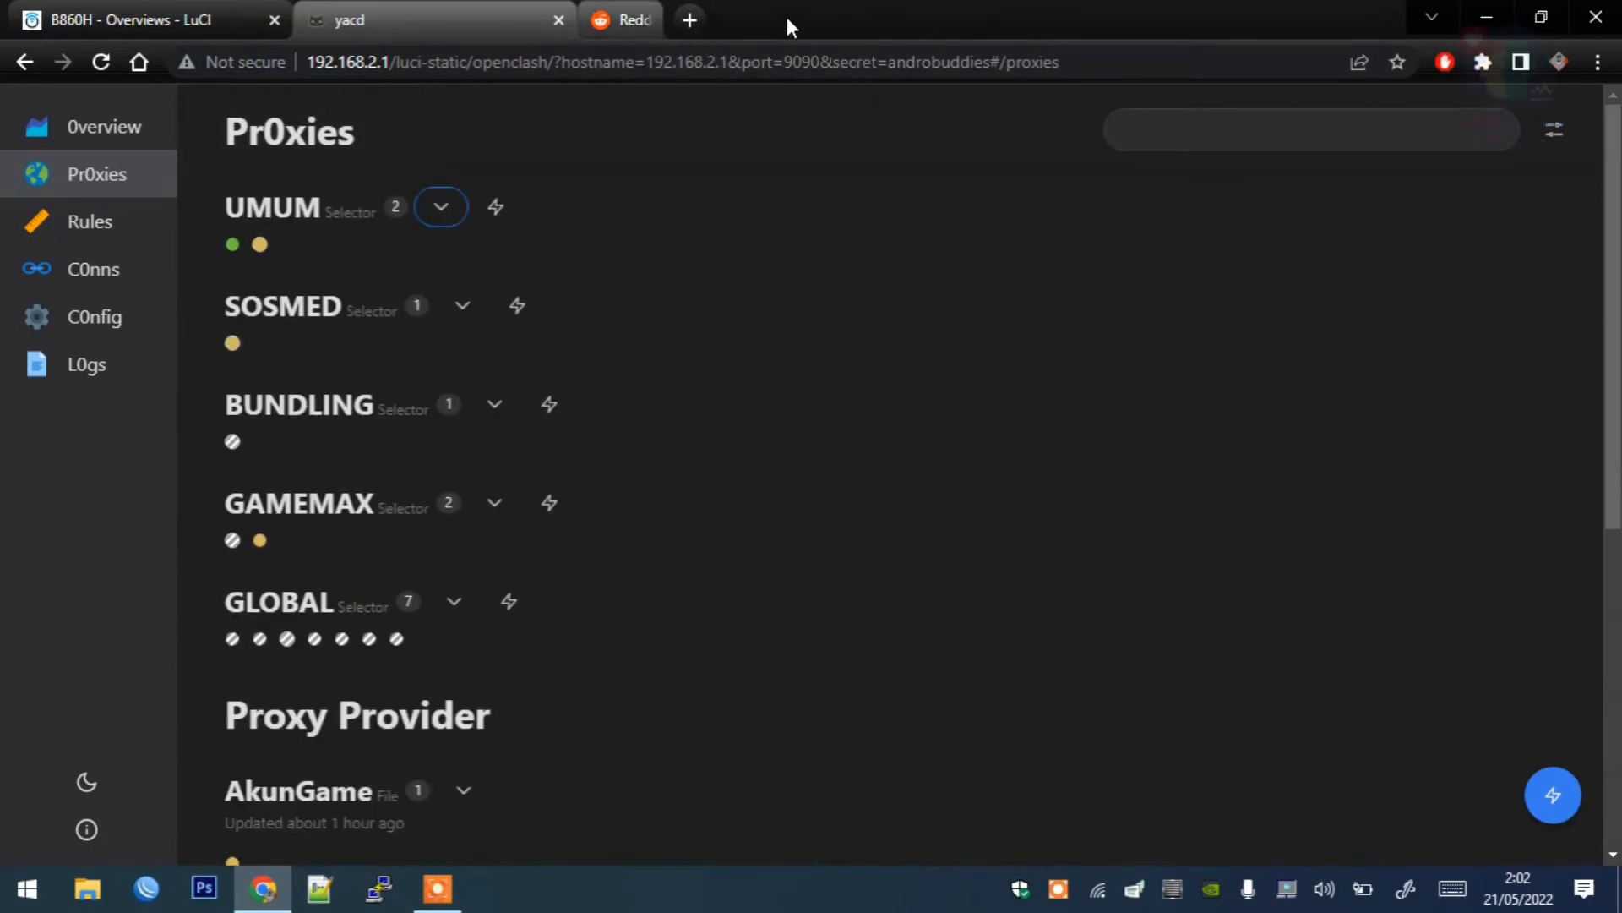
# Step: Close the Yacd tab and open the proxy_provider folder in OpenClash's config editor to view its account files
pyautogui.click(558, 20)
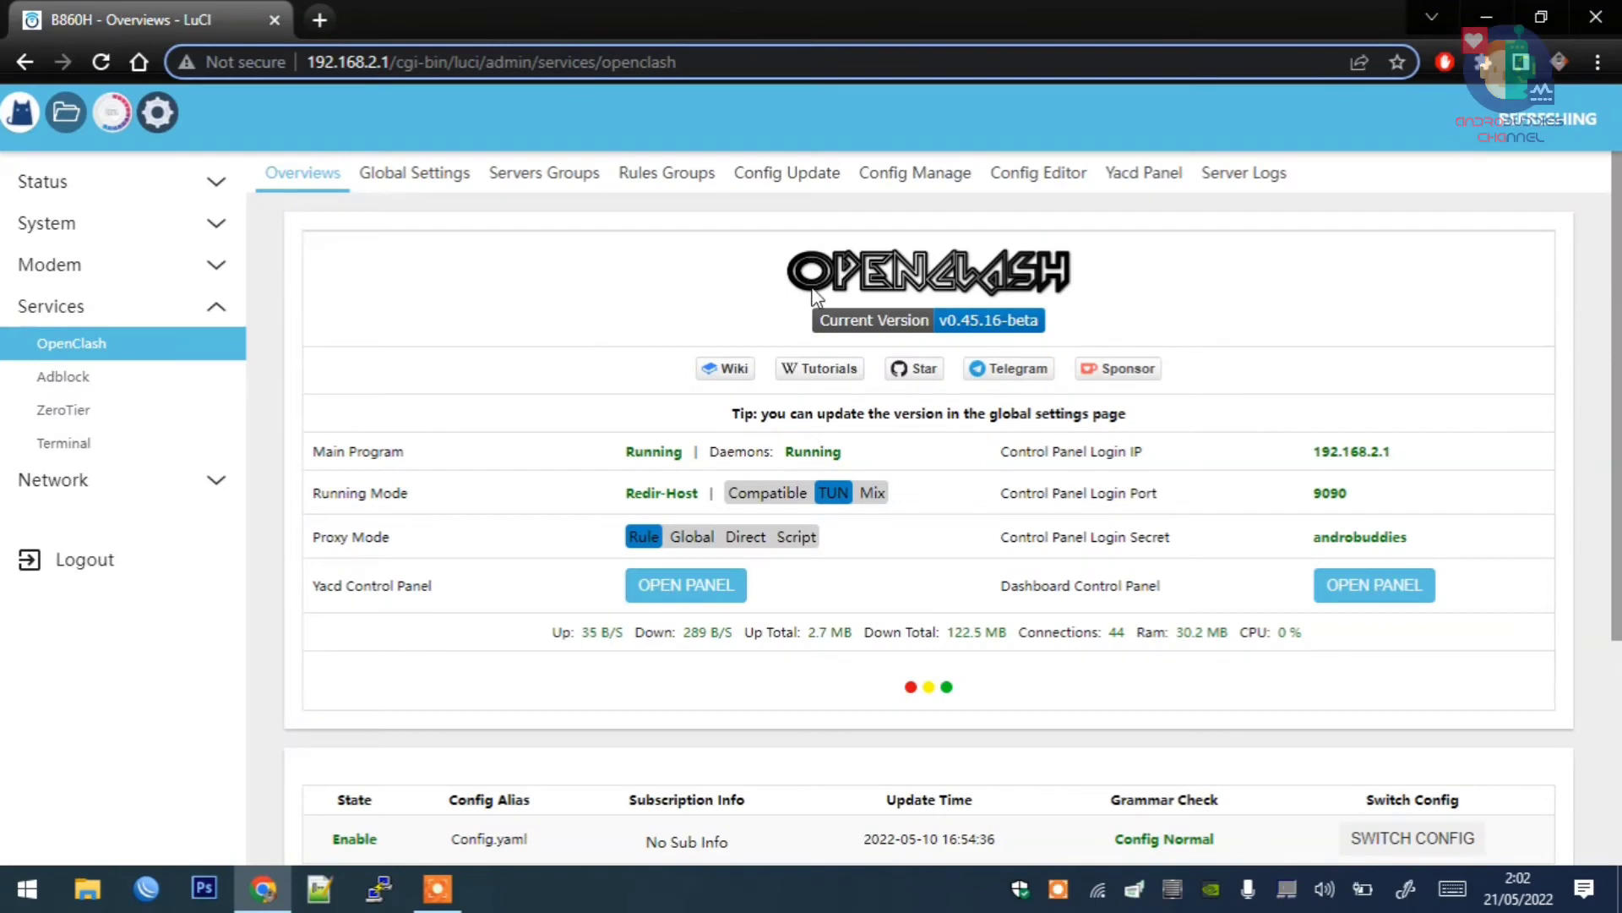
pyautogui.click(1039, 174)
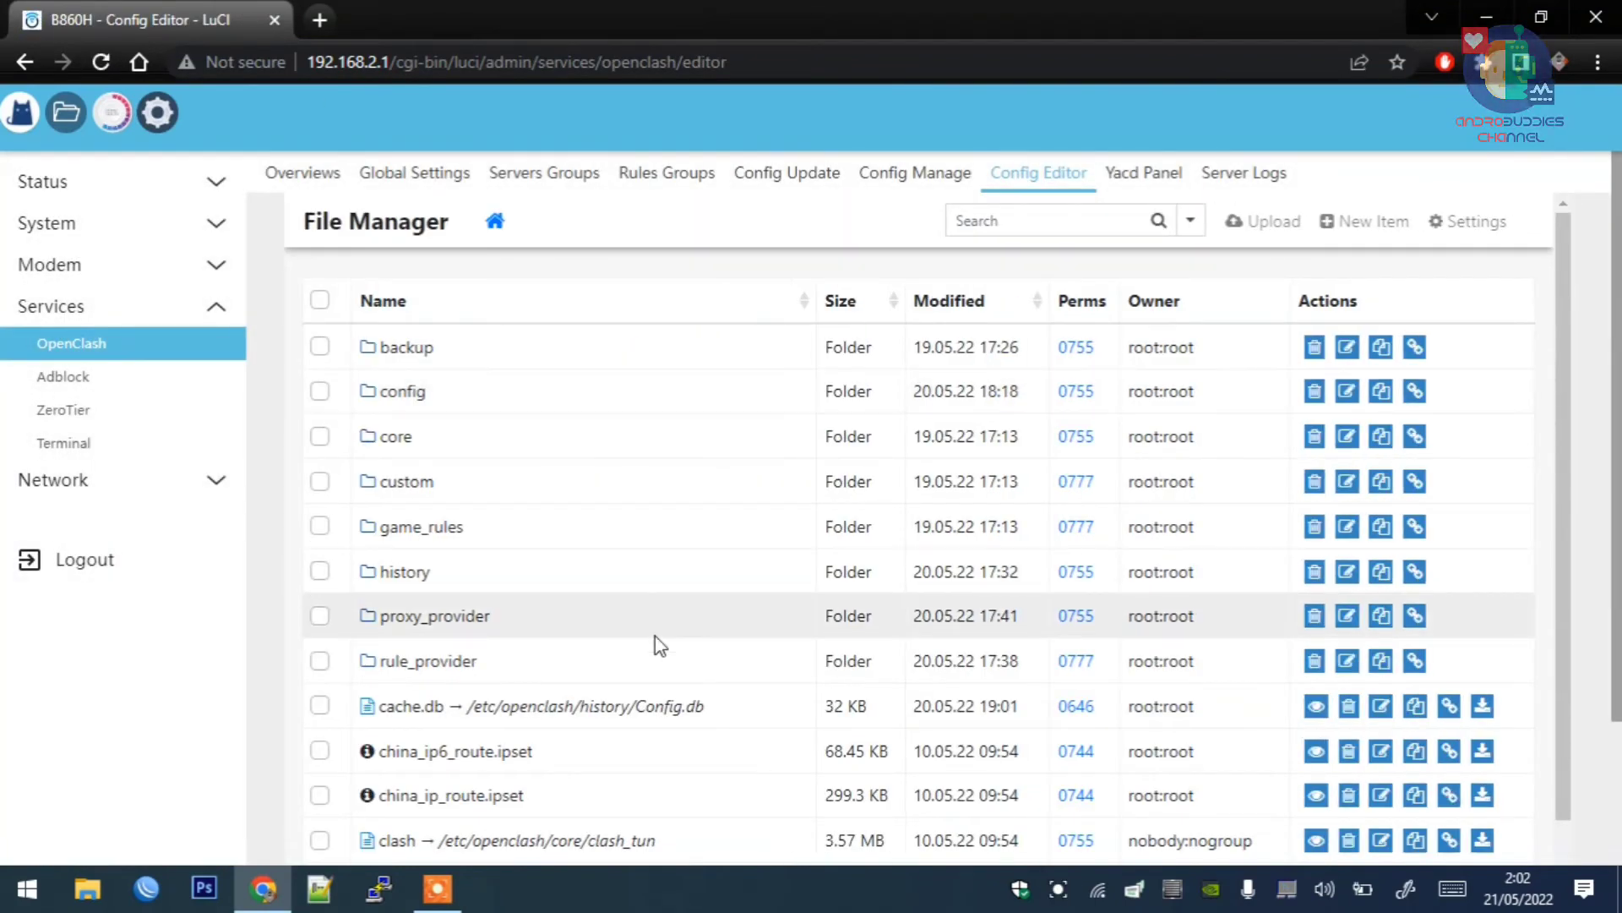
pyautogui.scroll(-2, 1560, 553)
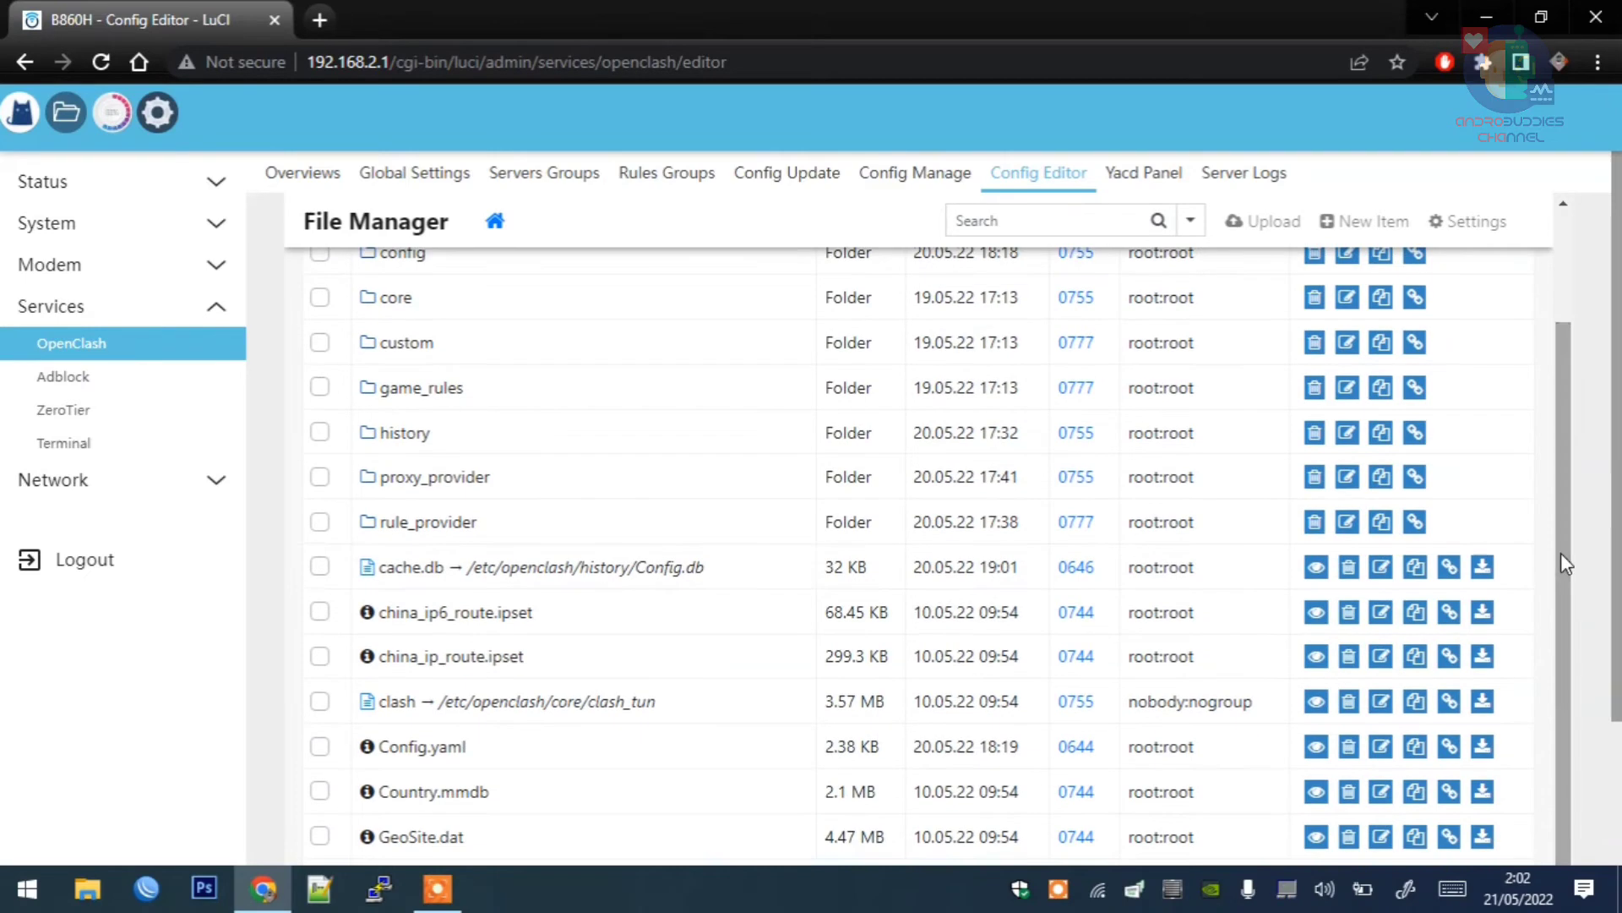
pyautogui.click(429, 477)
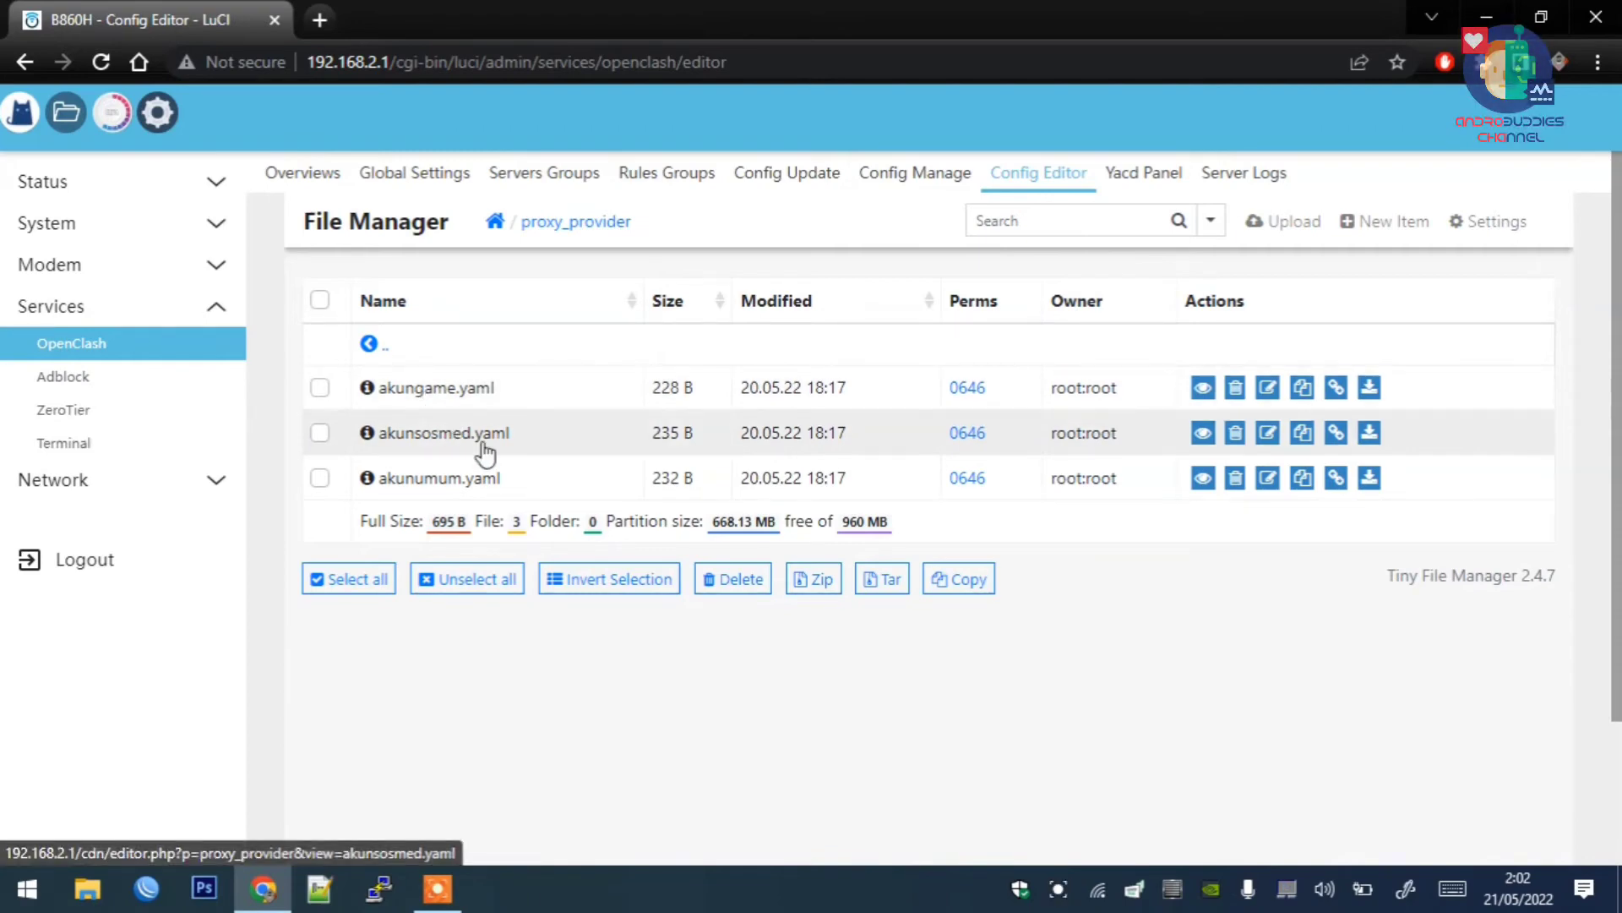
# Step: Return to the file manager's root, view the files in the rule_provider folder, and go back to the root
pyautogui.click(377, 346)
pyautogui.scroll(-2, 1183, 488)
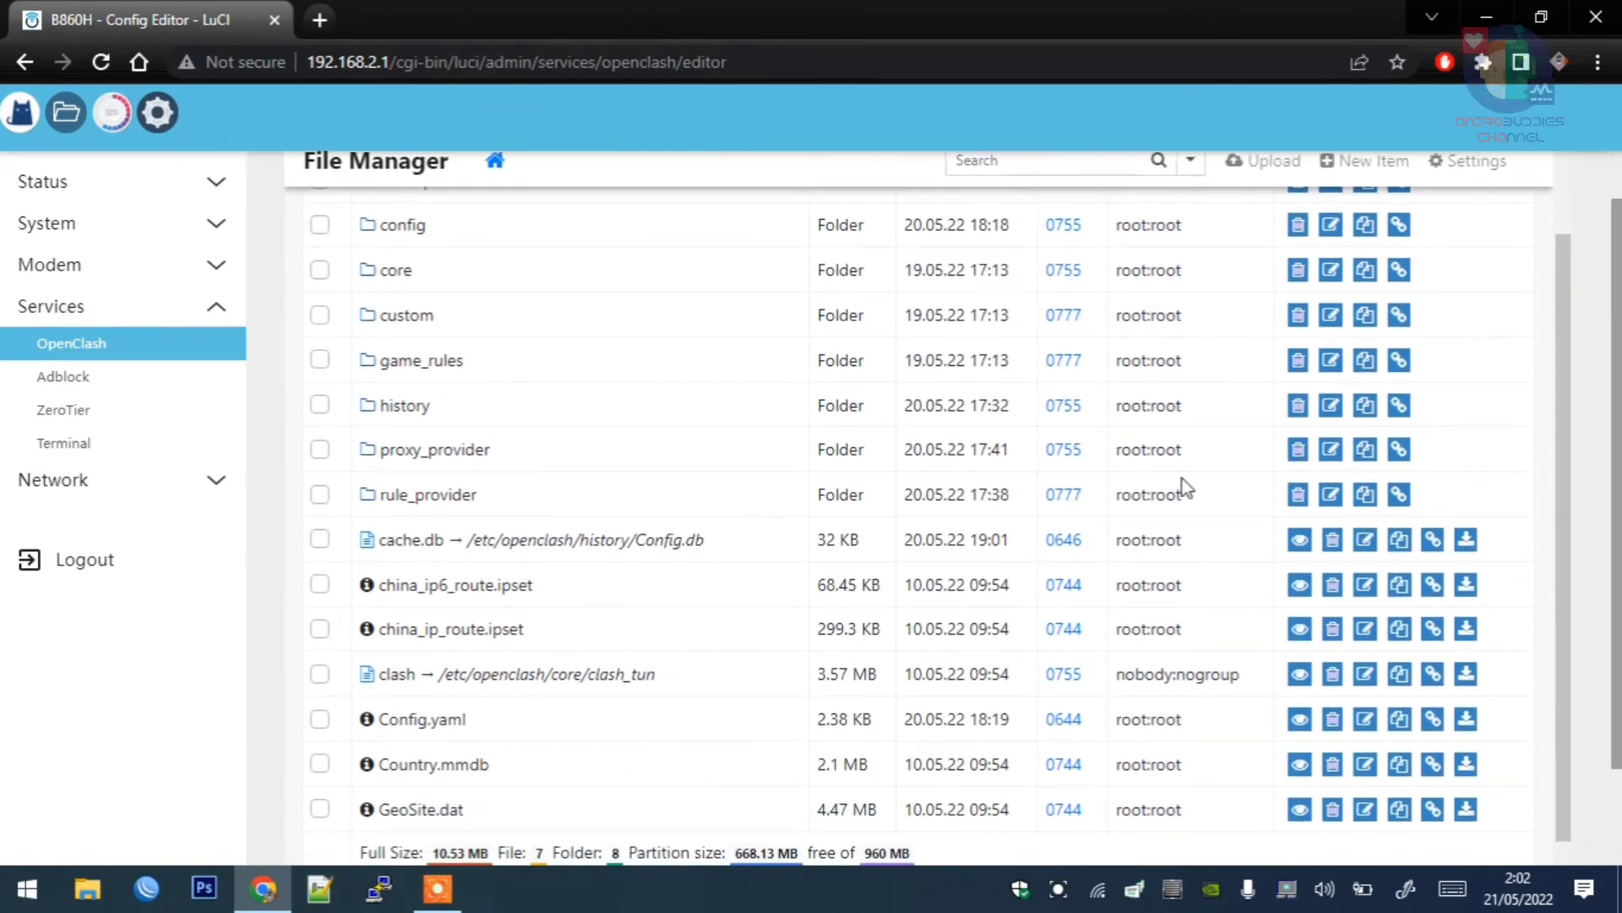
pyautogui.click(442, 497)
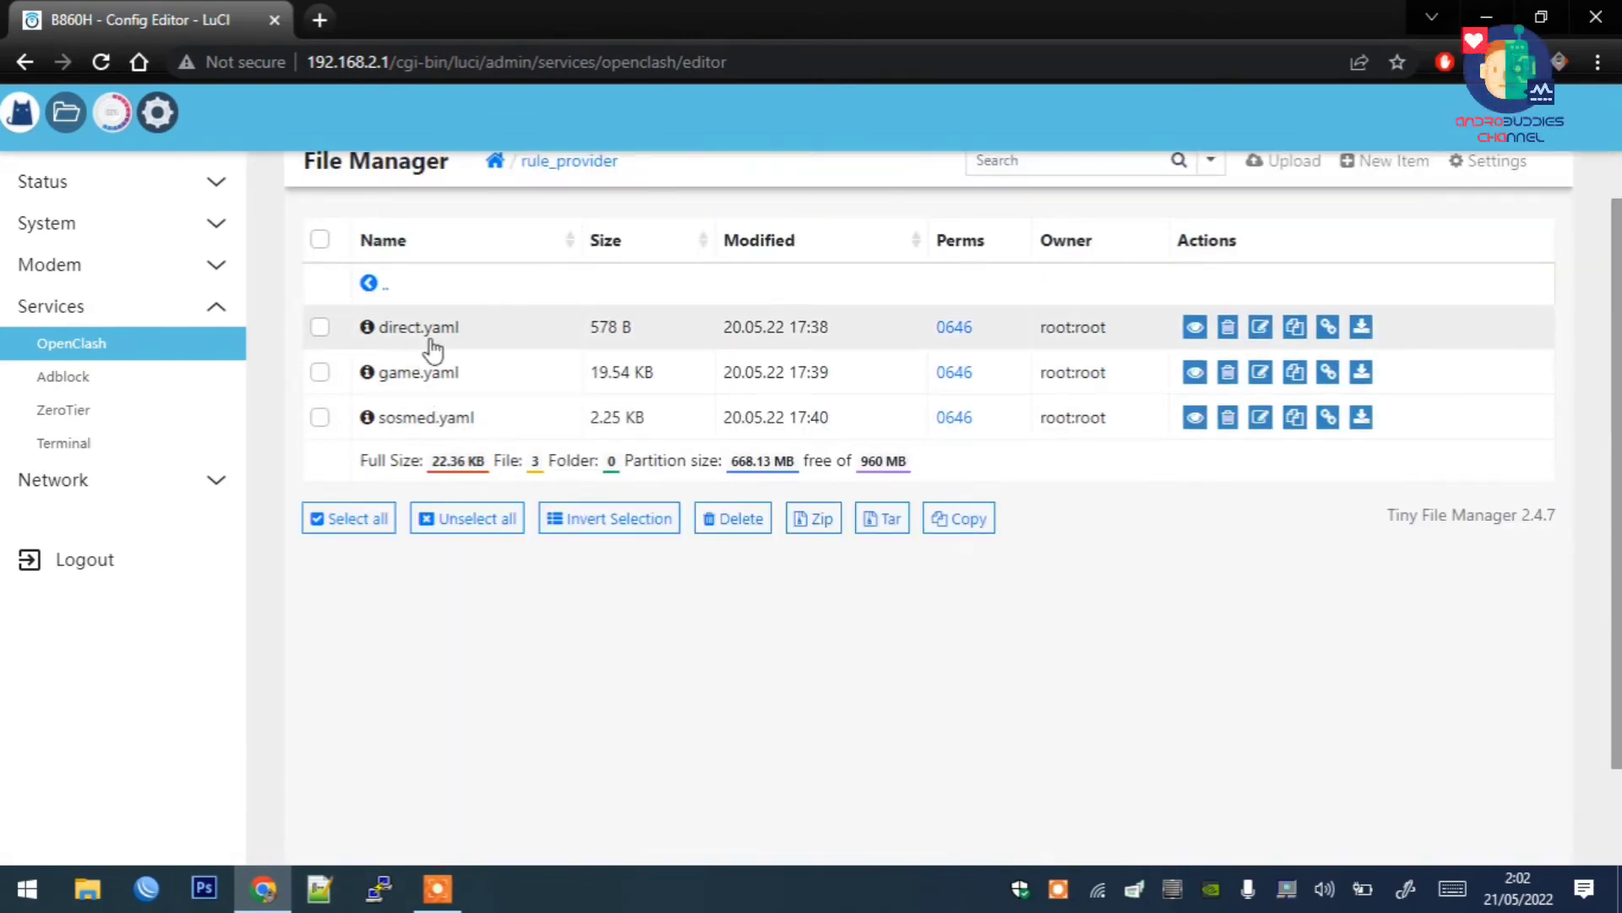
pyautogui.click(376, 286)
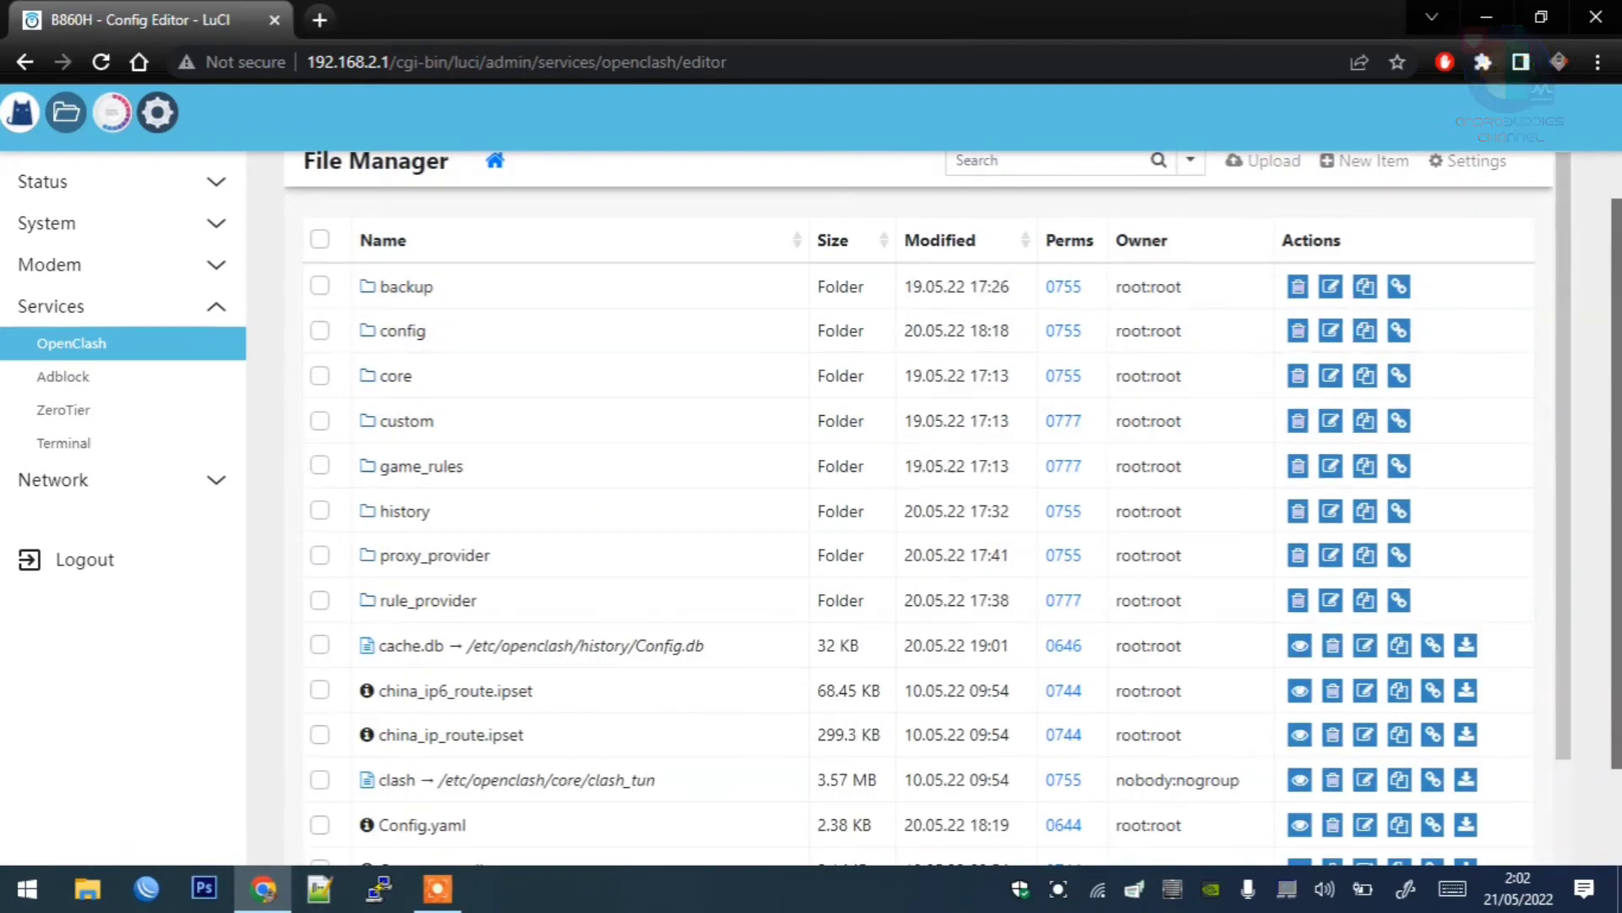
# Step: Open Config.yaml for editing from OpenClash's config management page and copy its entire contents into a blank Notepad++ document
pyautogui.scroll(1, 908, 218)
pyautogui.click(894, 173)
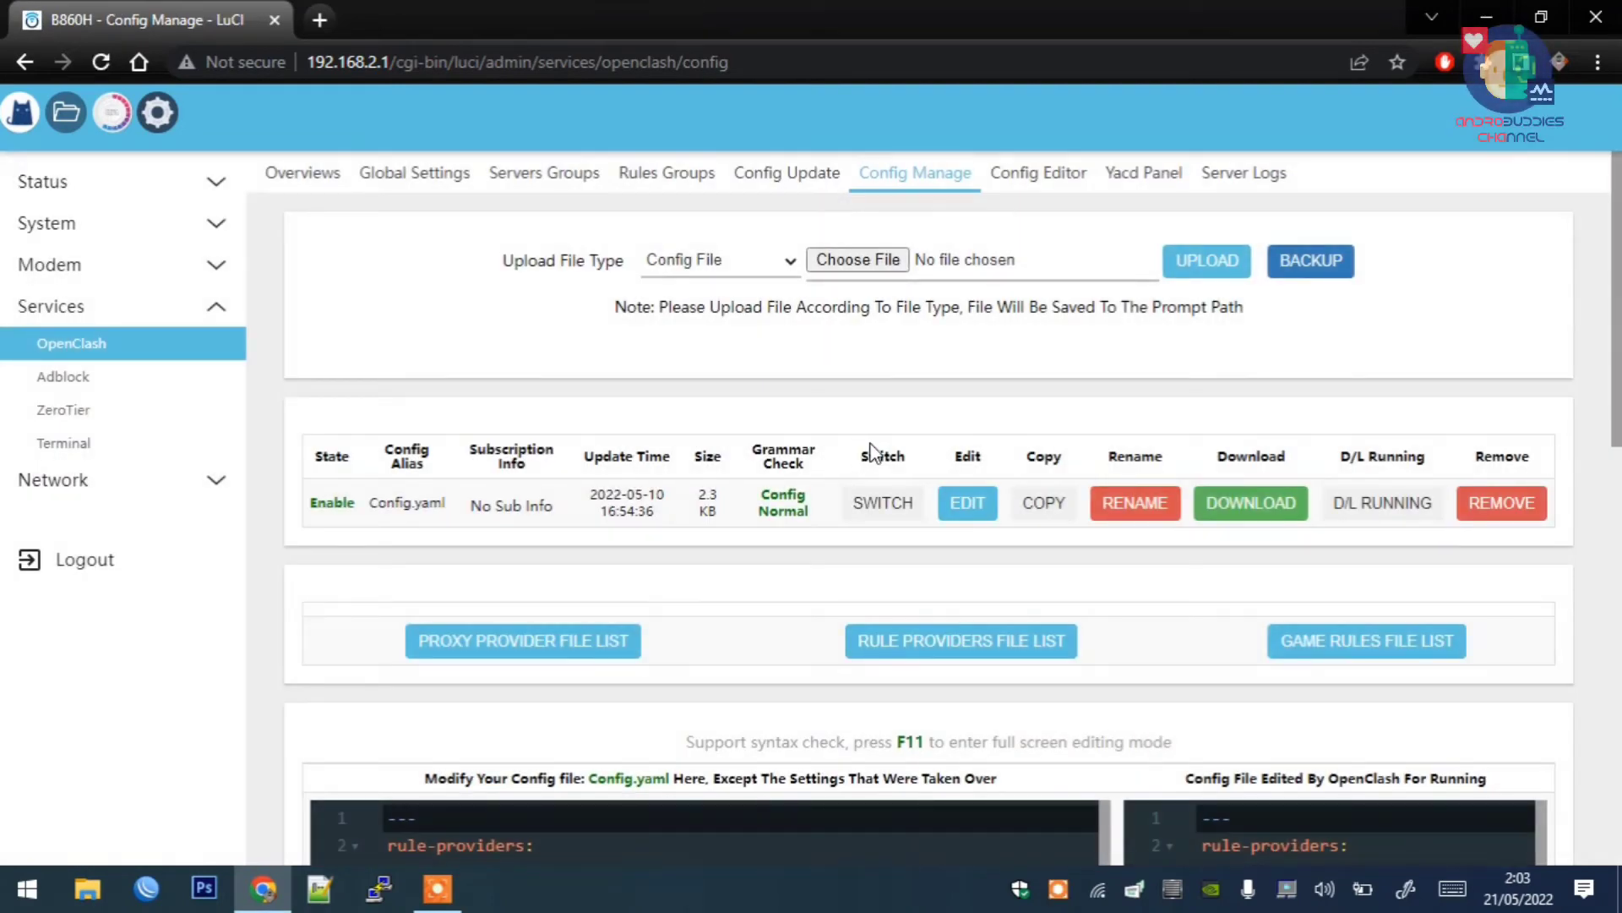
pyautogui.click(970, 505)
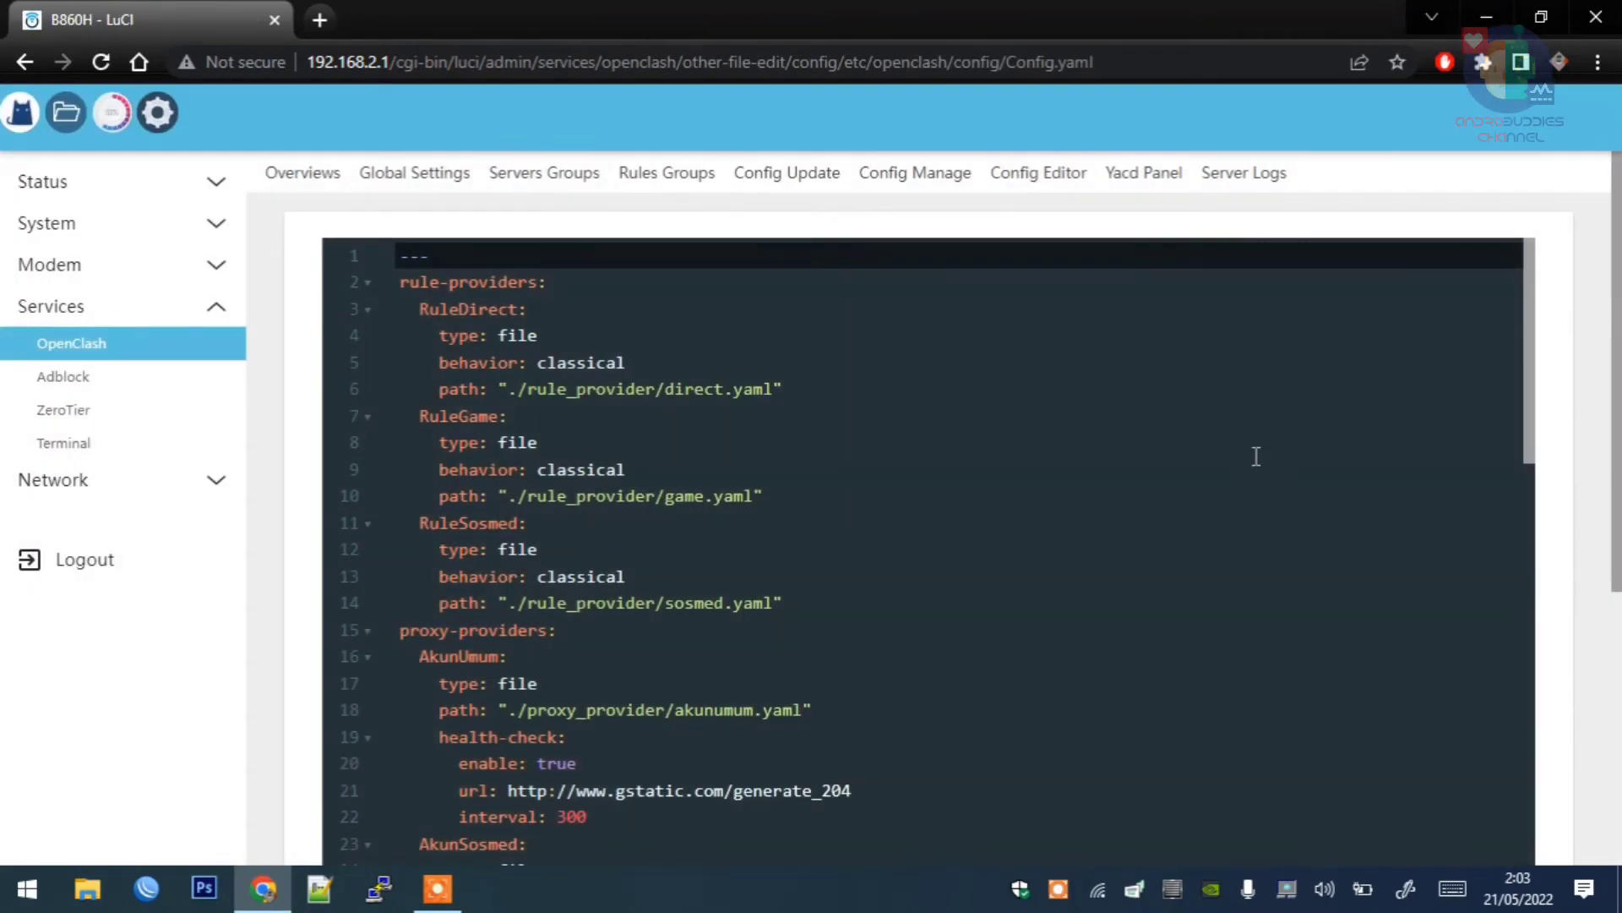
pyautogui.click(1245, 462)
pyautogui.hotkey('ctrl', 'a')
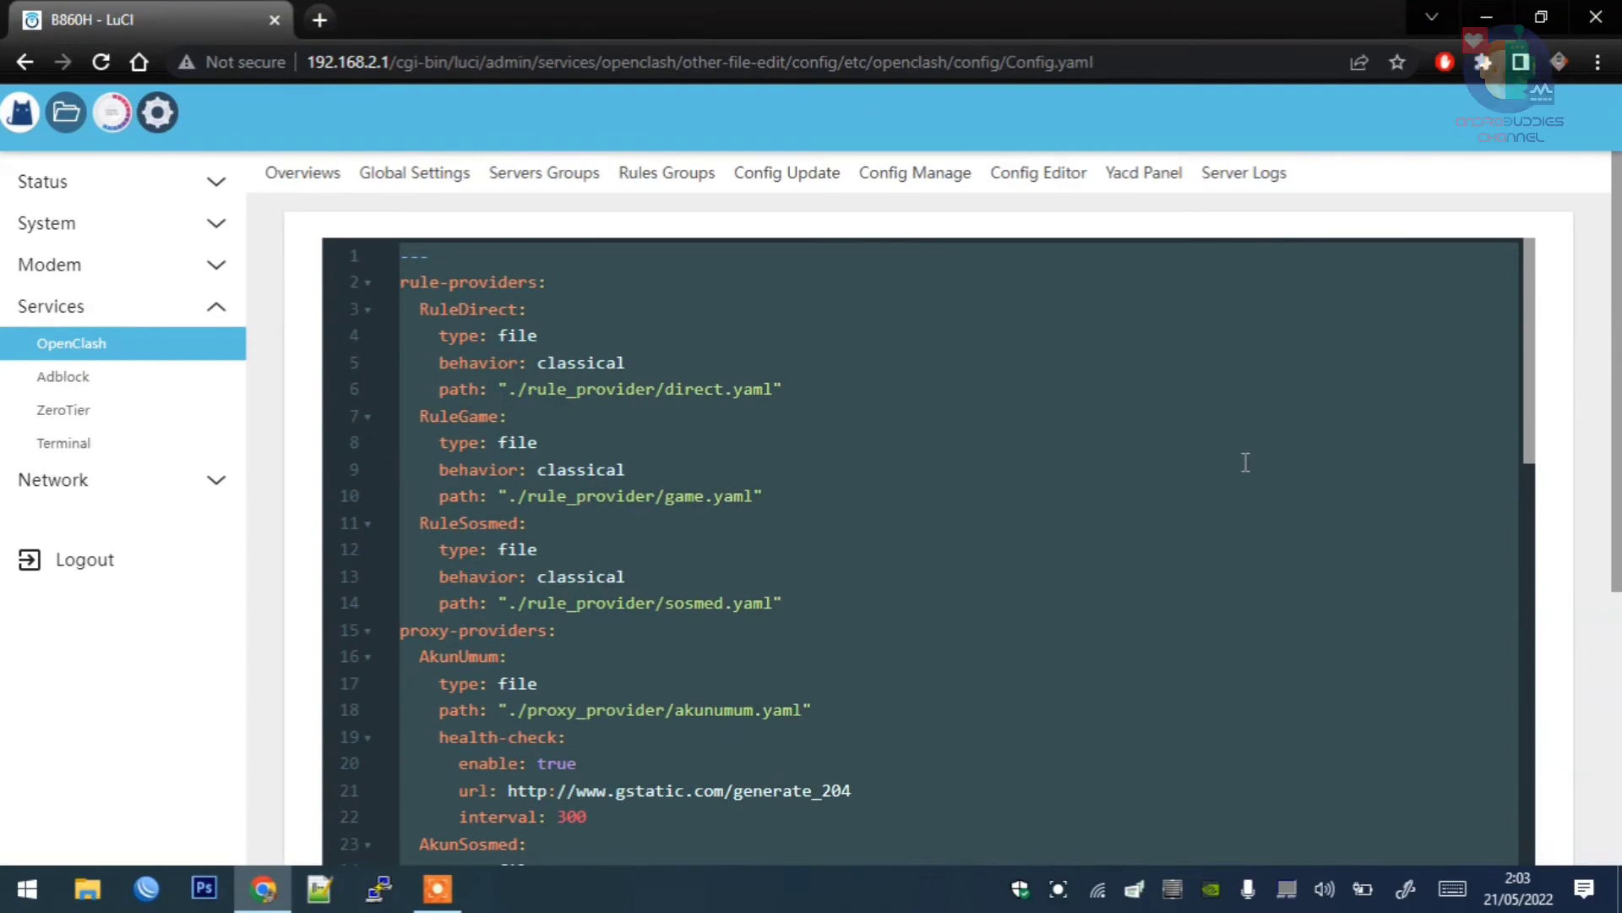
pyautogui.click(319, 887)
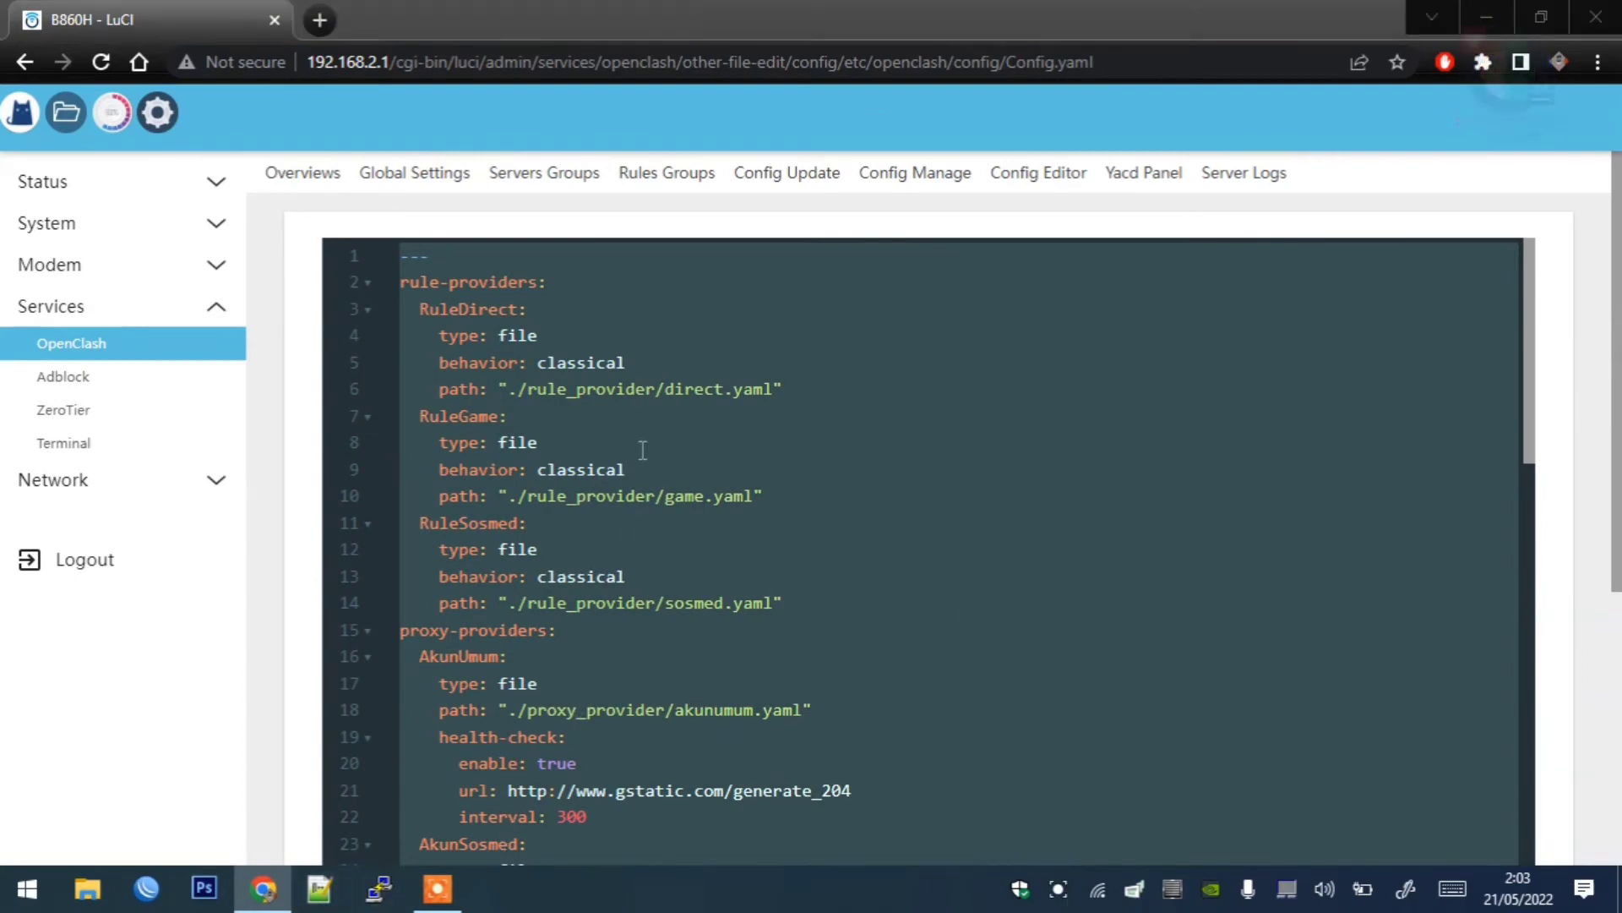
pyautogui.hotkey('ctrl', 'v')
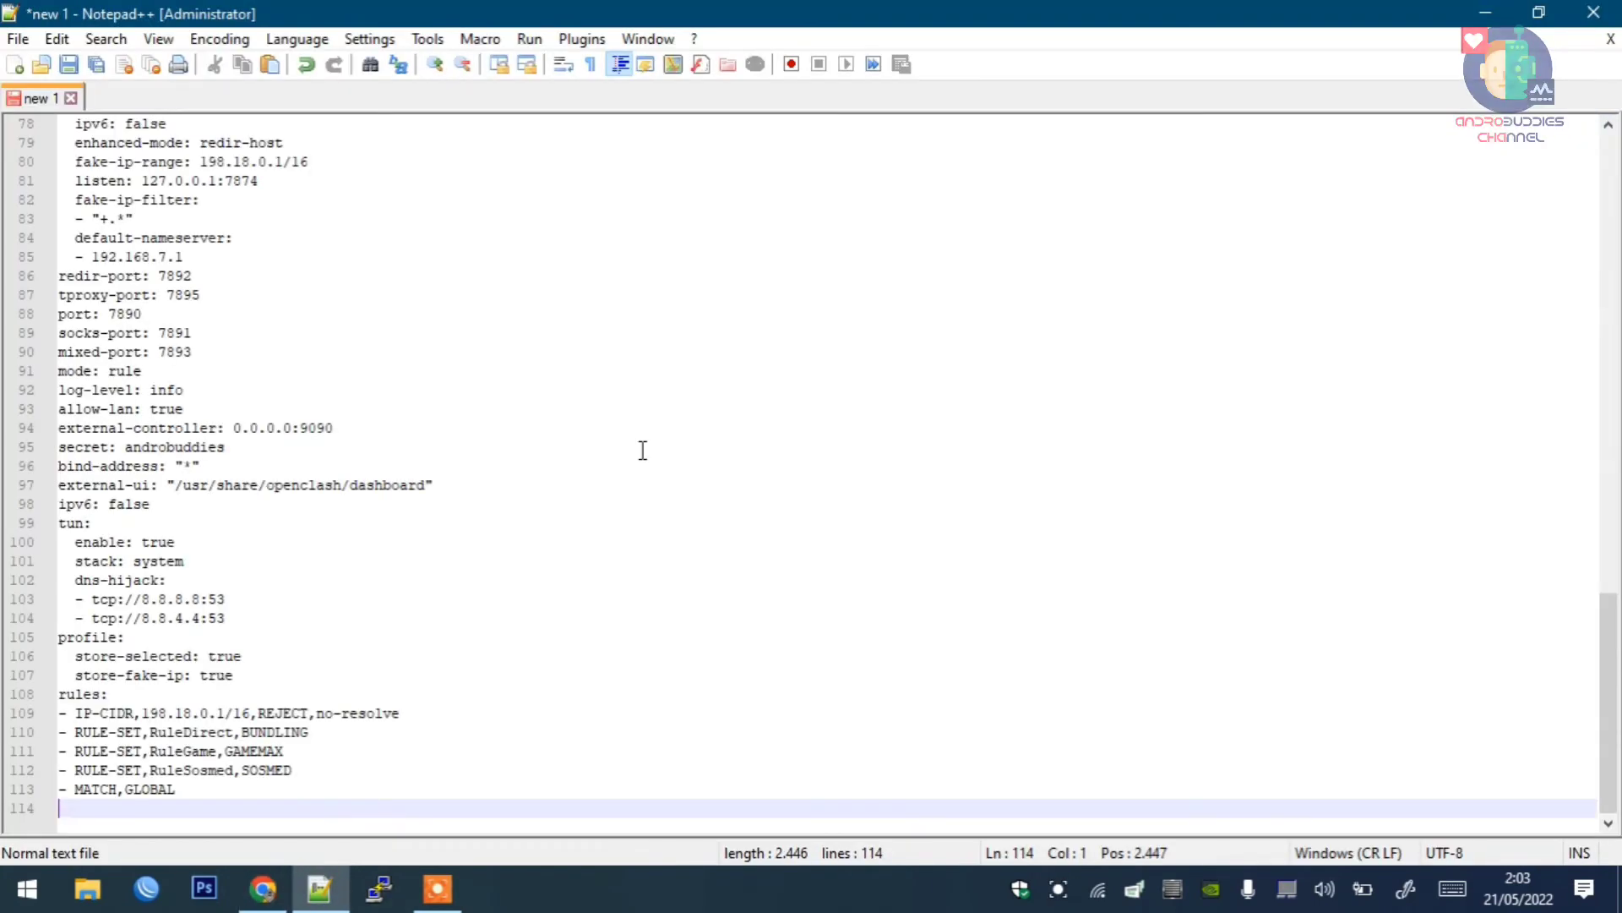
# Step: Return to the first line of the pasted configuration in Notepad++
pyautogui.press('Up')
pyautogui.press('Up')
pyautogui.press('Up')
pyautogui.press('Up')
pyautogui.press('Up')
pyautogui.press('Up')
pyautogui.press('Up')
pyautogui.press('Up')
pyautogui.press('Up')
pyautogui.press('Up')
pyautogui.press('Up')
pyautogui.press('Up')
pyautogui.press('Up')
pyautogui.press('Up')
pyautogui.press('Up')
pyautogui.press('Up')
pyautogui.press('Up')
pyautogui.press('Up')
pyautogui.press('Up')
pyautogui.press('Up')
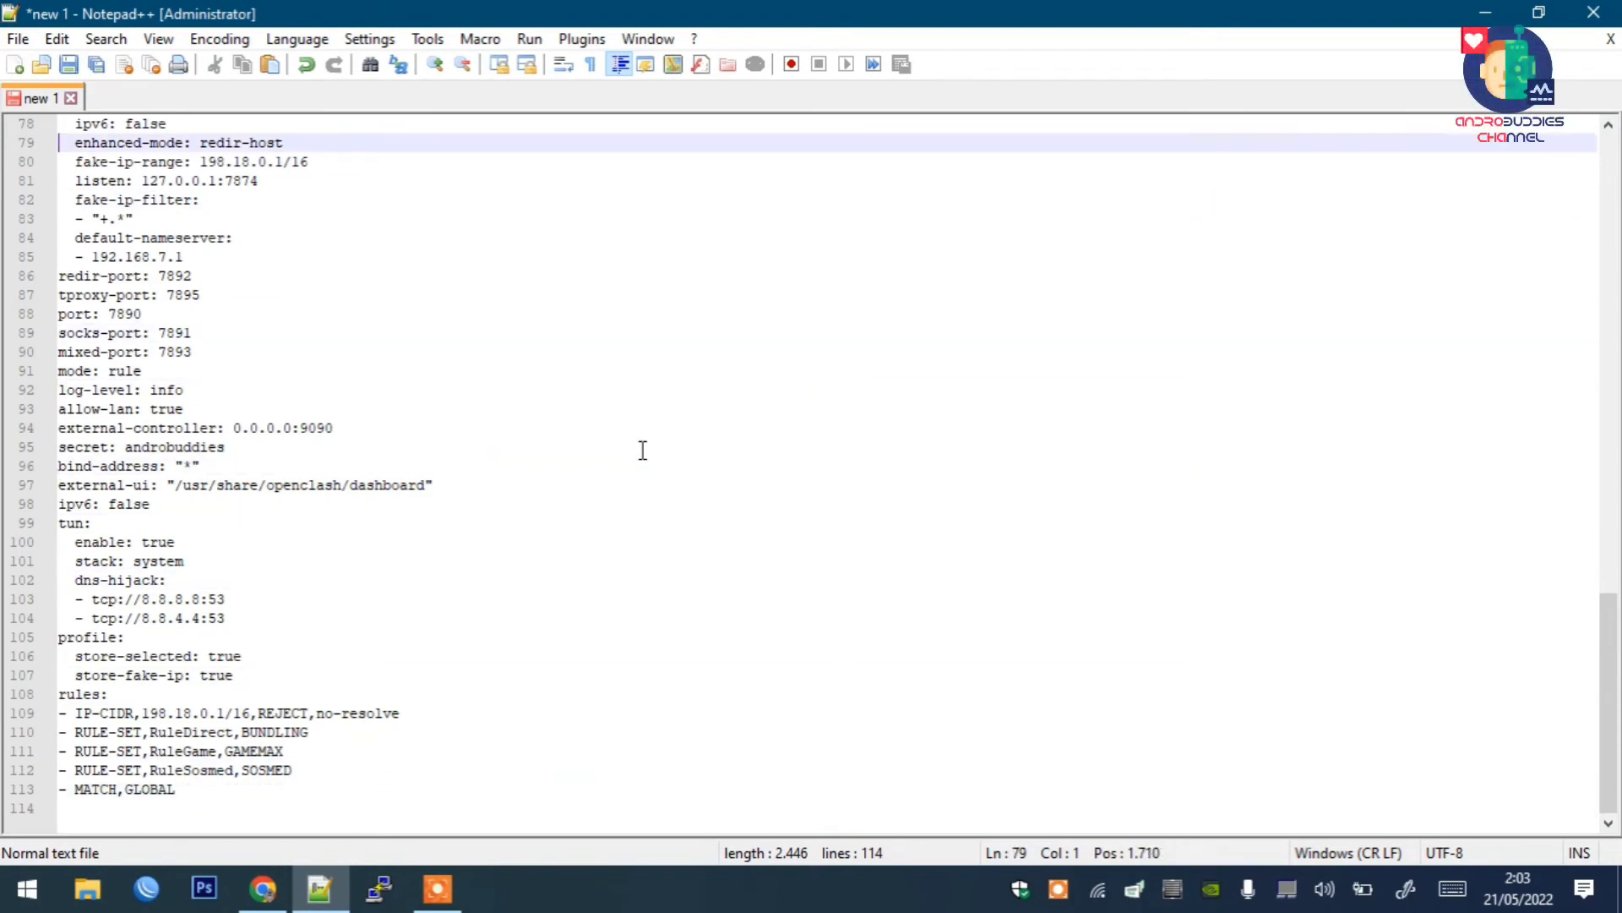
pyautogui.press('Up')
pyautogui.press('Up')
pyautogui.press('Up')
pyautogui.press('Up')
pyautogui.press('Up')
pyautogui.press('Up')
pyautogui.press('Up')
pyautogui.press('Up')
pyautogui.press('Up')
pyautogui.press('Up')
pyautogui.press('Up')
pyautogui.press('Up')
pyautogui.press('Up')
pyautogui.press('Up')
pyautogui.press('Up')
pyautogui.press('Up')
pyautogui.press('Up')
pyautogui.press('Up')
pyautogui.press('Up')
pyautogui.press('Up')
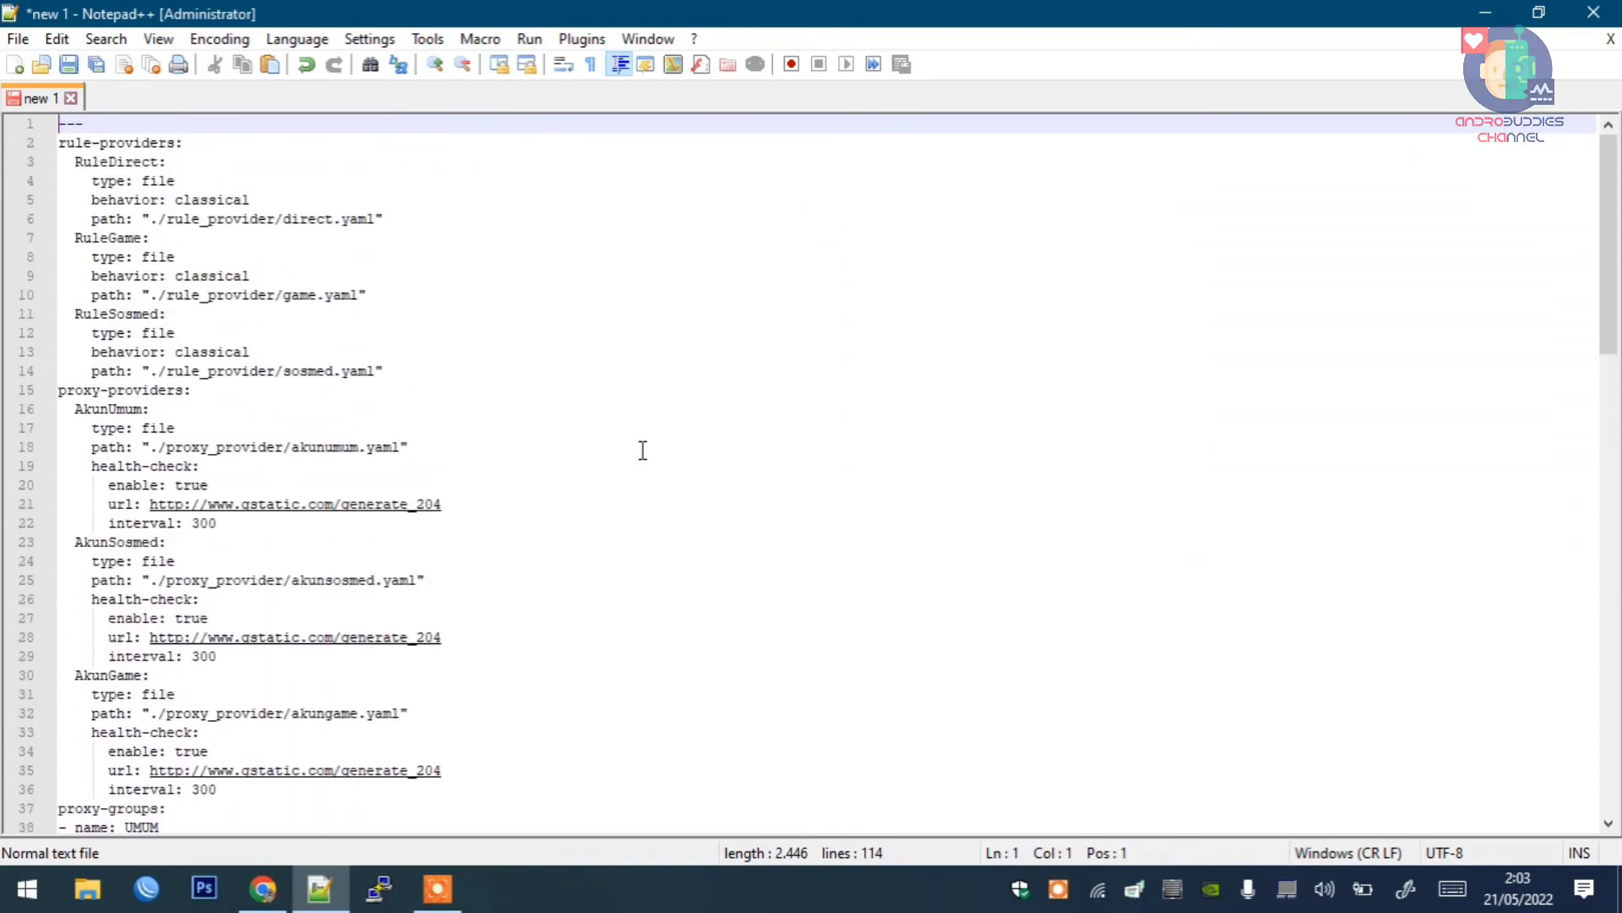
# Step: Read through the pasted configuration from the rule and proxy providers past the proxy groups, DNS and port settings to the rules section
pyautogui.press('Down')
pyautogui.press('Down')
pyautogui.press('Down')
pyautogui.press('Down')
pyautogui.press('Down')
pyautogui.press('Down')
pyautogui.press('Down')
pyautogui.press('Down')
pyautogui.press('Down')
pyautogui.press('Down')
pyautogui.press('Down')
pyautogui.press('Down')
pyautogui.press('Down')
pyautogui.press('Down')
pyautogui.press('Down')
pyautogui.press('Down')
pyautogui.press('Down')
pyautogui.press('Down')
pyautogui.press('Down')
pyautogui.press('Down')
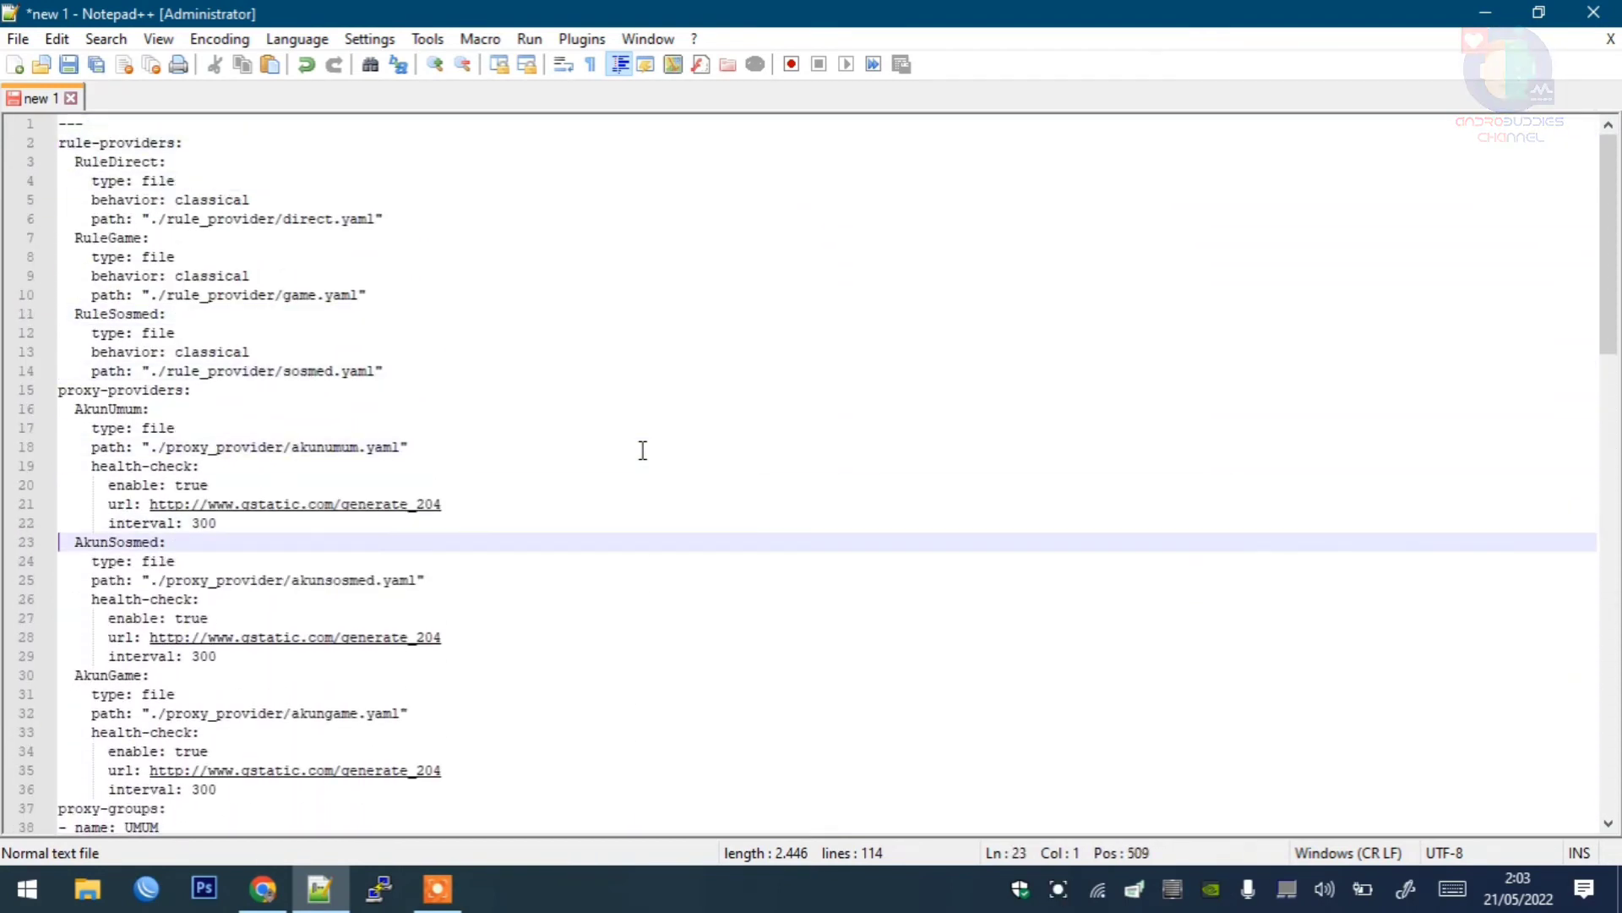
pyautogui.press('Down')
pyautogui.press('Down')
pyautogui.press('Down')
pyautogui.press('Down')
pyautogui.press('Down')
pyautogui.press('Down')
pyautogui.press('Down')
pyautogui.press('Down')
pyautogui.press('Down')
pyautogui.press('Down')
pyautogui.press('Down')
pyautogui.press('Down')
pyautogui.press('Down')
pyautogui.press('Down')
pyautogui.press('Down')
pyautogui.press('Down')
pyautogui.press('Down')
pyautogui.press('Down')
pyautogui.press('Down')
pyautogui.press('Down')
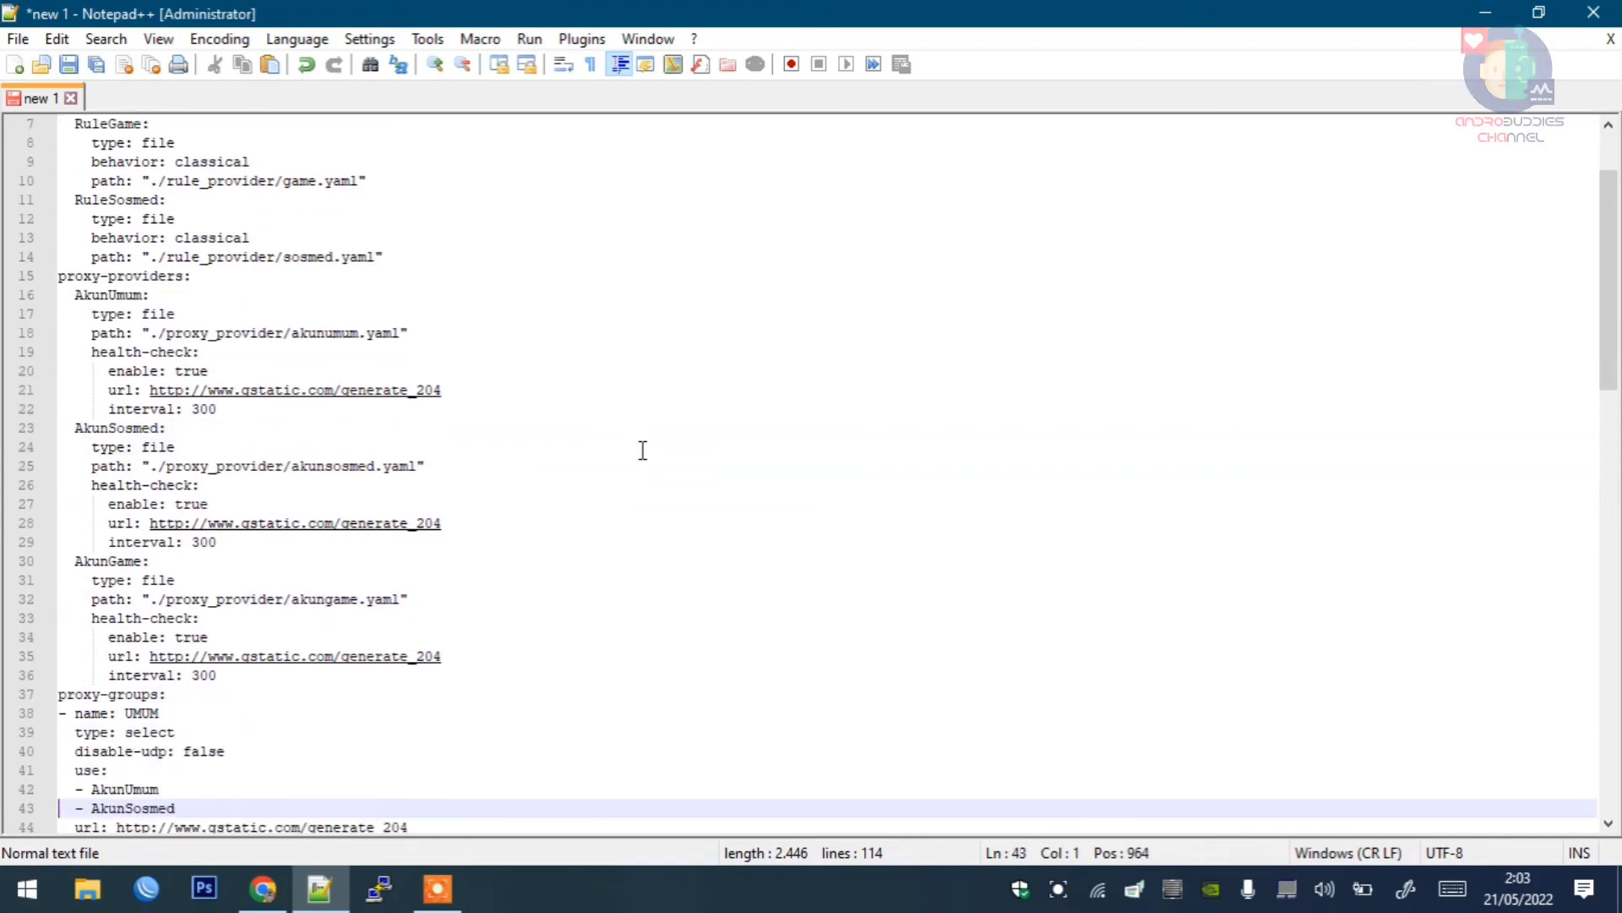
pyautogui.press('Down')
pyautogui.press('Down')
pyautogui.press('Down')
pyautogui.press('Down')
pyautogui.press('Down')
pyautogui.press('Down')
pyautogui.press('Down')
pyautogui.press('Down')
pyautogui.press('Down')
pyautogui.press('Down')
pyautogui.press('Down')
pyautogui.press('Down')
pyautogui.press('Down')
pyautogui.press('Down')
pyautogui.press('Down')
pyautogui.press('Down')
pyautogui.press('Down')
pyautogui.press('Down')
pyautogui.press('Down')
pyautogui.press('Down')
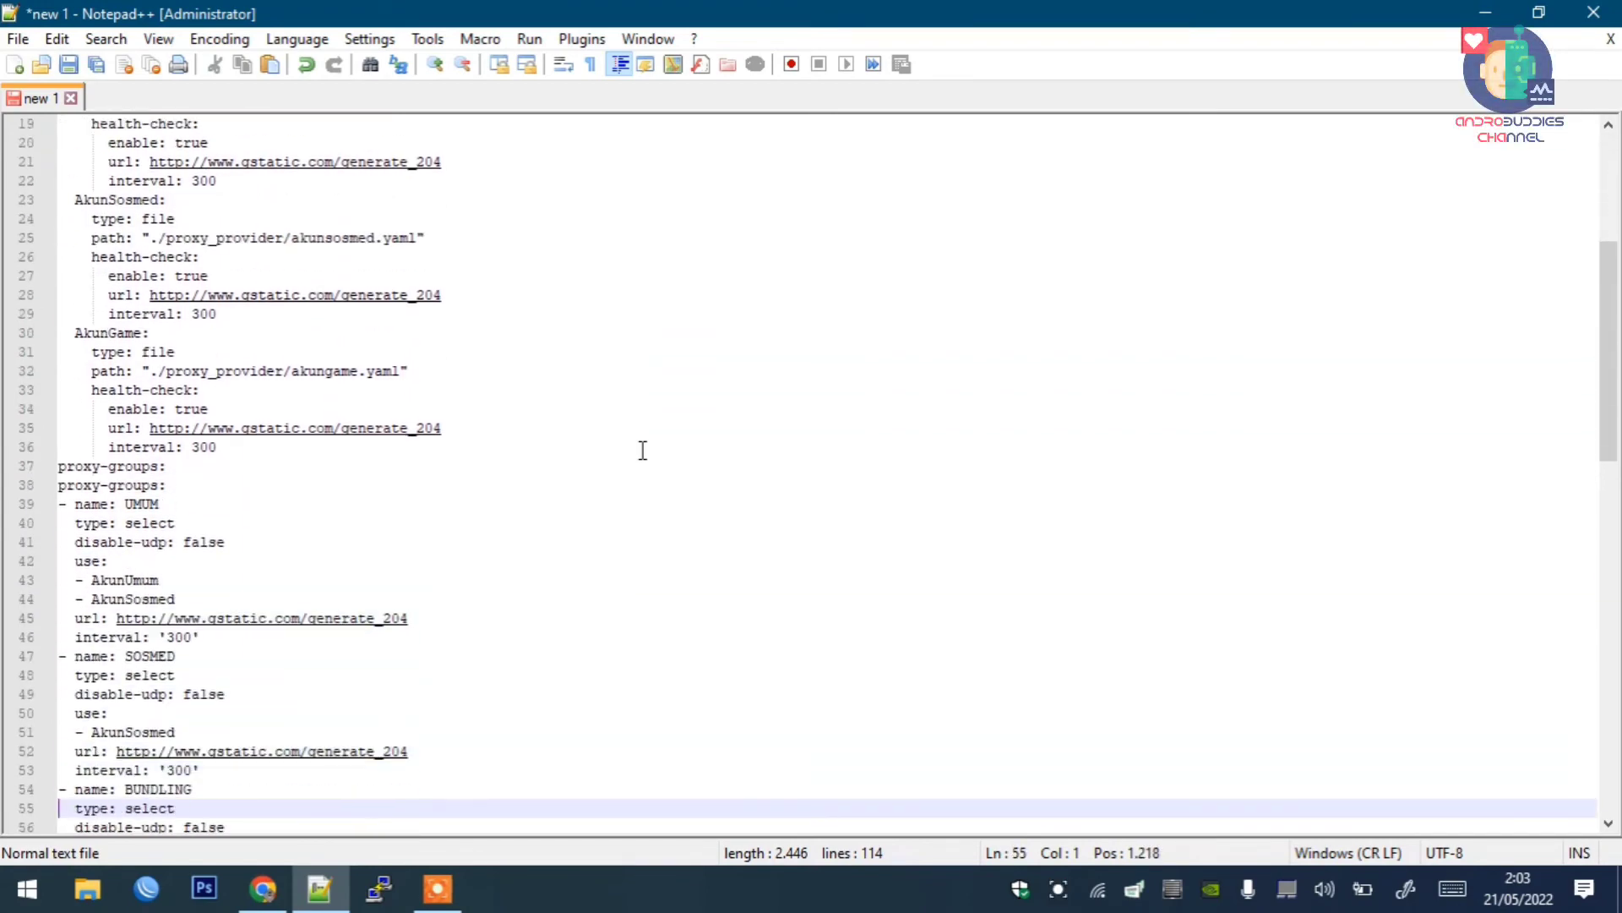
pyautogui.press('Down')
pyautogui.press('Down')
pyautogui.press('Down')
pyautogui.press('Down')
pyautogui.press('Down')
pyautogui.press('Down')
pyautogui.press('Down')
pyautogui.press('Down')
pyautogui.press('Down')
pyautogui.press('Down')
pyautogui.press('Down')
pyautogui.press('Down')
pyautogui.press('Down')
pyautogui.press('Down')
pyautogui.press('Down')
pyautogui.press('Down')
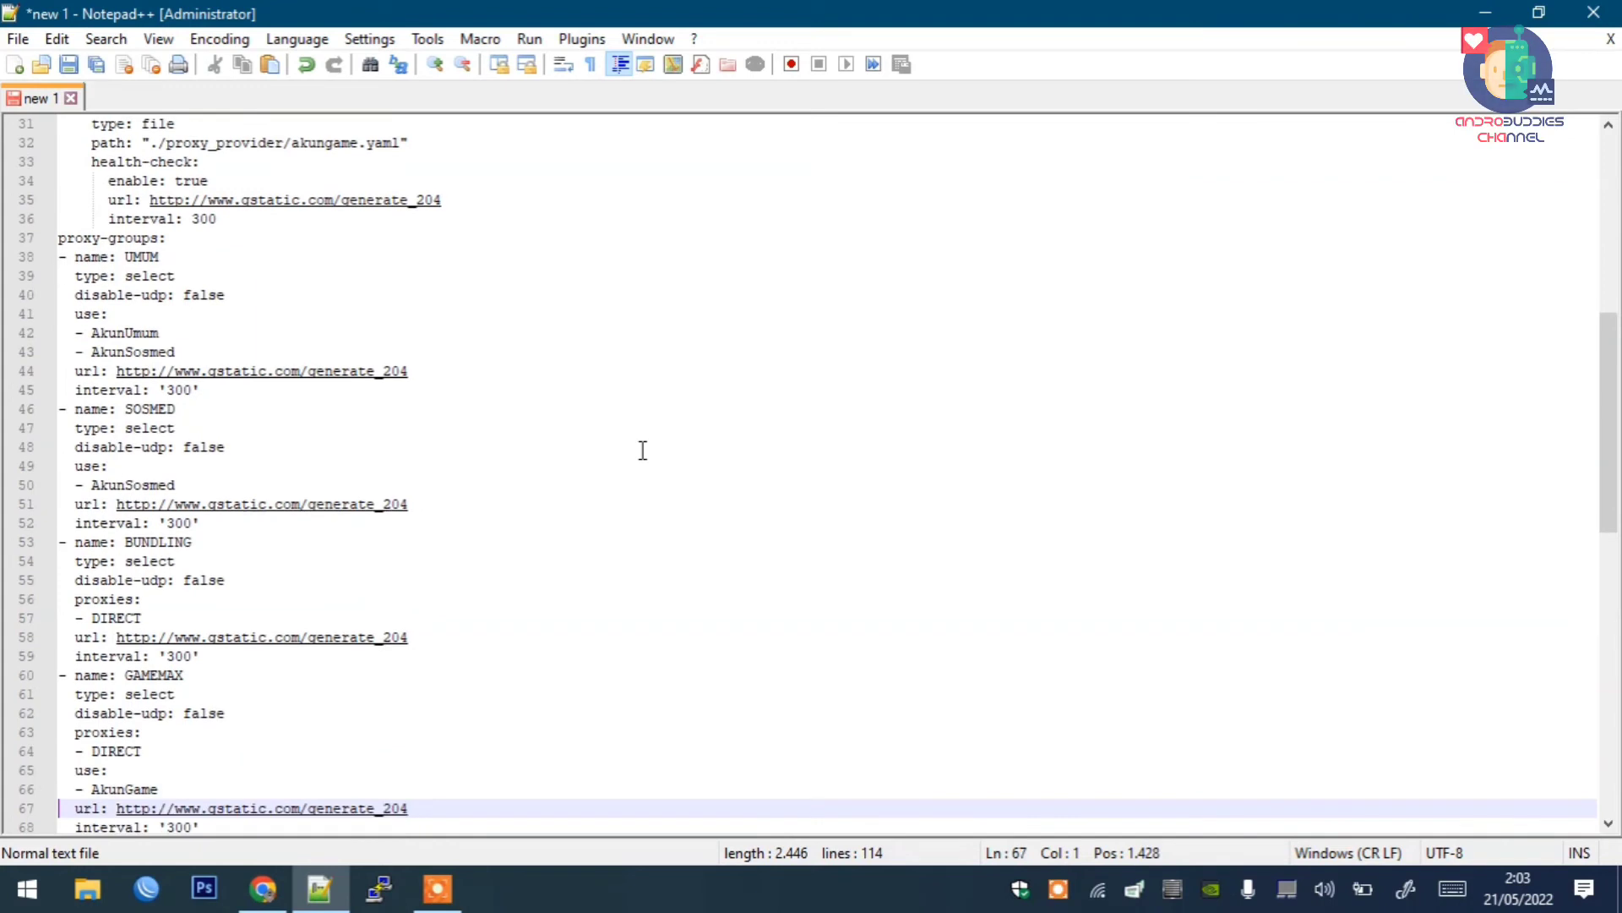
pyautogui.press('Down')
pyautogui.press('Down')
pyautogui.press('Down')
pyautogui.press('Down')
pyautogui.press('Down')
pyautogui.press('Down')
pyautogui.press('Down')
pyautogui.press('Down')
pyautogui.press('Down')
pyautogui.press('Down')
pyautogui.press('Down')
pyautogui.press('Down')
pyautogui.press('Down')
pyautogui.press('Down')
pyautogui.press('Down')
pyautogui.press('Down')
pyautogui.press('Down')
pyautogui.press('Down')
pyautogui.press('Down')
pyautogui.press('Down')
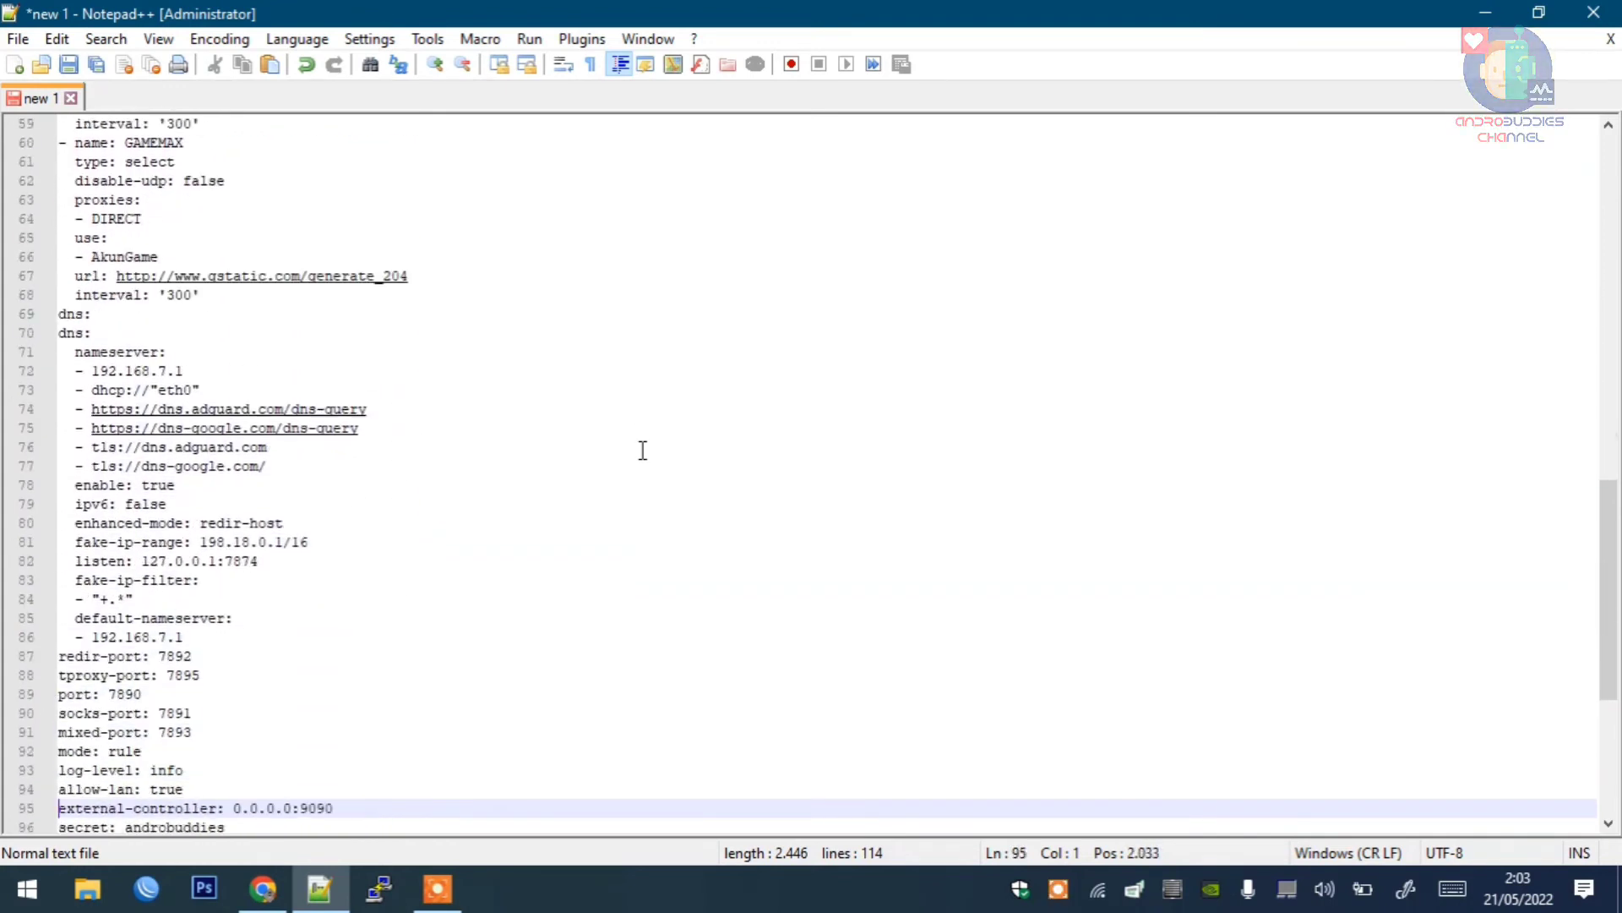
pyautogui.press('Down')
pyautogui.press('Down')
pyautogui.press('Down')
pyautogui.press('Down')
pyautogui.press('Down')
# Step: Append the comment #SesuaikanSecret to the secret line of the configuration
pyautogui.press('Up')
pyautogui.press('Up')
pyautogui.press('Up')
pyautogui.press('Up')
pyautogui.press('Up')
pyautogui.press('Up')
pyautogui.press('Up')
pyautogui.press('Up')
pyautogui.press('Up')
pyautogui.press('Up')
pyautogui.press('Up')
pyautogui.press('Up')
pyautogui.press('Up')
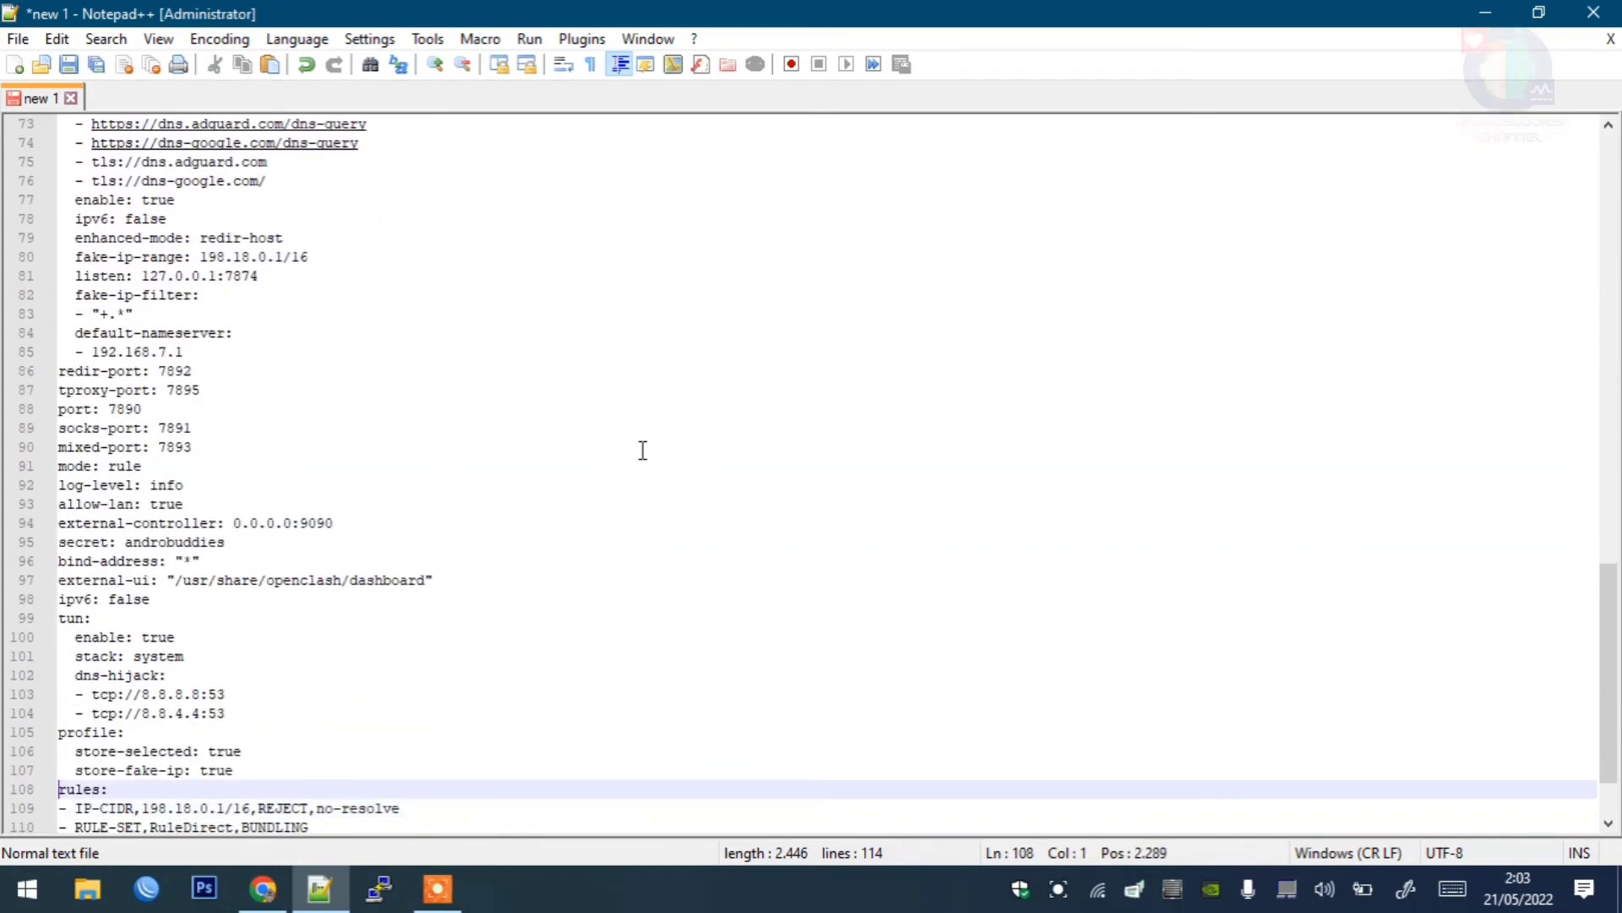
pyautogui.press('Down')
pyautogui.press('Up')
pyautogui.press('Up')
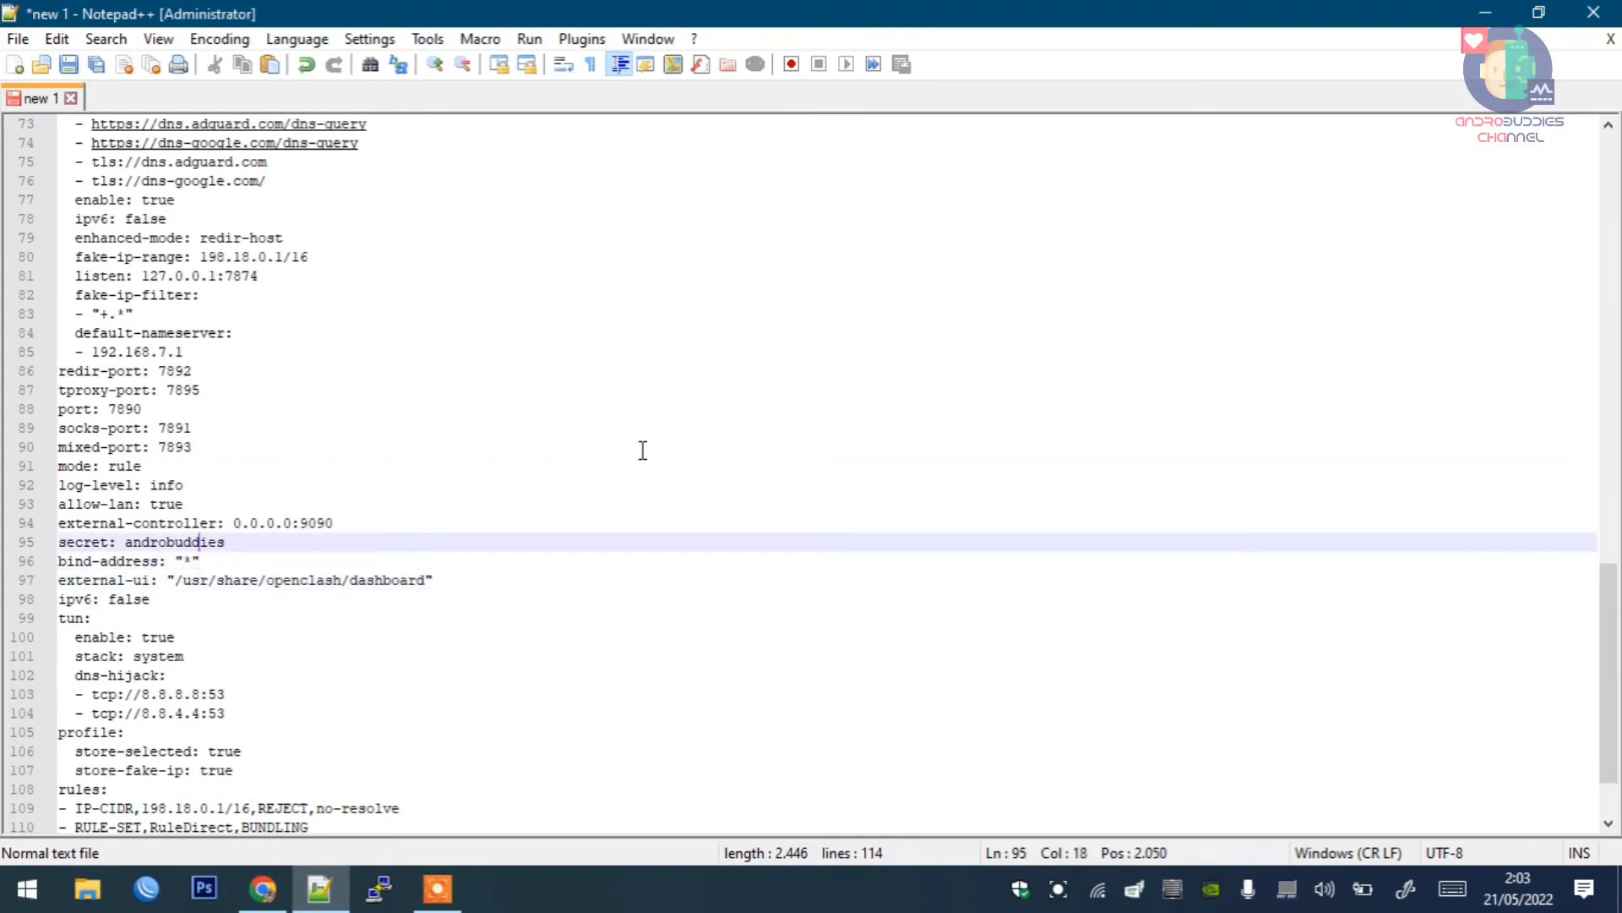
pyautogui.write('#')
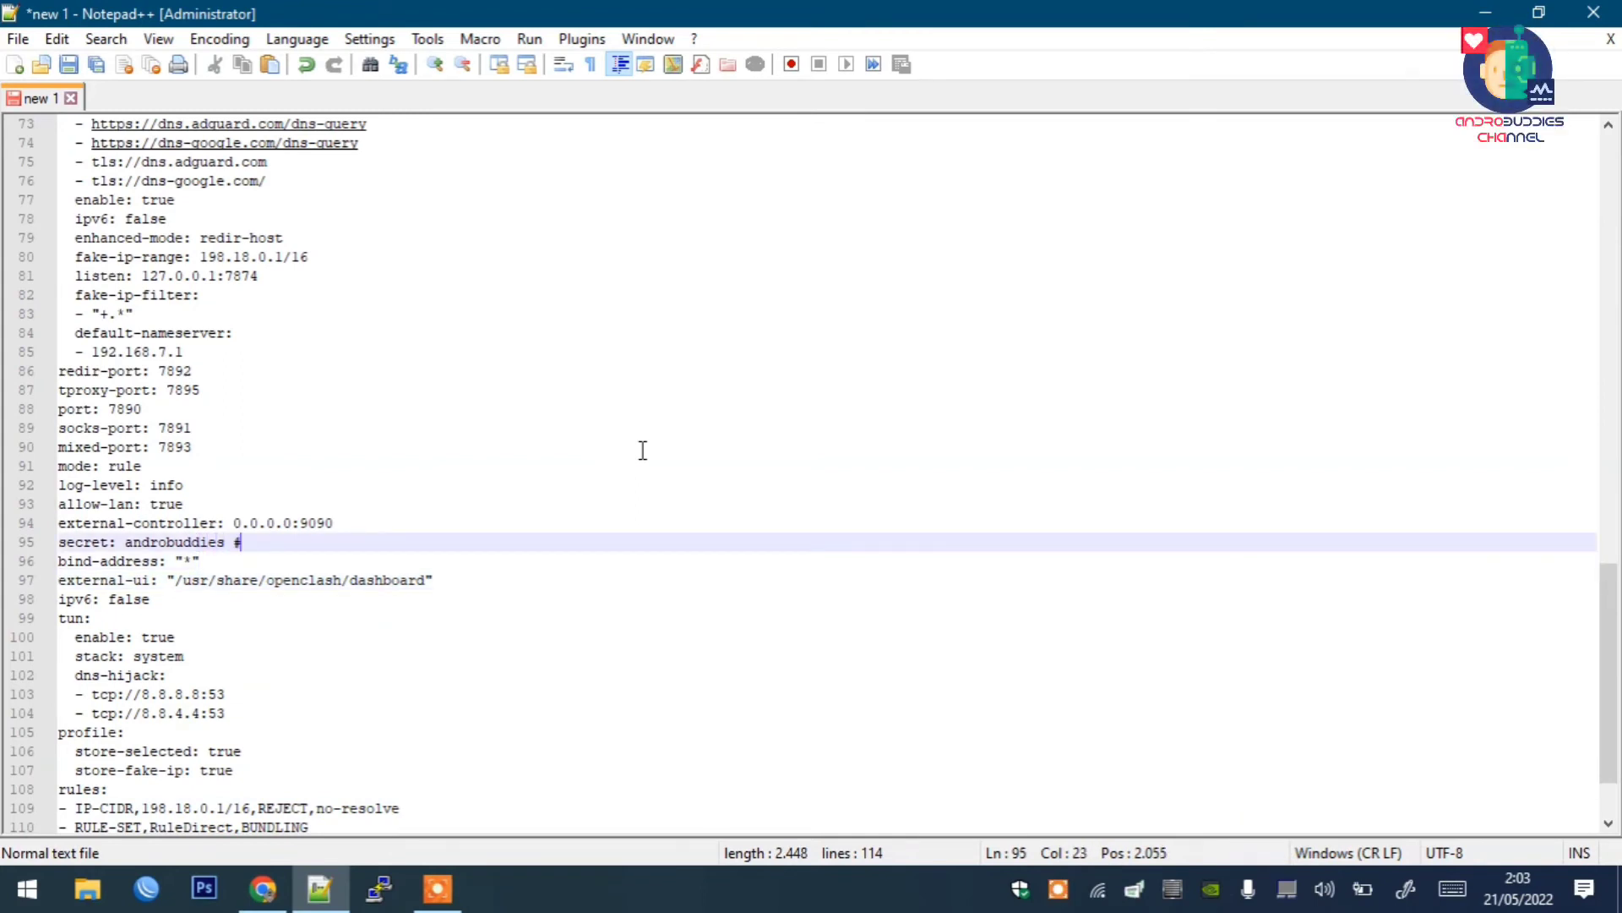
pyautogui.write('Sesuai')
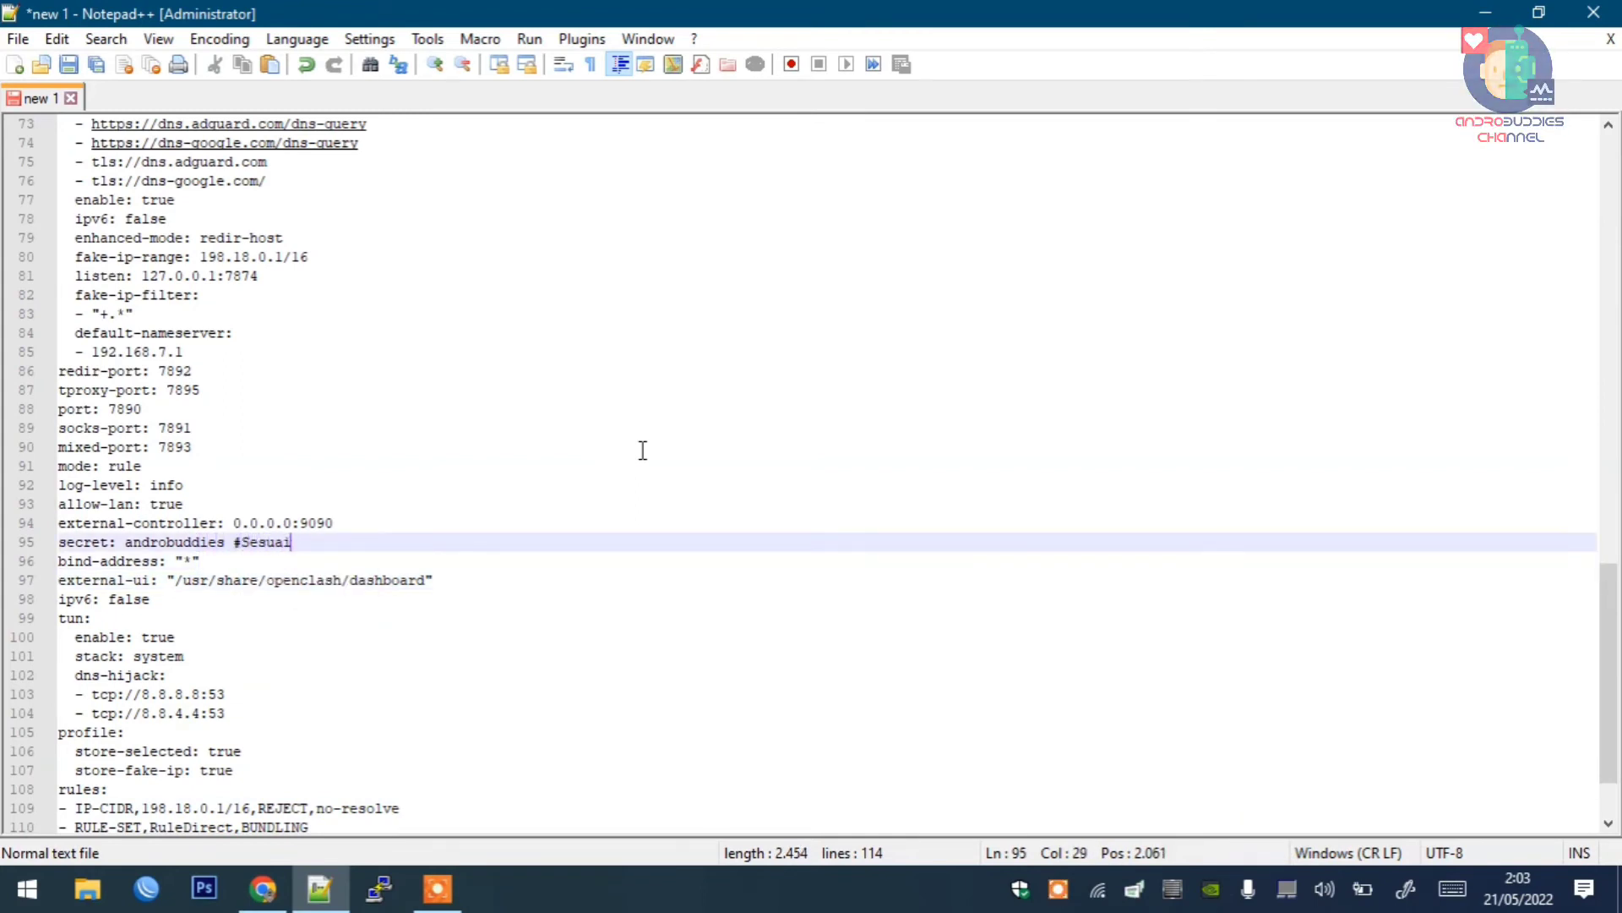
pyautogui.write('kanS')
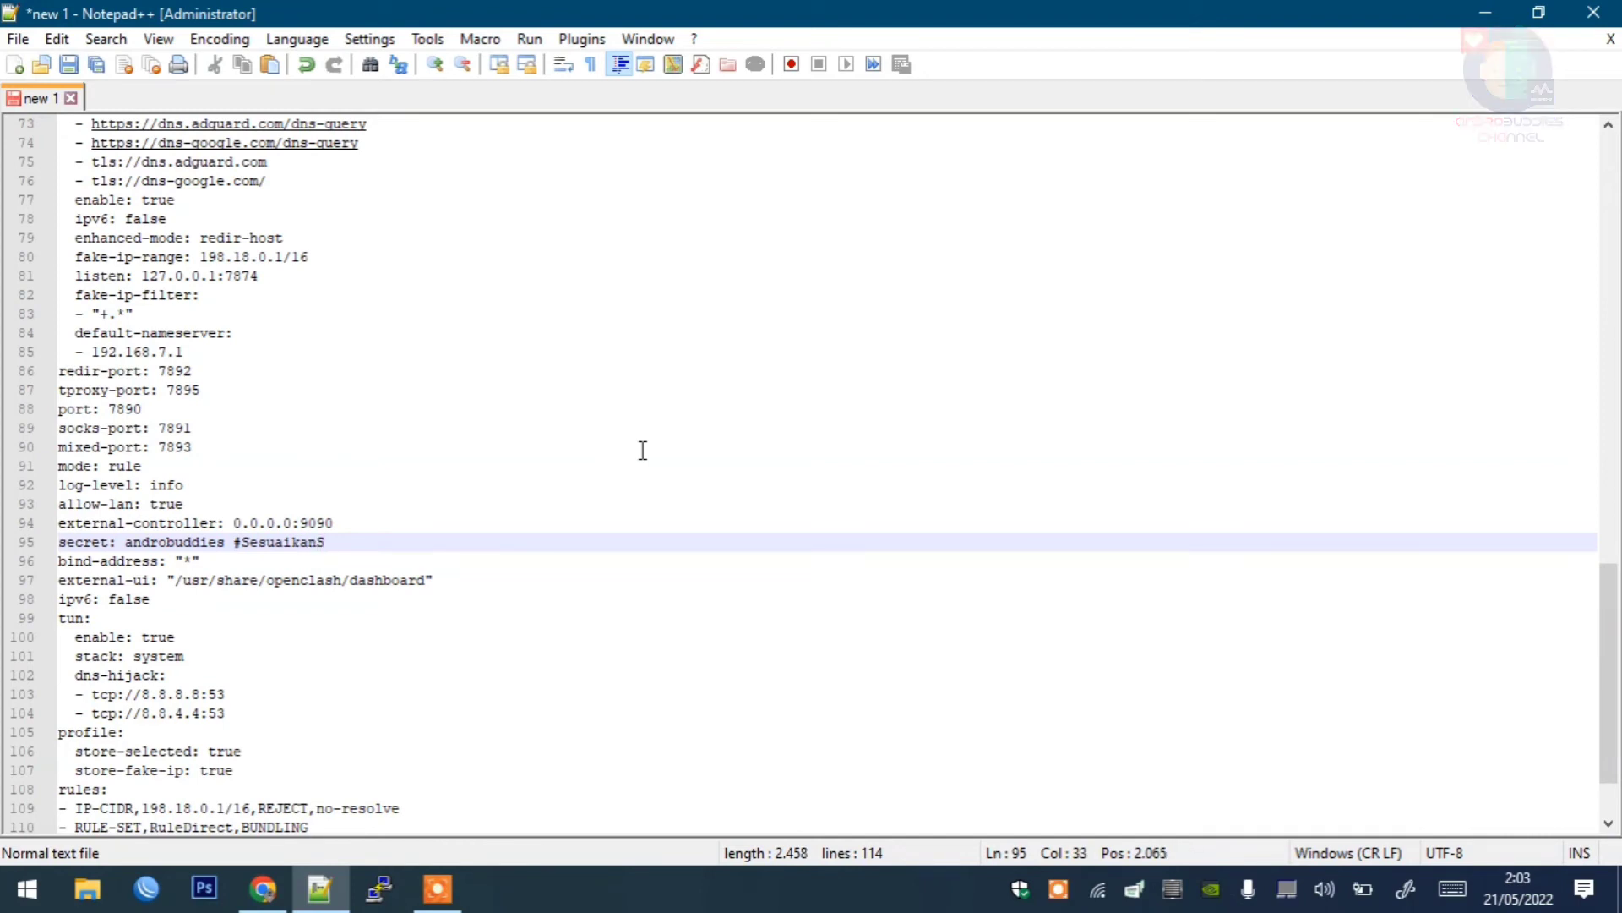
pyautogui.write('ecret')
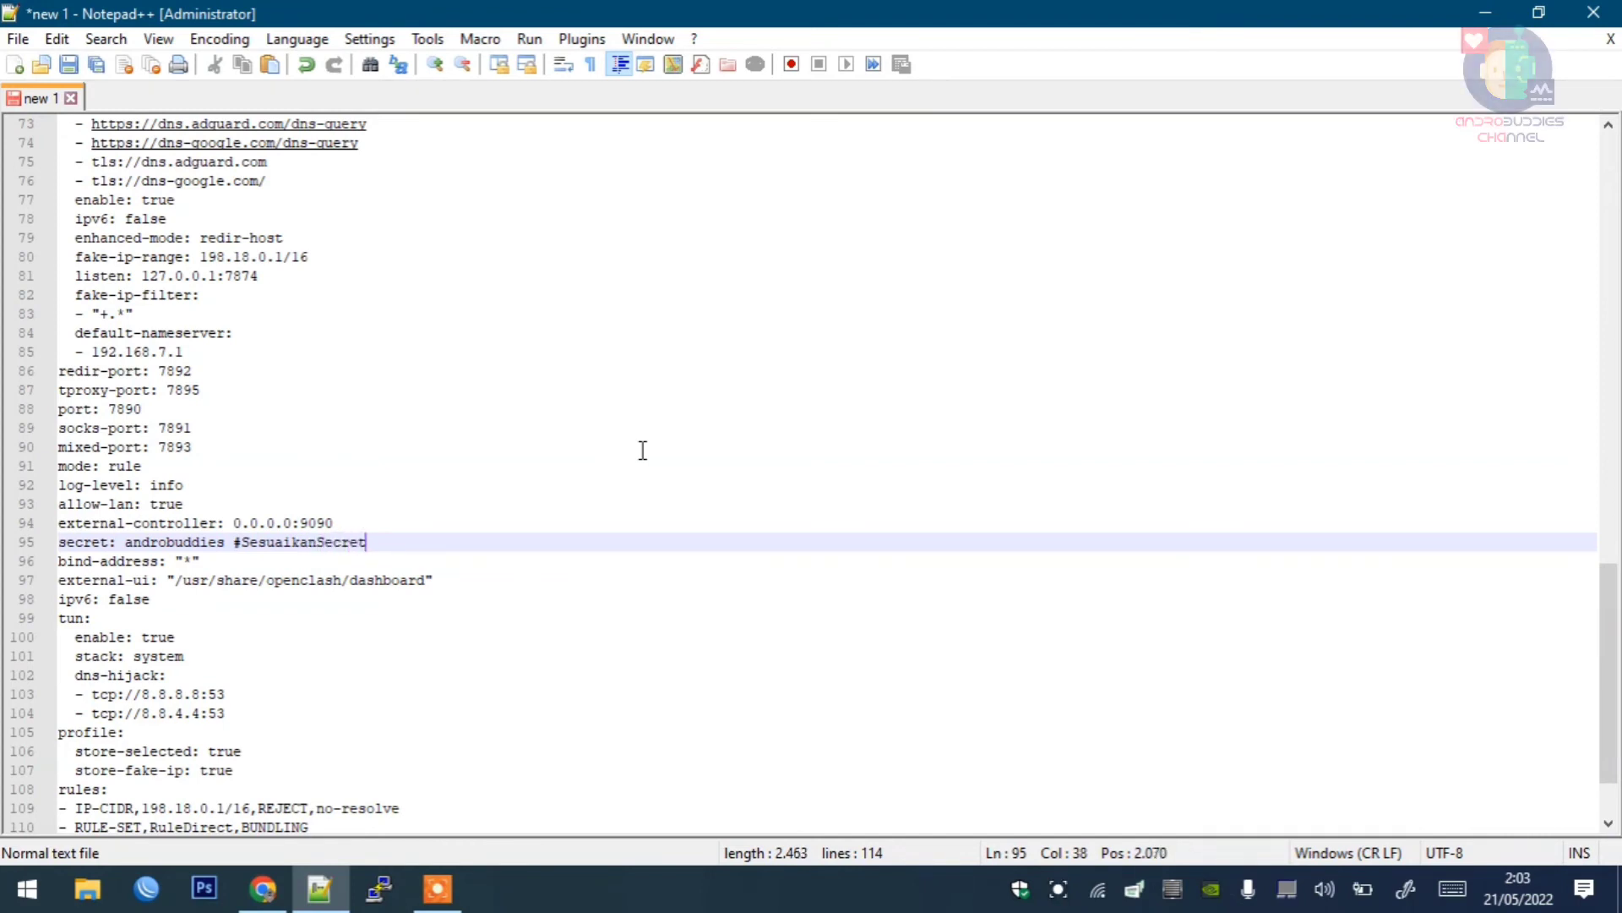
# Step: Append the comment #IPMODEM to the 192.168.7.1 entry under the DNS nameserver list
pyautogui.press('Up')
pyautogui.press('Up')
pyautogui.press('Up')
pyautogui.press('Up')
pyautogui.press('Up')
pyautogui.press('Up')
pyautogui.press('Up')
pyautogui.press('Up')
pyautogui.press('Up')
pyautogui.press('Up')
pyautogui.press('Up')
pyautogui.press('Up')
pyautogui.press('Up')
pyautogui.press('Up')
pyautogui.press('Up')
pyautogui.press('Up')
pyautogui.press('Up')
pyautogui.press('Up')
pyautogui.press('Up')
pyautogui.press('Up')
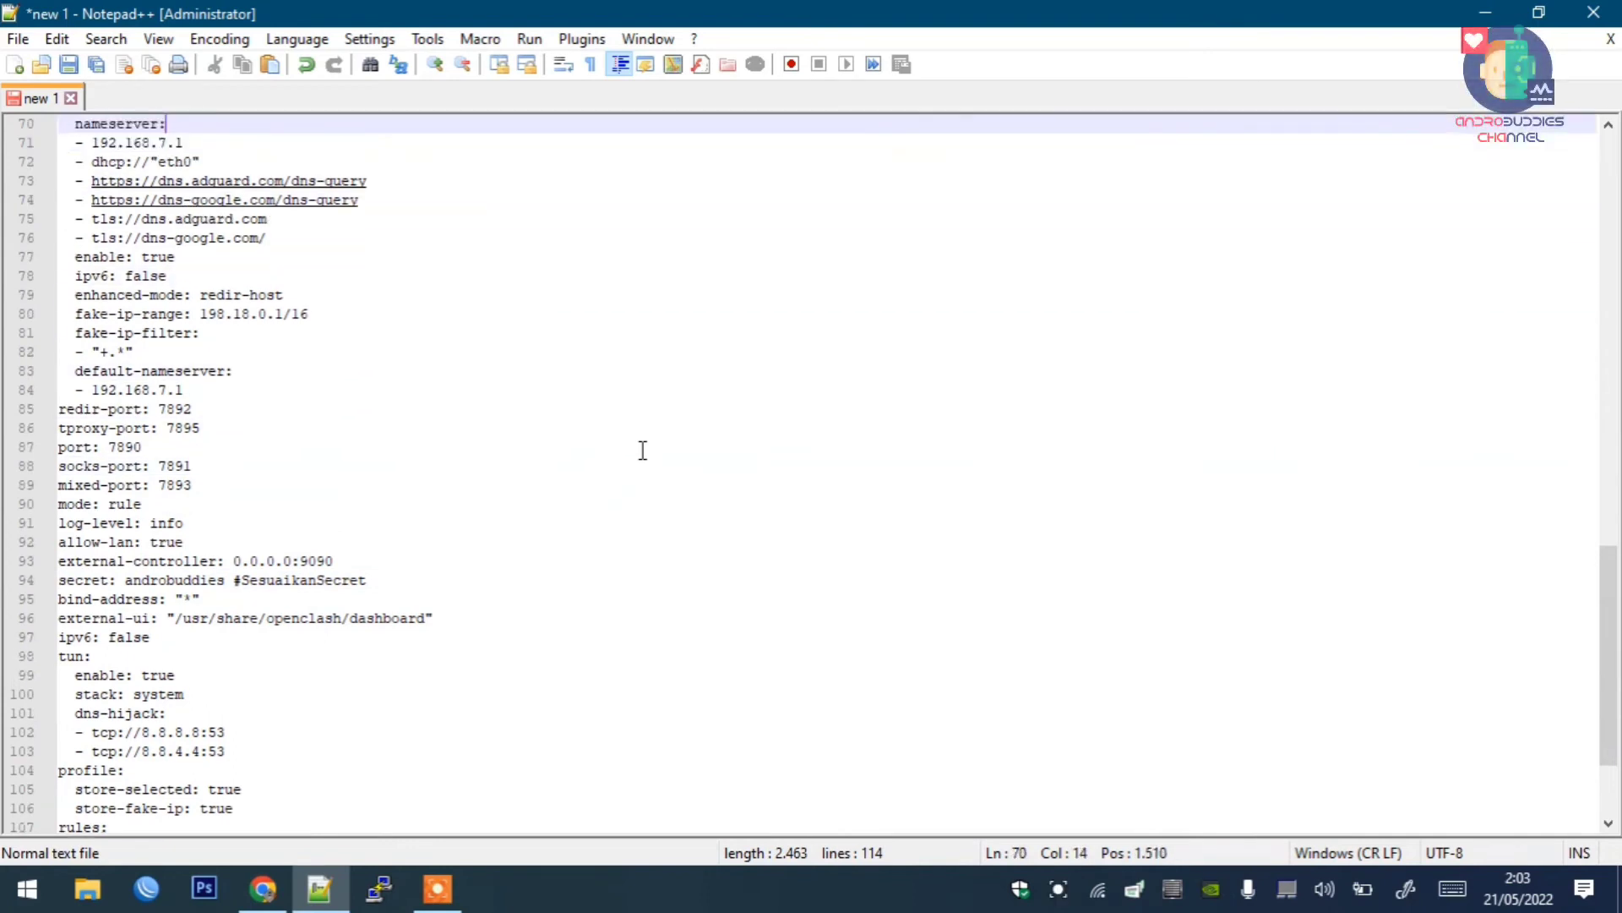
pyautogui.press('Down')
pyautogui.press('Down')
pyautogui.press('Down')
pyautogui.press('Down')
pyautogui.press('Down')
pyautogui.press('Down')
pyautogui.press('Down')
pyautogui.press('Down')
pyautogui.press('Down')
pyautogui.press('Down')
pyautogui.press('Down')
pyautogui.press('Down')
pyautogui.press('Down')
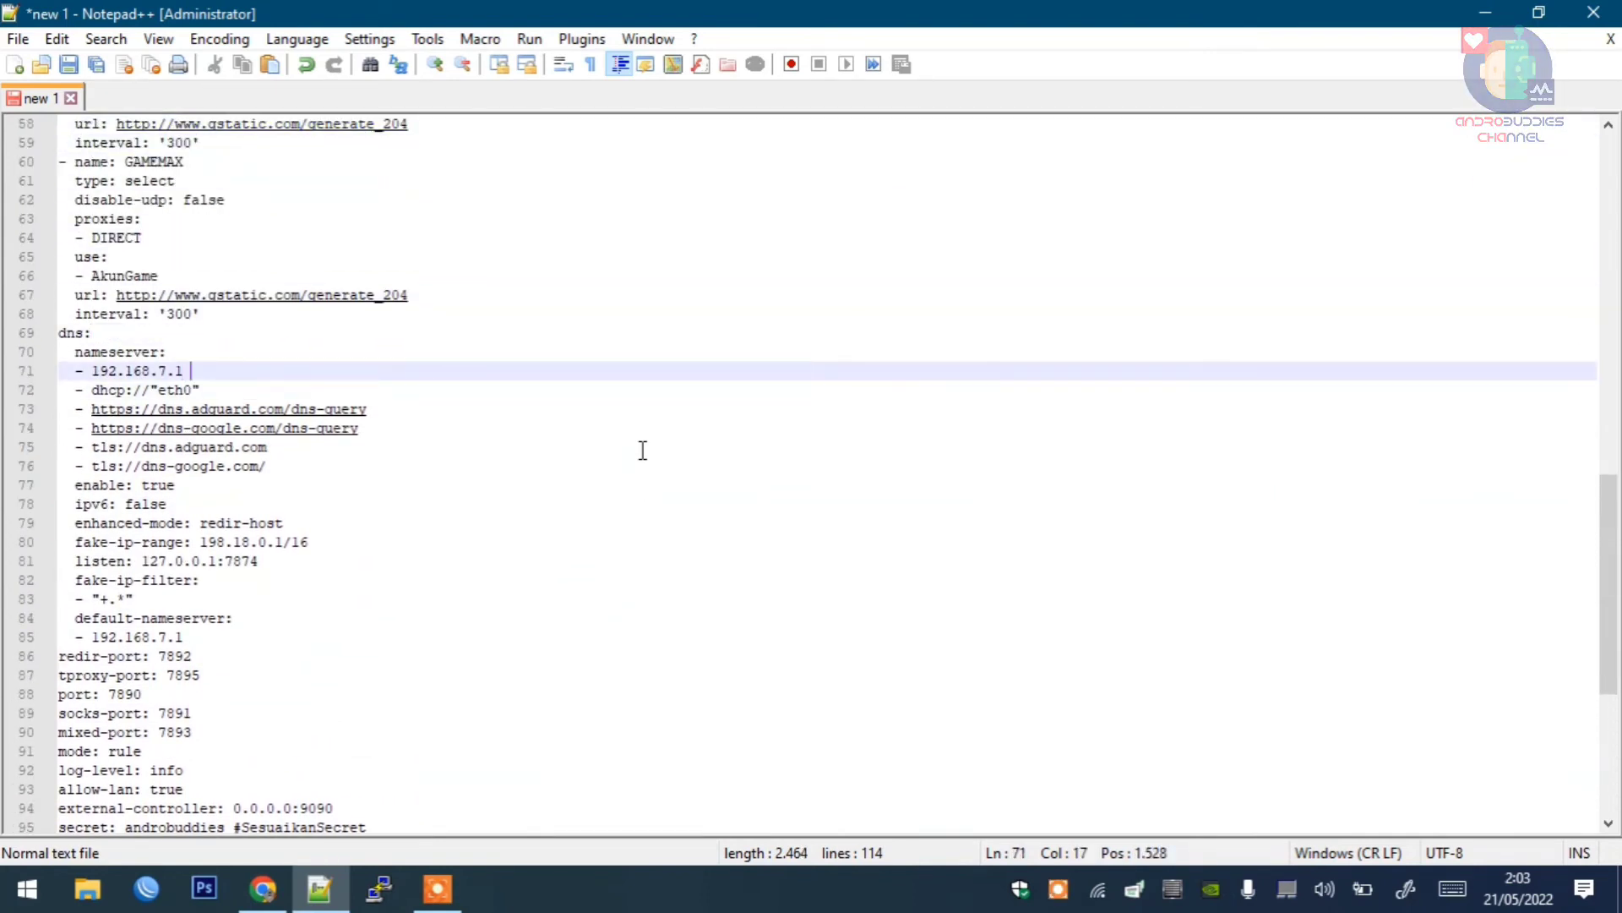
pyautogui.write('#IPMODE')
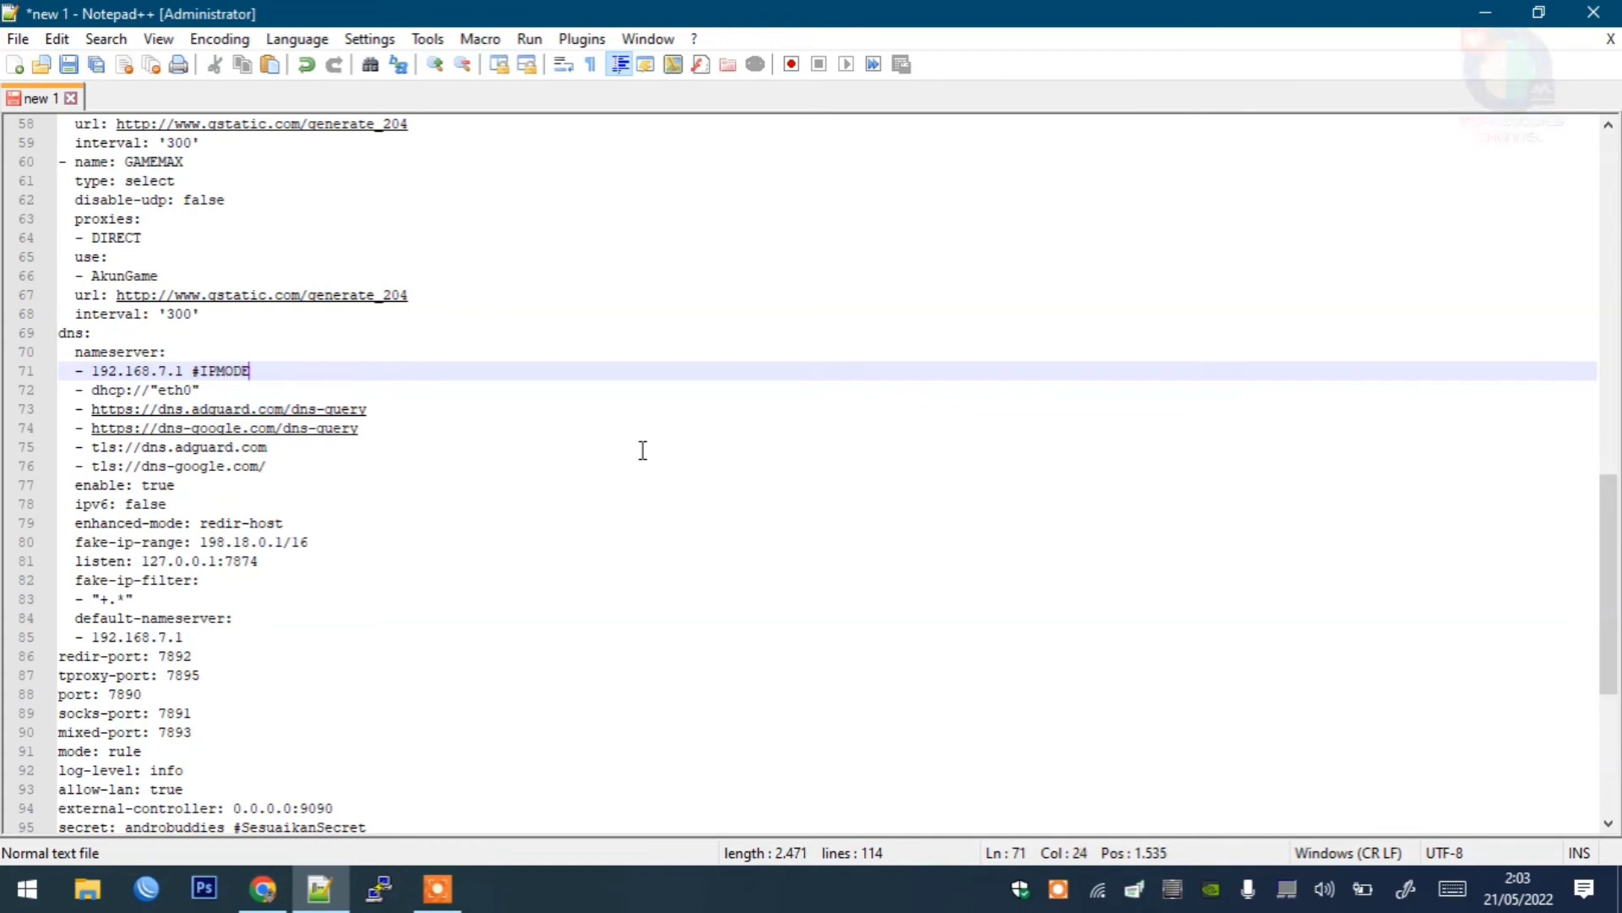
pyautogui.write('M')
# Step: Append the comment #INTERFACE to the dhcp://"eth0" nameserver entry
pyautogui.press('Down')
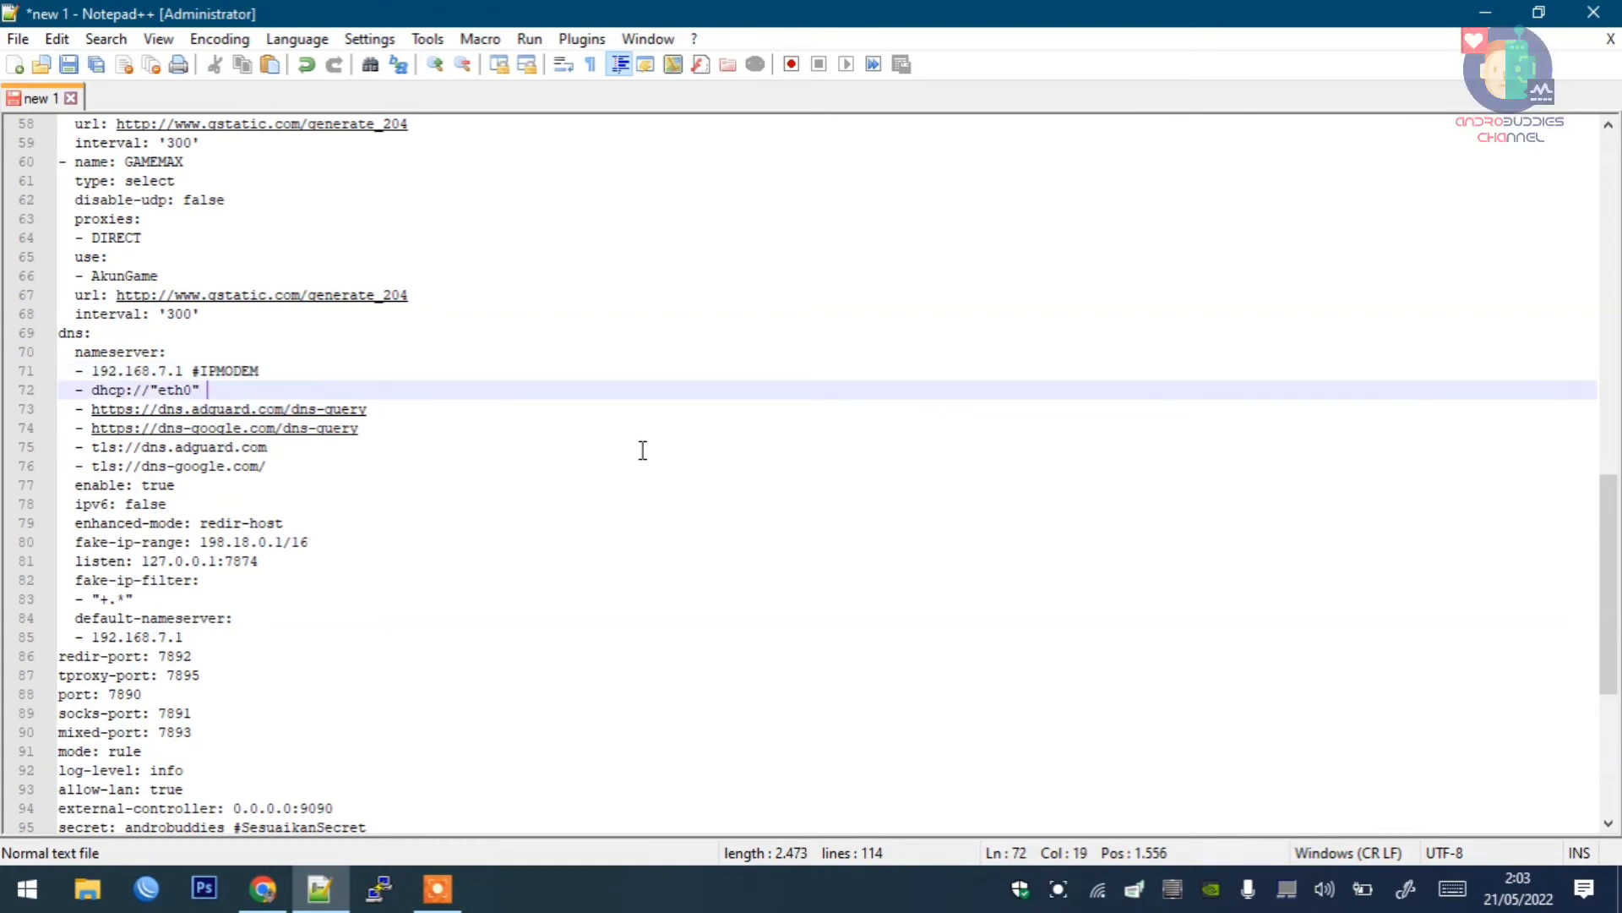
pyautogui.write('#INT')
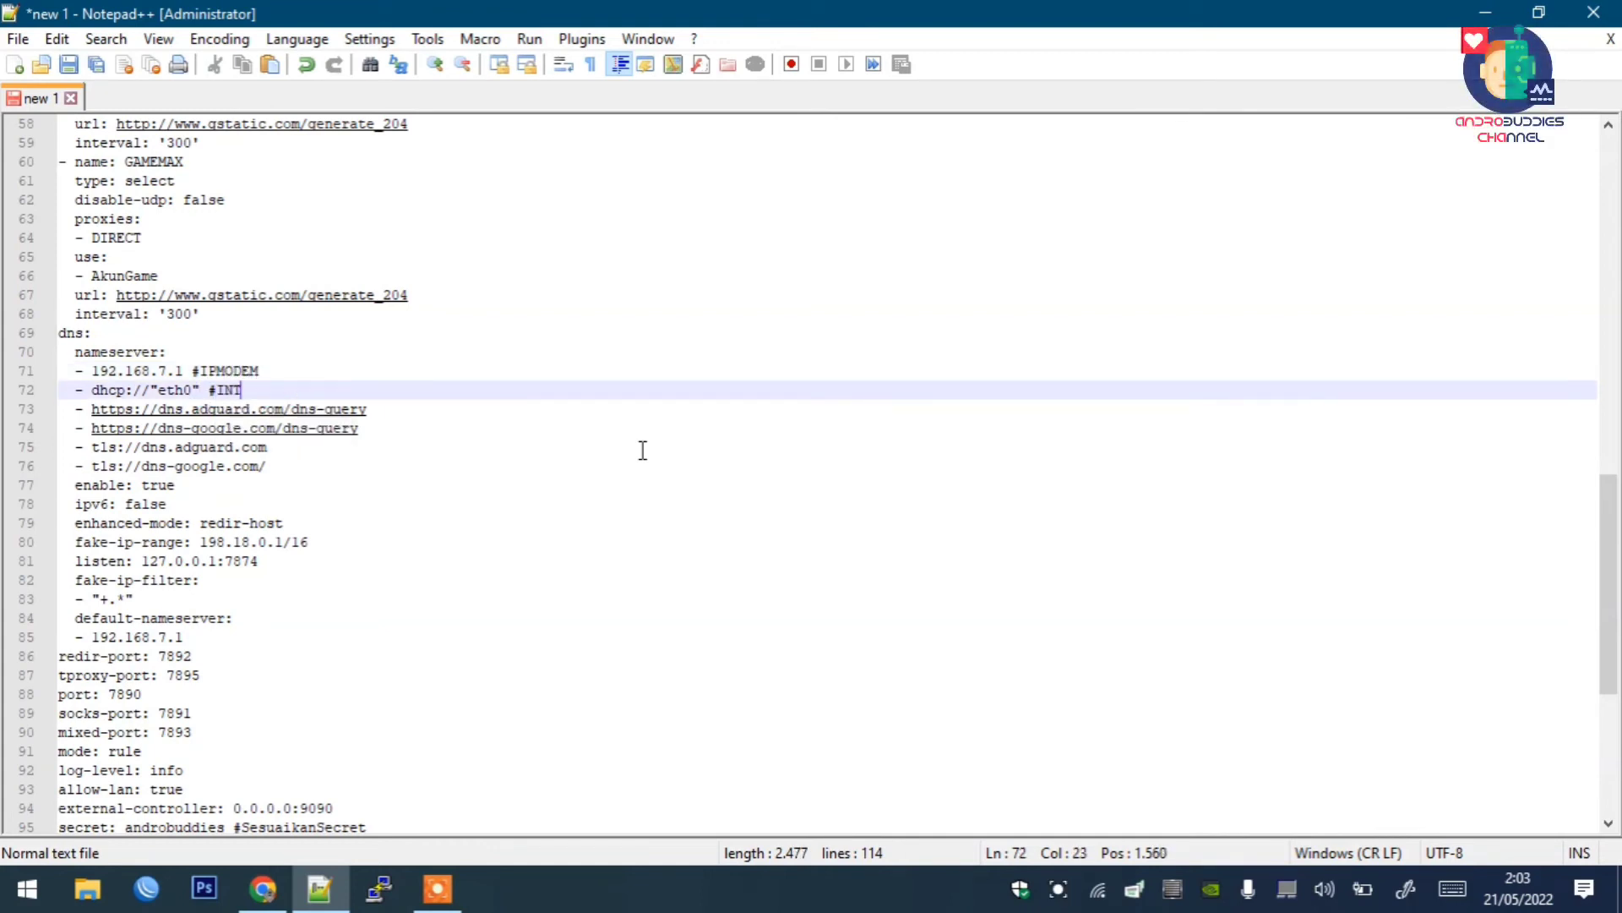
pyautogui.write('ERFACE')
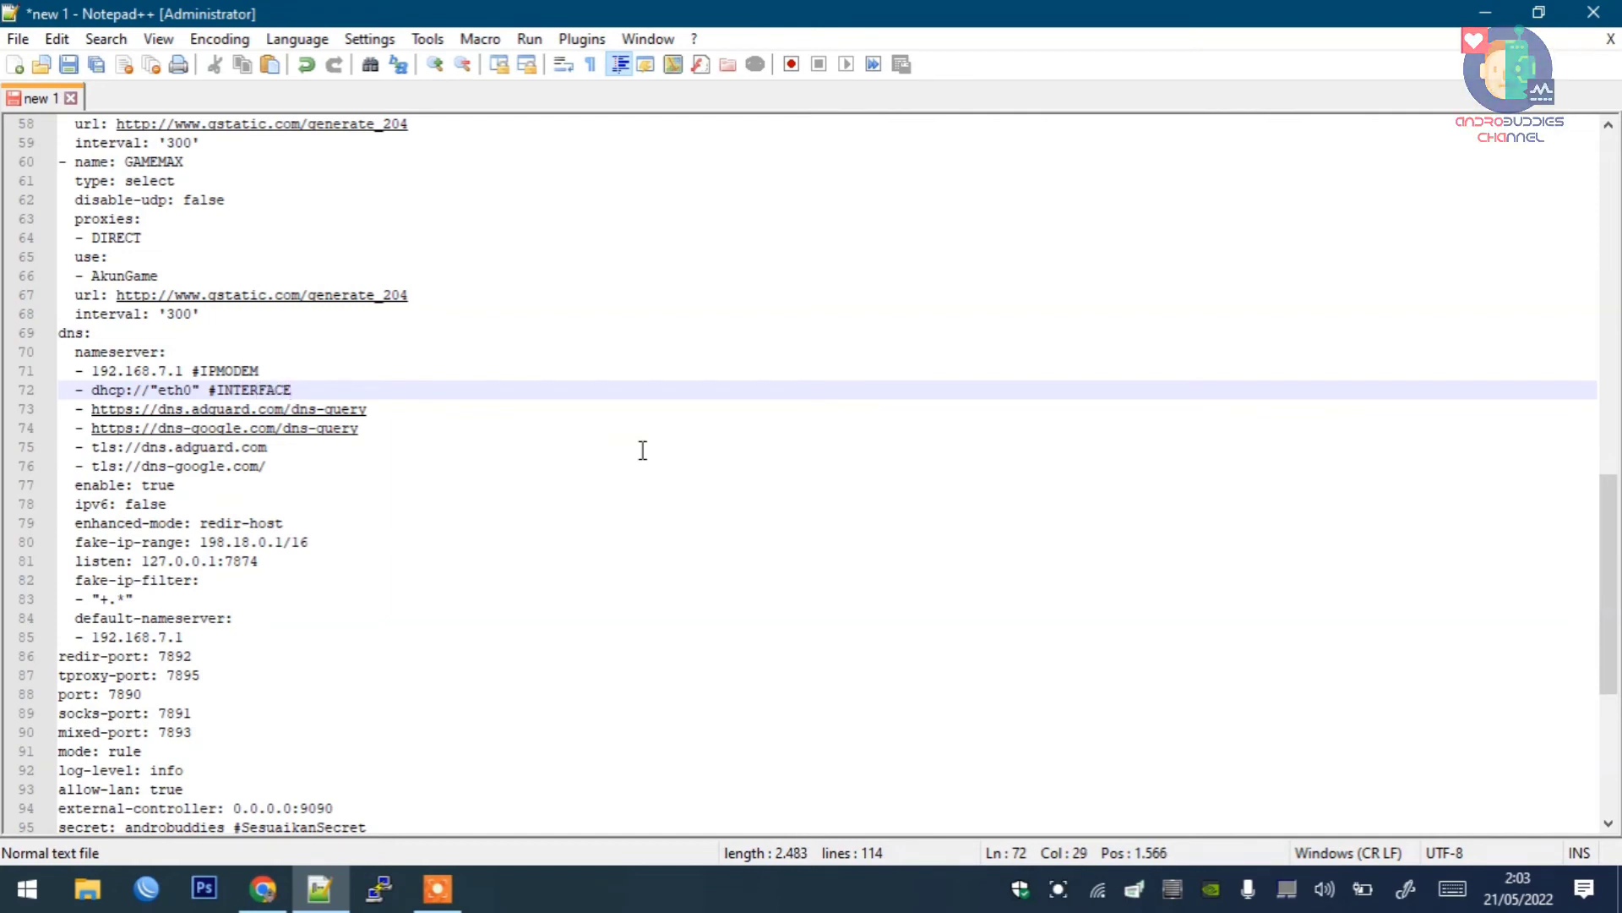
# Step: Extend the dhcp://"eth0" comment to #INTERFACEMODEM and append the comment #IPMODEM to the 192.168.7.1 entry under default-nameserver
pyautogui.write('MODEM')
pyautogui.press('Down')
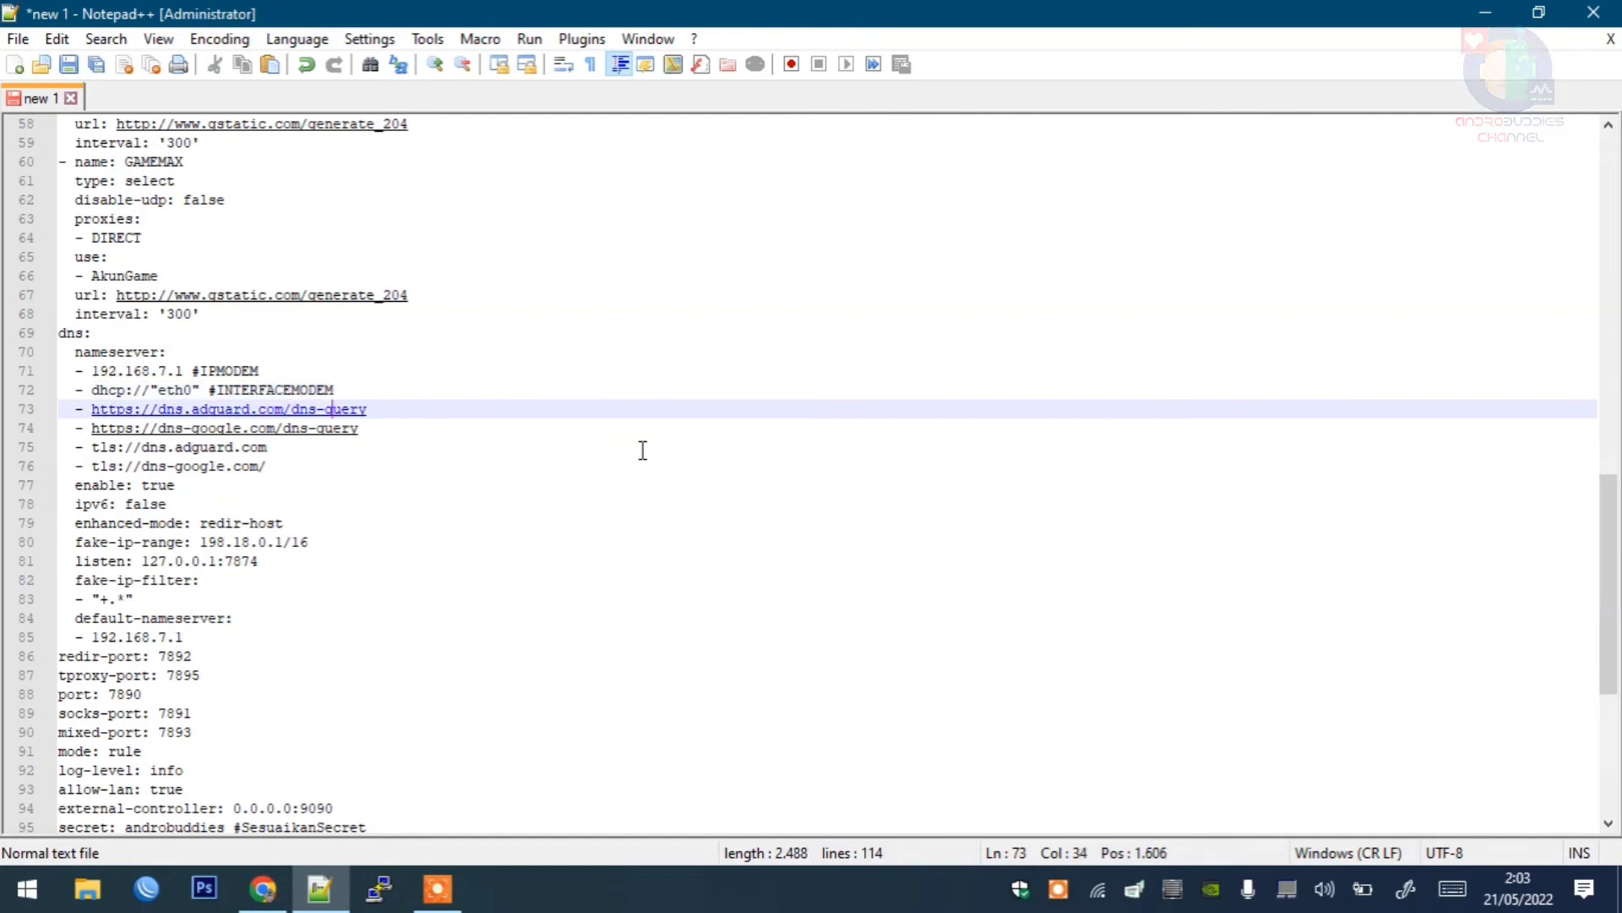
pyautogui.press('Down')
pyautogui.press('Down')
pyautogui.press('Down')
pyautogui.press('Down')
pyautogui.press('Down')
pyautogui.press('Down')
pyautogui.press('Down')
pyautogui.press('Down')
pyautogui.press('Down')
pyautogui.press('Down')
pyautogui.press('Down')
pyautogui.press('Down')
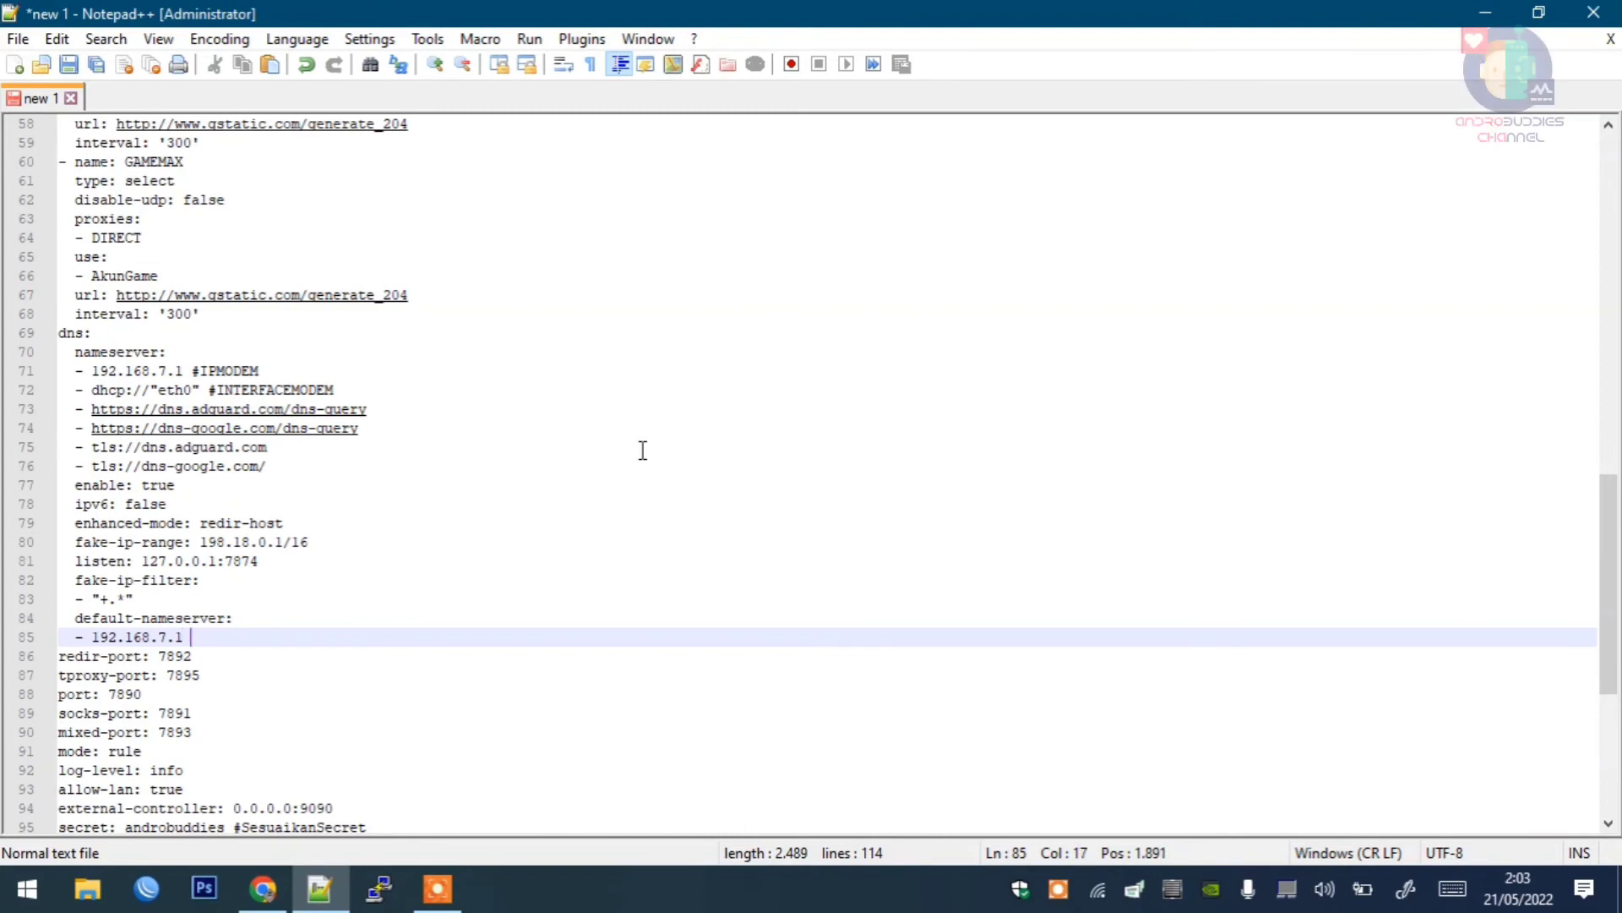
pyautogui.write('#IPMODEM')
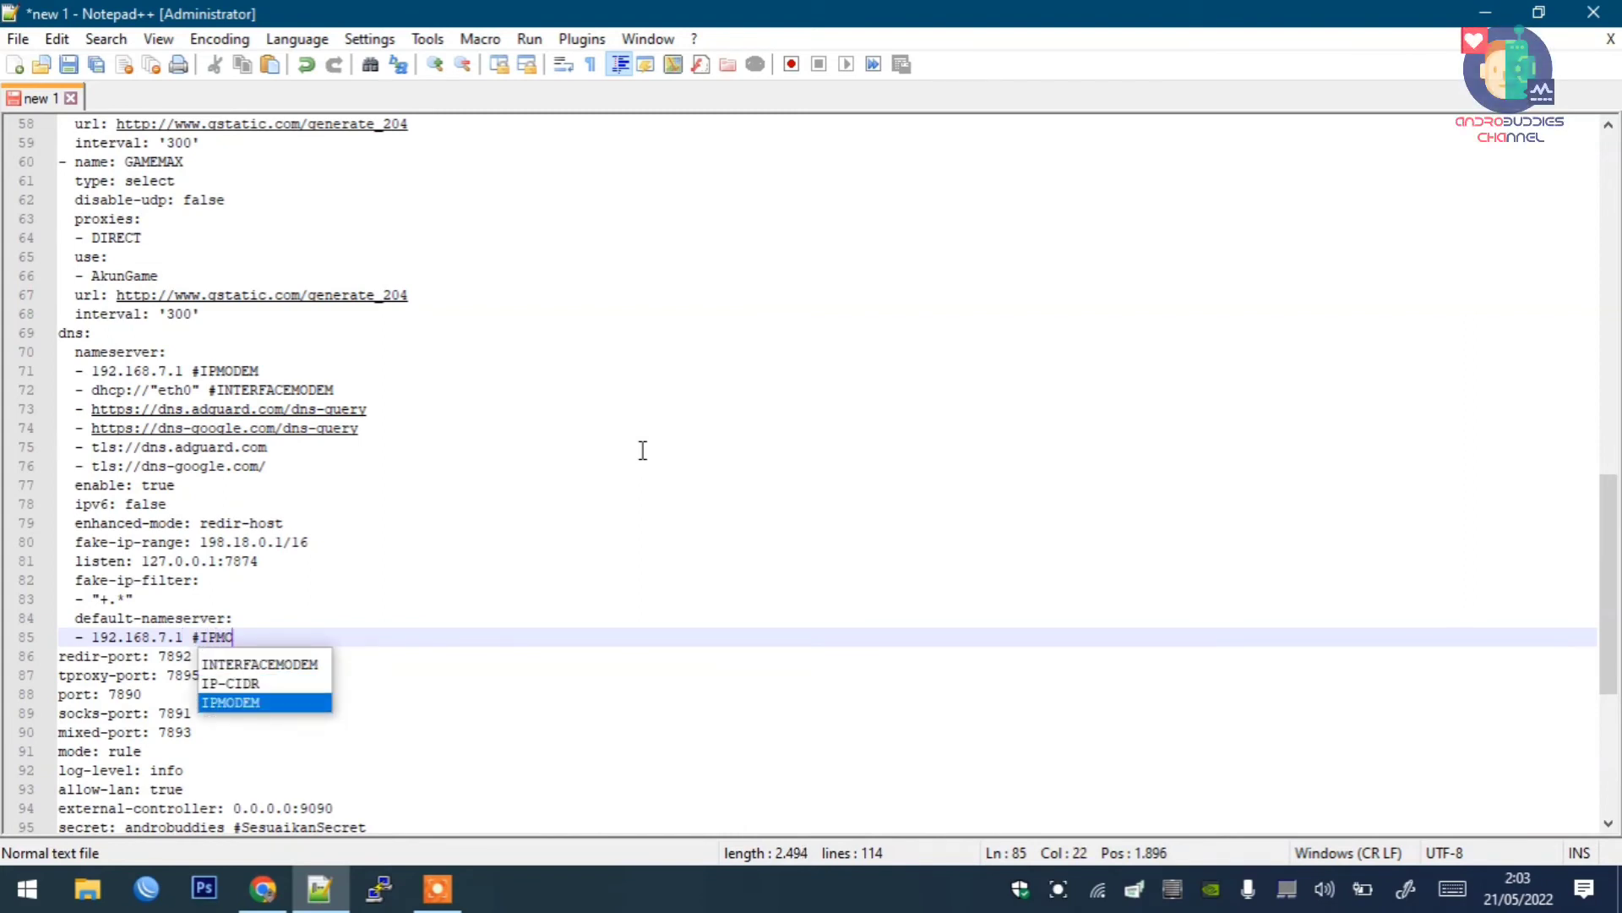
# Step: Look back over the proxy groups and DNS section, examining the commented modem IP and interface entries under nameserver
pyautogui.press('Down')
pyautogui.press('Down')
pyautogui.press('Down')
pyautogui.press('Down')
pyautogui.press('Down')
pyautogui.press('Down')
pyautogui.press('Down')
pyautogui.press('Down')
pyautogui.press('Down')
pyautogui.press('Down')
pyautogui.press('Down')
pyautogui.press('Down')
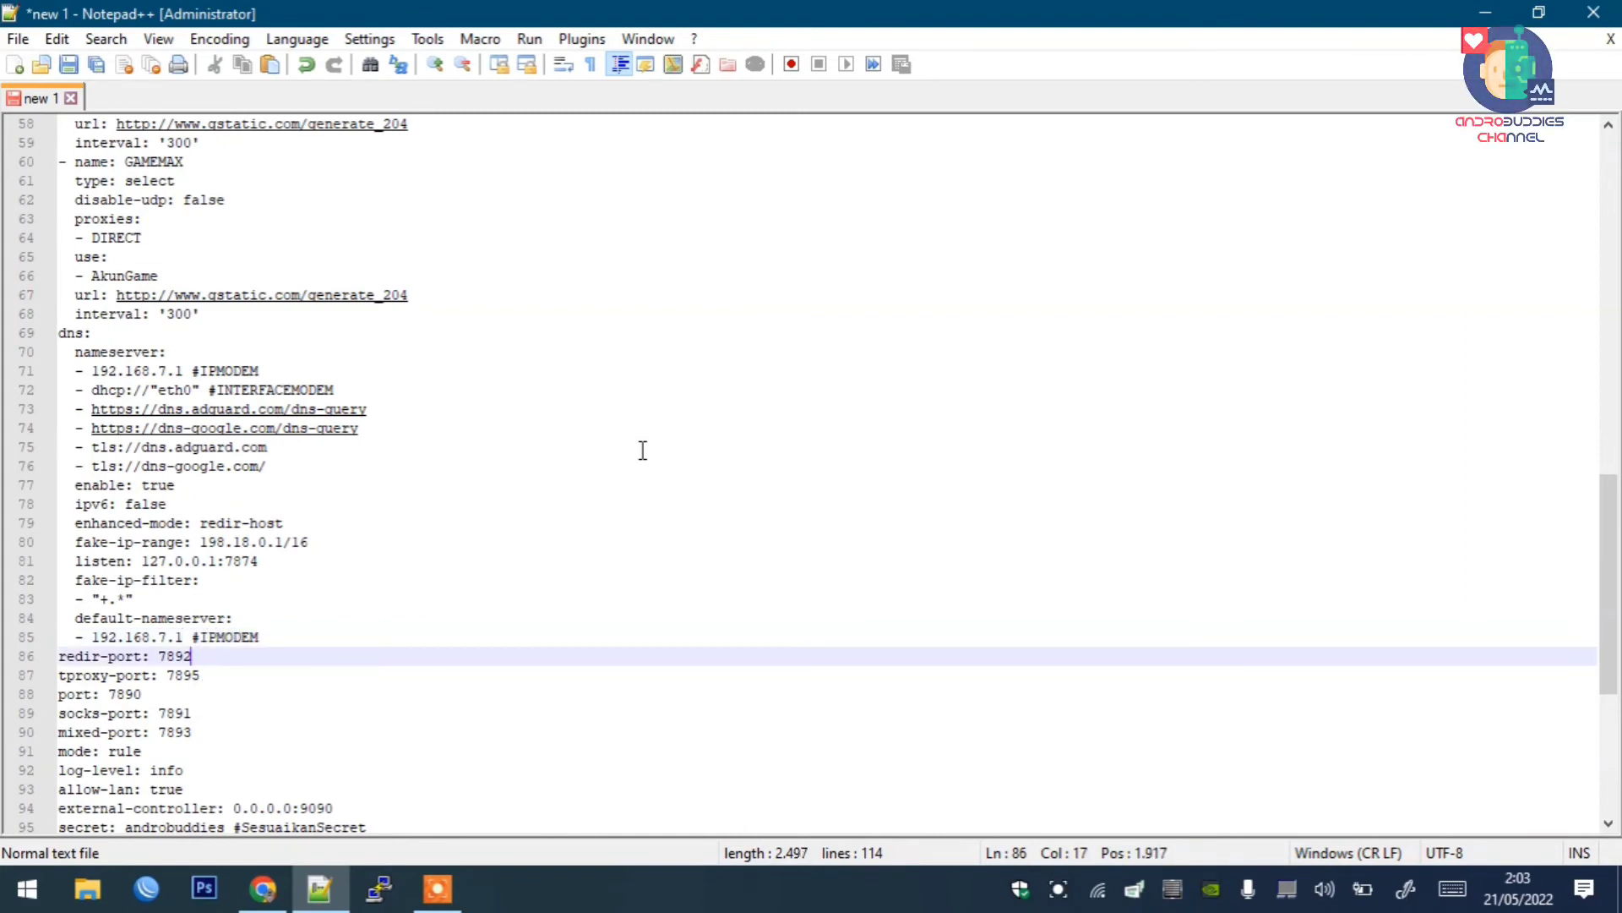
pyautogui.press('Up')
pyautogui.press('Up')
pyautogui.press('Up')
pyautogui.press('Up')
pyautogui.press('Up')
pyautogui.press('Up')
pyautogui.press('Up')
pyautogui.press('Up')
pyautogui.press('Up')
pyautogui.press('Up')
pyautogui.press('Up')
pyautogui.press('Up')
pyautogui.press('Up')
pyautogui.press('Up')
pyautogui.press('Up')
pyautogui.press('Up')
pyautogui.press('Up')
pyautogui.press('Up')
pyautogui.press('Up')
pyautogui.press('Up')
pyautogui.press('Up')
pyautogui.press('Up')
pyautogui.press('Up')
pyautogui.press('Up')
pyautogui.press('Up')
pyautogui.press('Up')
pyautogui.press('Up')
pyautogui.press('Up')
pyautogui.press('Up')
pyautogui.press('Up')
pyautogui.press('Up')
pyautogui.press('Up')
pyautogui.press('Up')
pyautogui.press('Up')
pyautogui.press('Up')
pyautogui.press('Up')
pyautogui.press('Up')
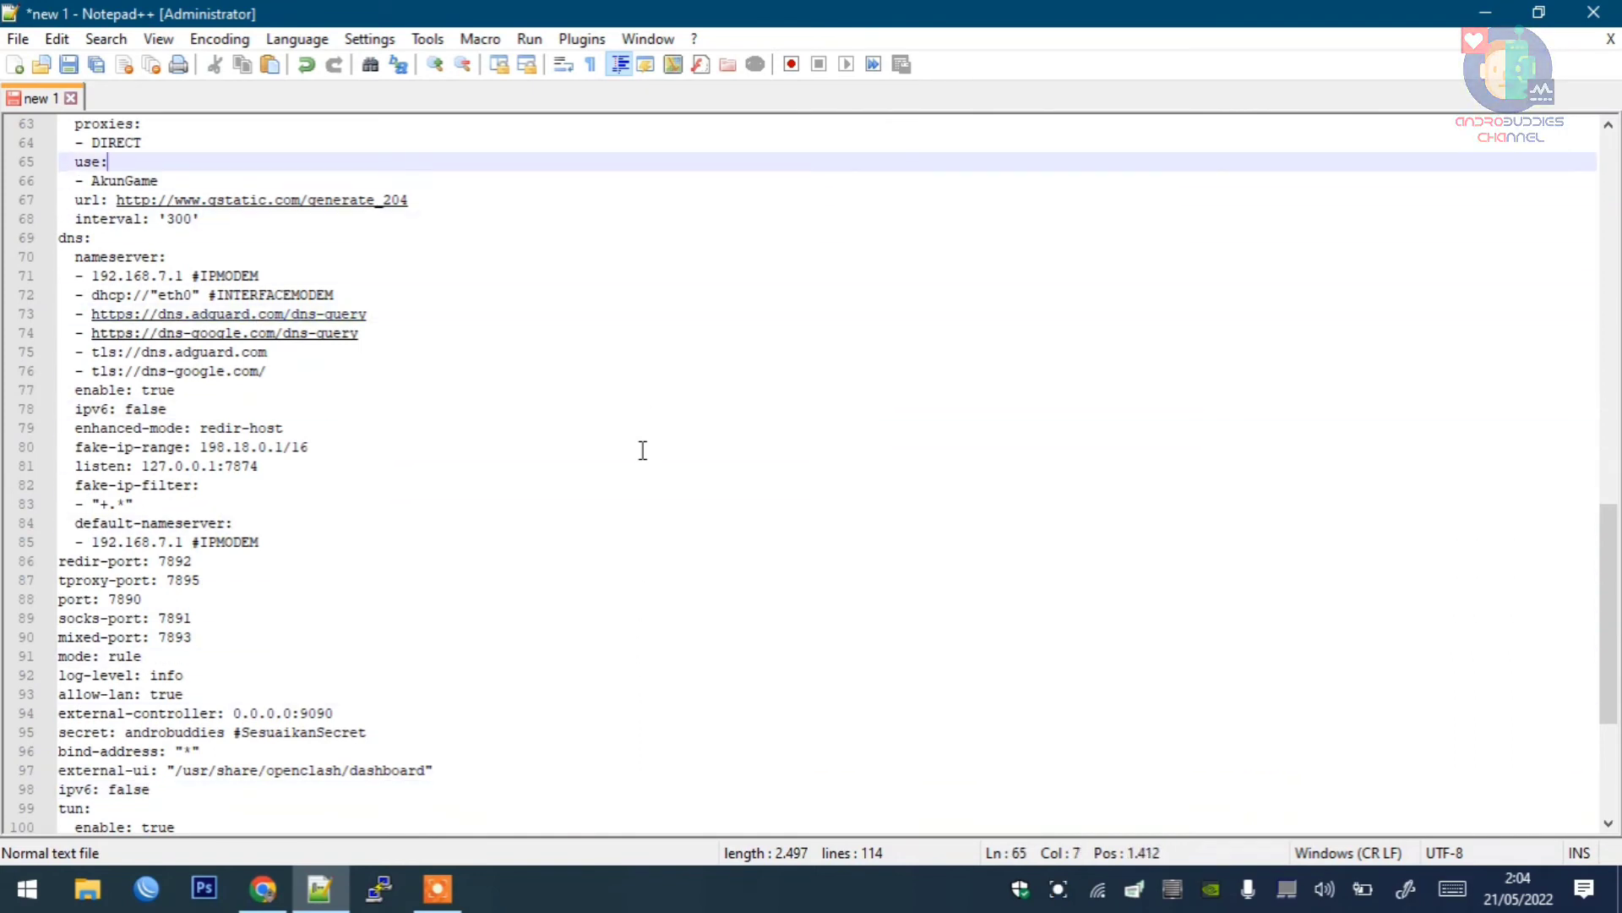
pyautogui.press('Down')
pyautogui.press('Down')
pyautogui.press('Down')
pyautogui.press('Down')
pyautogui.press('Down')
pyautogui.press('Down')
pyautogui.press('Down')
pyautogui.press('Down')
pyautogui.press('Down')
pyautogui.press('Down')
pyautogui.press('Down')
pyautogui.press('Down')
pyautogui.press('End')
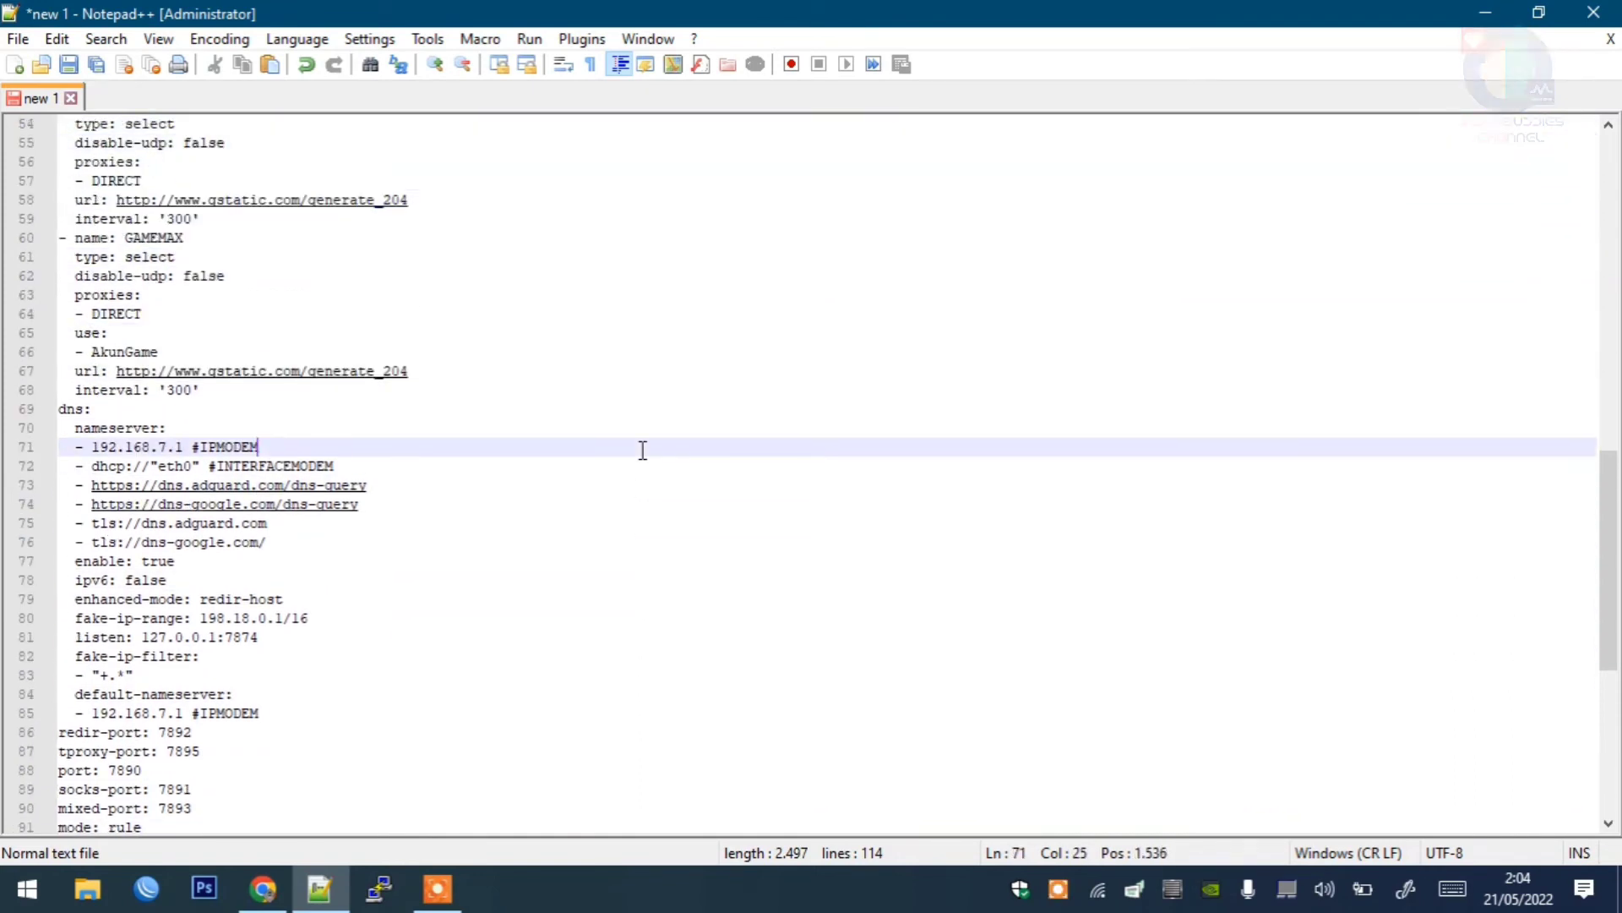
pyautogui.moveTo(193, 447); pyautogui.dragTo(341, 466)
pyautogui.click(172, 445)
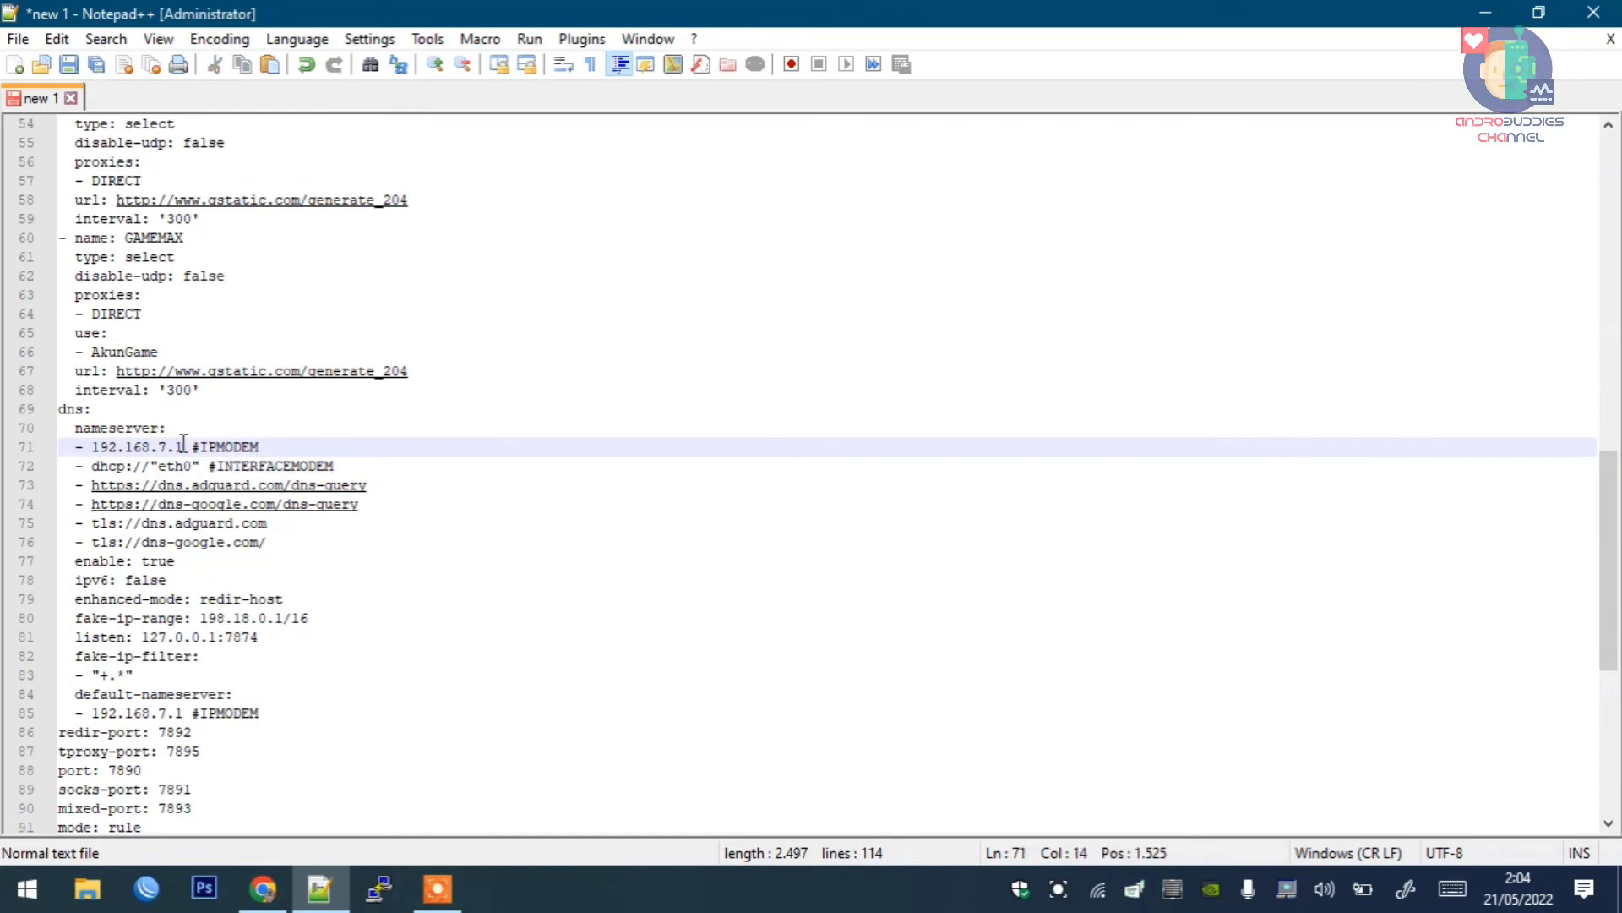
# Step: Highlight the modem IP under nameserver, switch to Chrome and look through the router's status overview
pyautogui.moveTo(183, 446); pyautogui.dragTo(108, 446)
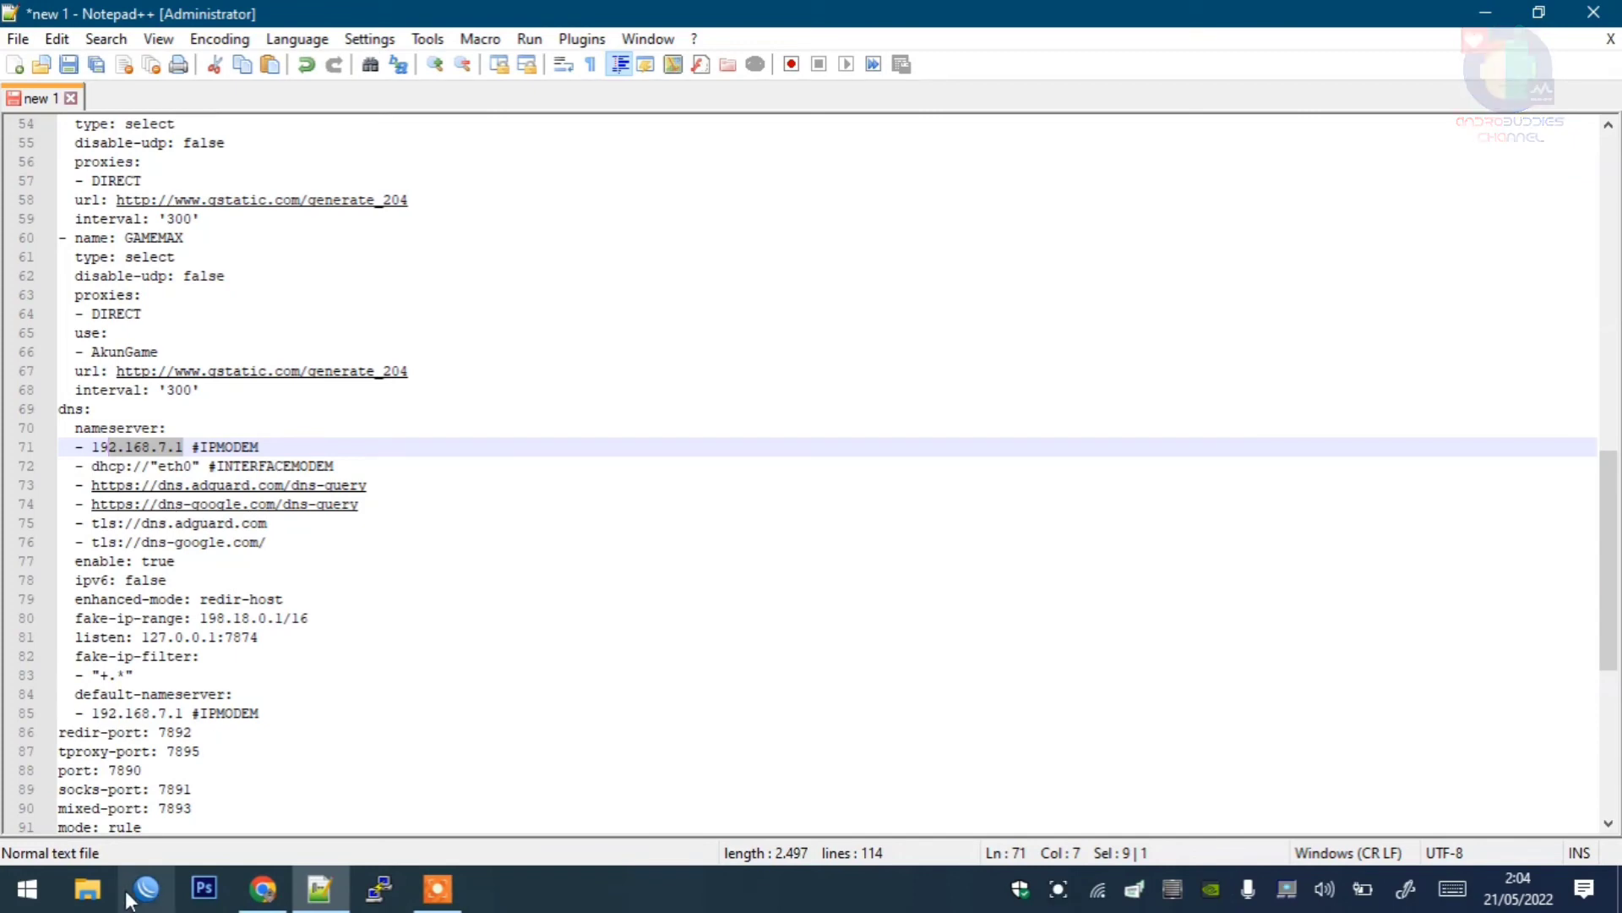
pyautogui.click(263, 888)
pyautogui.click(98, 181)
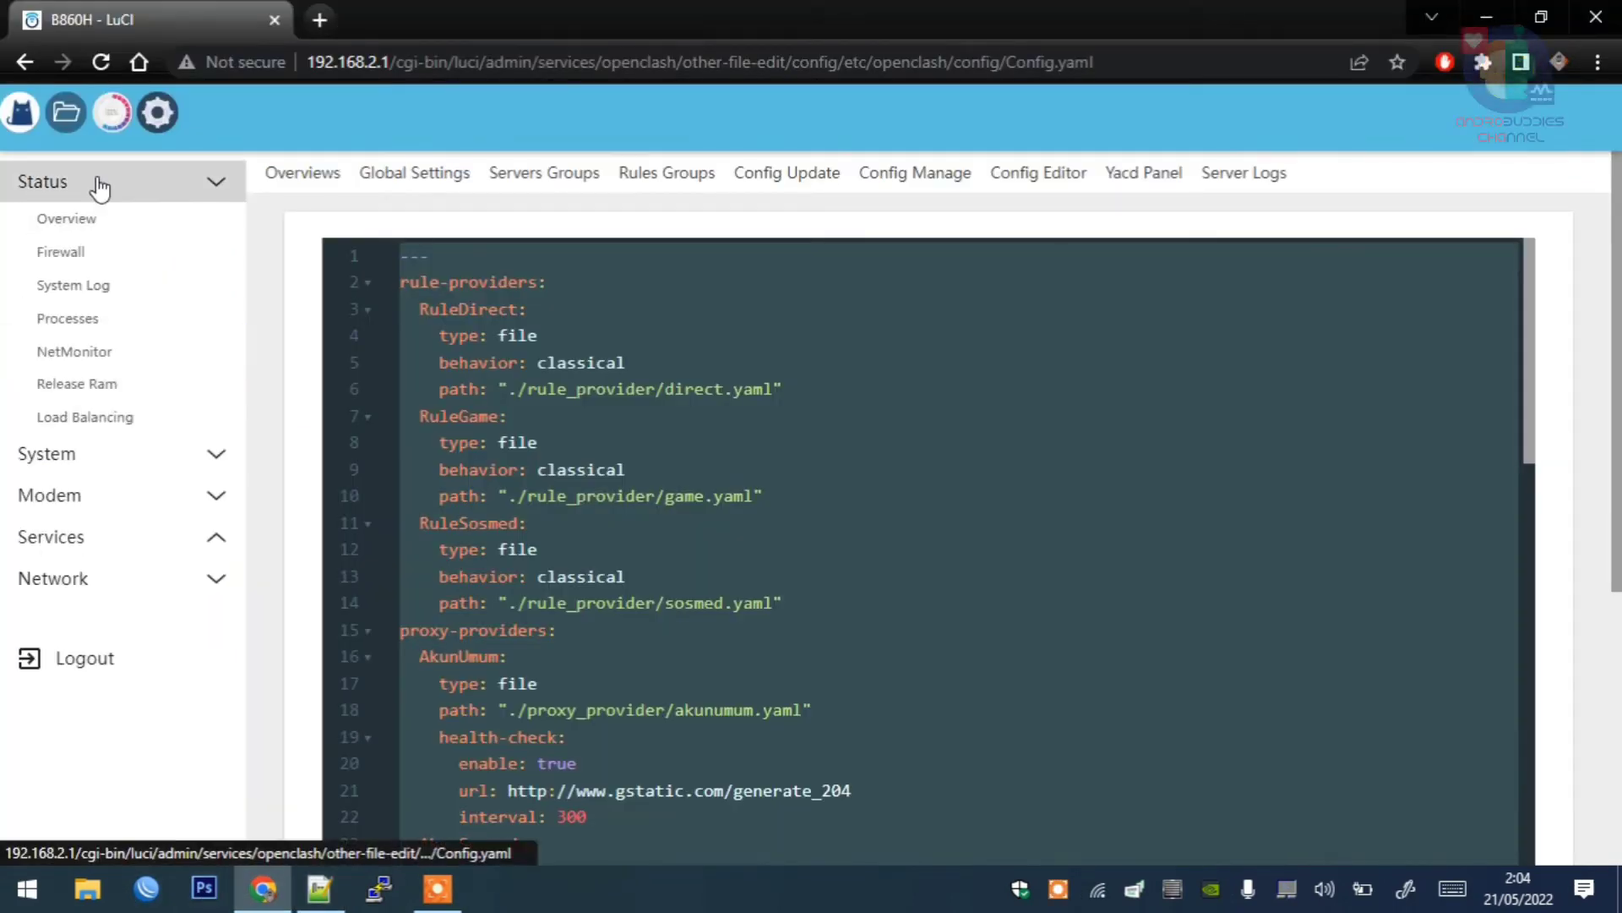
pyautogui.click(93, 216)
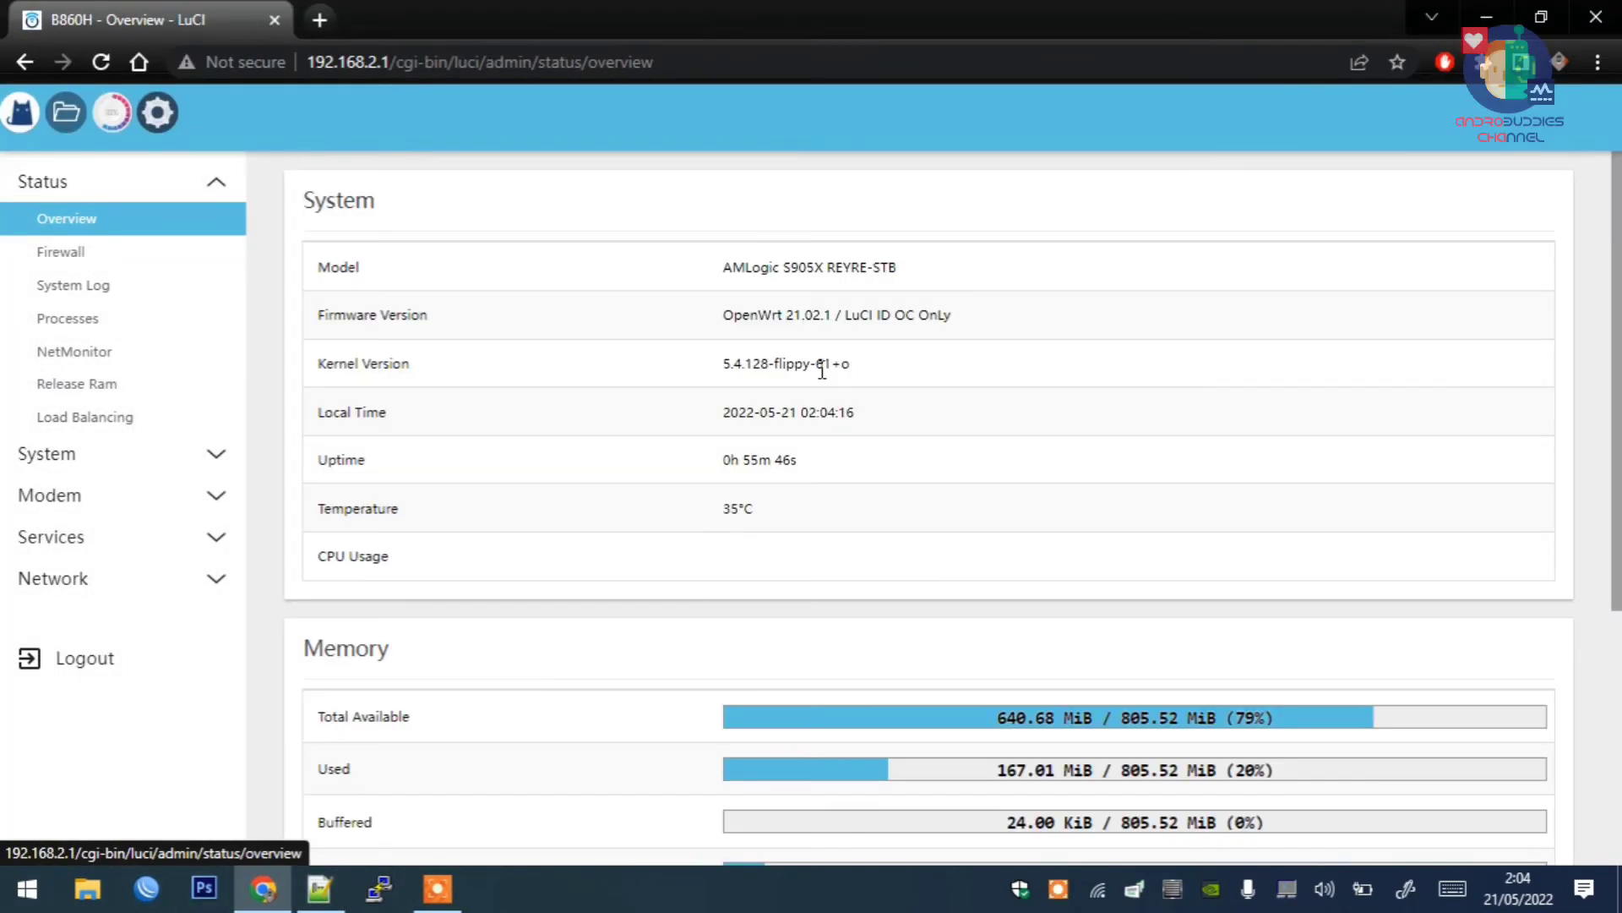
pyautogui.scroll(-5, 929, 507)
pyautogui.scroll(5, 930, 507)
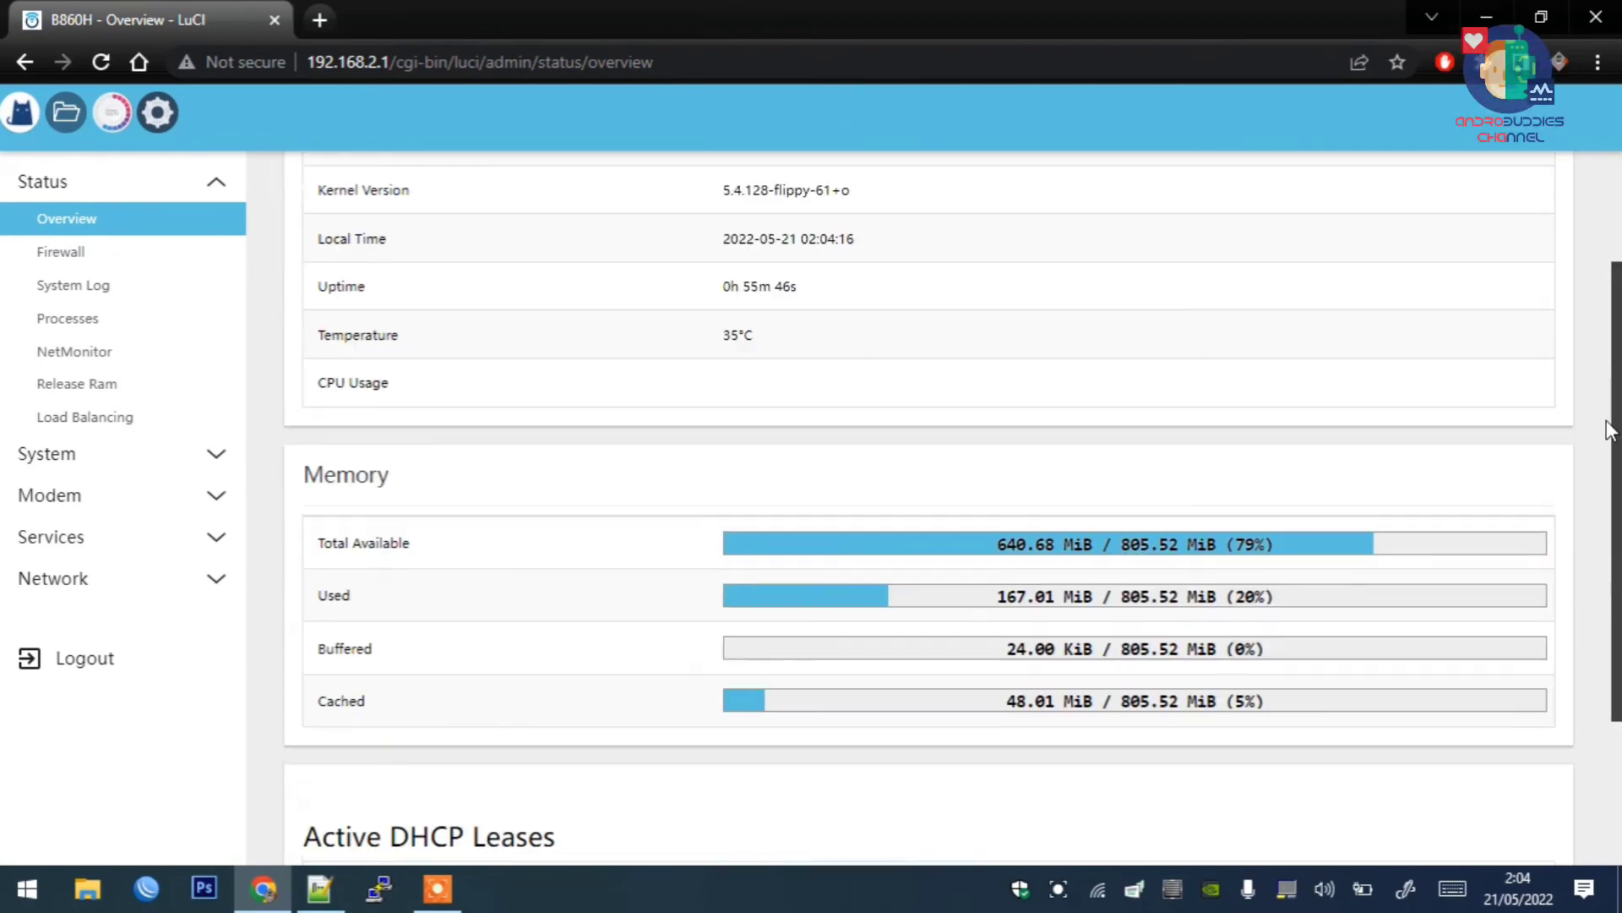
# Step: Open the modem's web page at 192.168.7.1 in a new browser tab
pyautogui.click(320, 19)
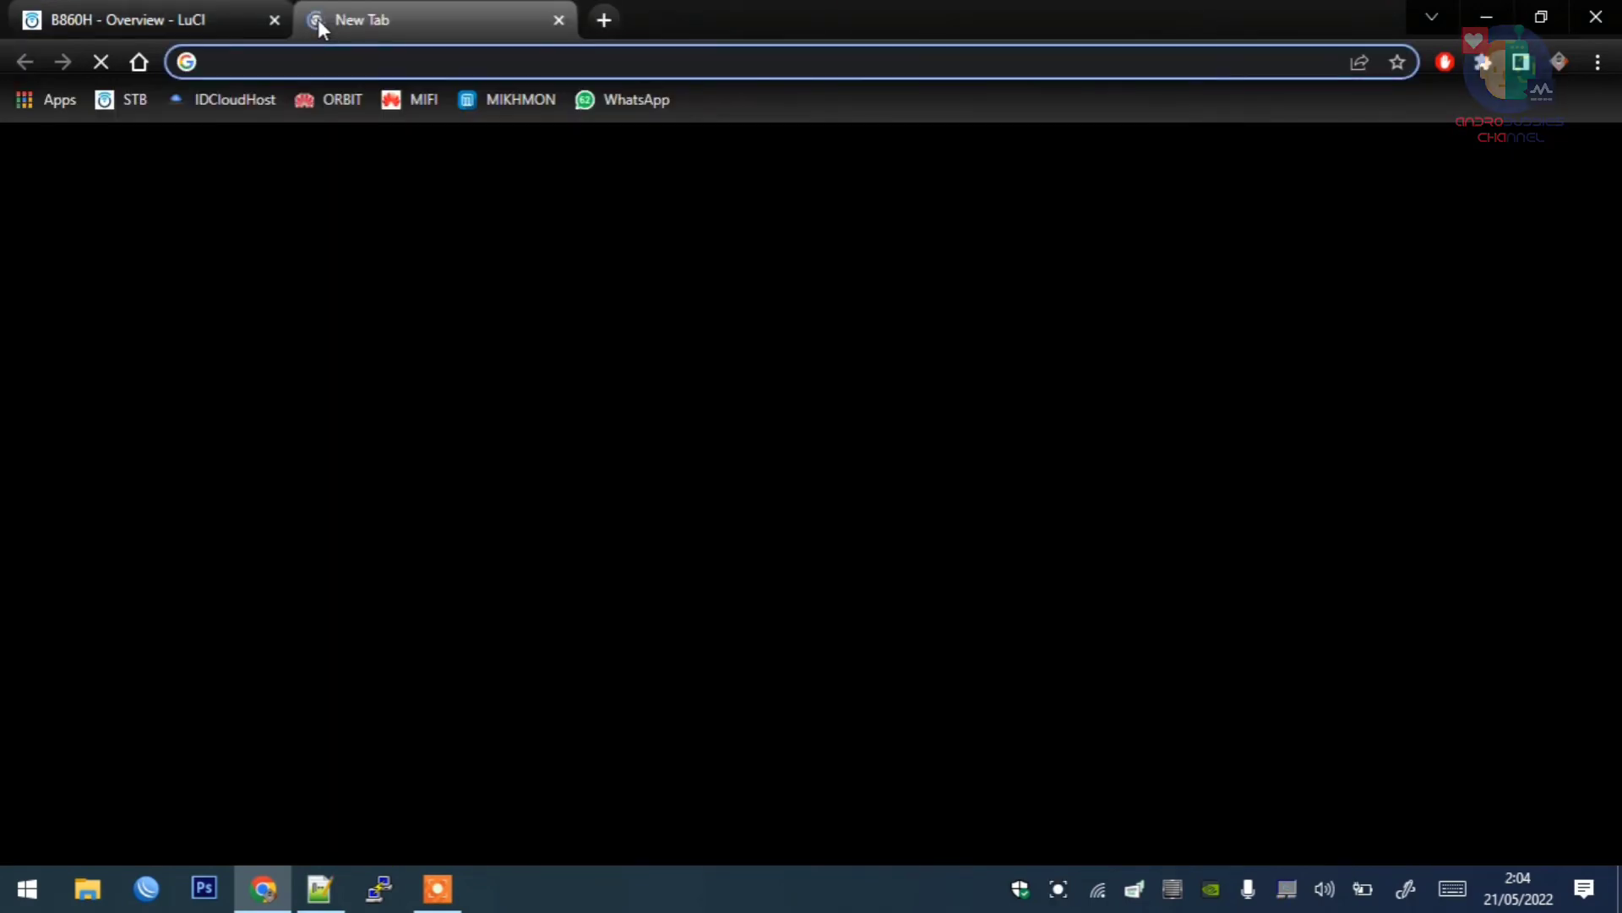
pyautogui.write('192.168.2.1')
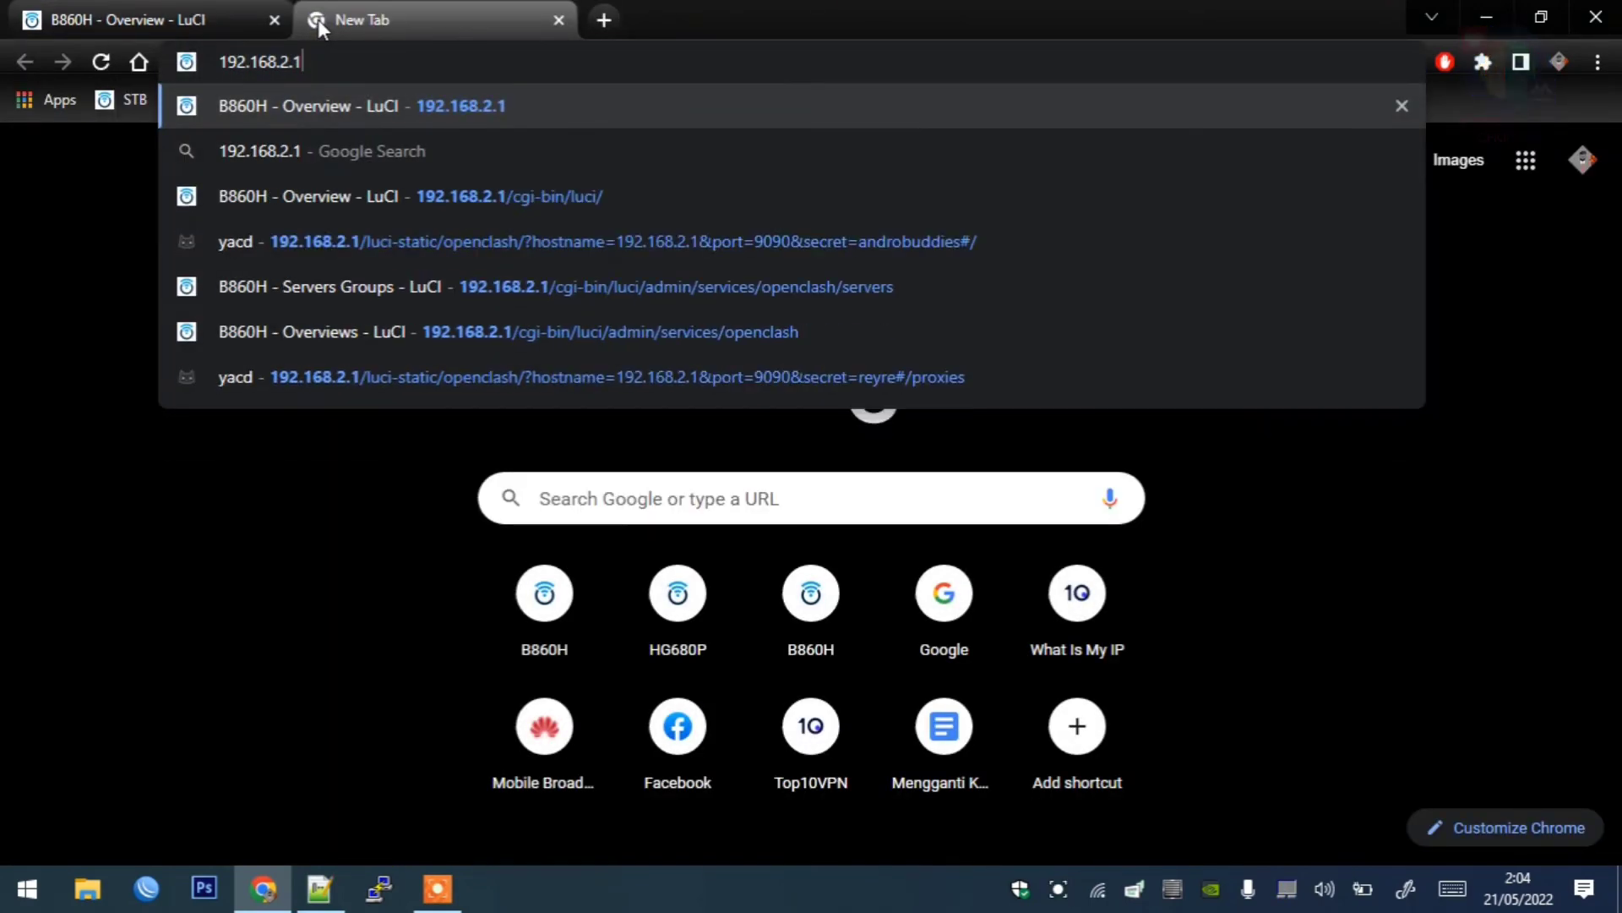
pyautogui.press('BackSpace')
pyautogui.write('7.')
pyautogui.press('Return')
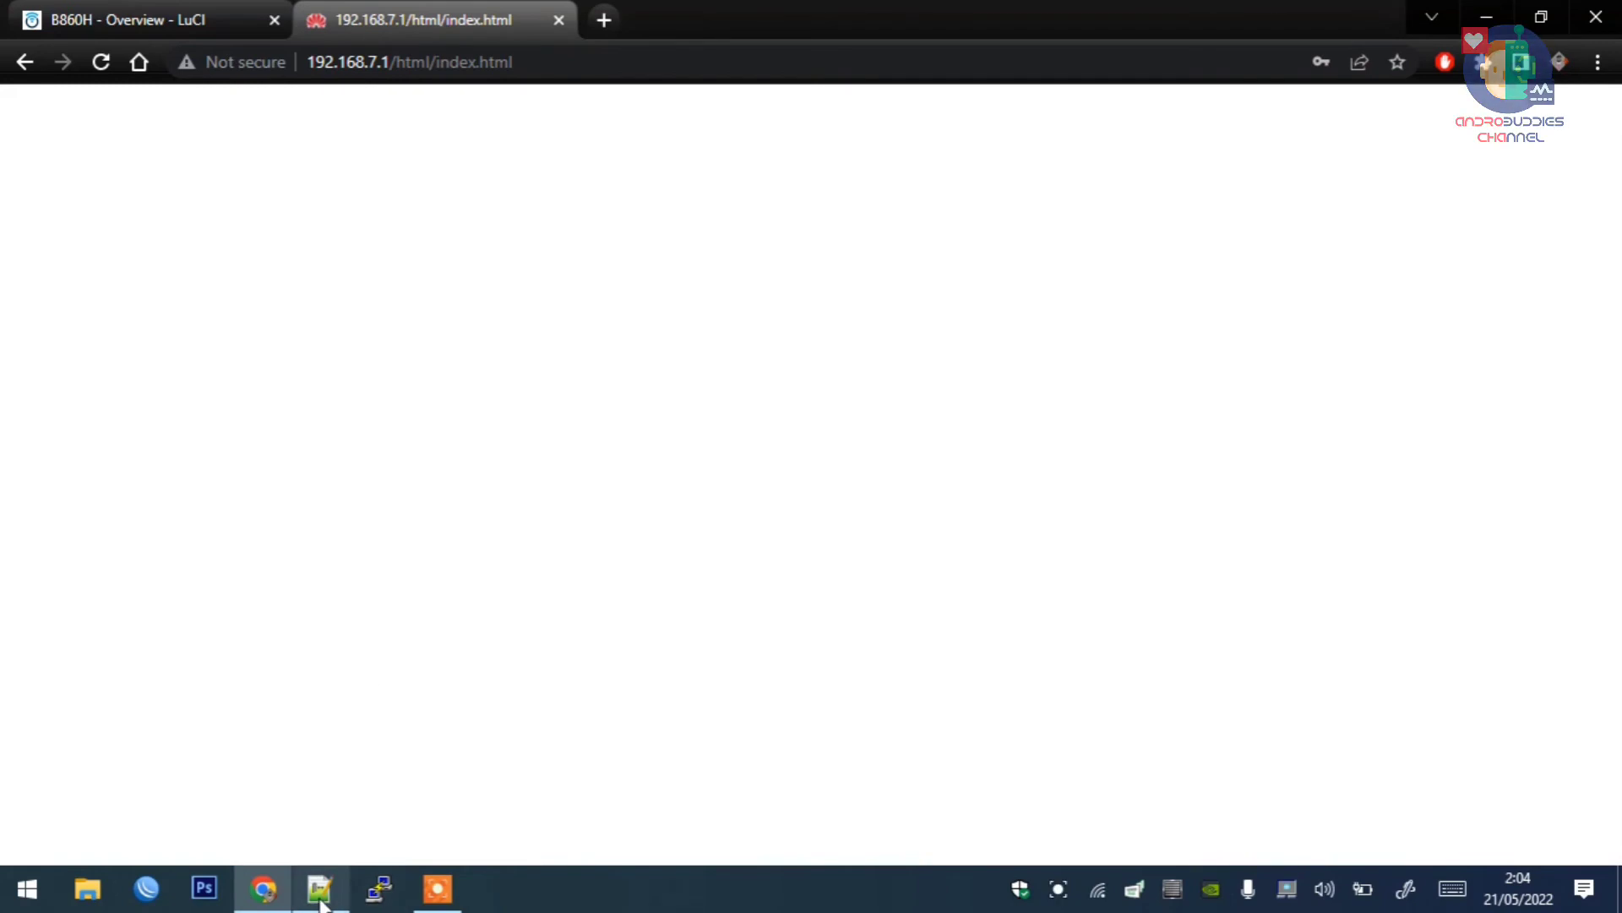
# Step: Switch to Notepad++ and add 8.8.8.8 after the #IPMODEM comment on the nameserver entry
pyautogui.click(318, 889)
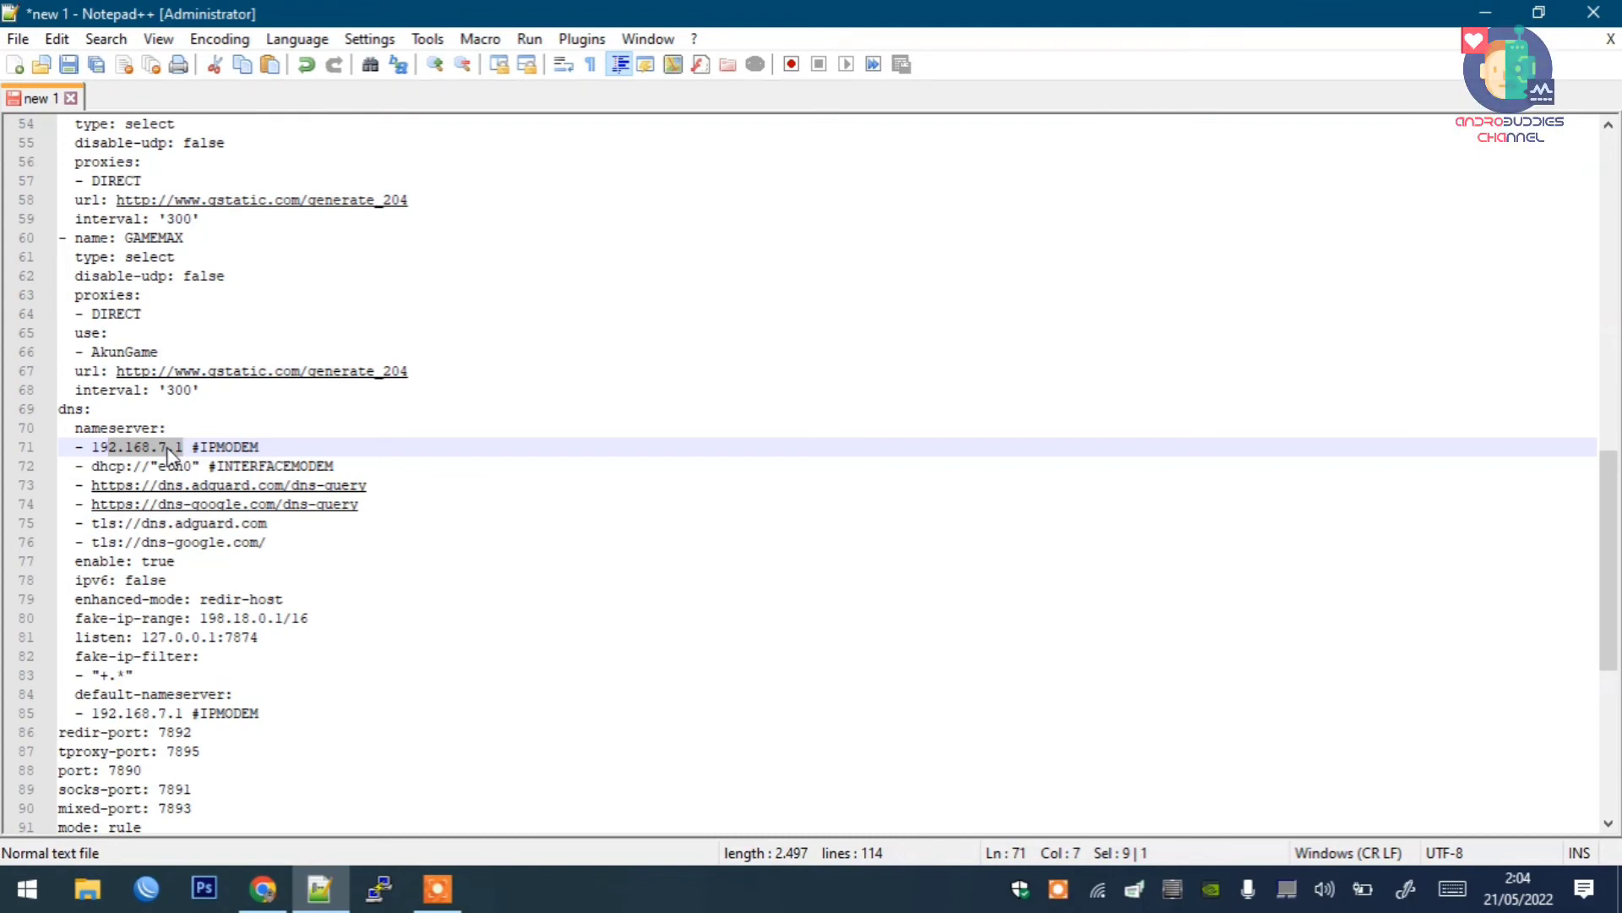
pyautogui.click(290, 442)
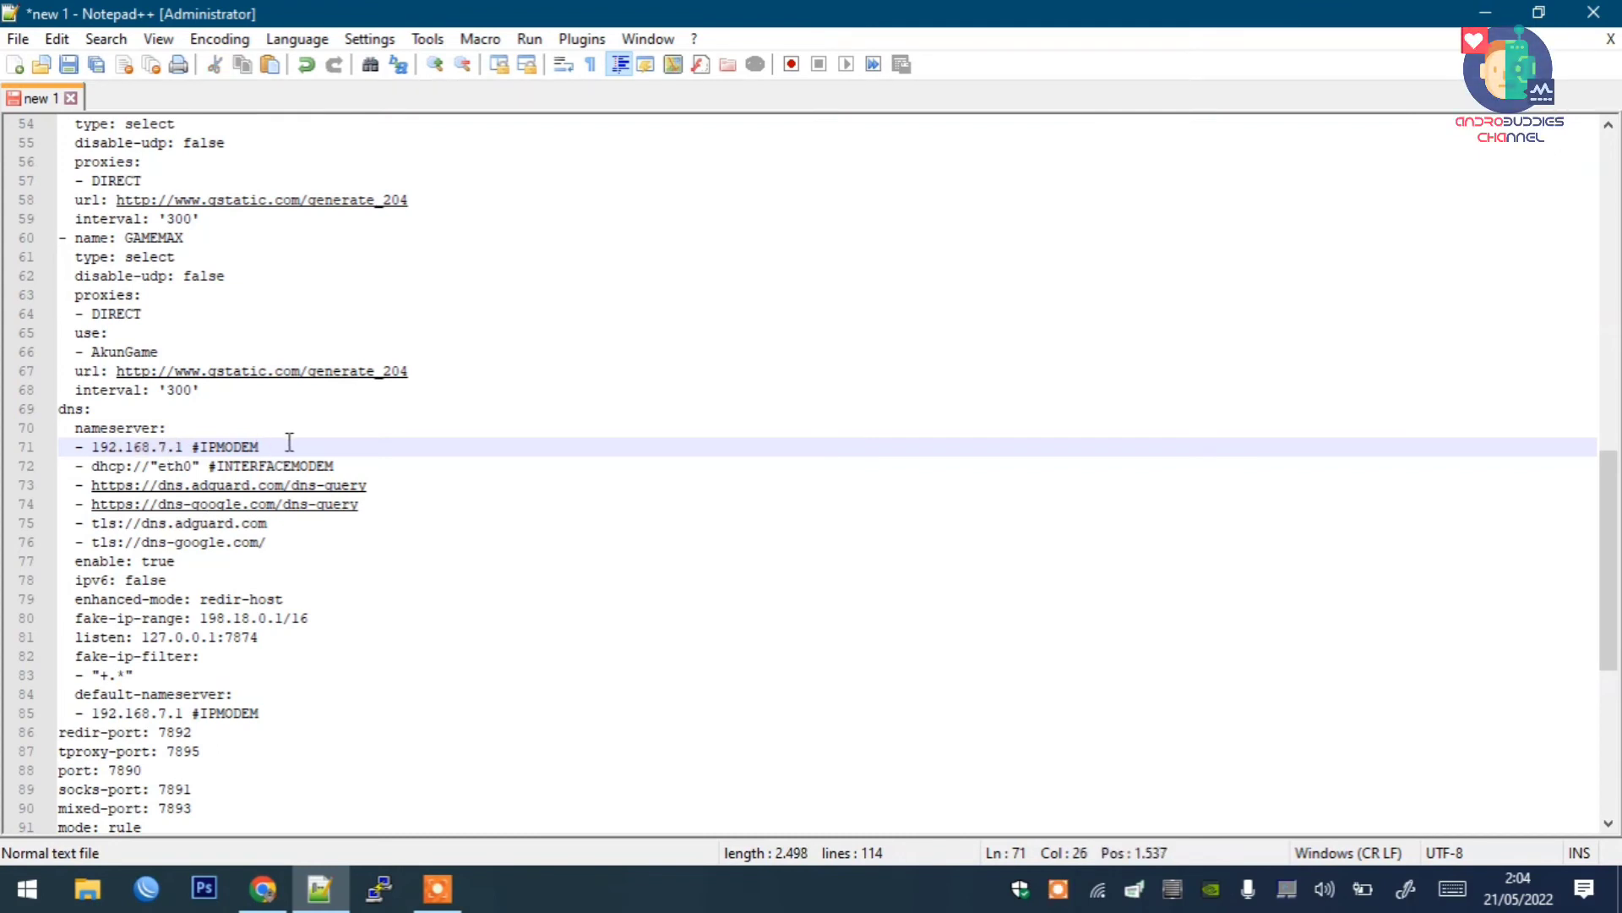
pyautogui.write('8.8.8.8')
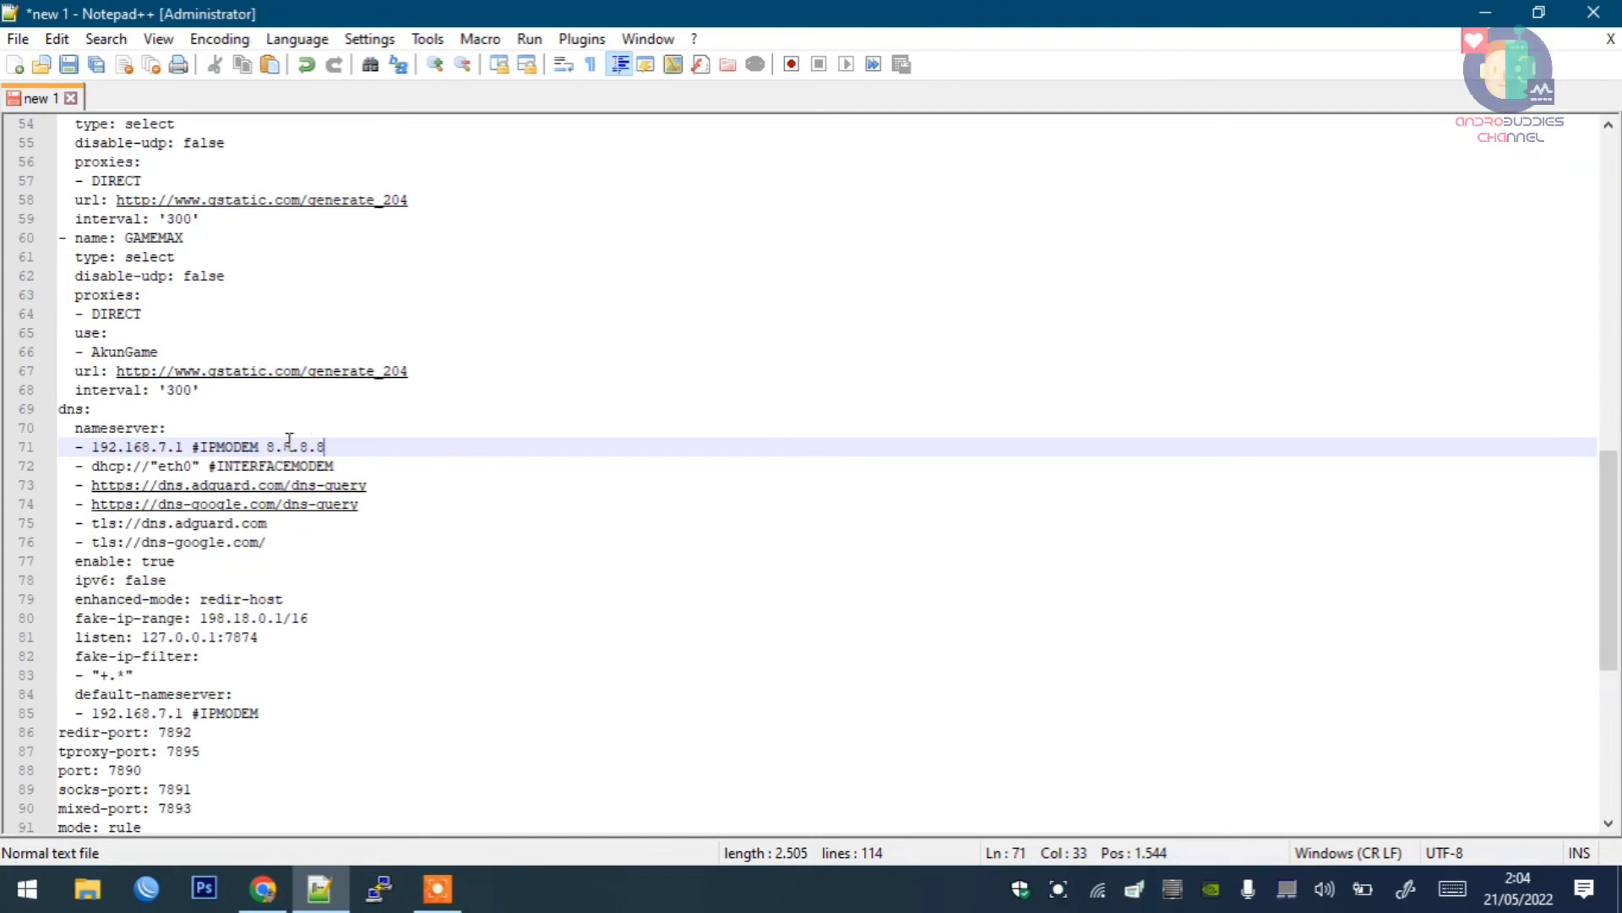
# Step: Highlight the eth0 value in the nameserver list, switch to Chrome, close the modem page and open the router's network interfaces
pyautogui.doubleClick(175, 465)
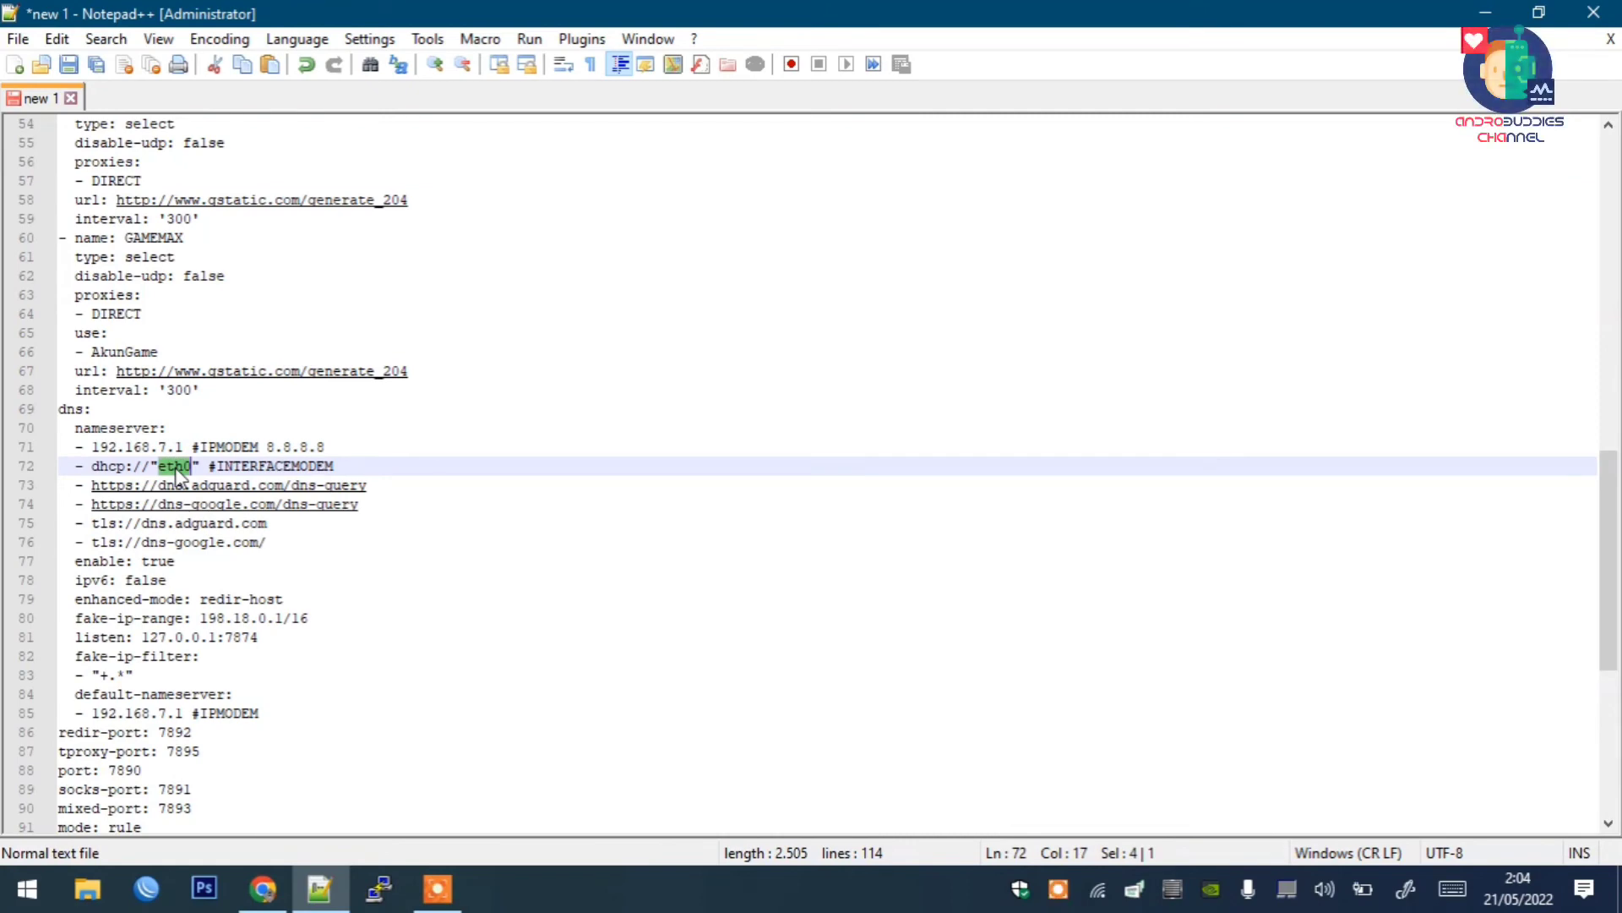
pyautogui.click(262, 887)
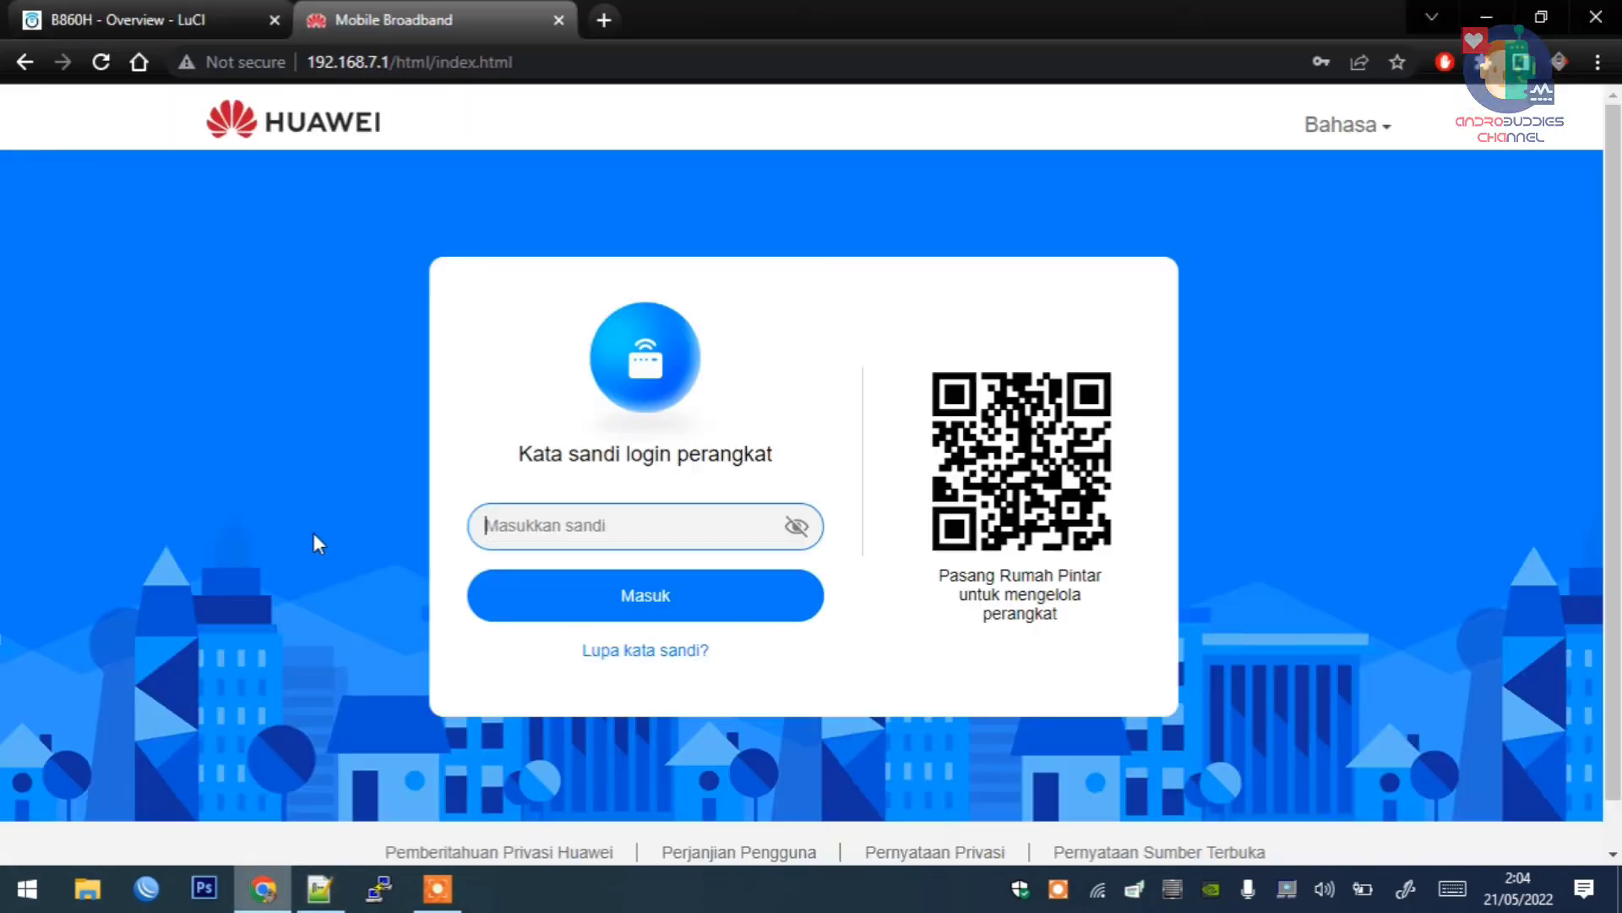
pyautogui.click(558, 19)
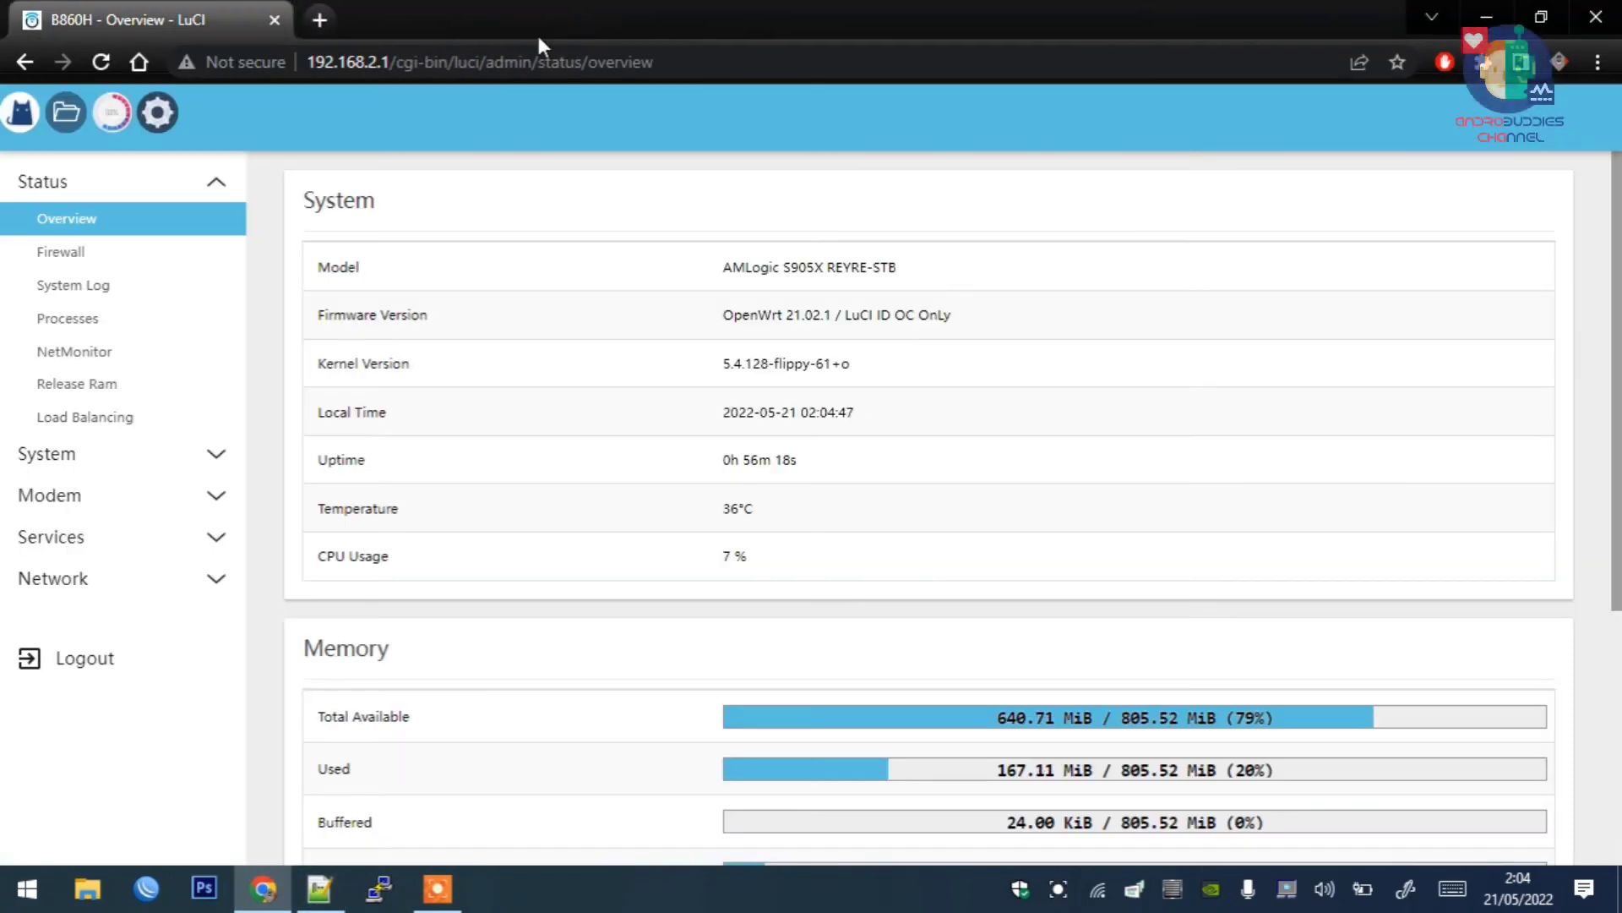
pyautogui.click(159, 118)
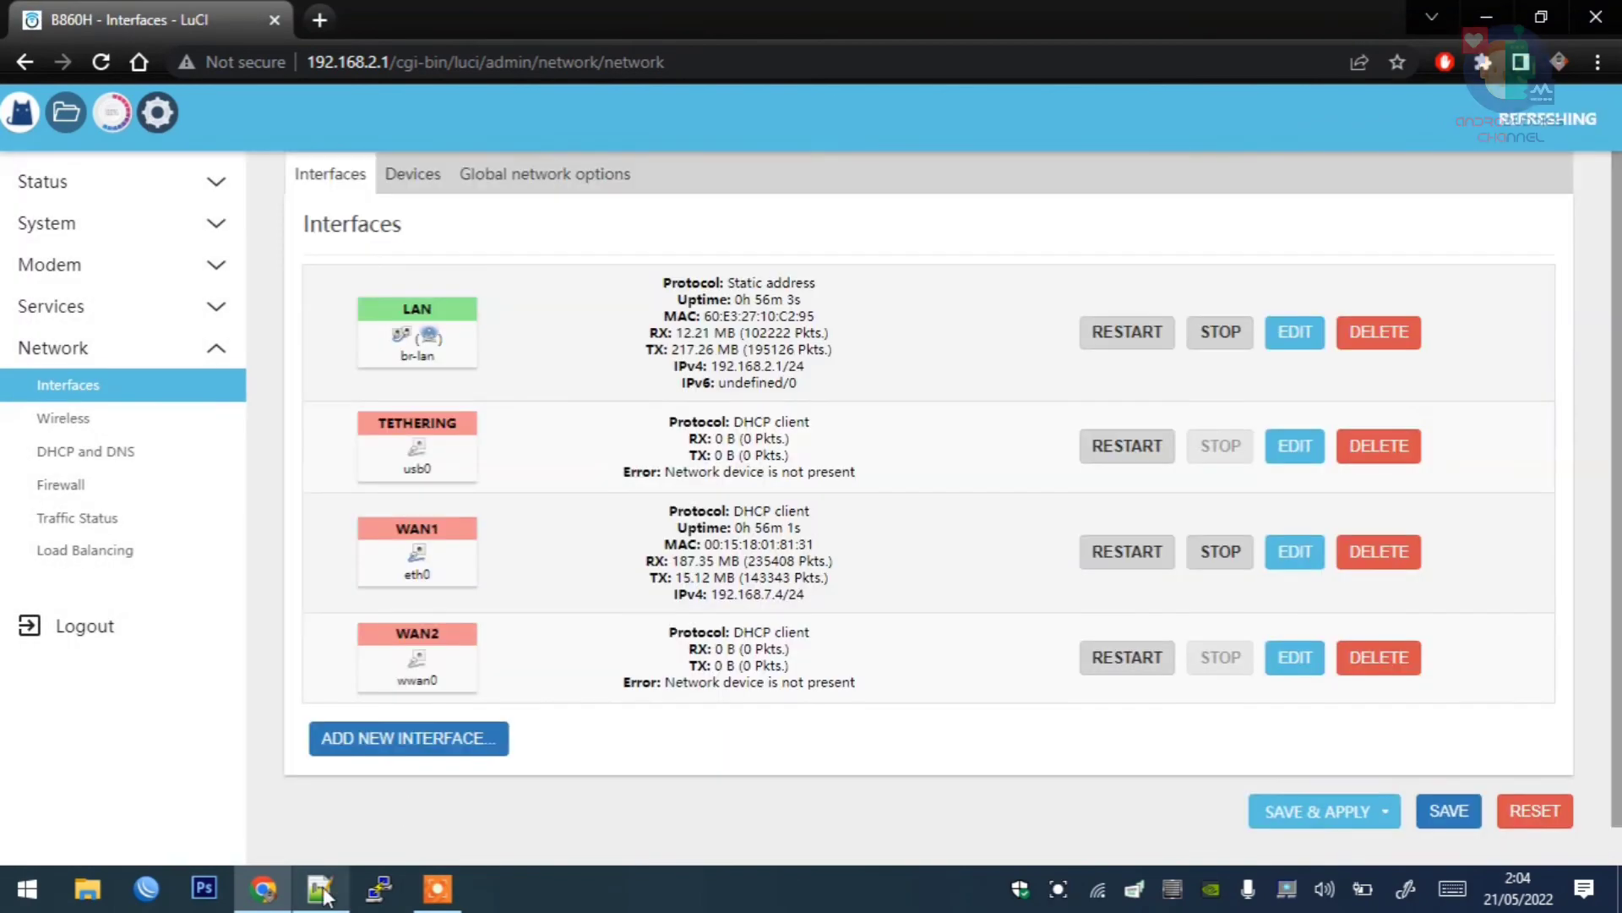
# Step: Compare the configuration's interface entry with the router's interface list, examining the WAN1 and WAN2 device names and the WAN1 connection details
pyautogui.click(319, 889)
pyautogui.click(320, 889)
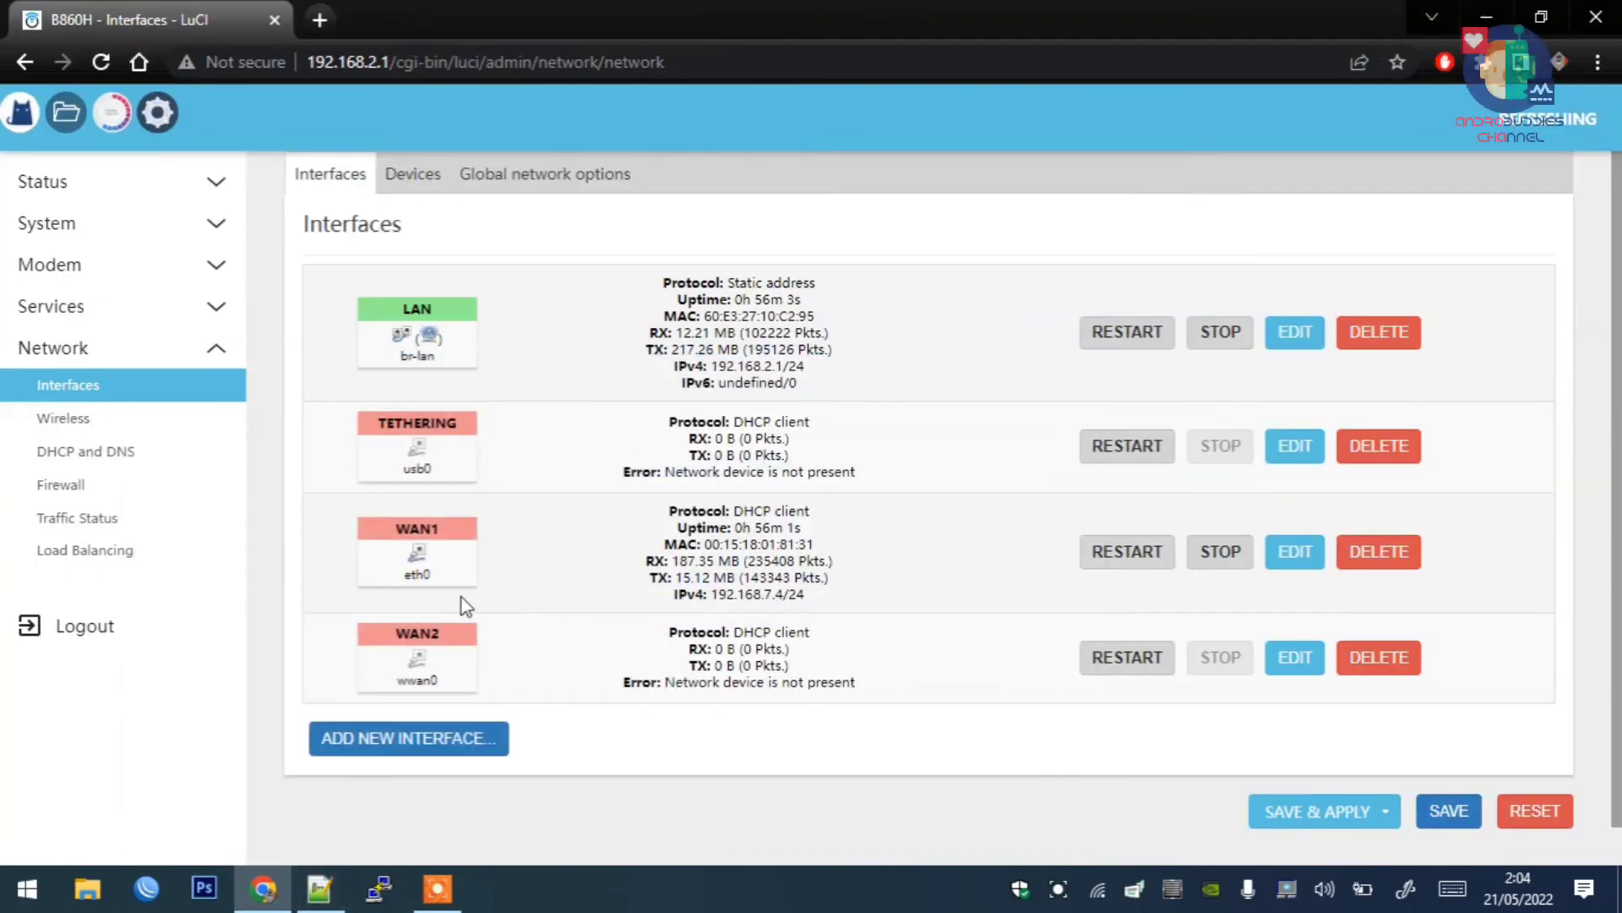
pyautogui.doubleClick(410, 577)
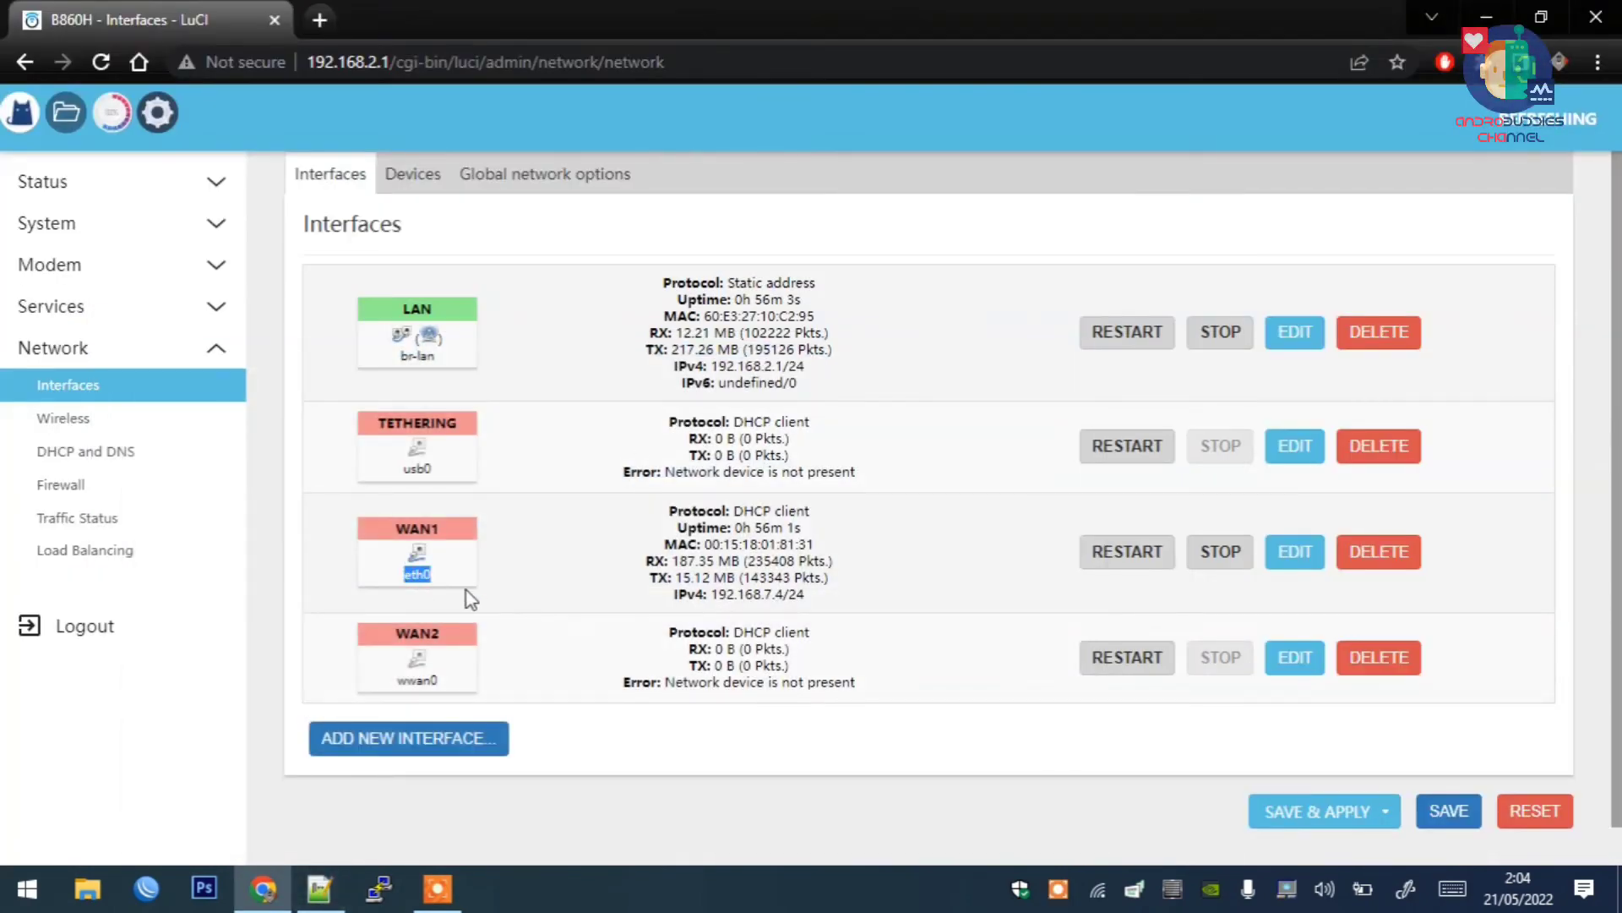
pyautogui.click(662, 615)
pyautogui.moveTo(818, 601); pyautogui.dragTo(655, 505)
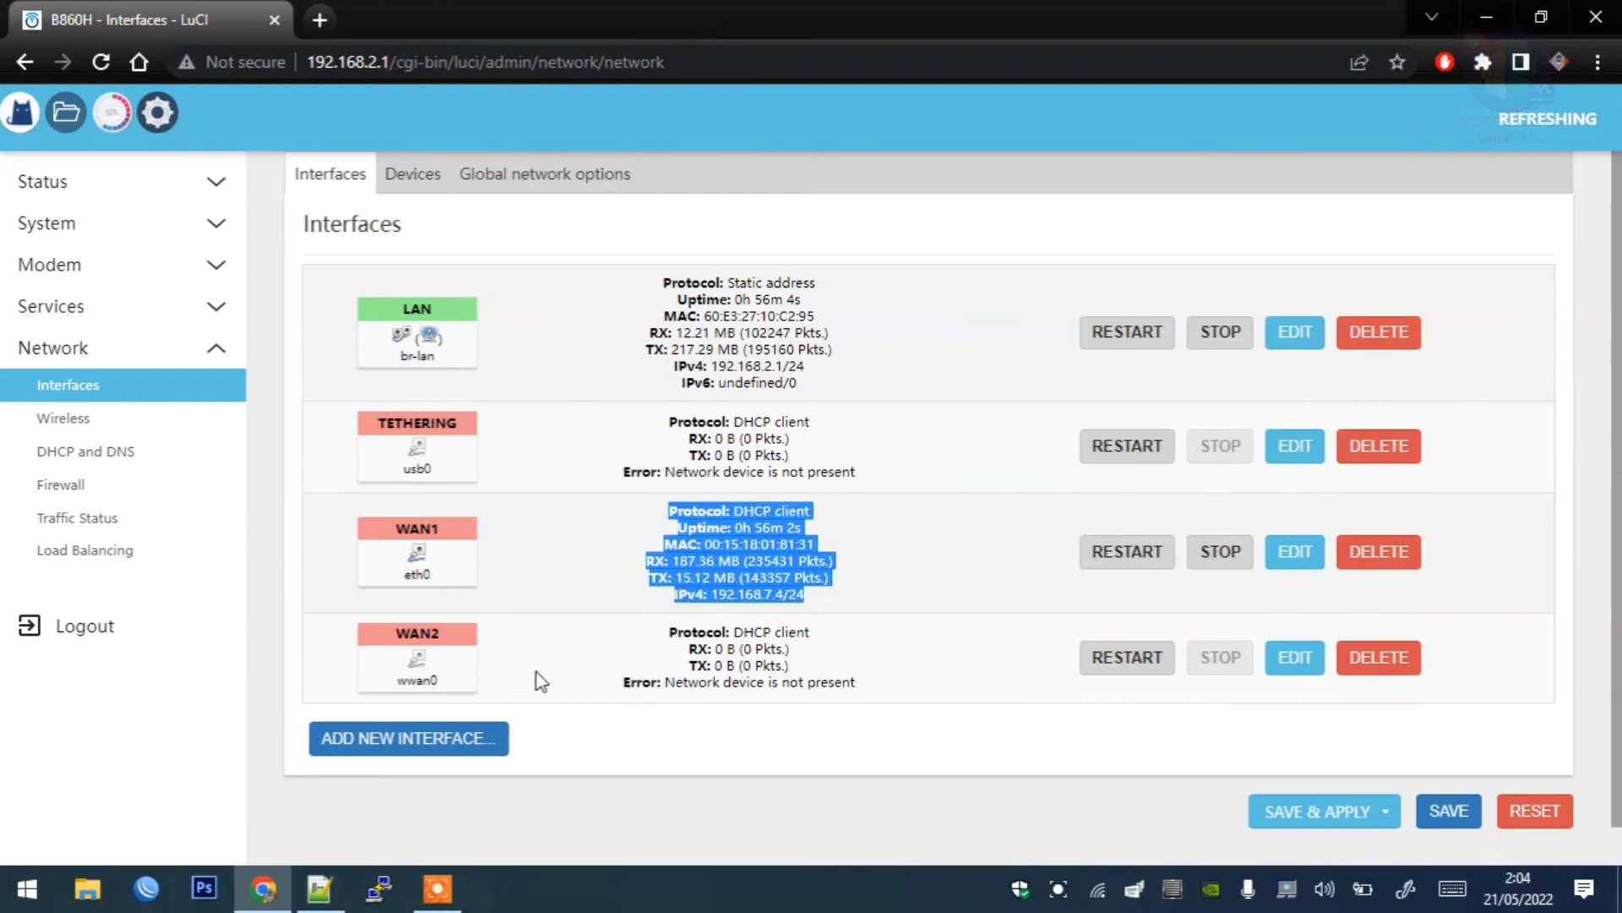
pyautogui.moveTo(441, 681); pyautogui.dragTo(402, 683)
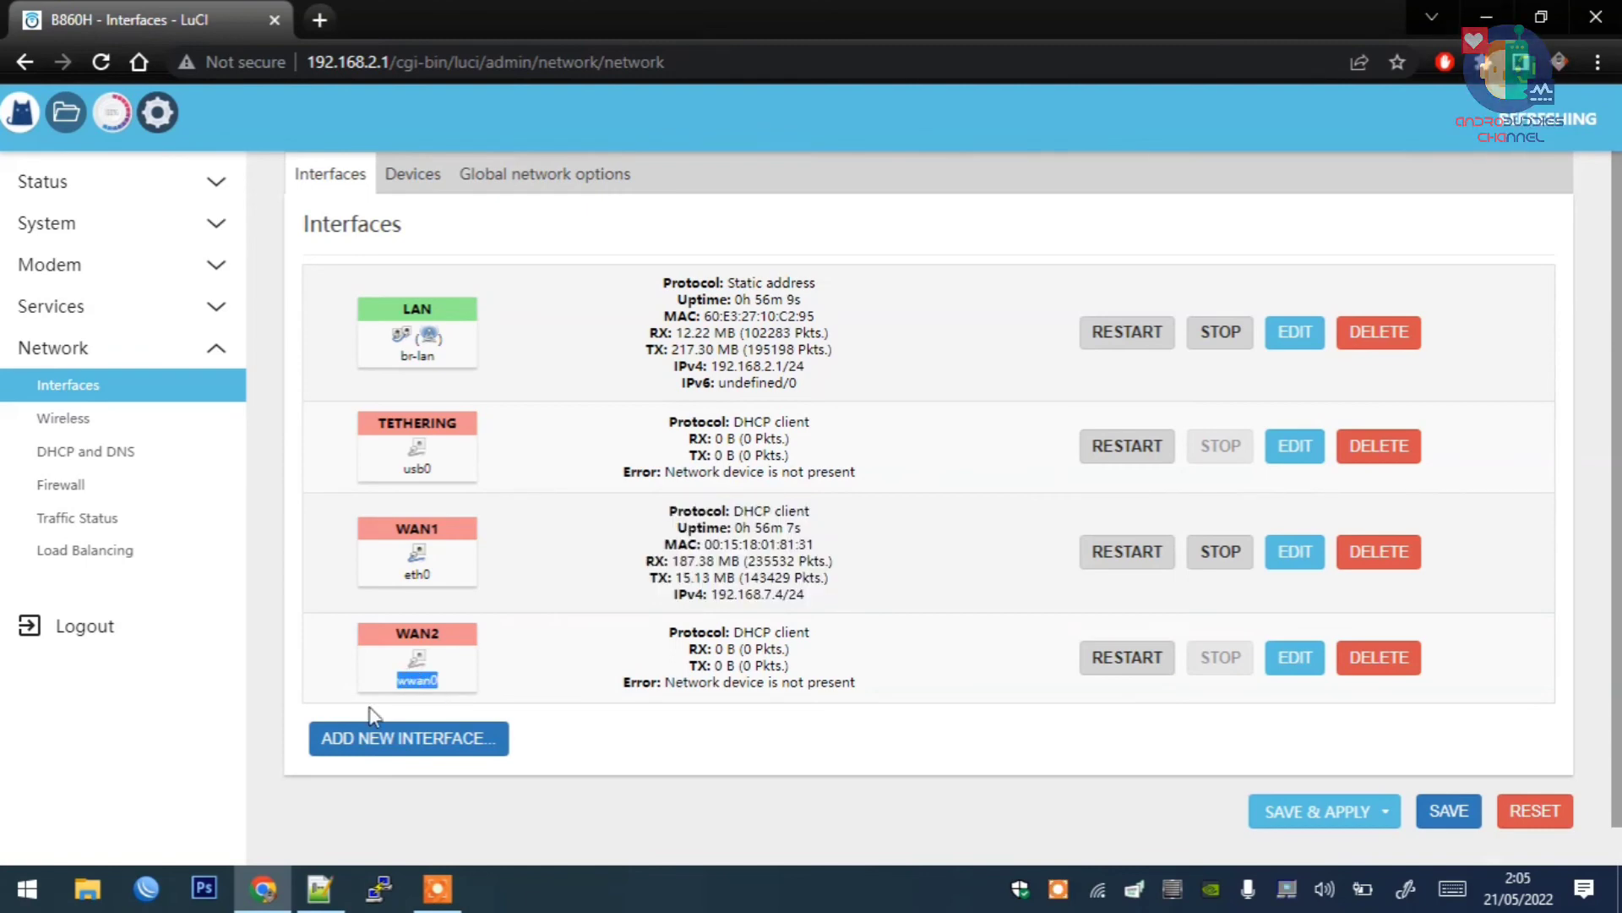
# Step: Switch to Notepad++ and examine the default-nameserver IP and the settings from the ports down to the profile section
pyautogui.click(319, 887)
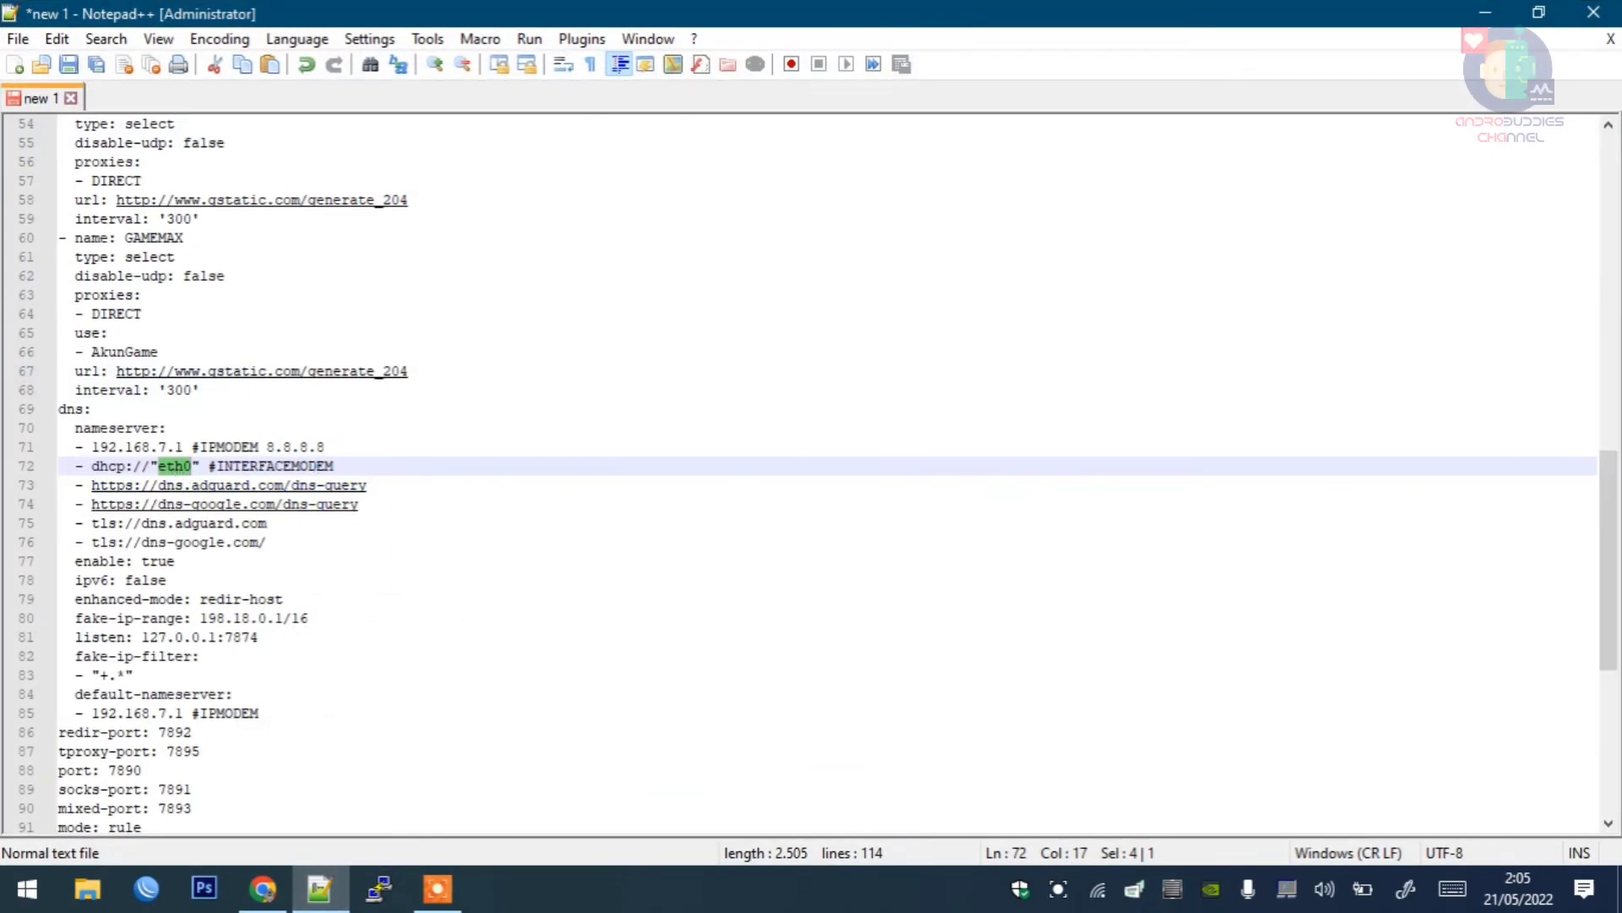
pyautogui.scroll(-6, 1588, 448)
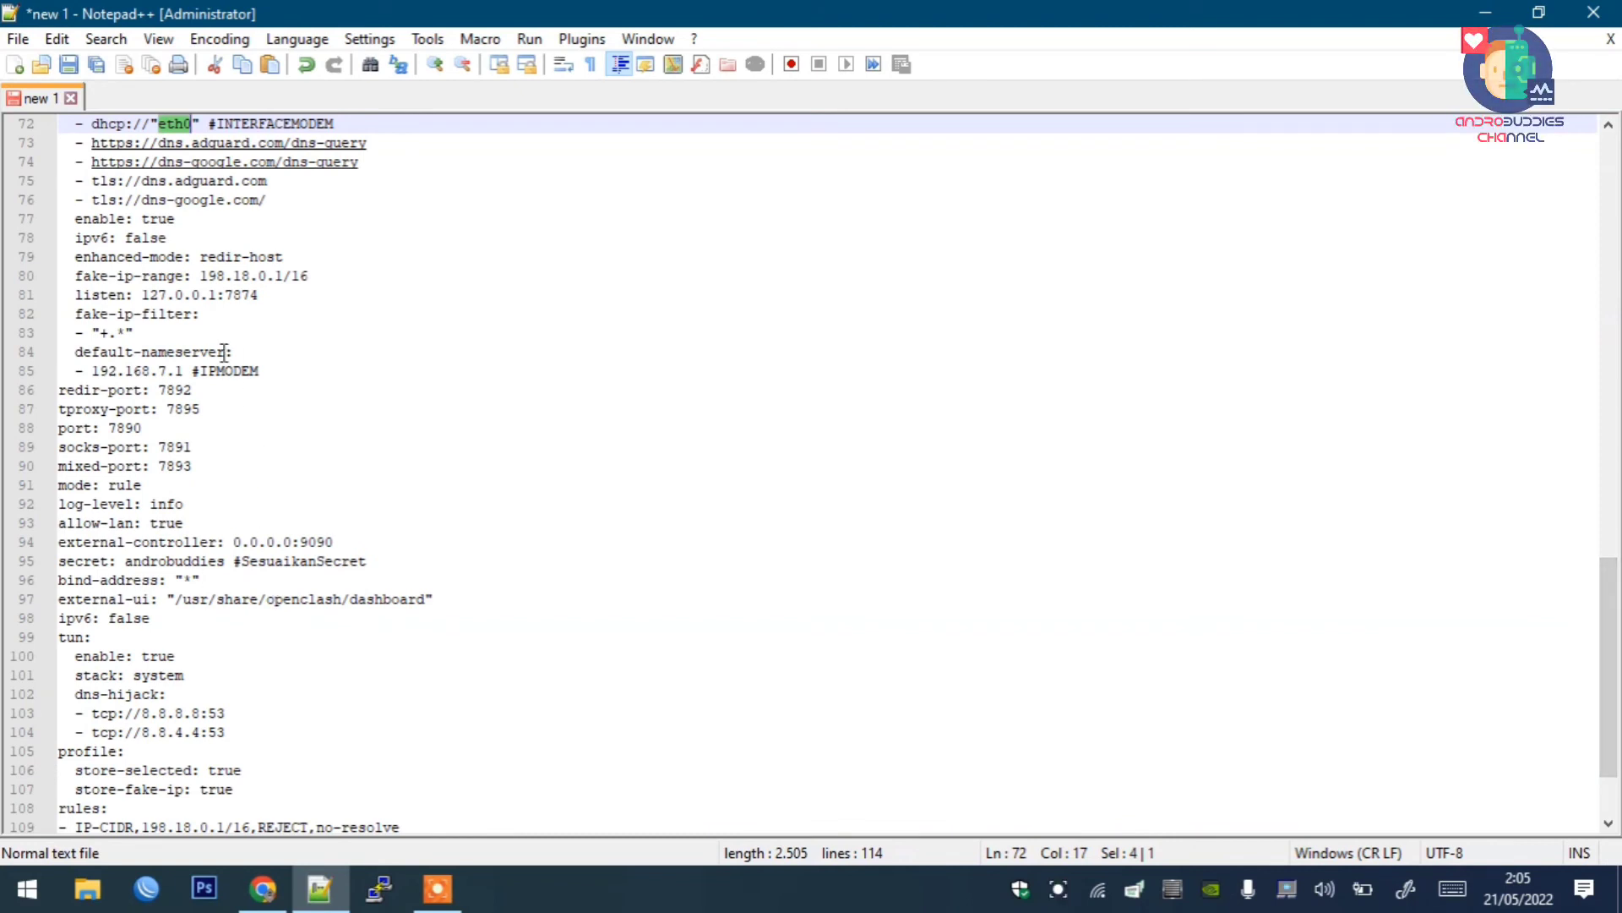
pyautogui.moveTo(184, 370); pyautogui.dragTo(95, 374)
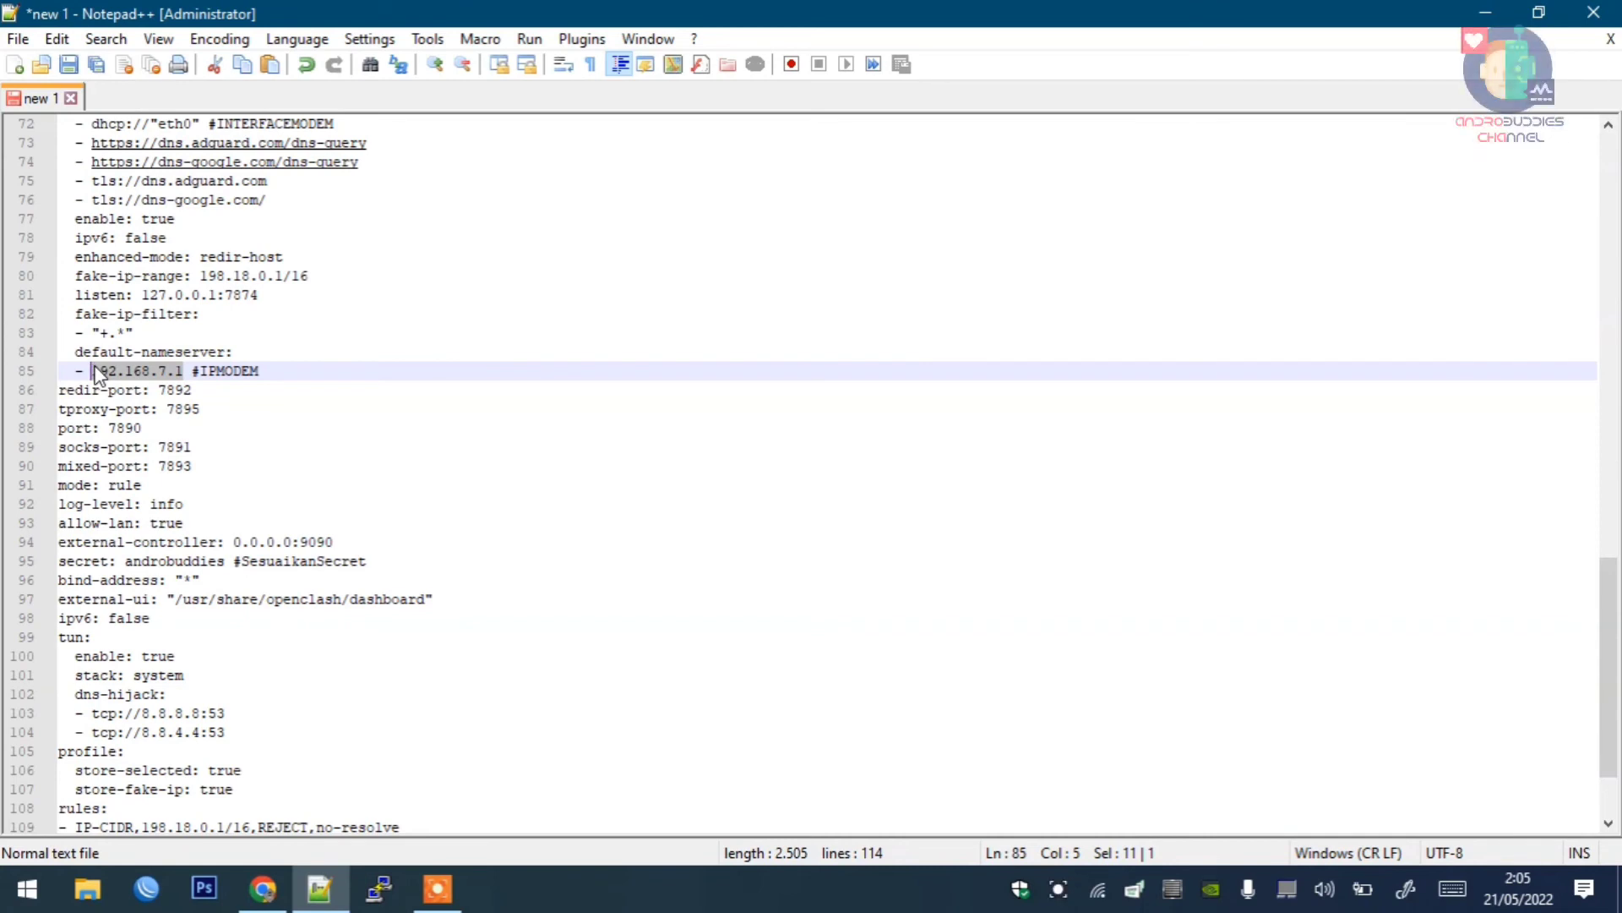
pyautogui.press('Down')
pyautogui.press('Down')
pyautogui.press('Down')
pyautogui.press('Down')
pyautogui.press('Down')
pyautogui.press('Down')
pyautogui.press('Down')
pyautogui.press('Down')
pyautogui.press('Down')
pyautogui.press('Down')
pyautogui.press('Down')
pyautogui.press('Down')
pyautogui.press('Down')
pyautogui.press('Down')
pyautogui.press('Down')
pyautogui.press('Down')
pyautogui.press('Down')
pyautogui.press('Down')
pyautogui.press('Down')
pyautogui.press('Down')
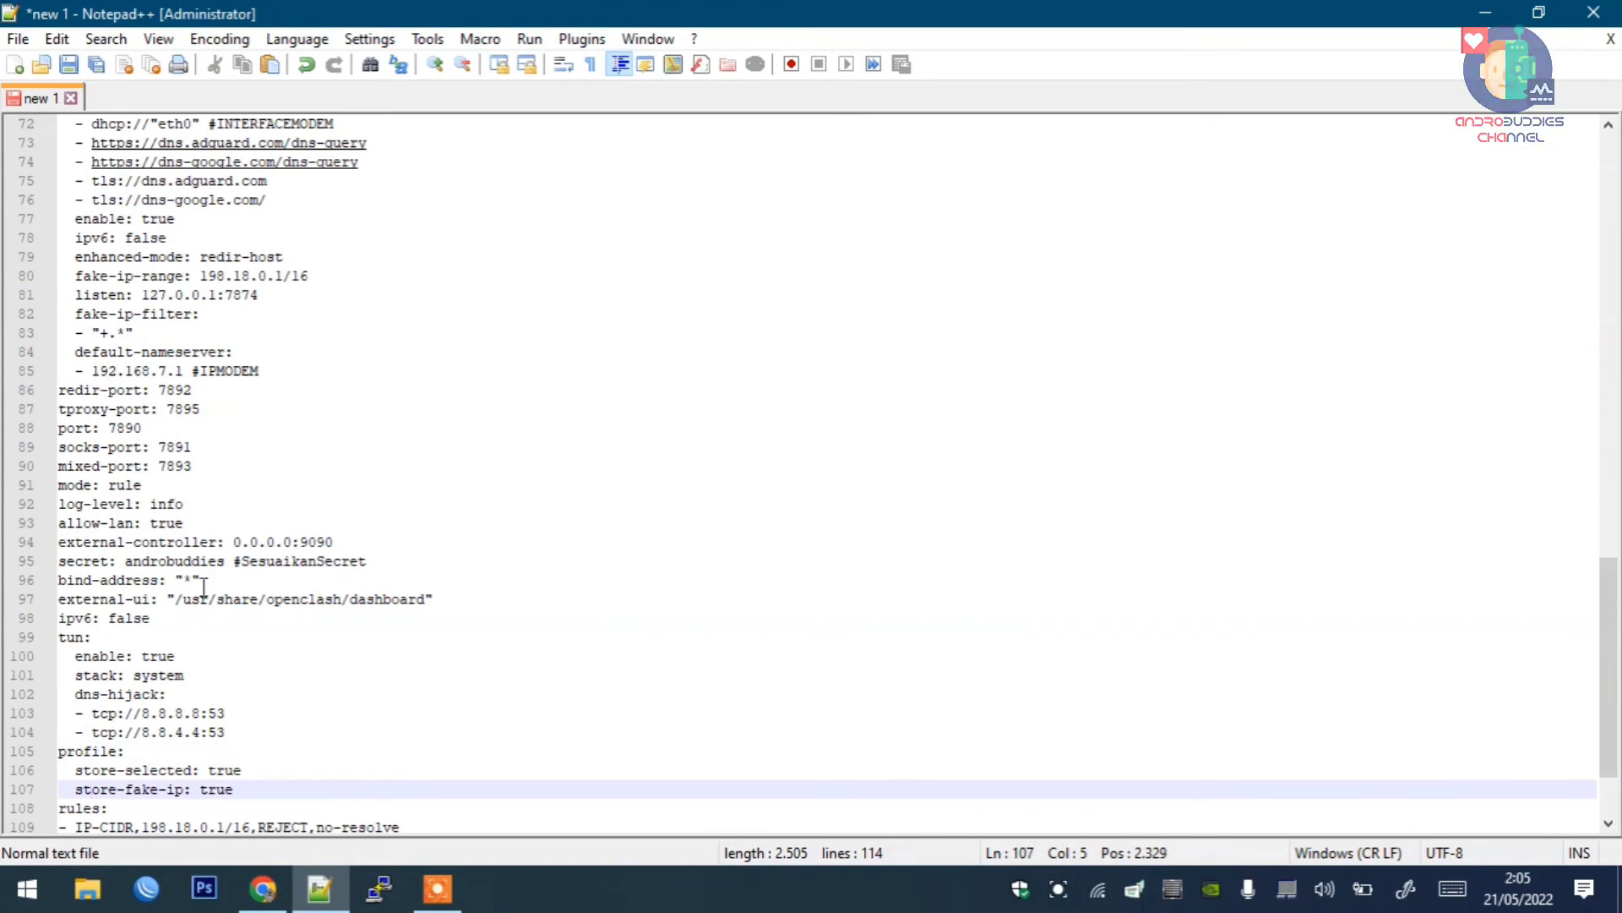
# Step: Compare the secret in the configuration with the Dashboard Secret in OpenClash's Global Settings in Chrome, and return to the OpenClash overview
pyautogui.doubleClick(189, 561)
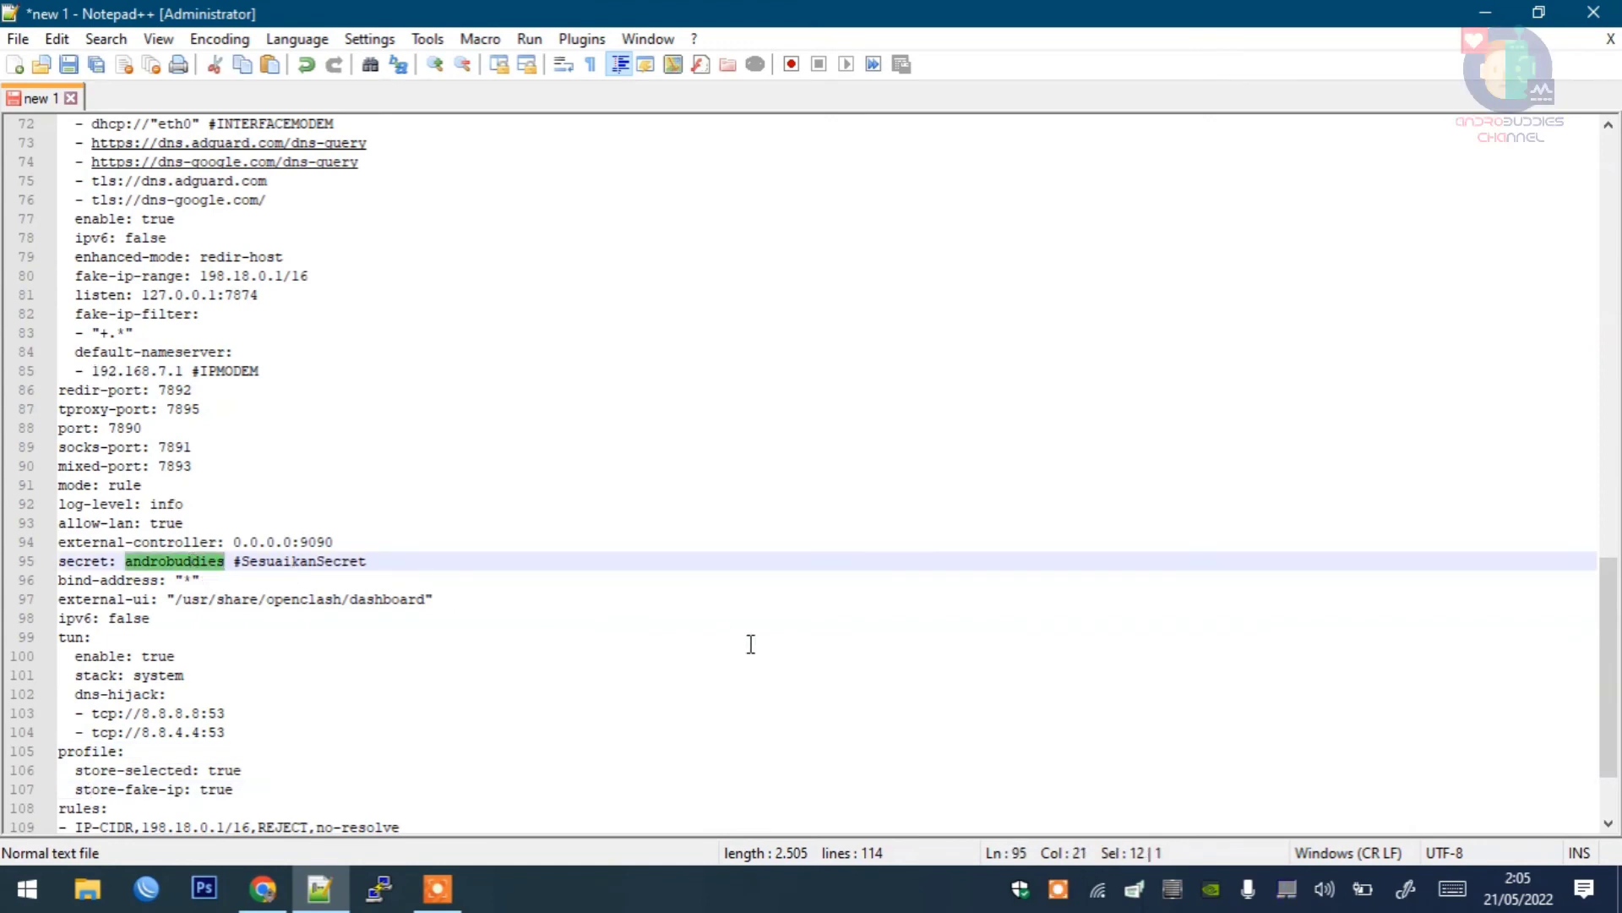
pyautogui.click(263, 887)
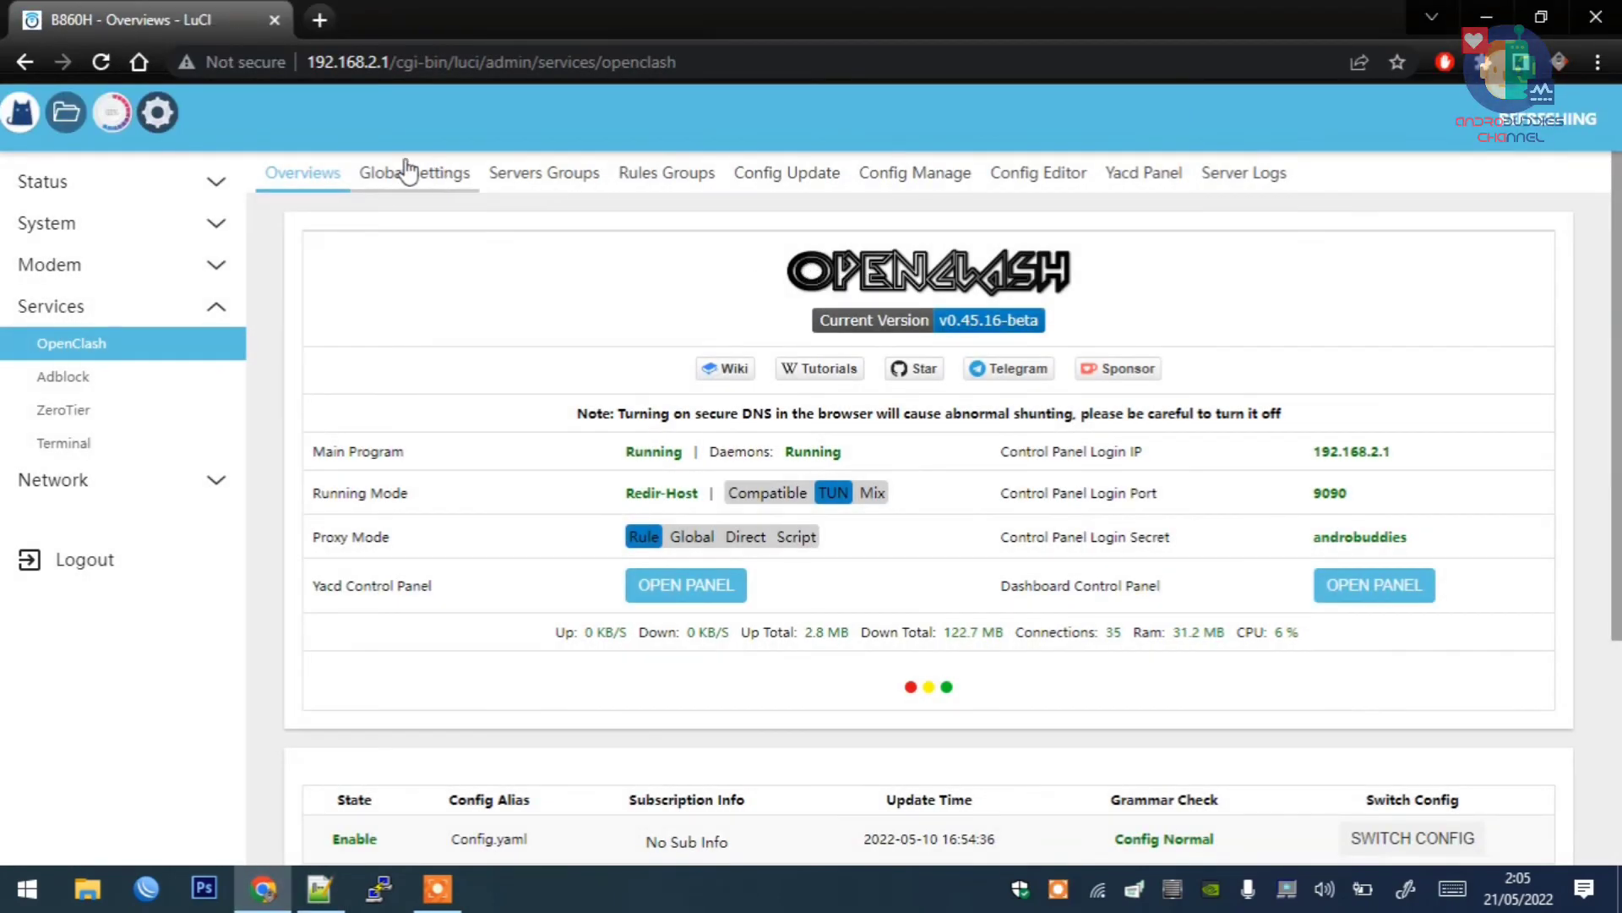
pyautogui.click(405, 172)
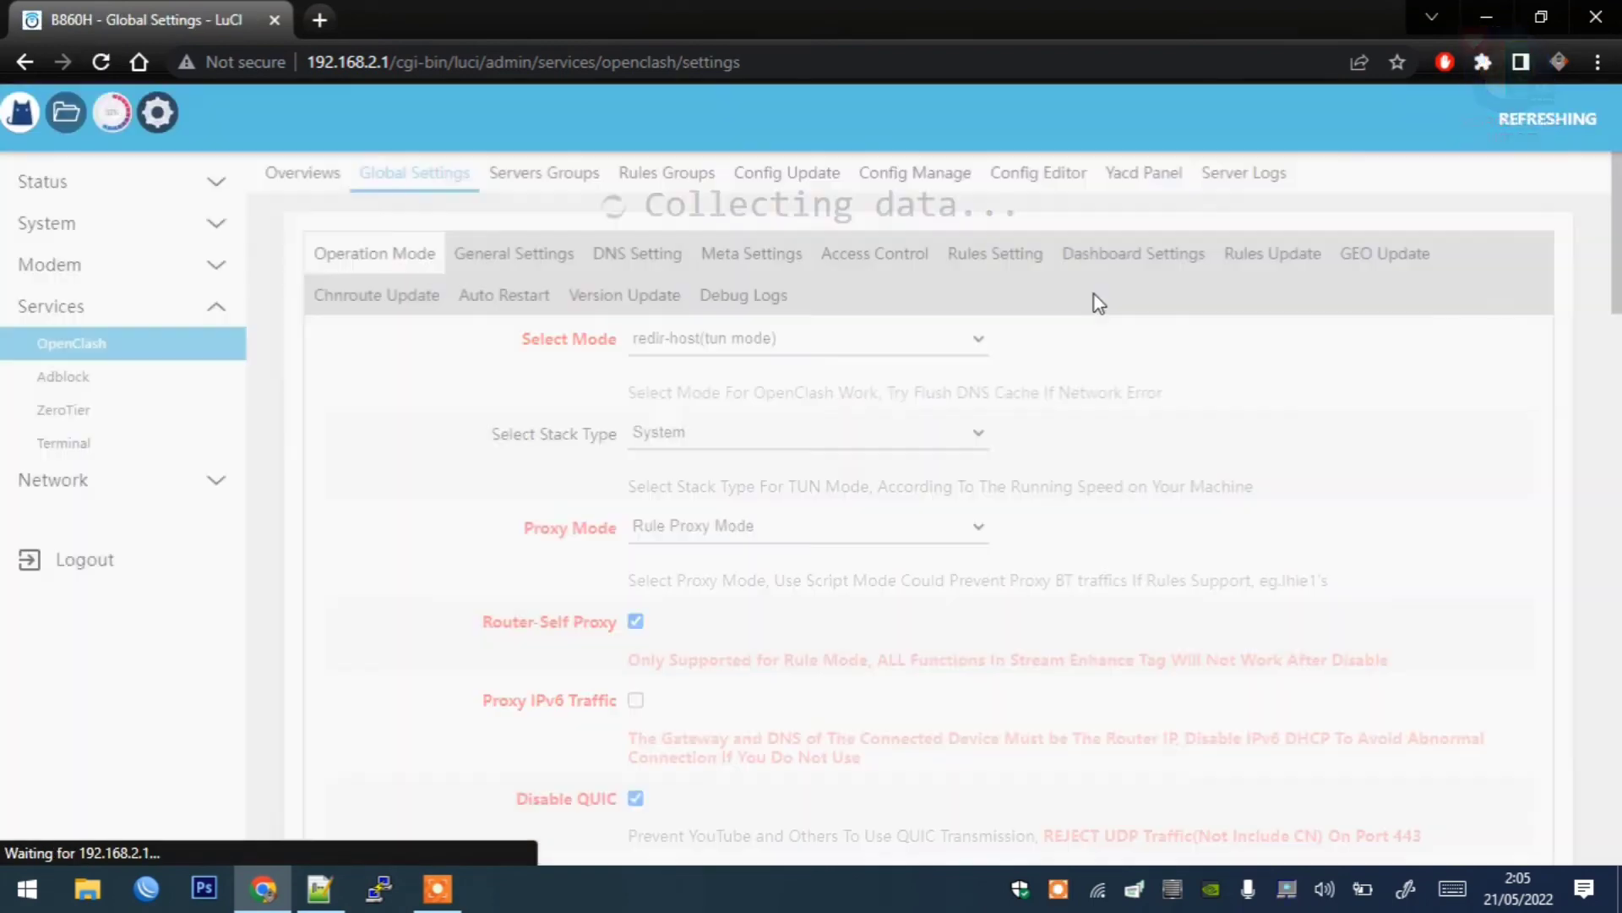
pyautogui.click(1098, 268)
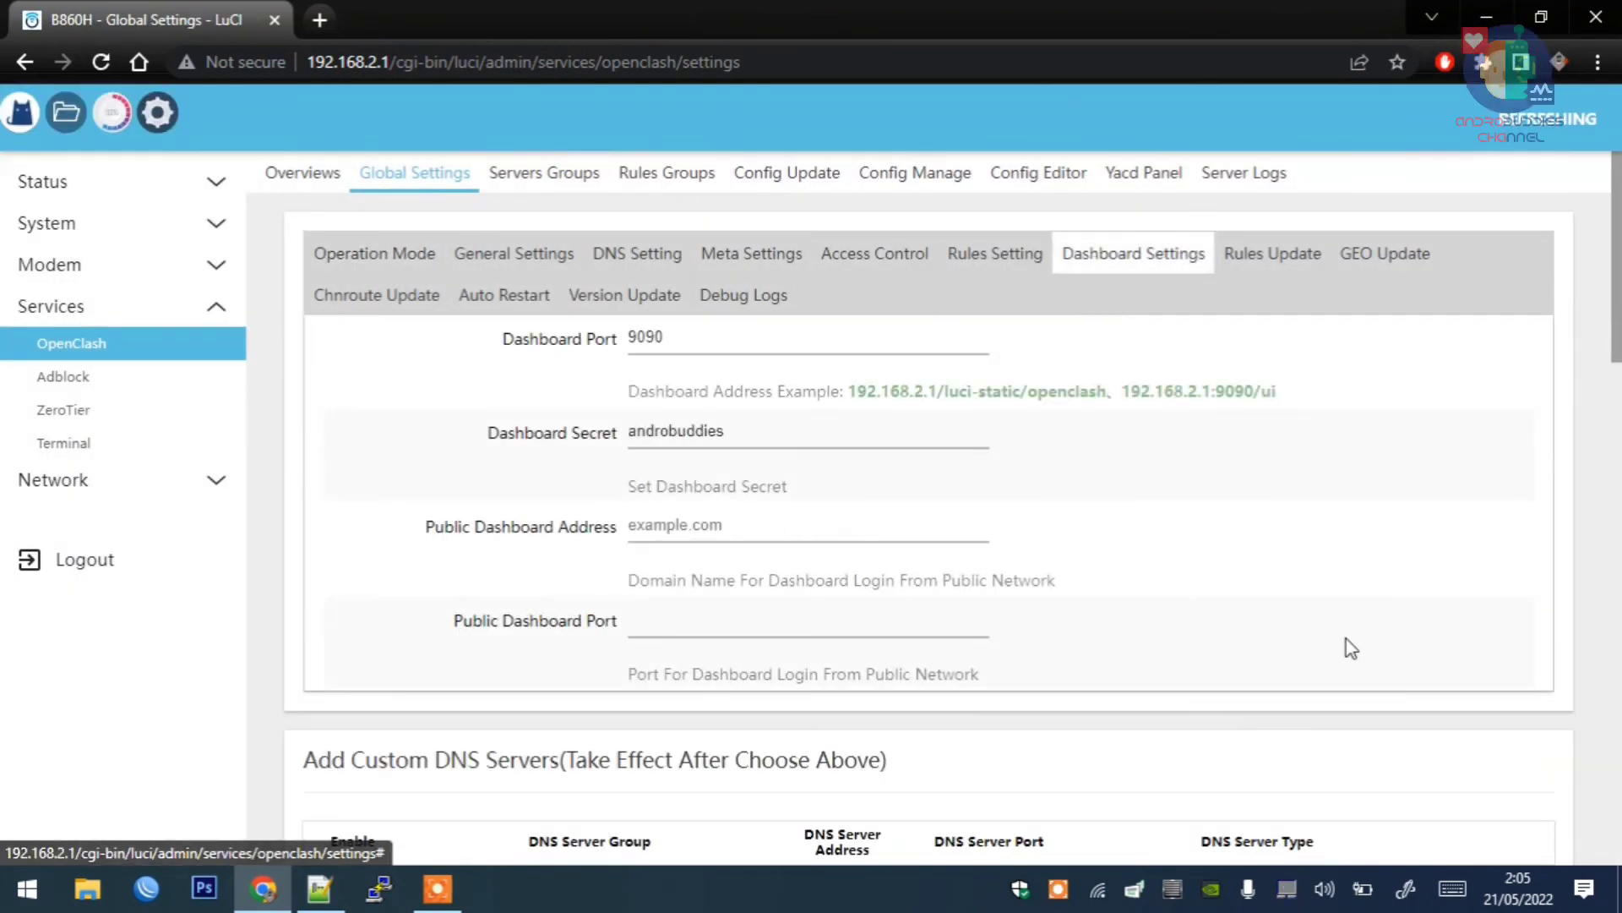
pyautogui.moveTo(752, 432); pyautogui.dragTo(568, 429)
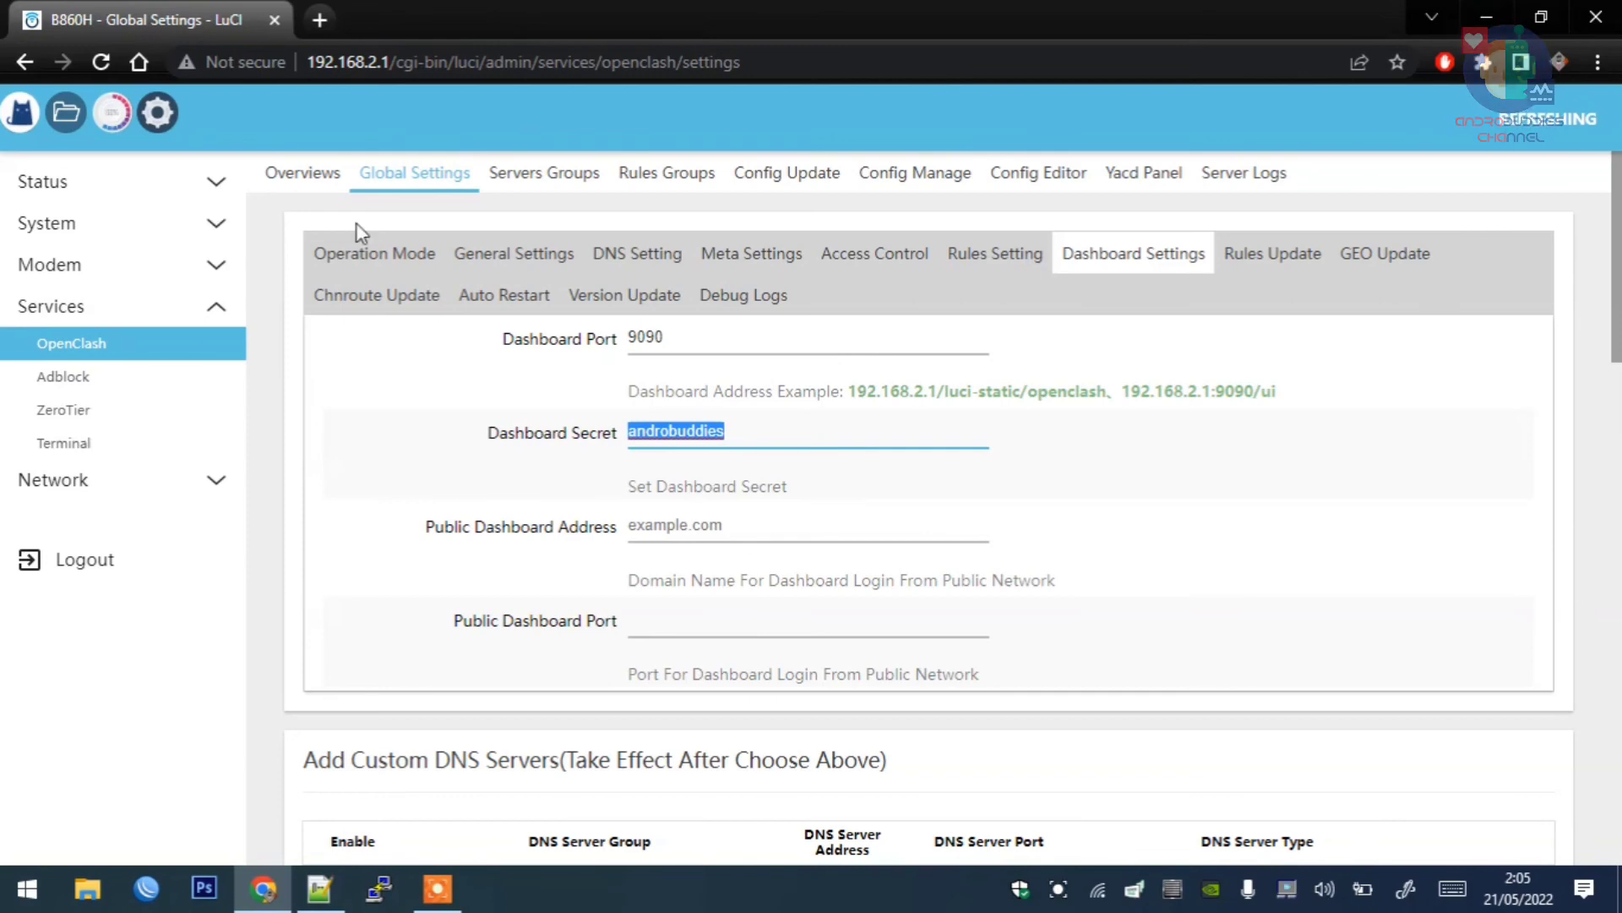
pyautogui.click(302, 172)
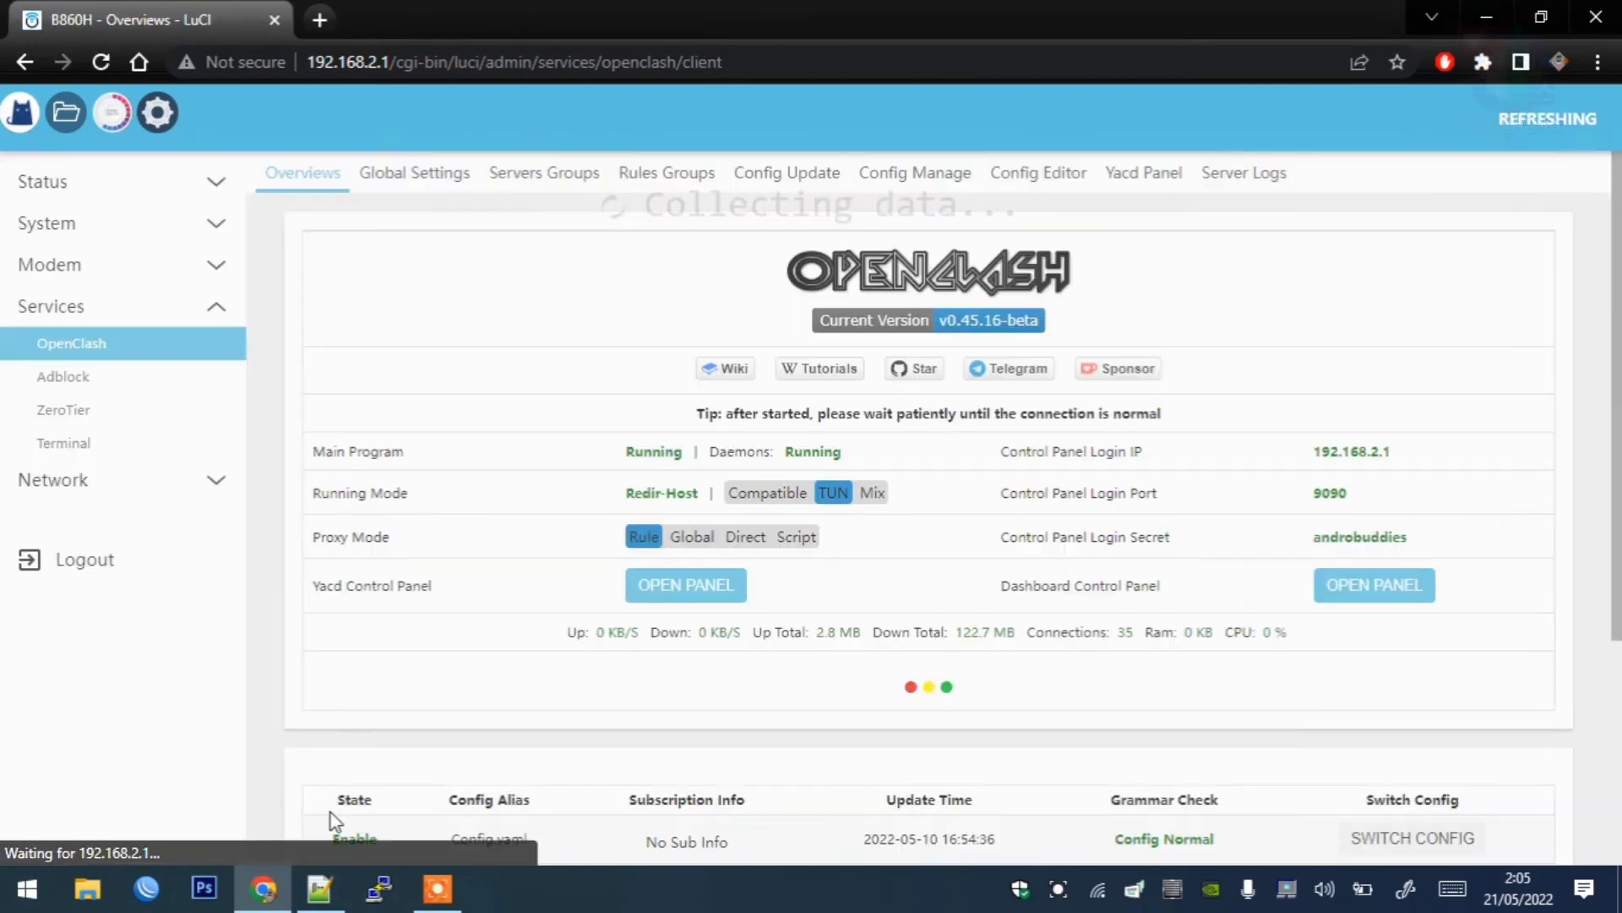
# Step: Switch to Notepad++ and review the configuration's closing rules, its rule and proxy providers, and the proxy-groups section
pyautogui.hotkey('alt', 'Tab')
pyautogui.moveTo(1617, 610); pyautogui.dragTo(1618, 712)
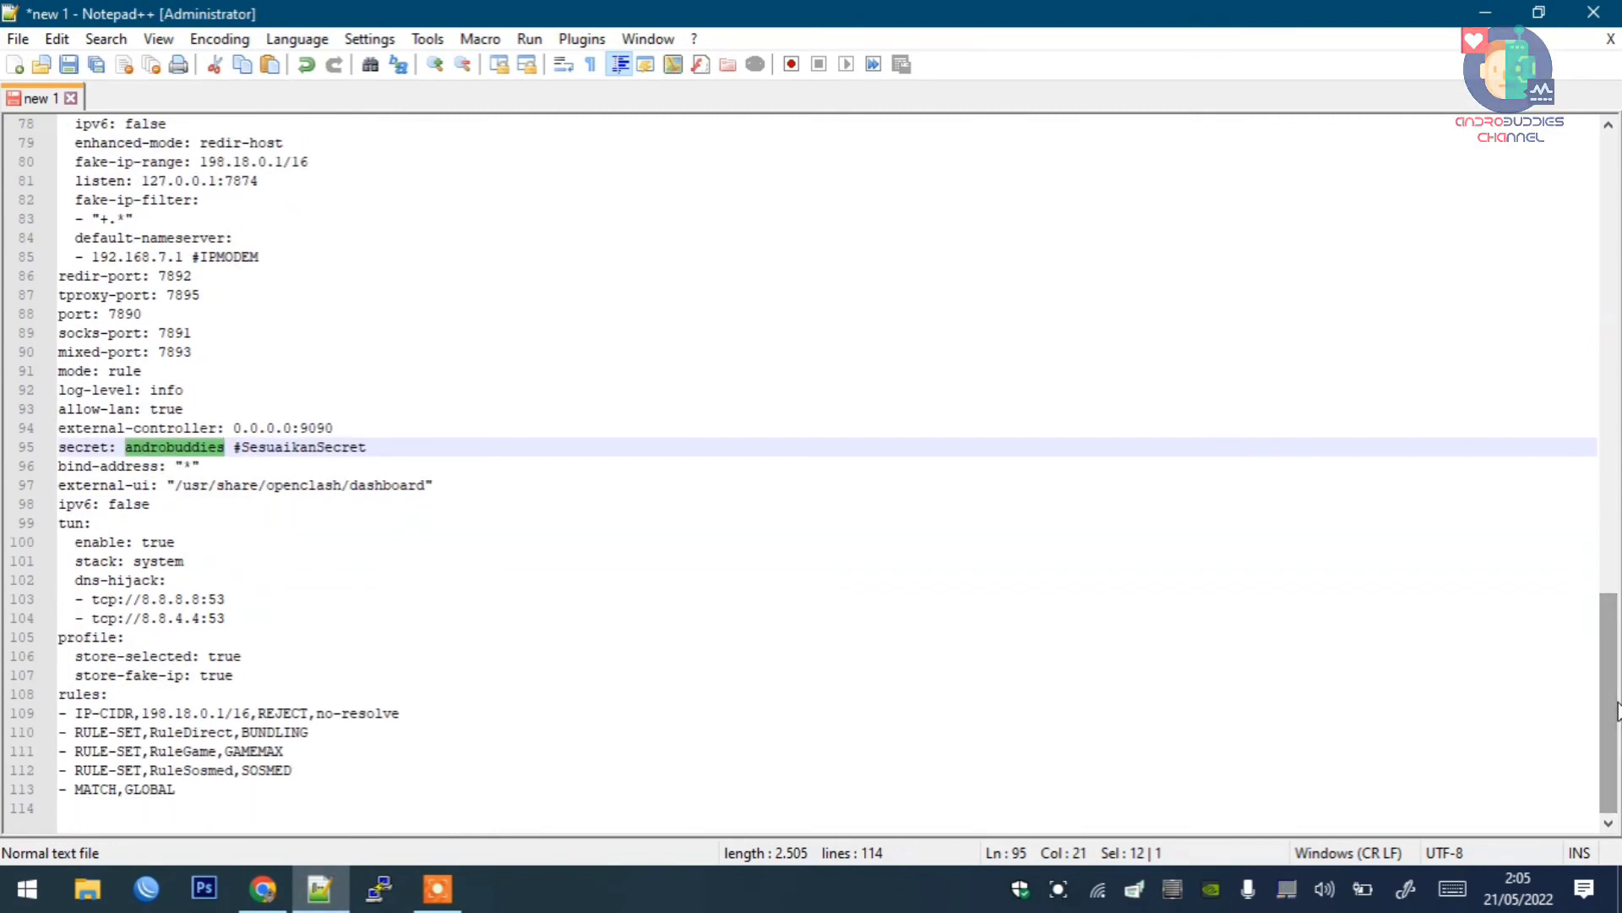
pyautogui.moveTo(1617, 712); pyautogui.dragTo(1618, 182)
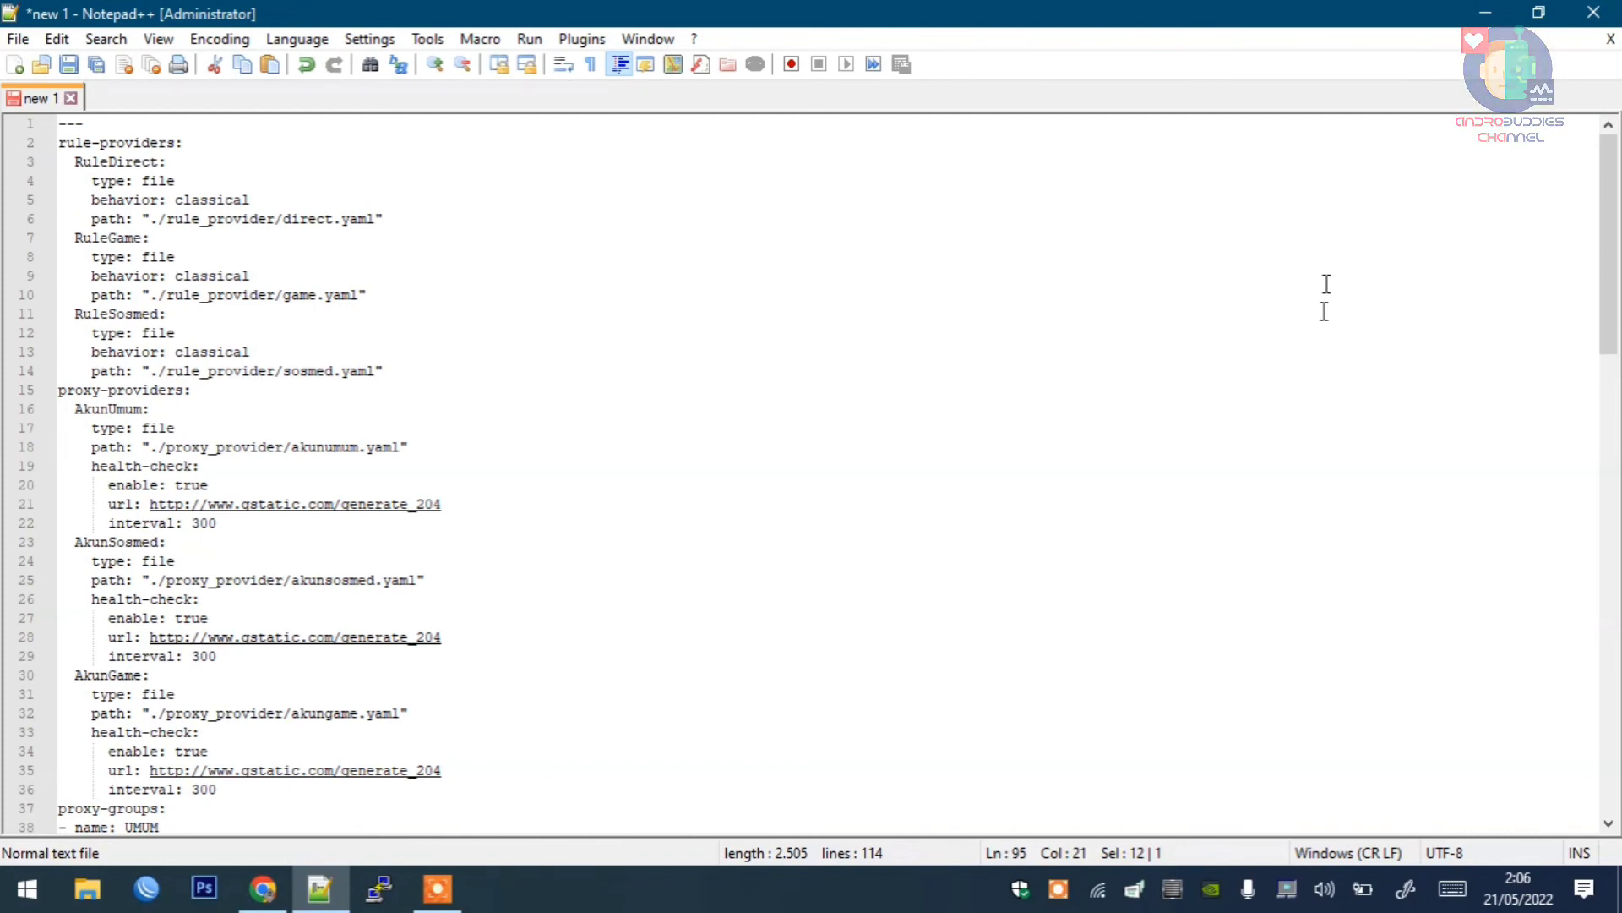
pyautogui.moveTo(1609, 287); pyautogui.dragTo(1610, 486)
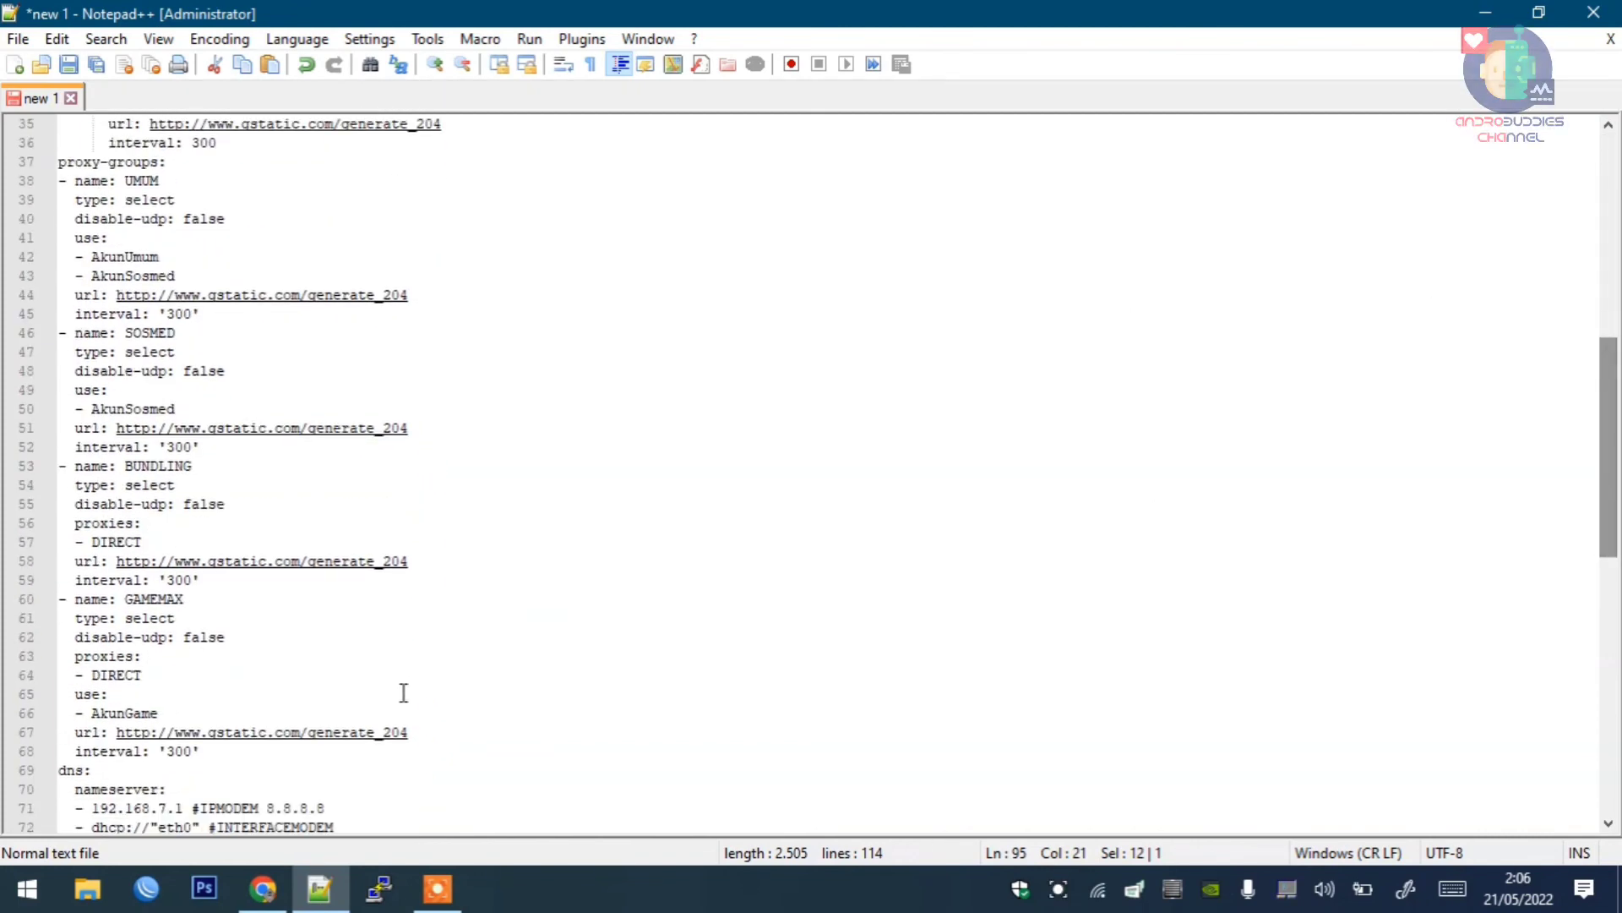
# Step: Switch to Chrome and view OpenClash's Servers Groups page, followed by the Config Manage page
pyautogui.click(263, 888)
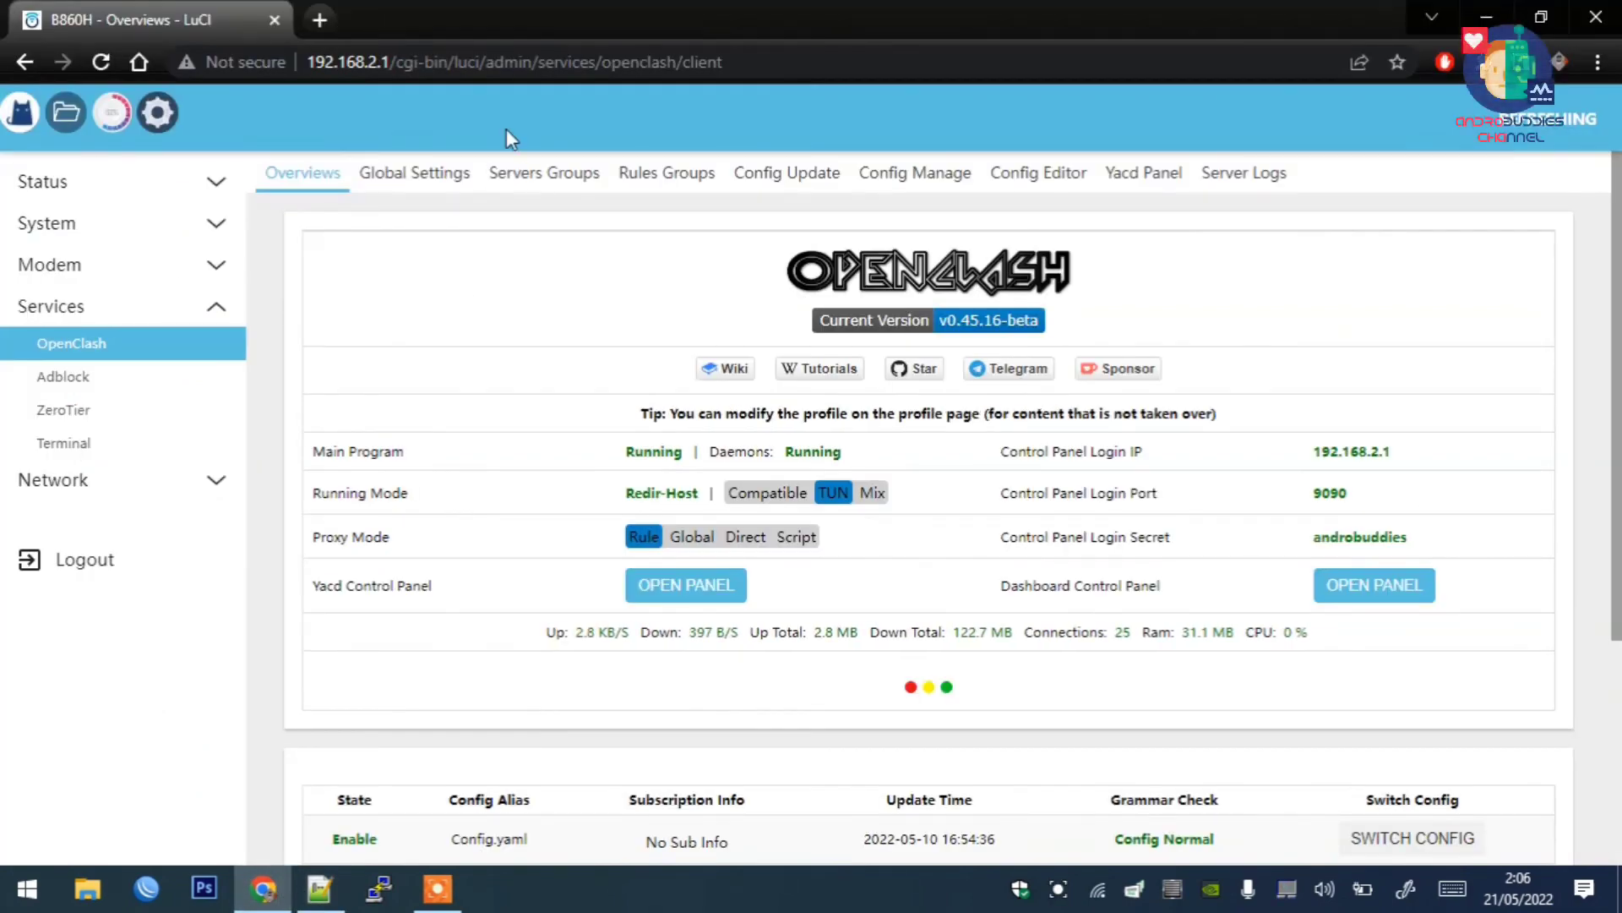
pyautogui.click(526, 172)
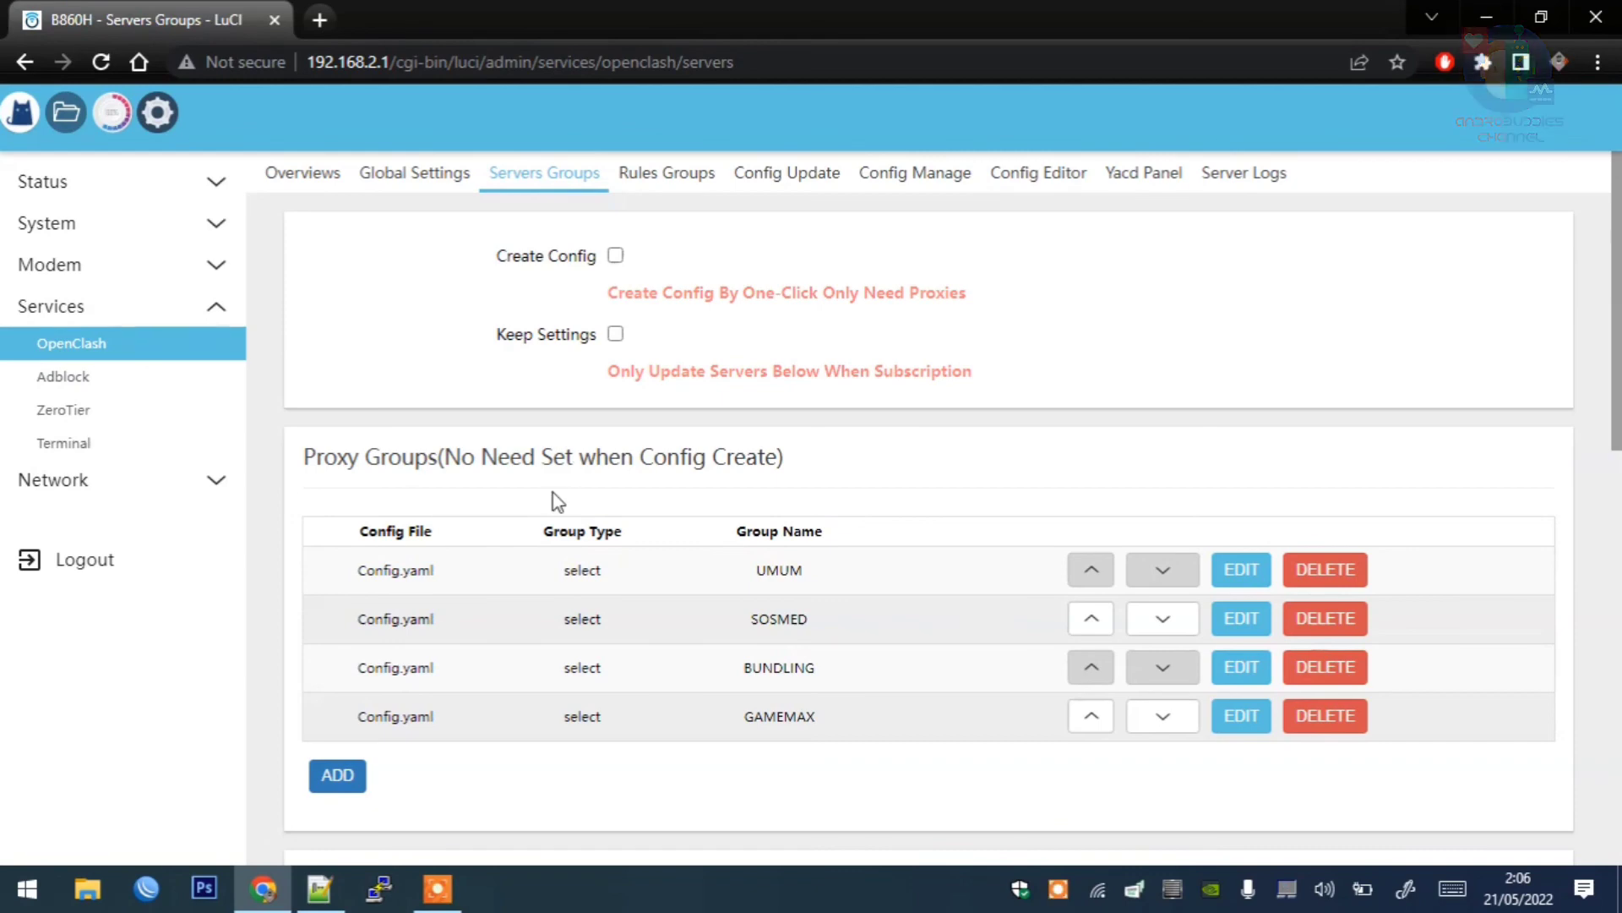
pyautogui.click(927, 187)
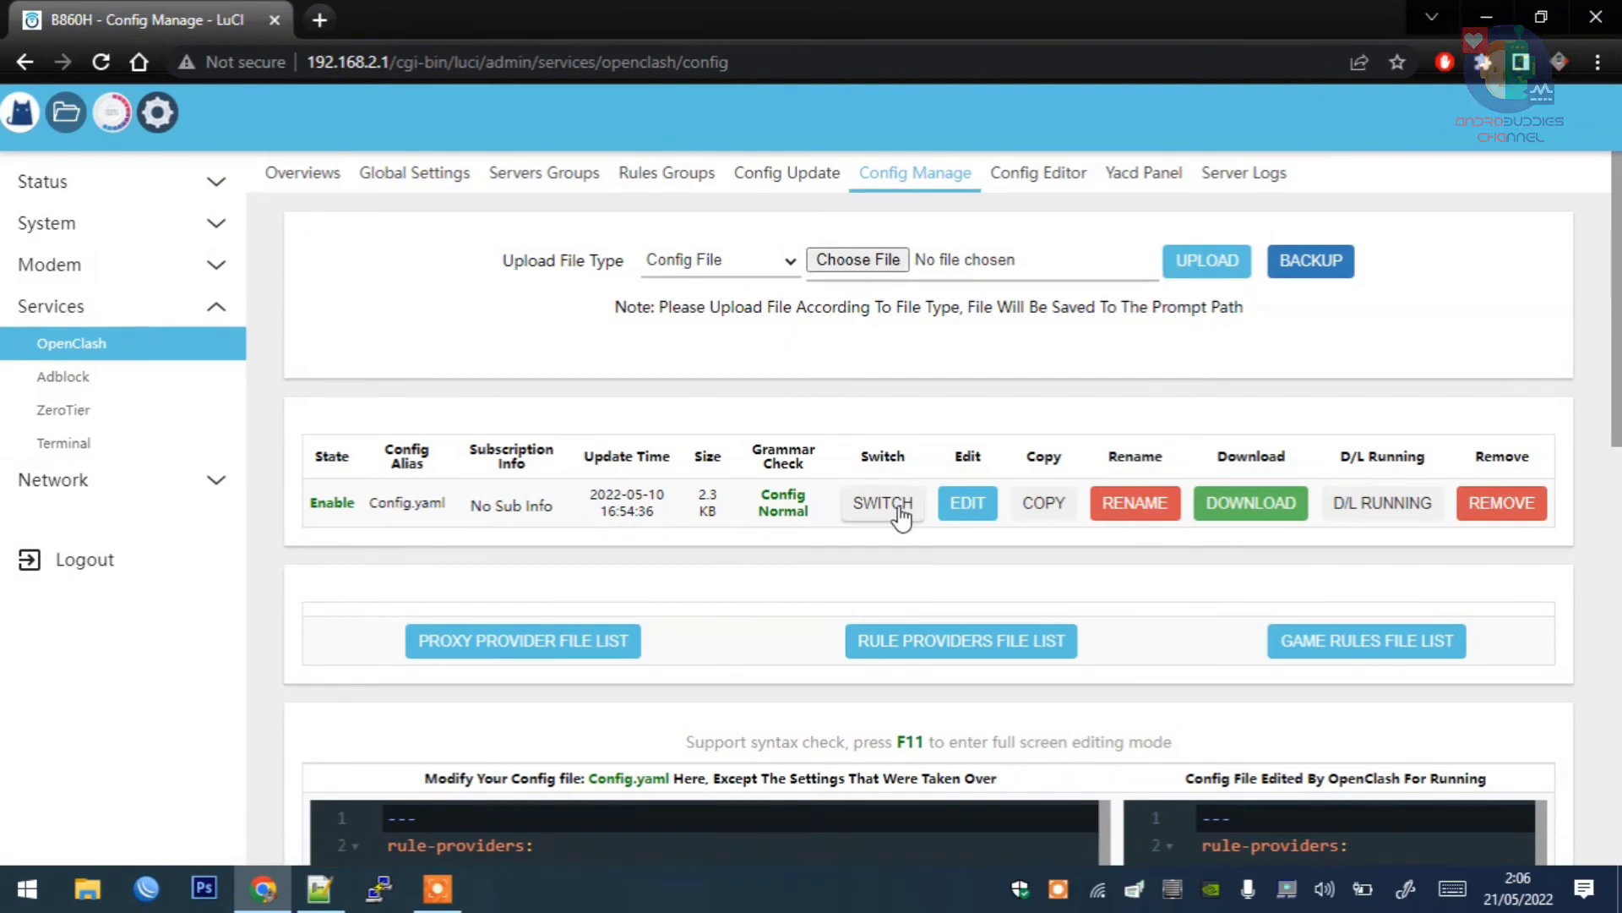
# Step: Reopen the Servers Groups page and examine its proxy groups, proxy providers, proxies and the commit and apply options
pyautogui.click(548, 181)
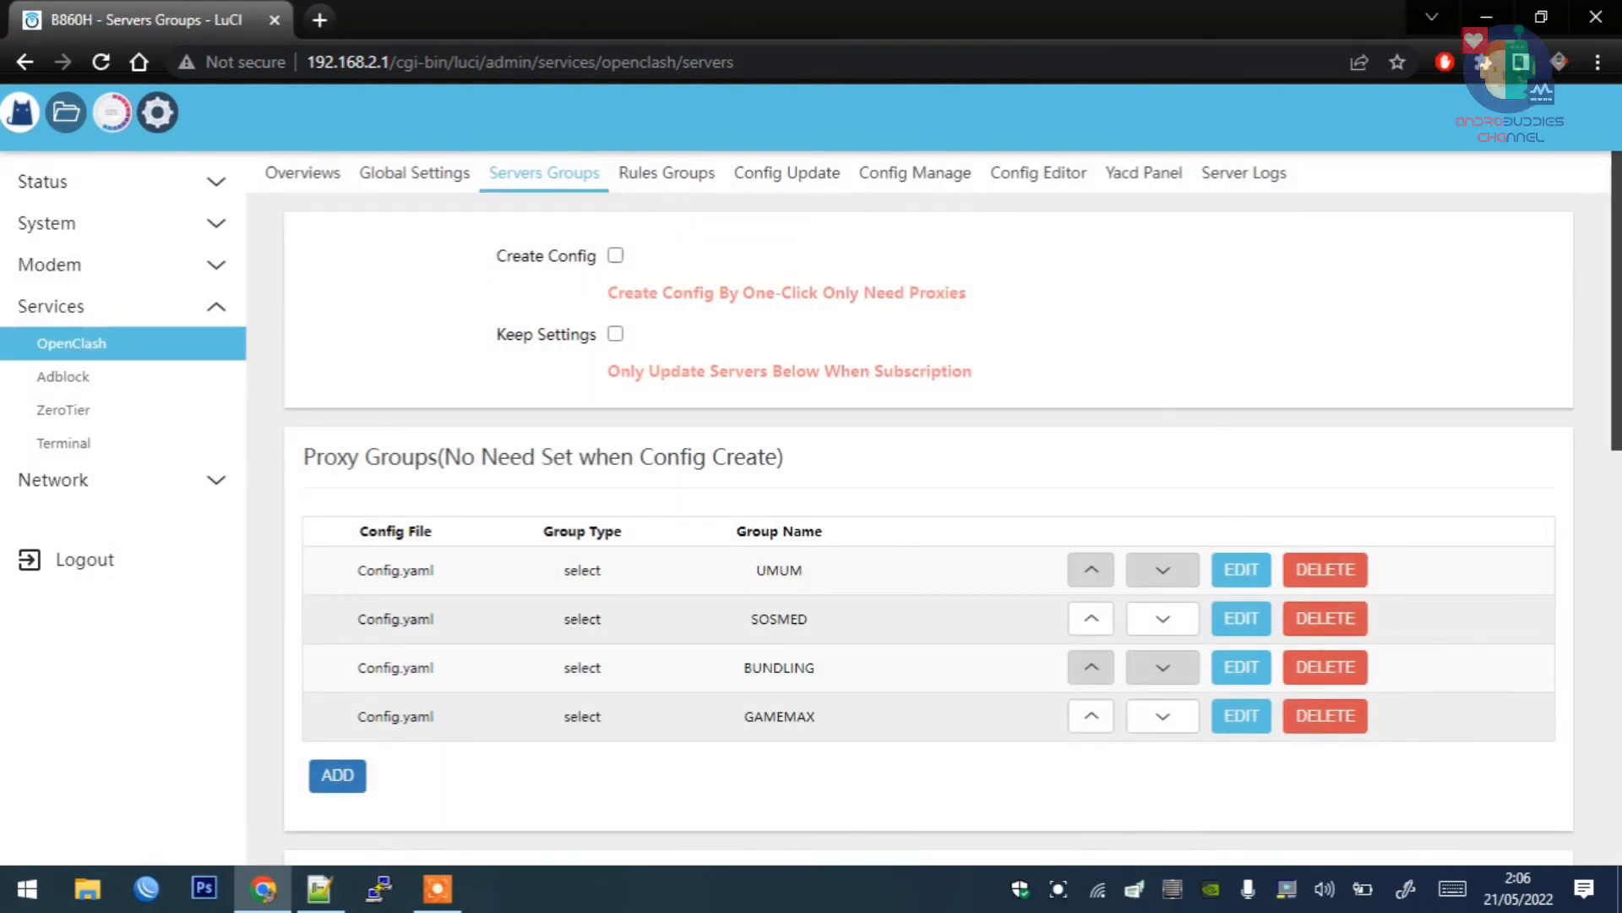
pyautogui.scroll(-10, 1090, 383)
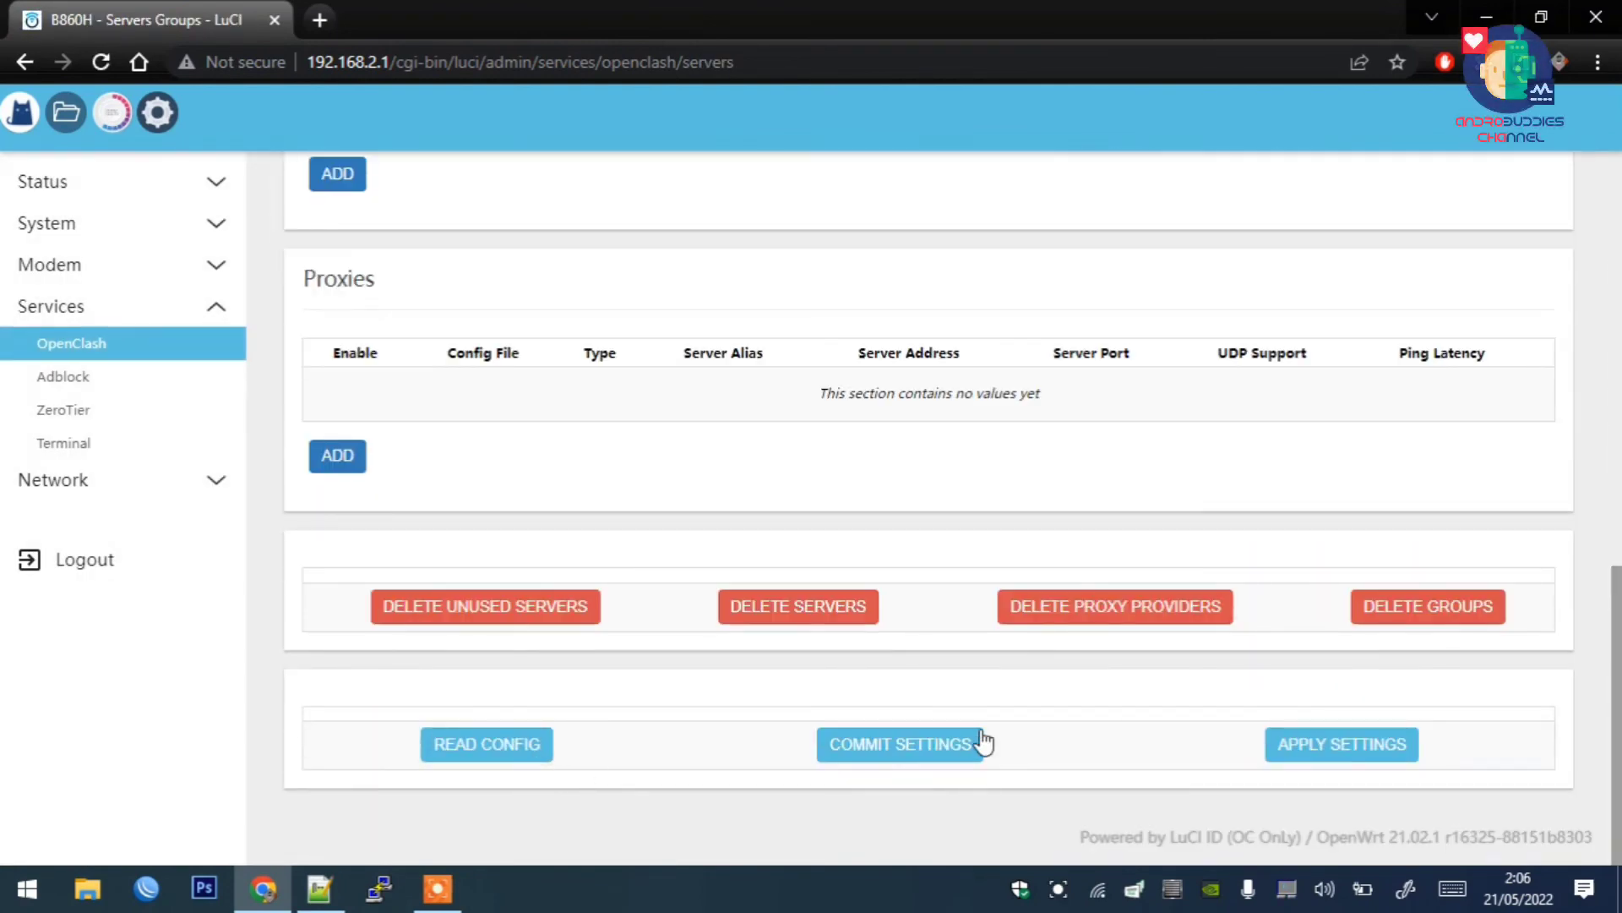
pyautogui.scroll(5, 985, 743)
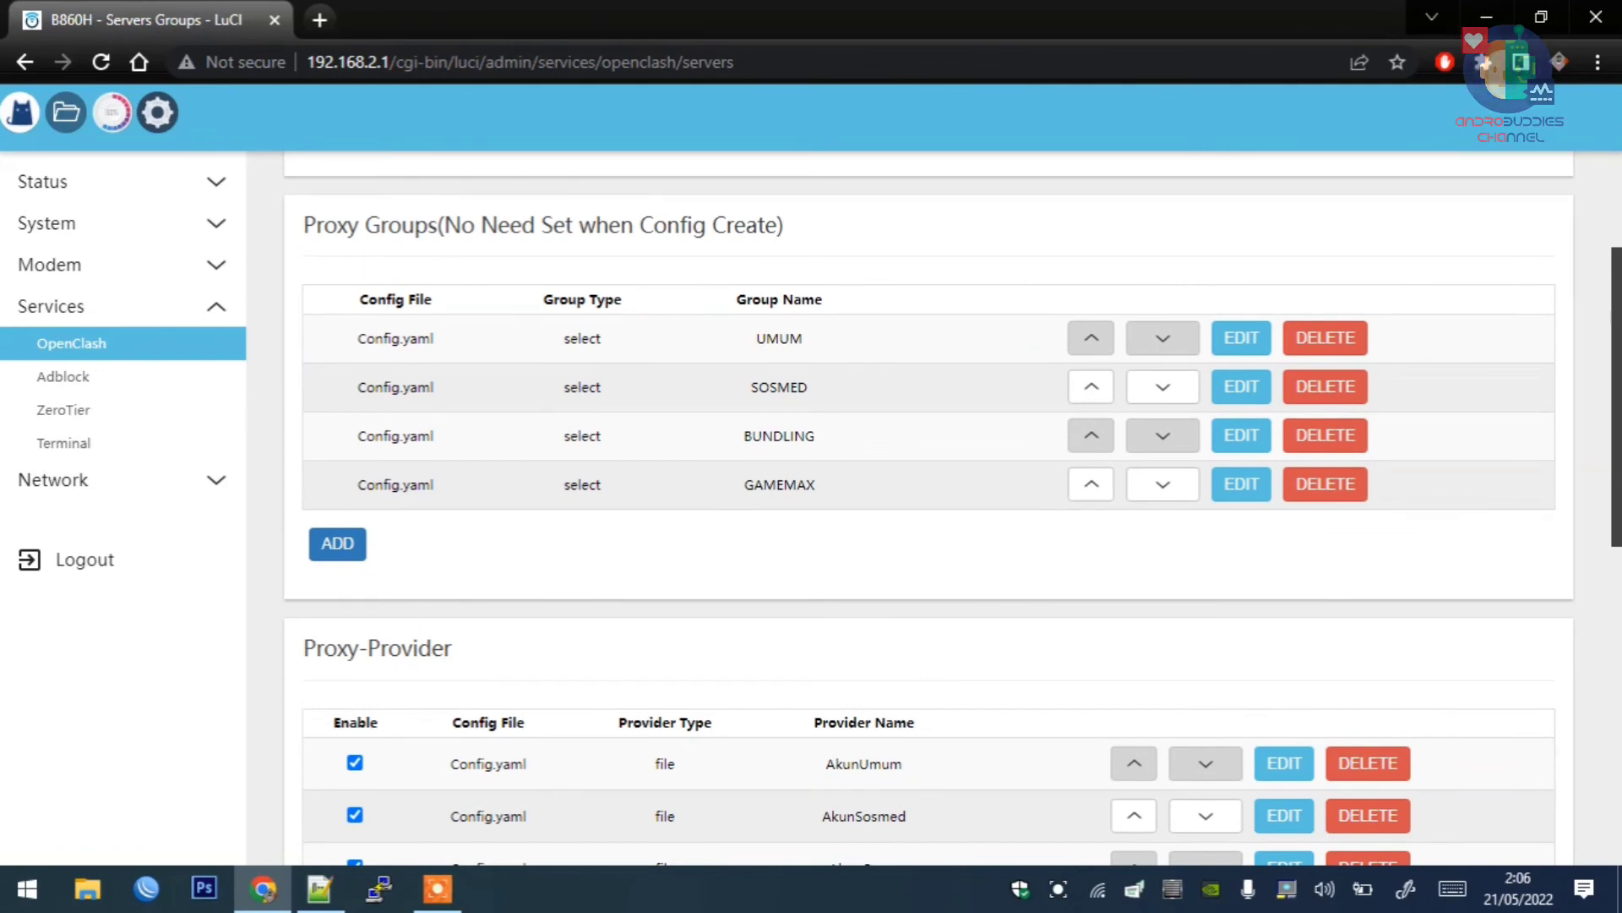
pyautogui.scroll(2, 930, 507)
pyautogui.scroll(-3, 930, 507)
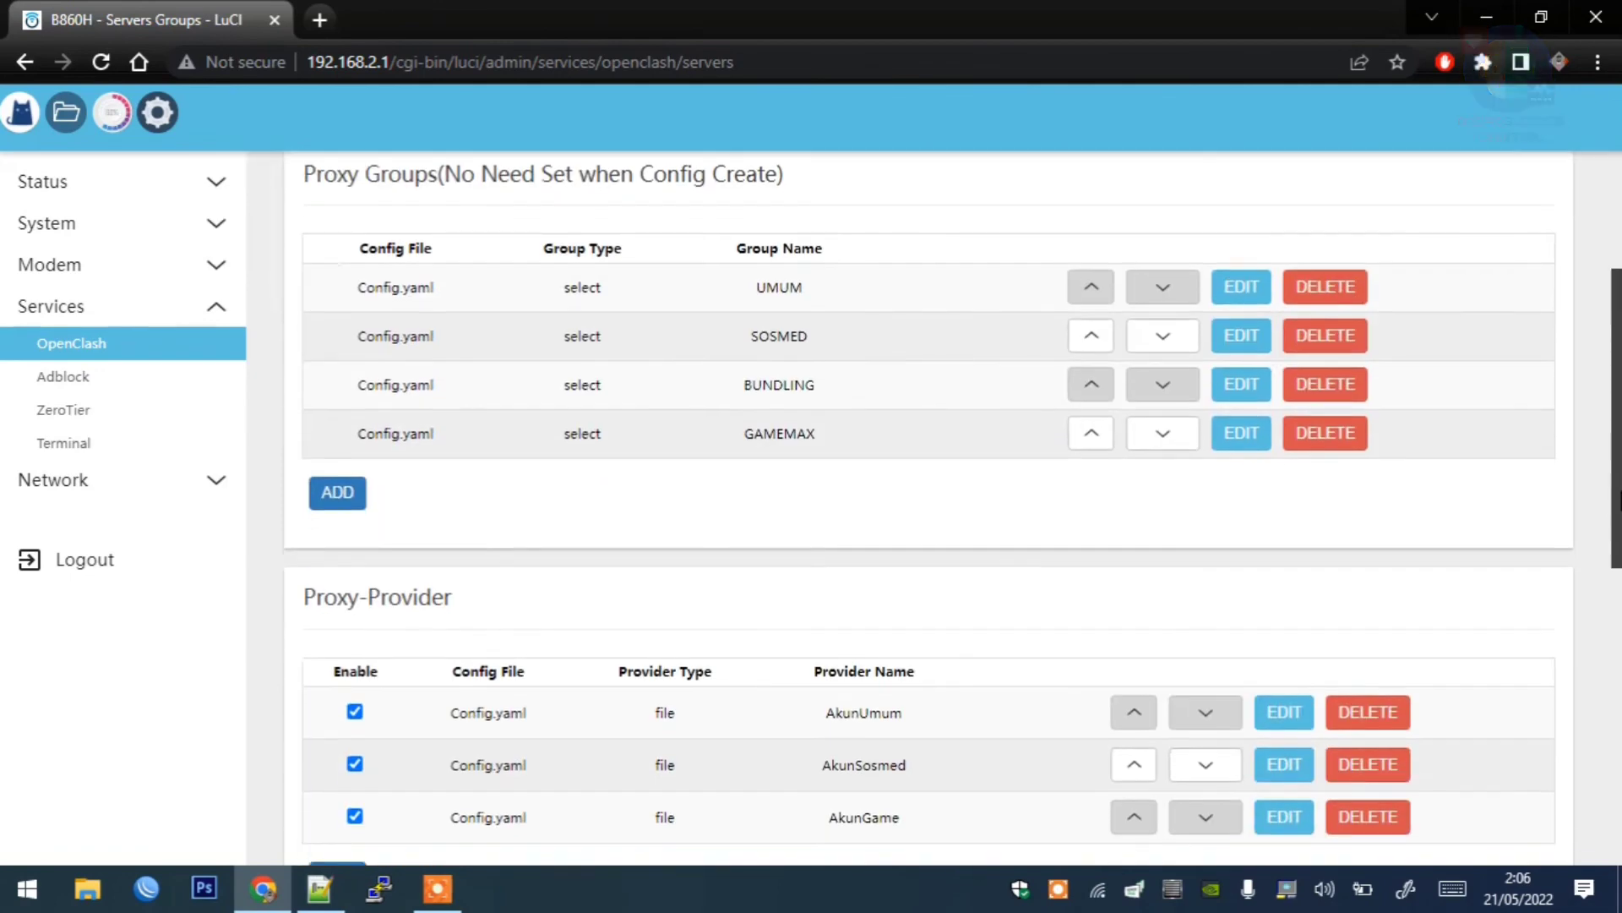
pyautogui.moveTo(1618, 495); pyautogui.dragTo(1618, 507)
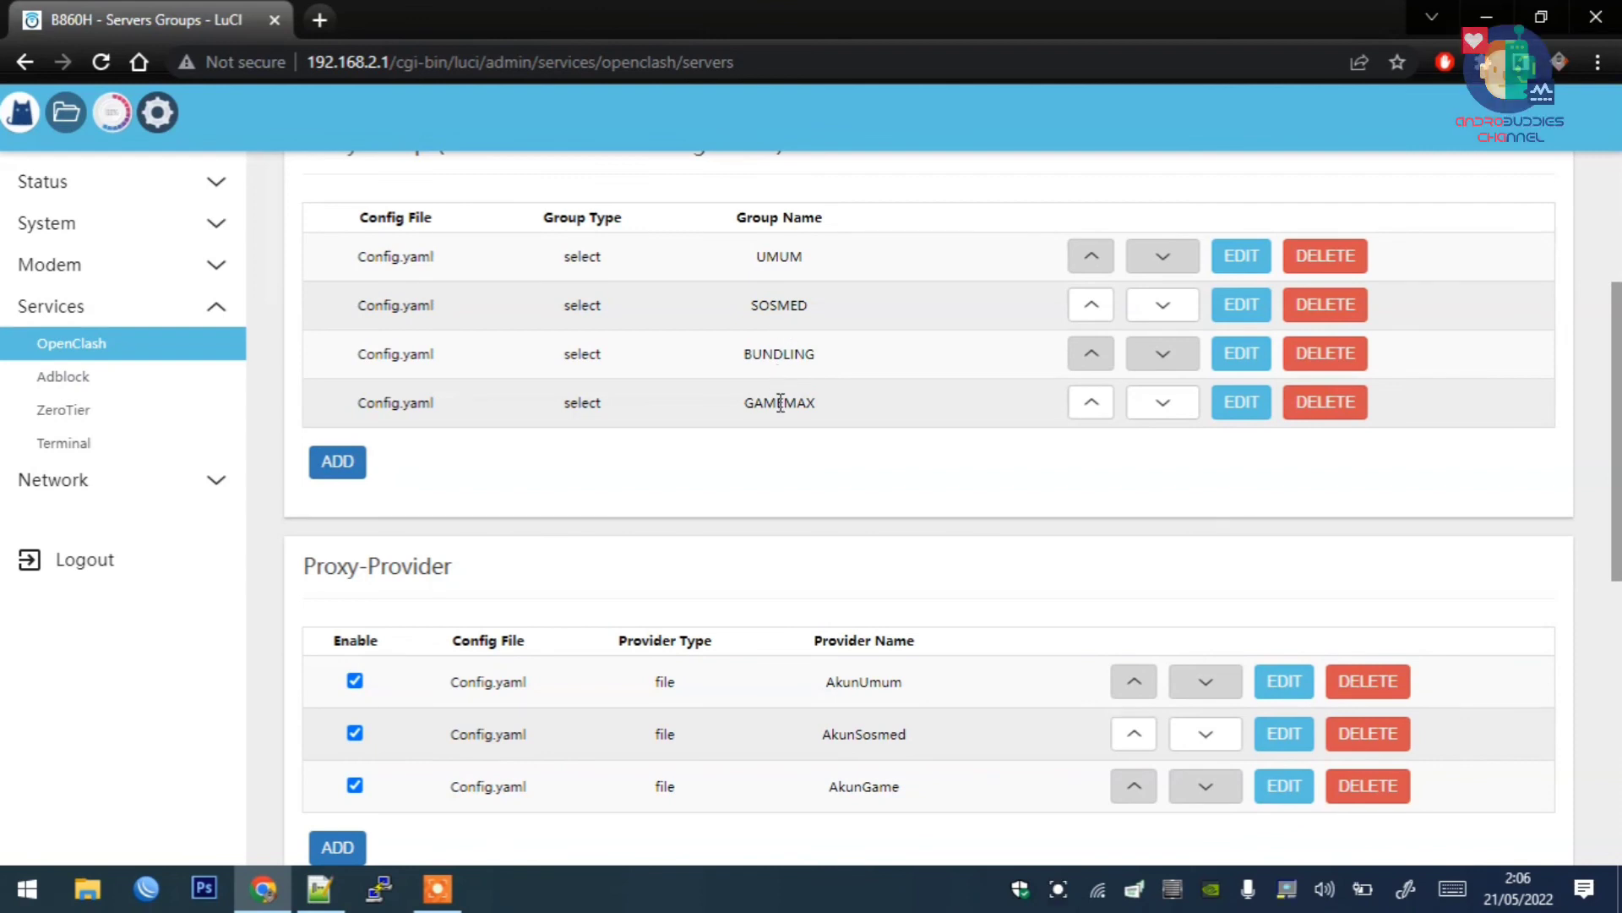
pyautogui.scroll(-3, 1576, 496)
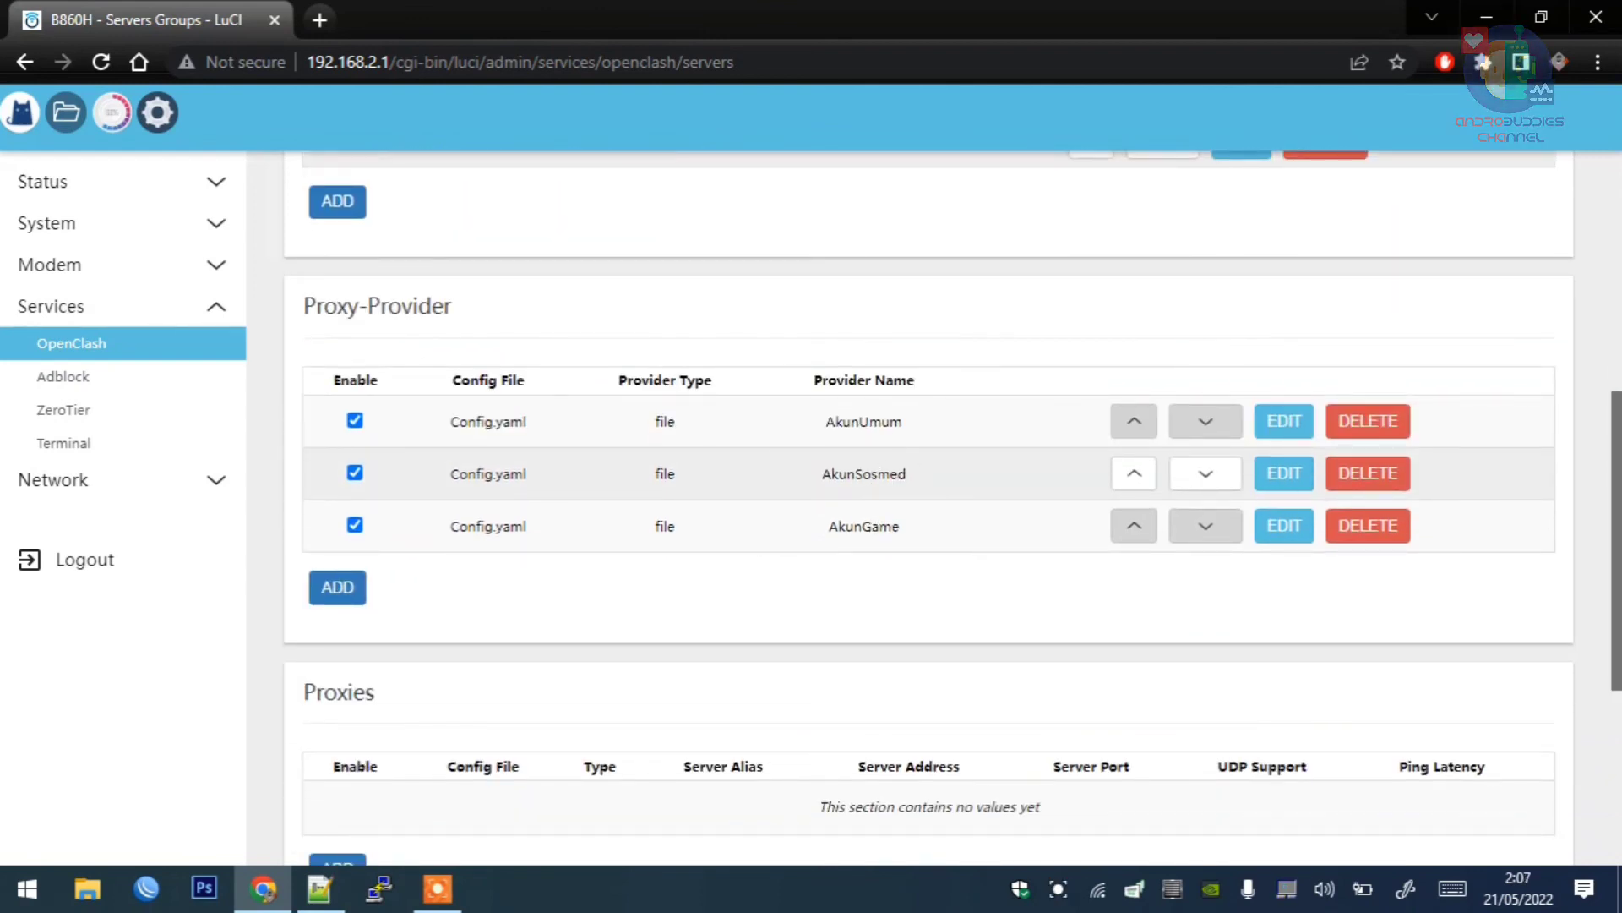
pyautogui.moveTo(1616, 502); pyautogui.dragTo(1616, 263)
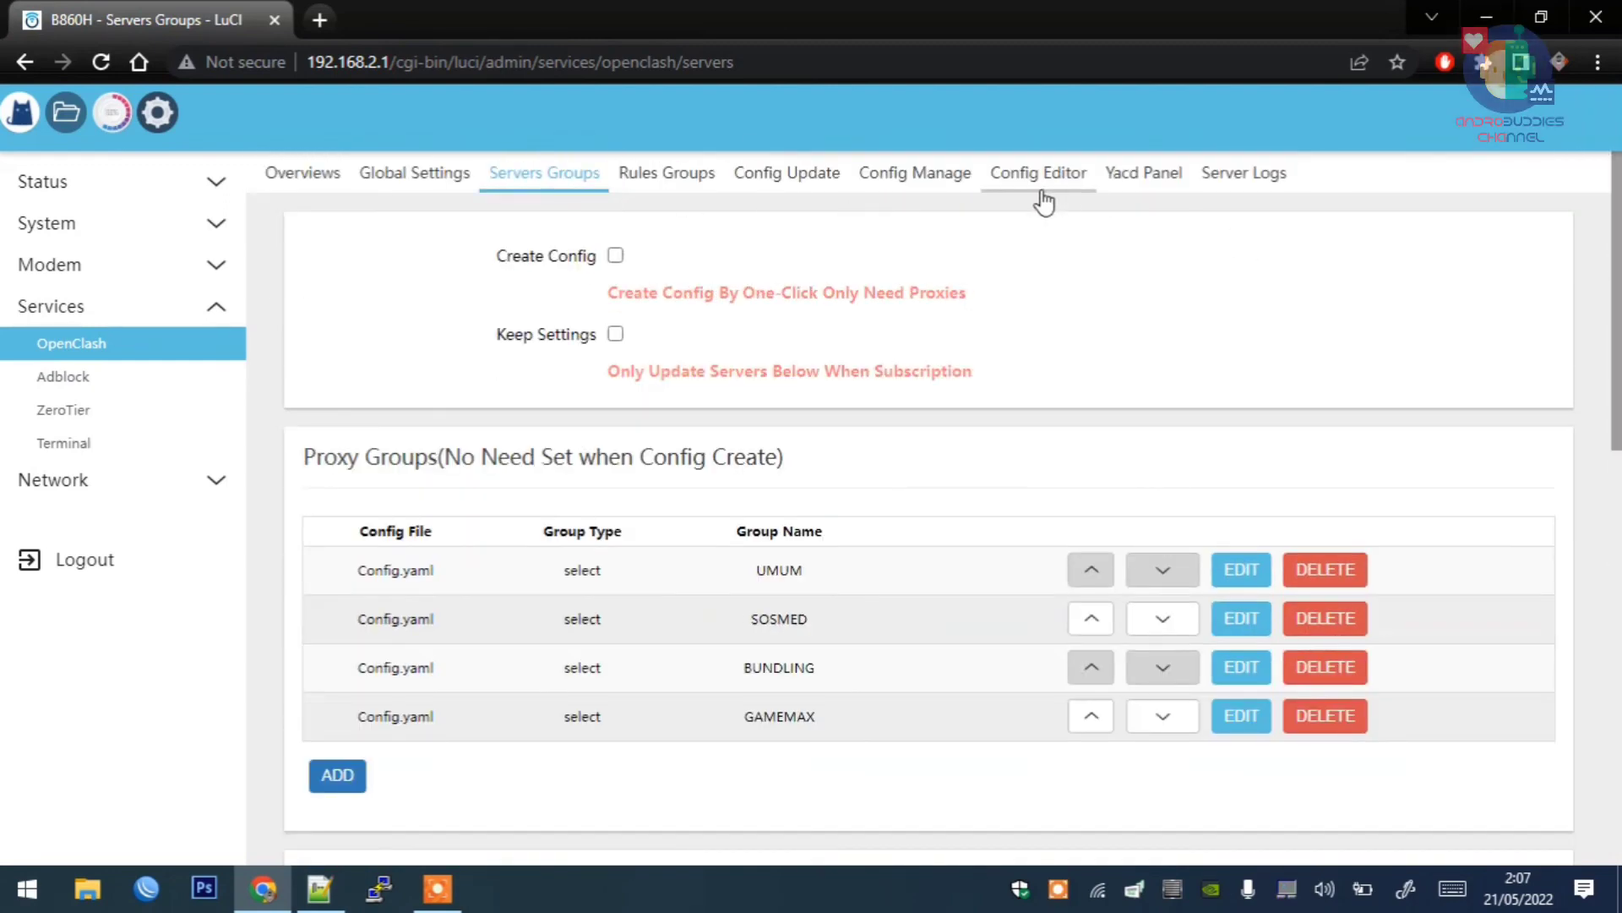
# Step: Check OpenClash's Rules Groups page for game rules and rule providers, and return to the overview
pyautogui.click(669, 178)
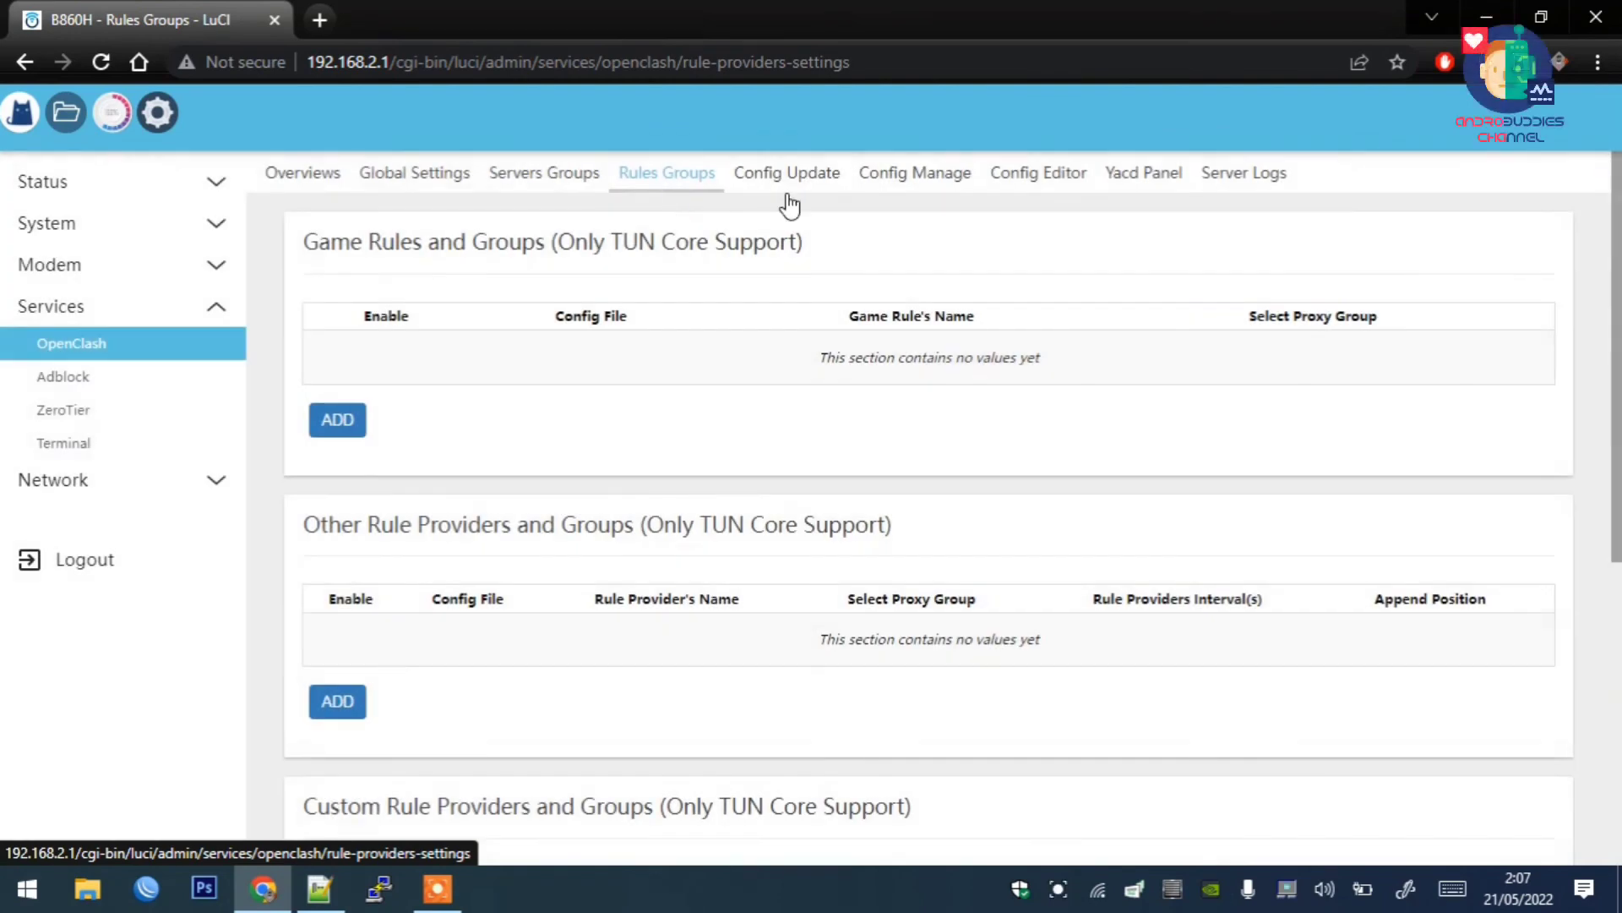
pyautogui.moveTo(1616, 381); pyautogui.dragTo(1616, 338)
pyautogui.click(319, 175)
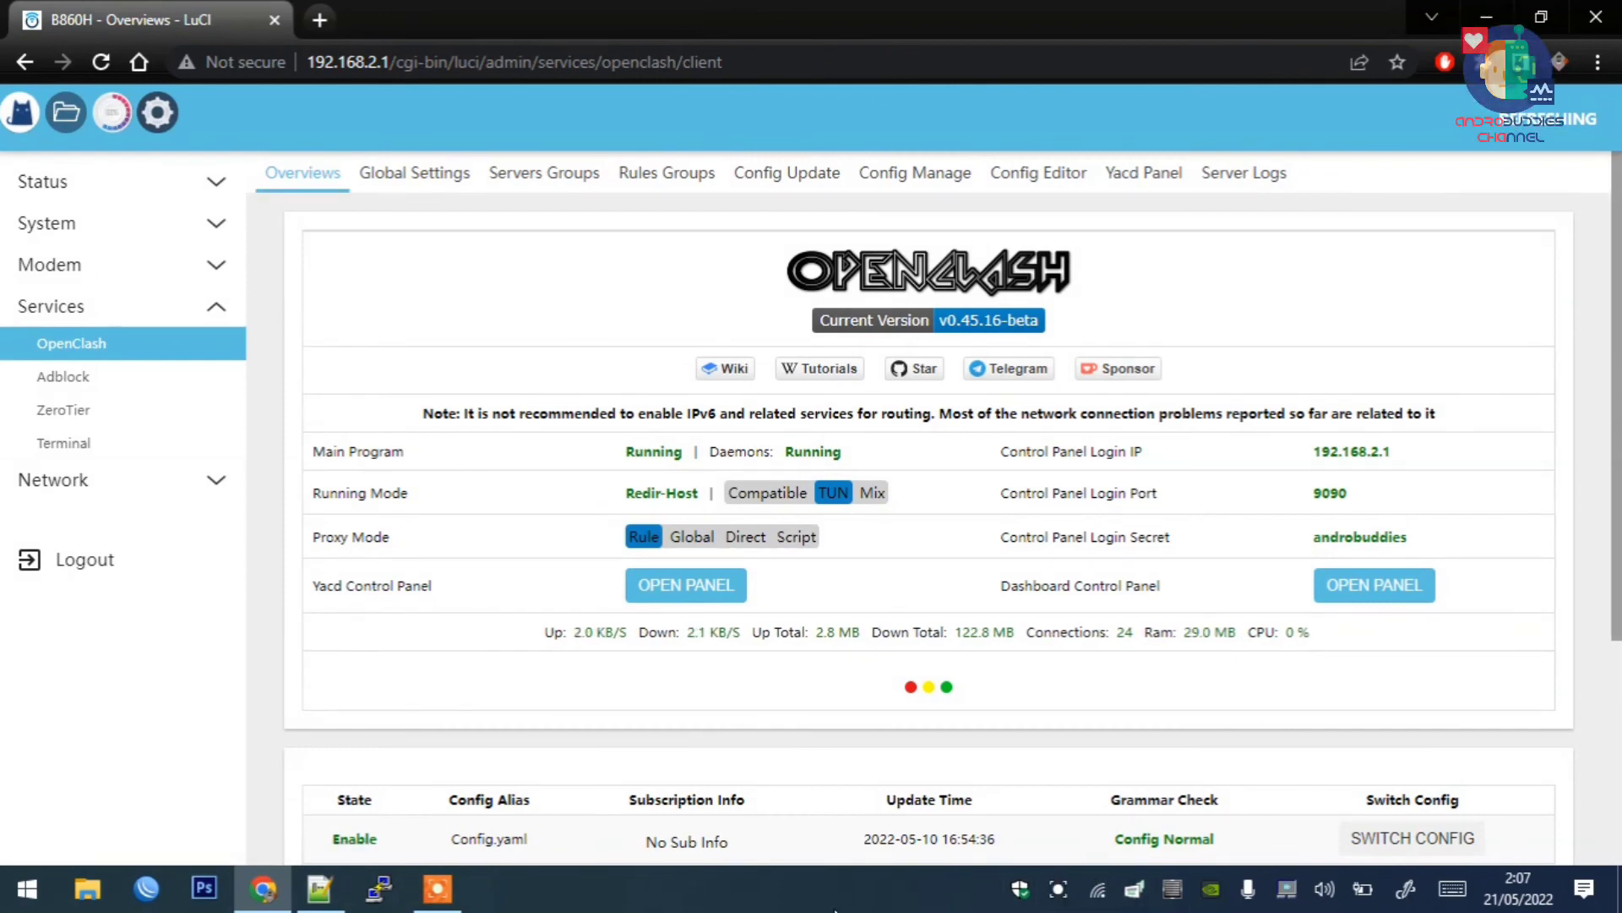
pyautogui.click(437, 887)
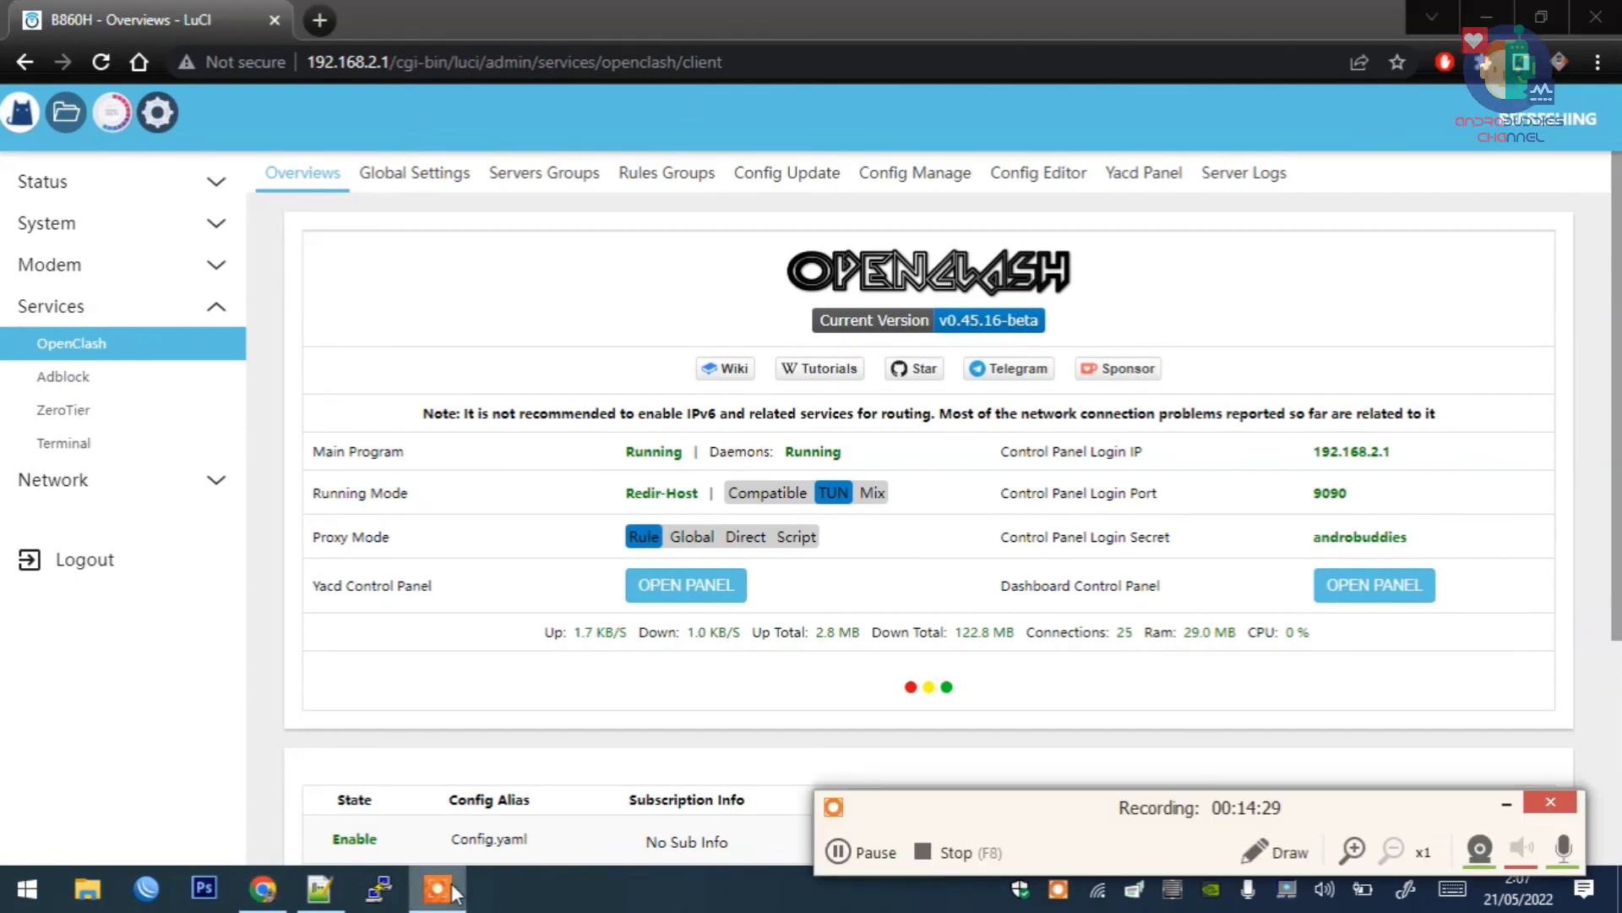
pyautogui.click(952, 856)
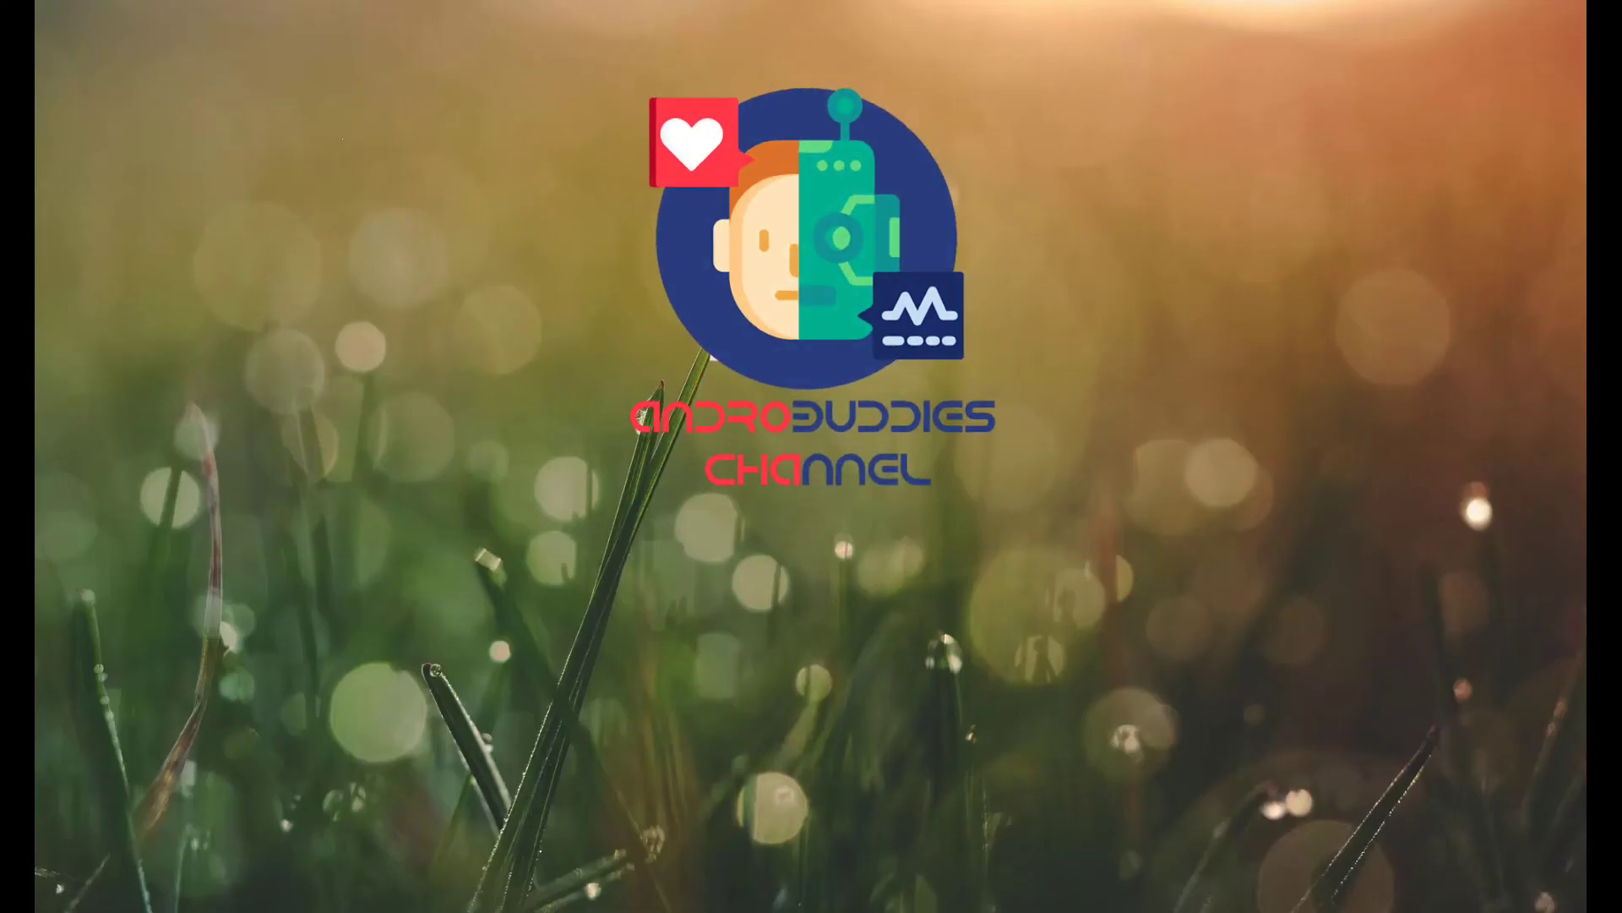